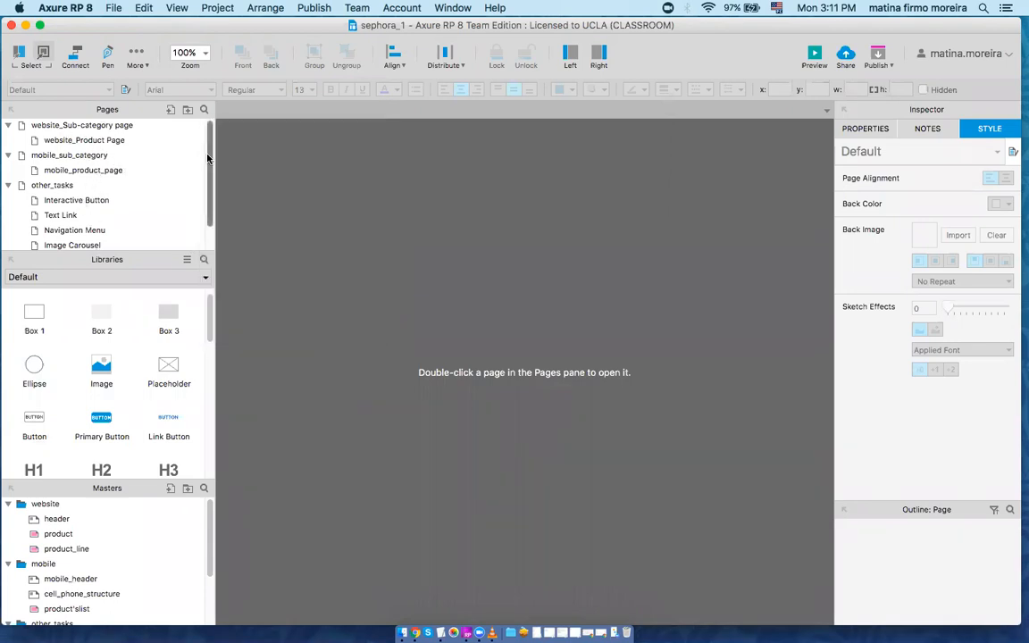
Step: Look over the page list, preview the sephora_1 prototype in the browser and reposition the browser window
scroll(211, 187, down, 2)
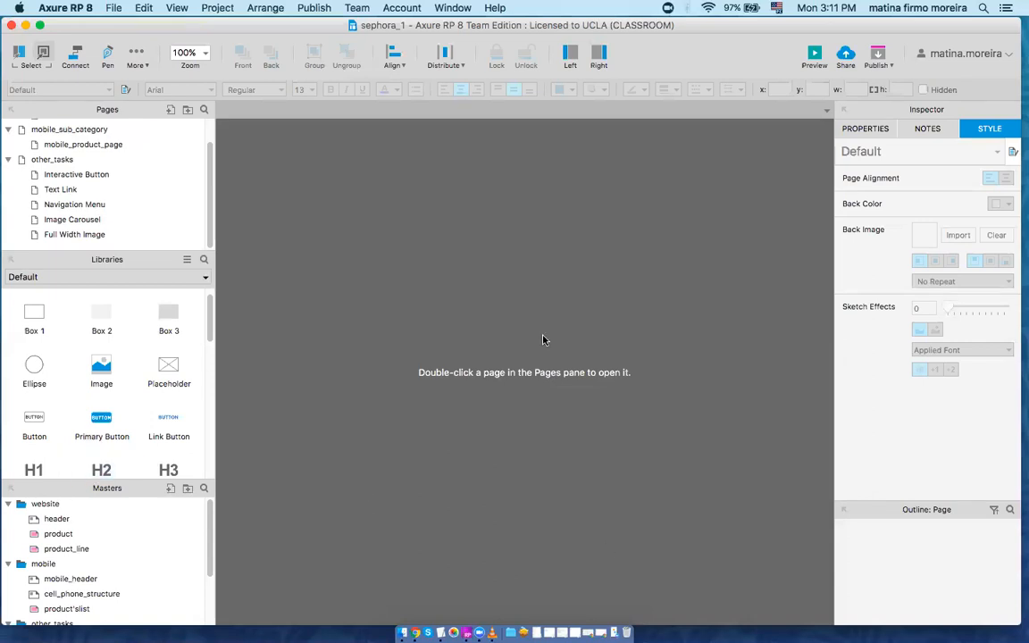
scroll(210, 199, up, 2)
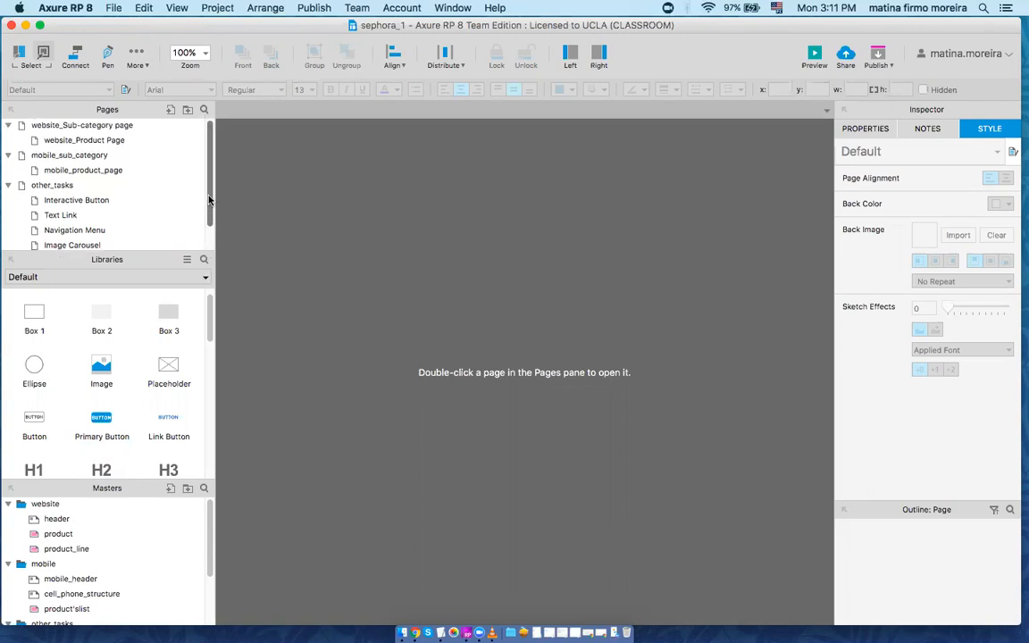
click(819, 59)
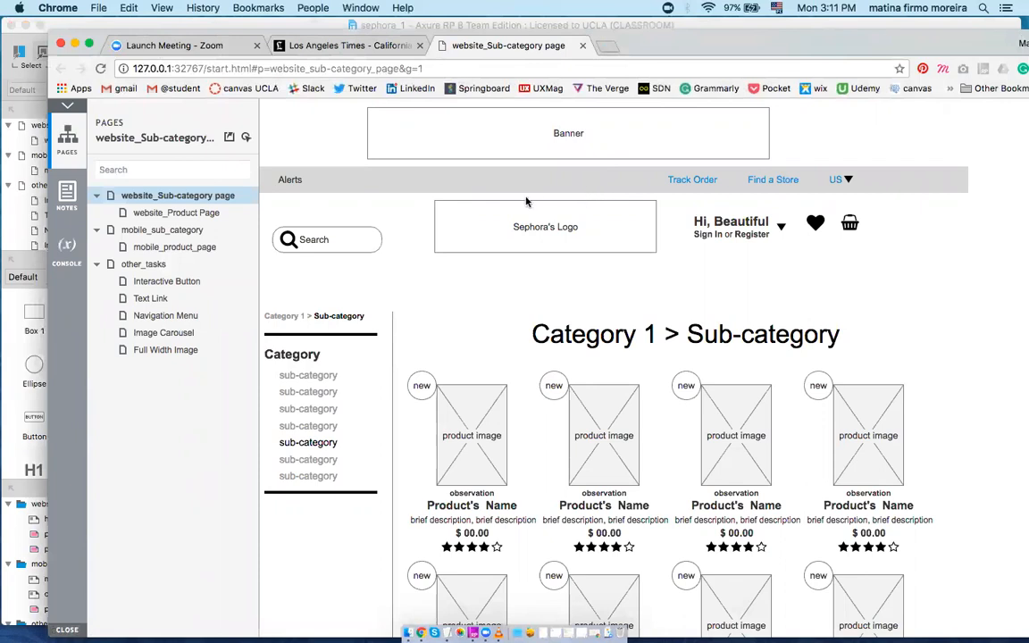
drag(791, 40, 769, 32)
drag(842, 33, 839, 33)
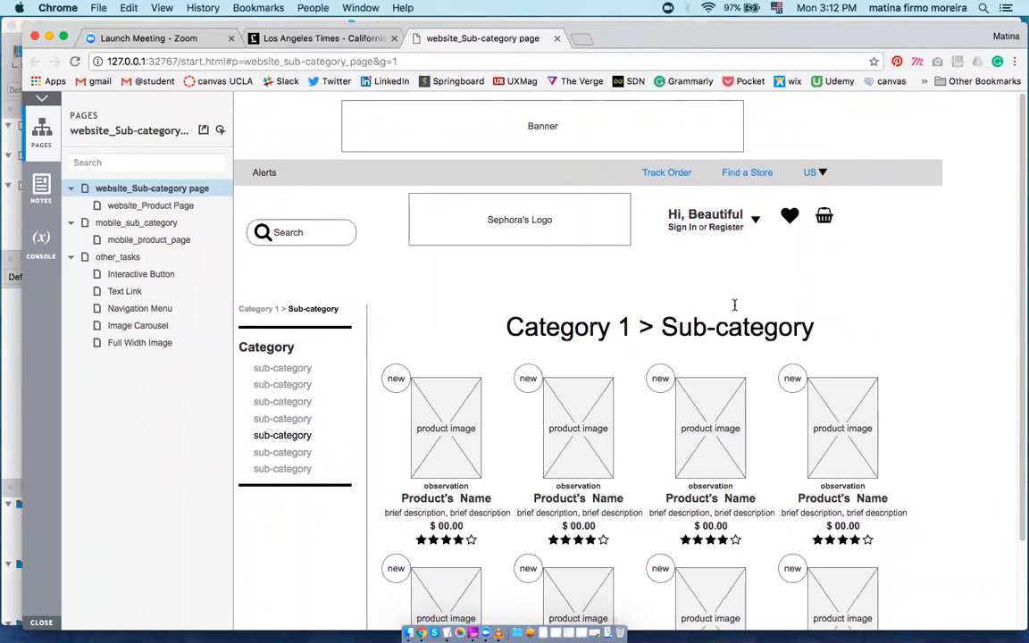
Step: View the website_Product Page, mobile_sub_category and mobile_product_page wireframes in the preview
click(152, 209)
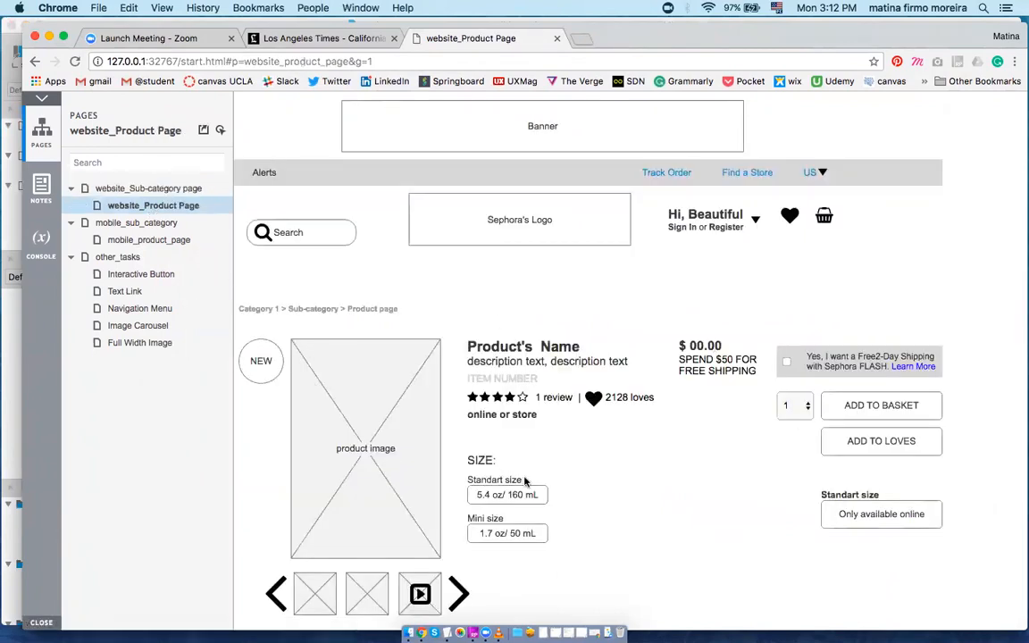
click(159, 225)
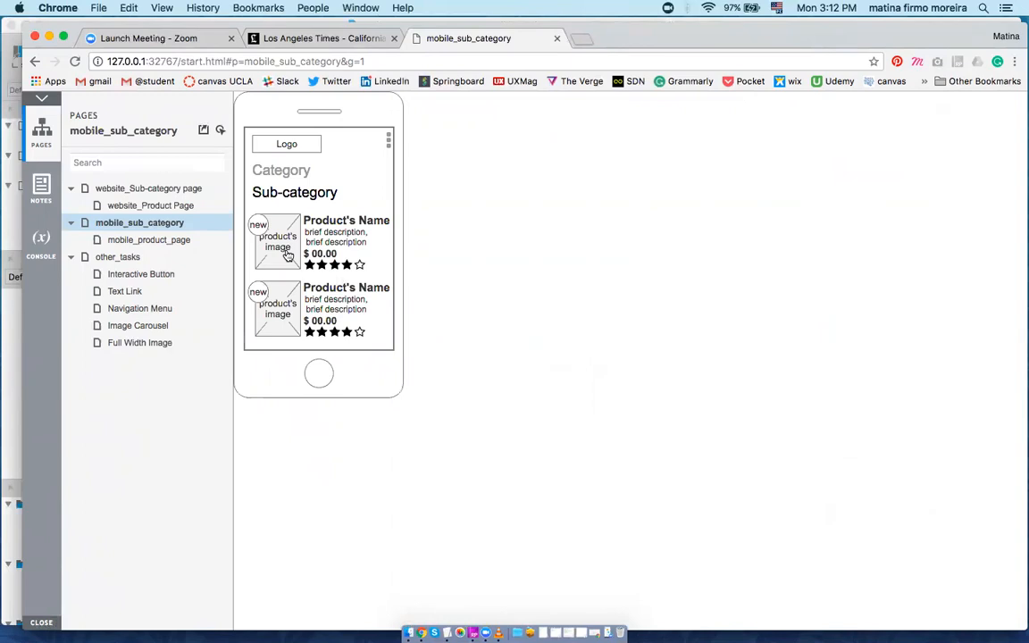
click(108, 243)
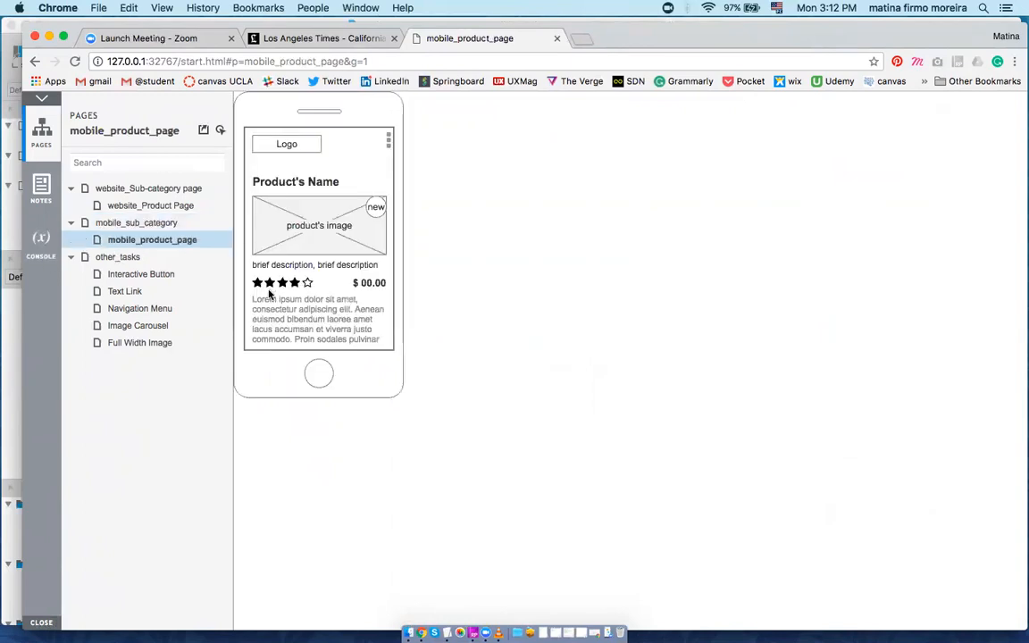
Step: Try the button on the Interactive Button page, and open and close the "Proin gravida dolor" link on the Text Link page
click(130, 277)
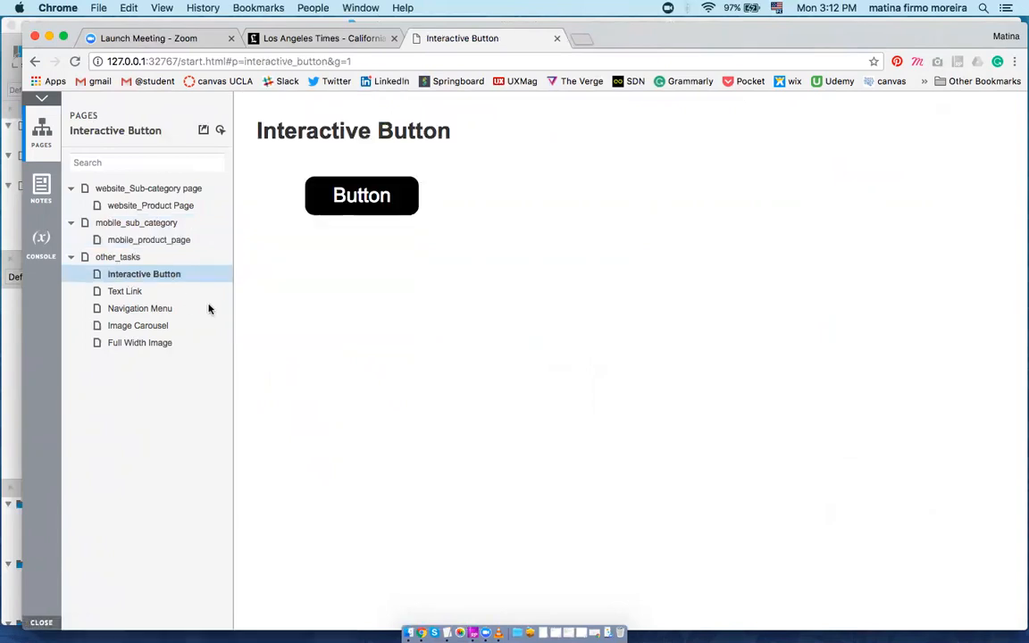
click(394, 208)
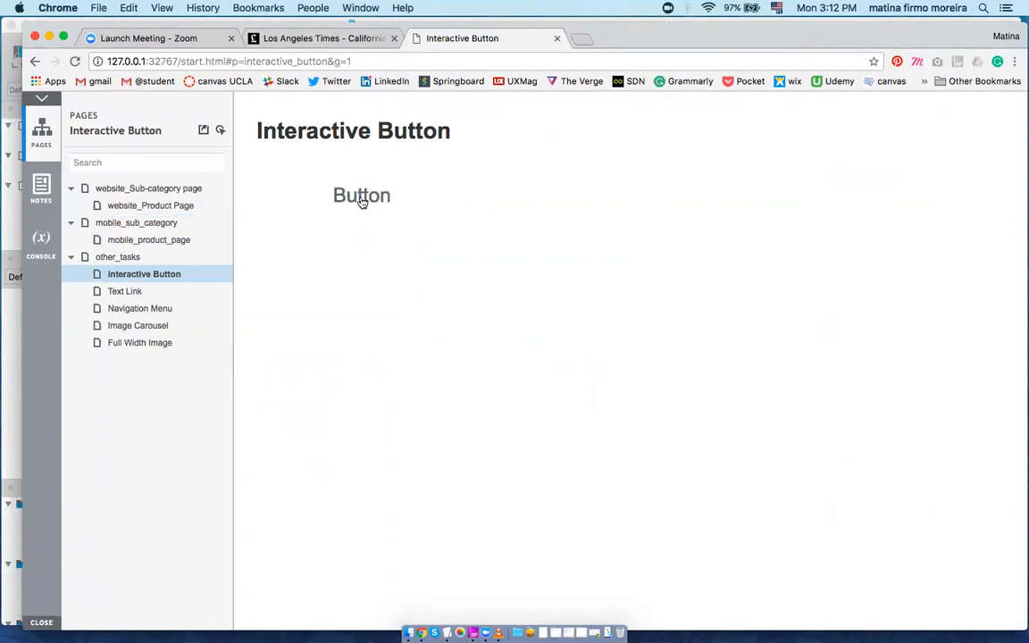
click(135, 295)
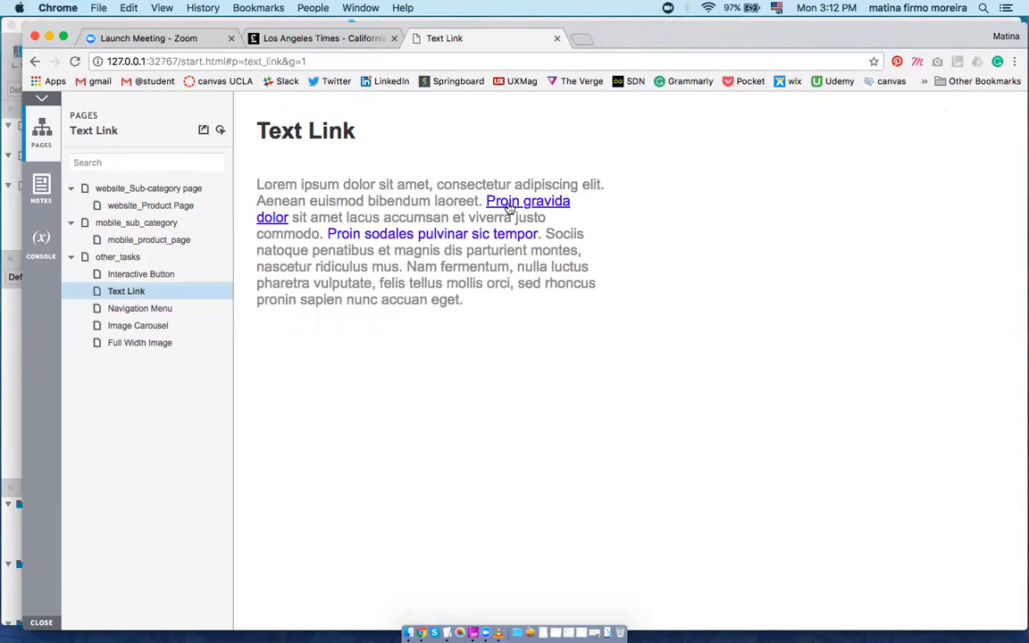
click(509, 204)
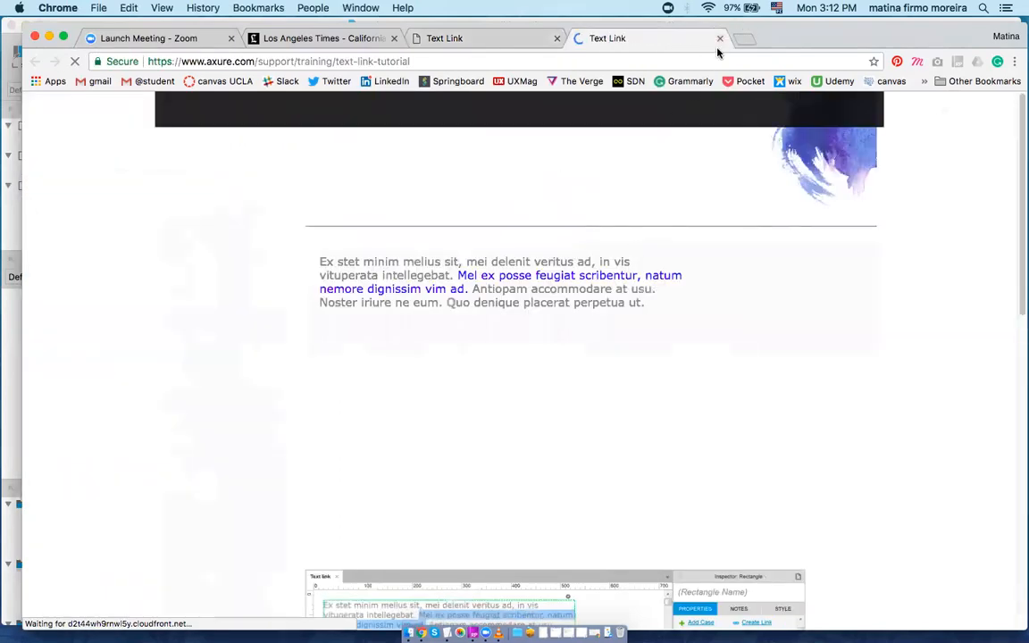
key(super+w)
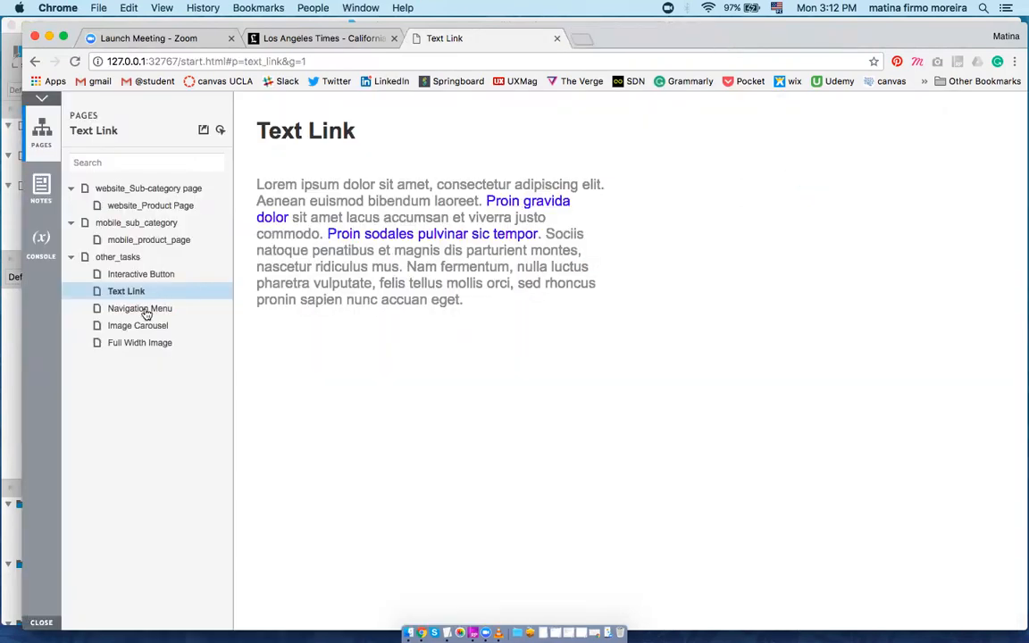
Step: Open the Navigation Menu page and test its content 1, content 2 and content 3 items
click(143, 310)
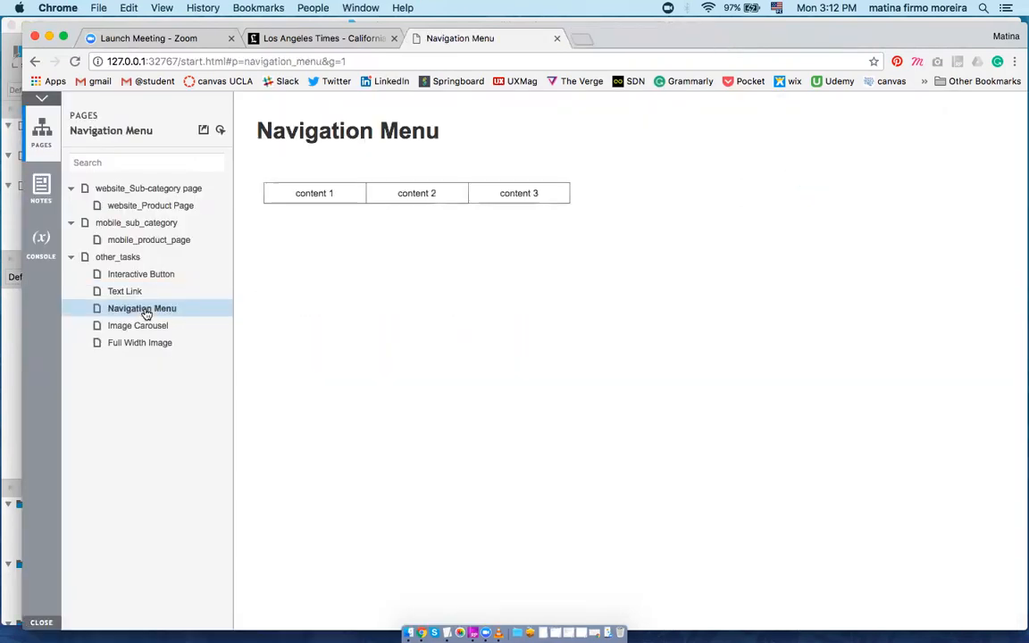
click(303, 198)
click(413, 196)
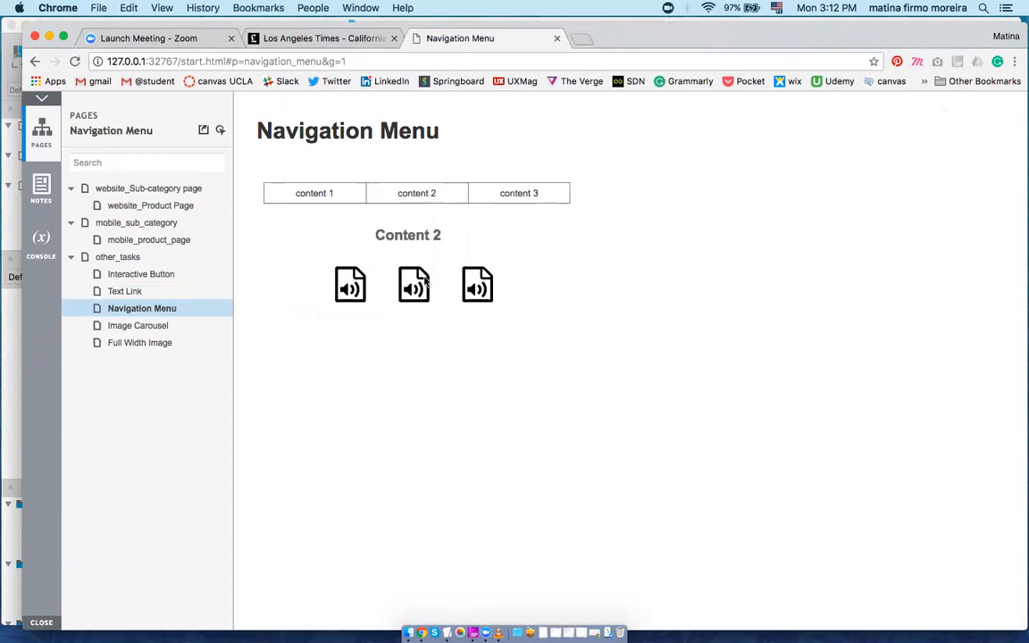
click(493, 198)
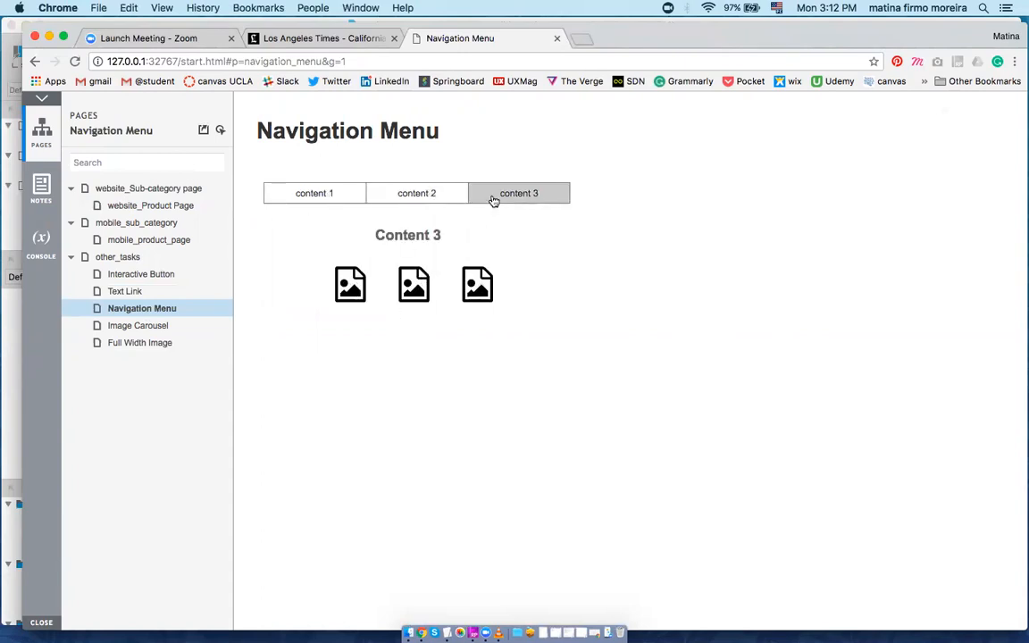
Step: Open the Image Carousel page and cycle through its images forward and backward
click(162, 330)
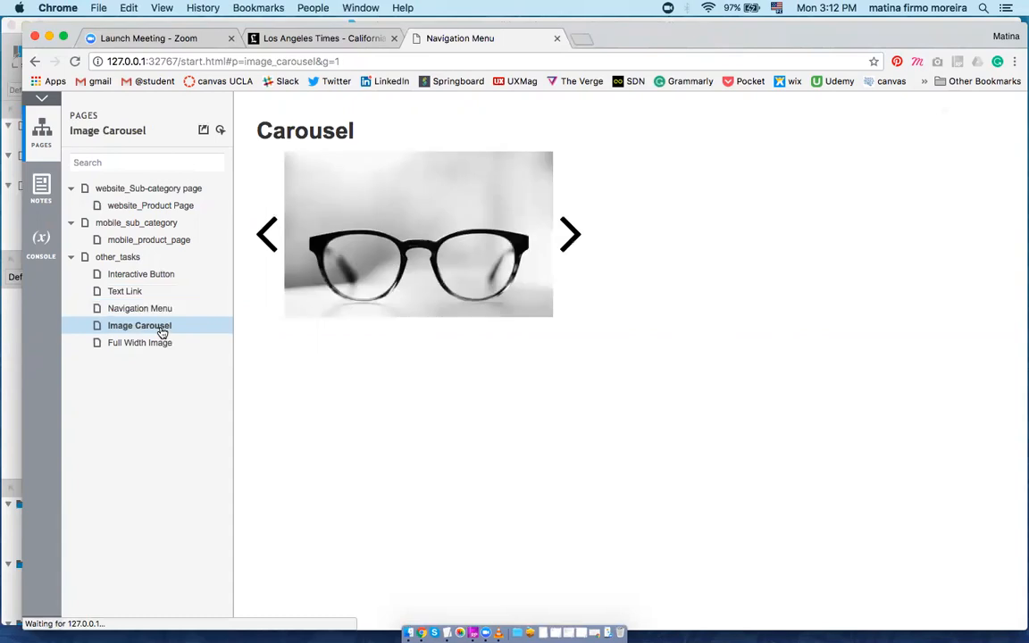
click(572, 237)
click(572, 237)
click(572, 238)
click(572, 237)
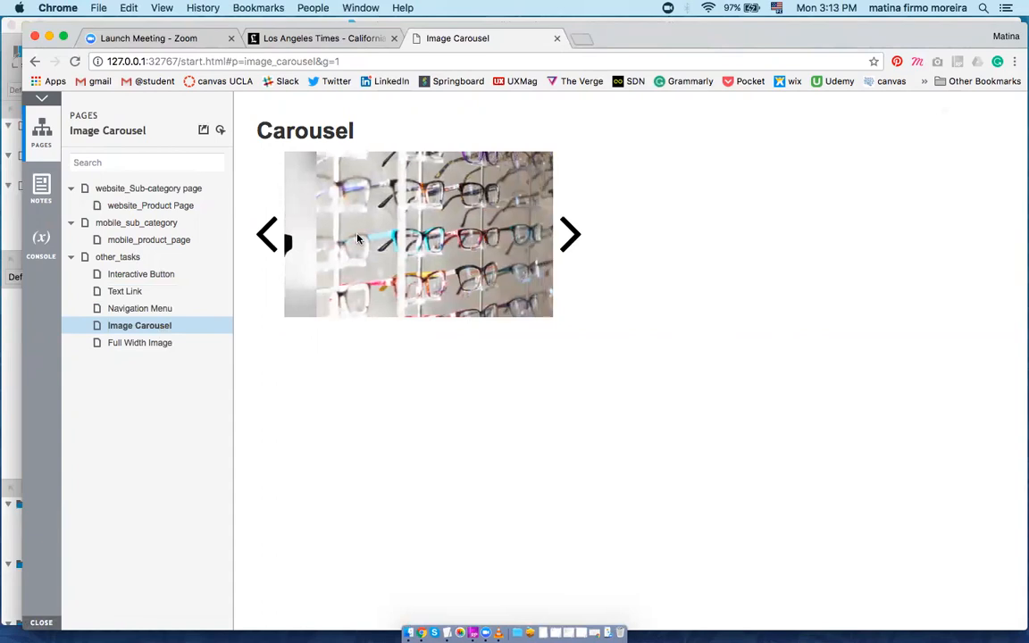
click(260, 243)
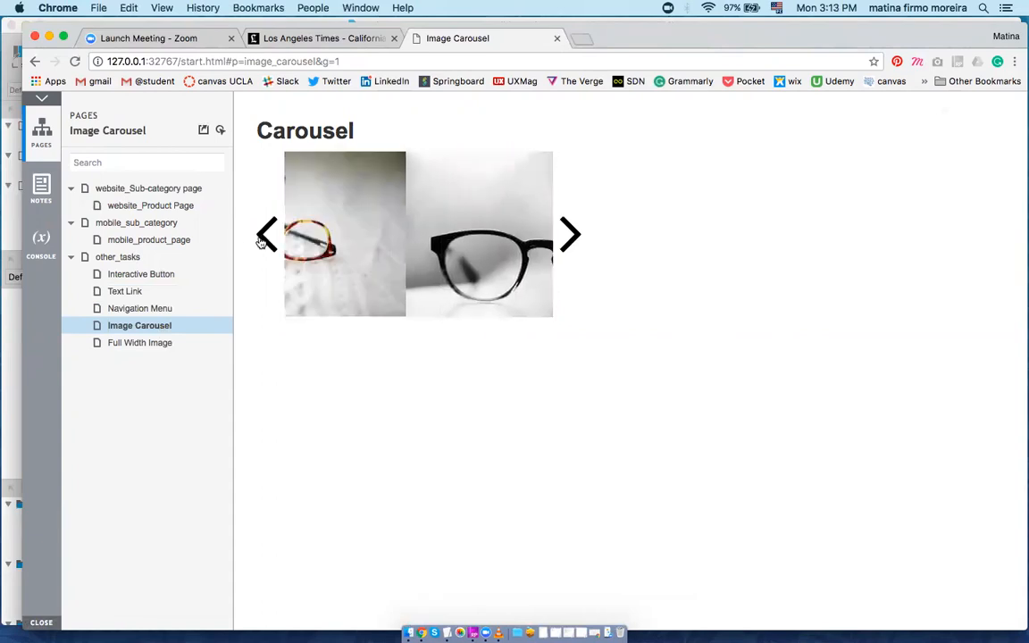
Step: Open the Full Width Image page and check how it adapts by shrinking the browser window slightly
click(151, 344)
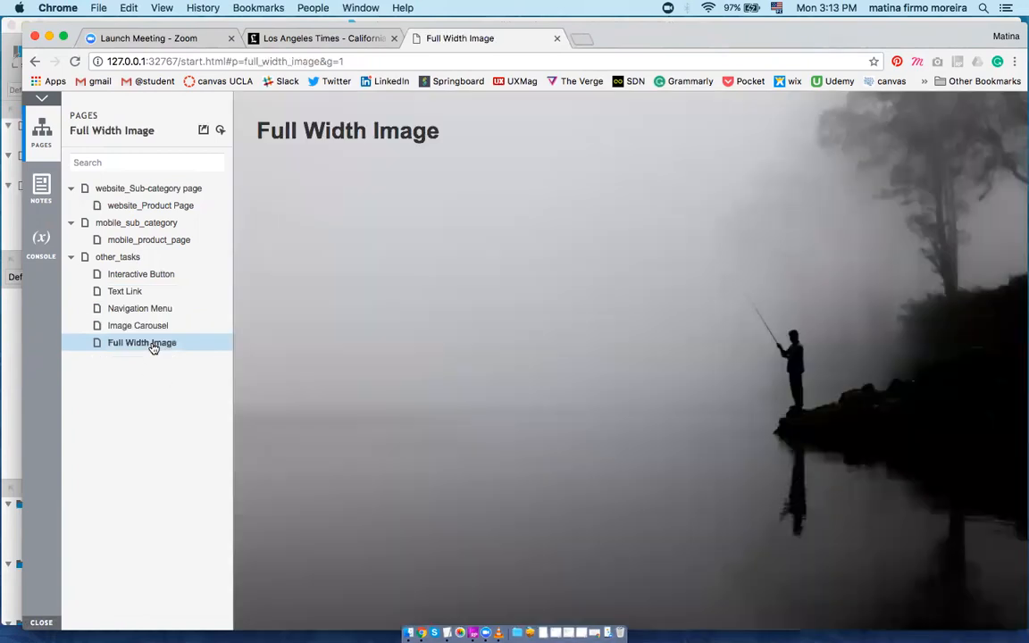
drag(1018, 633, 990, 619)
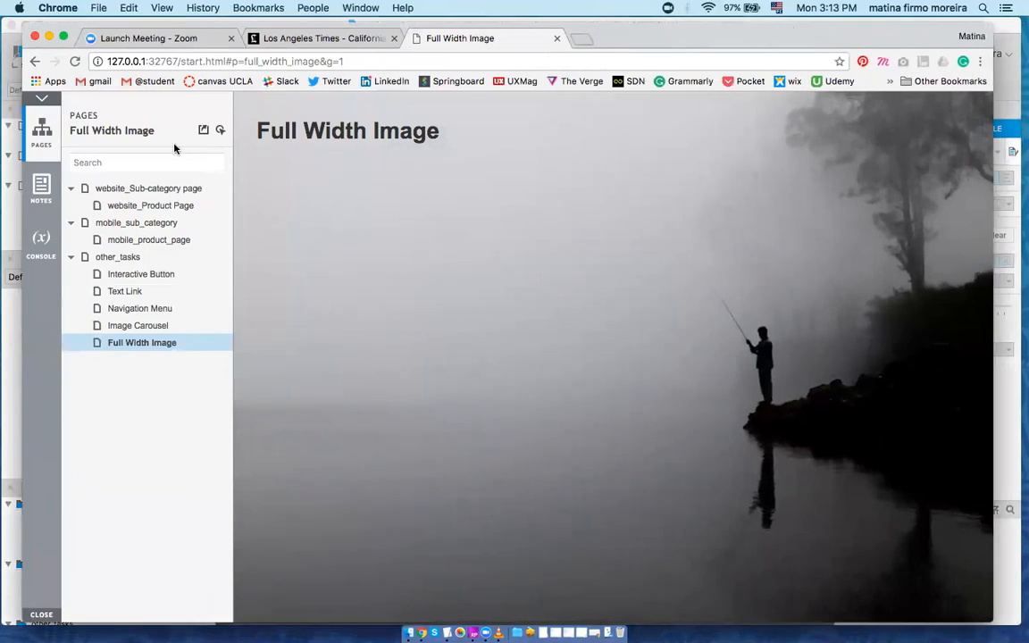
Step: Return the preview to the website_Sub-category page and minimize the browser to go back to Axure RP 8
click(132, 189)
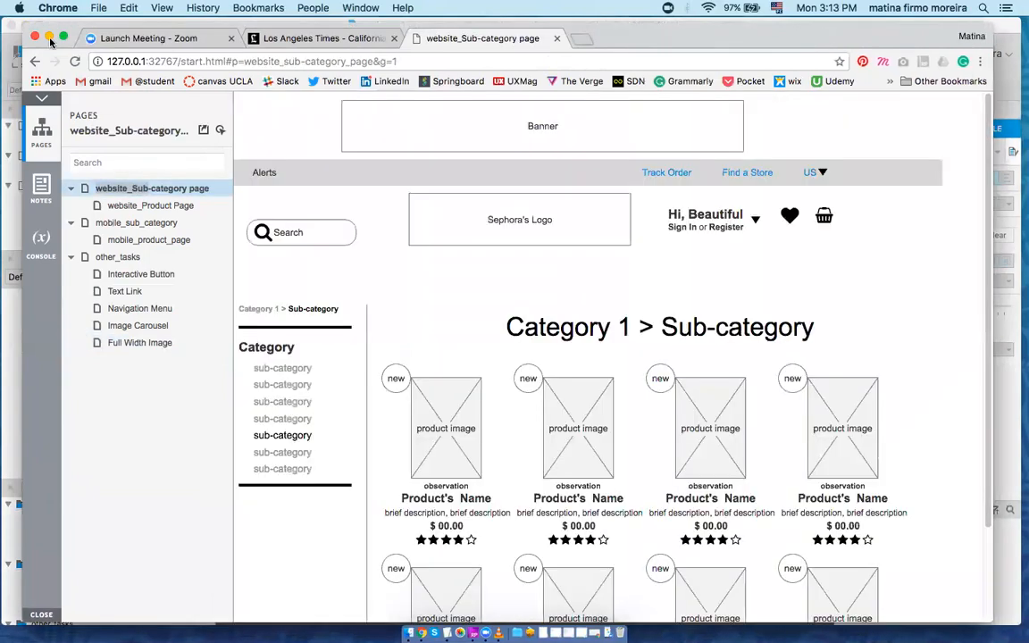
click(49, 38)
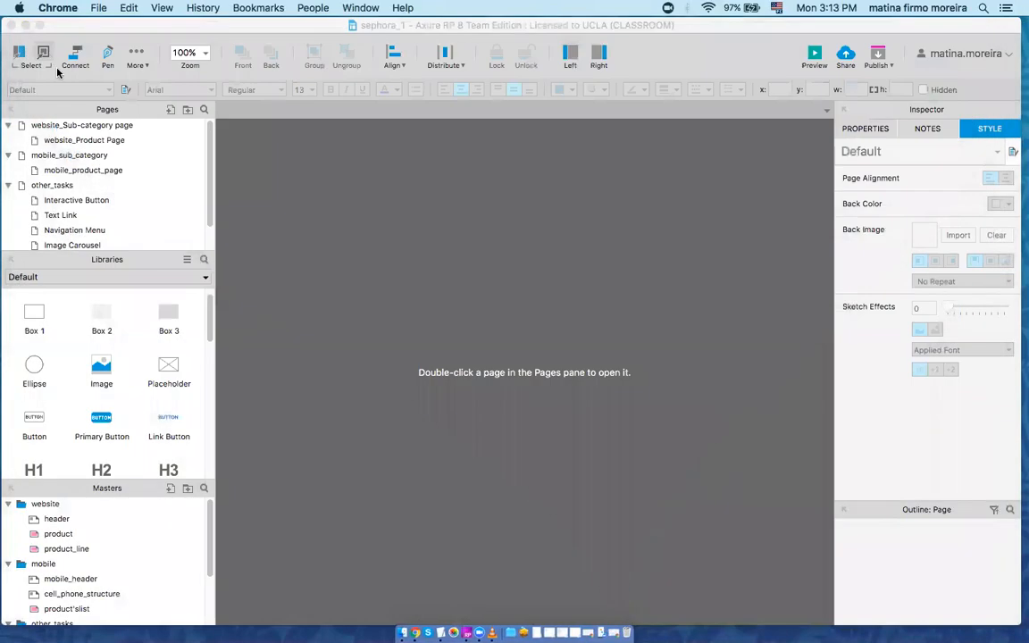
click(212, 154)
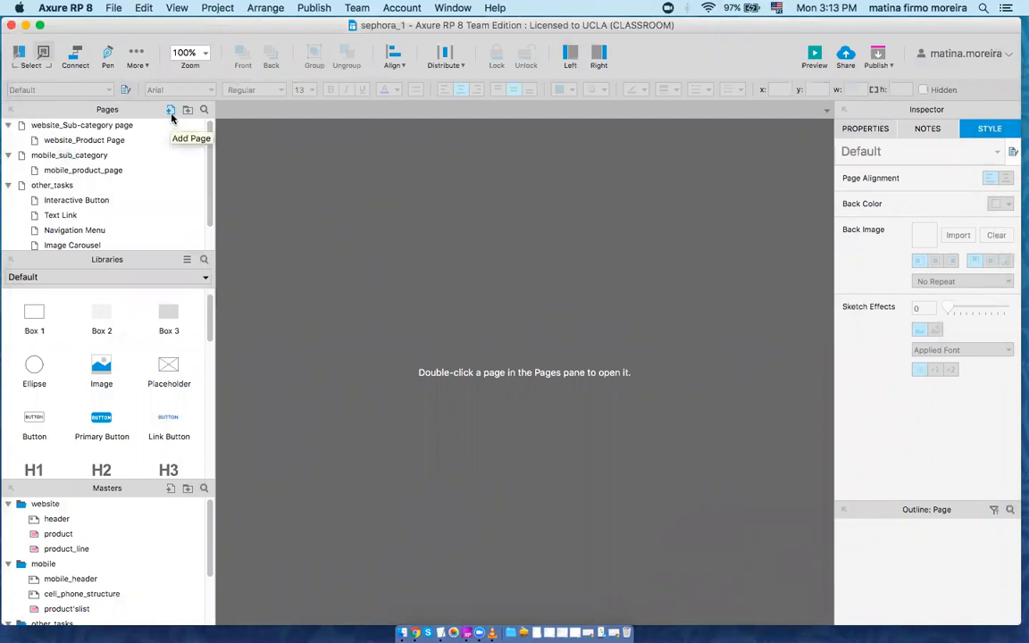
Step: Add a top-level page named new_page_1 at the end of the page list and open it
click(172, 114)
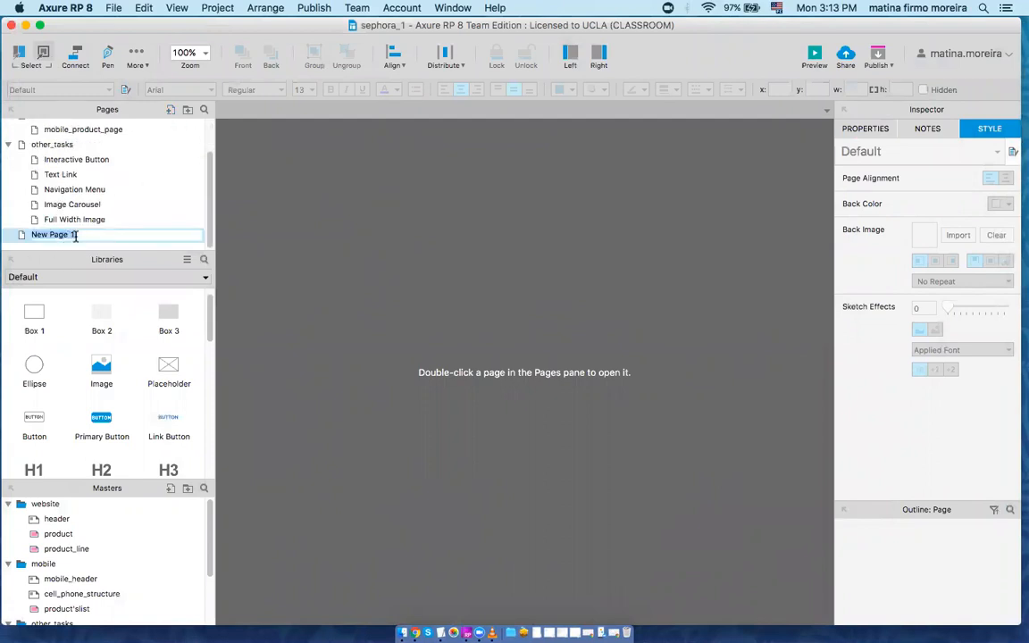
click(103, 221)
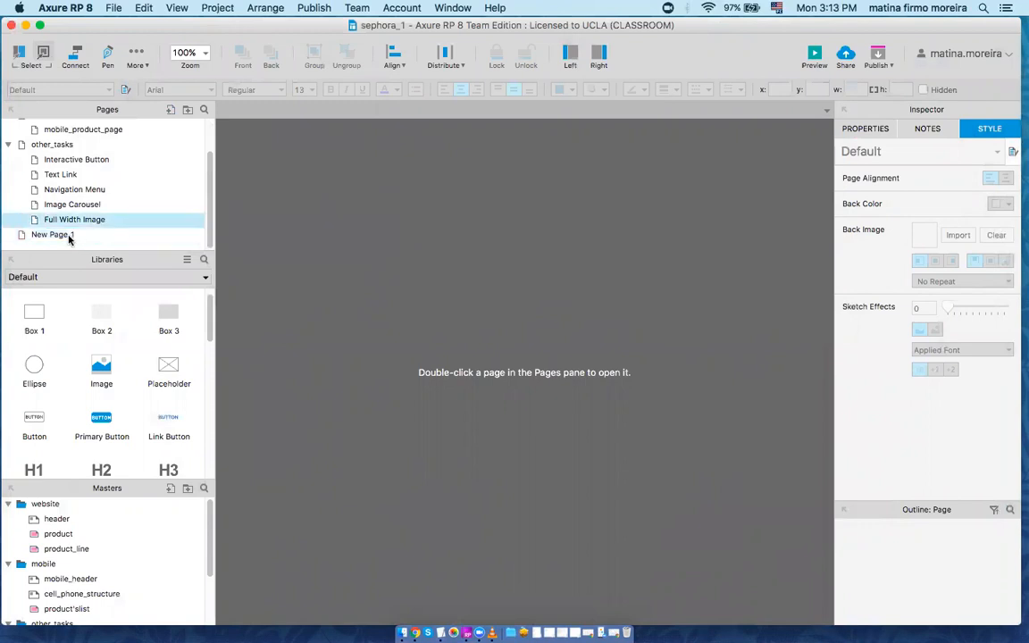
click(70, 236)
click(73, 236)
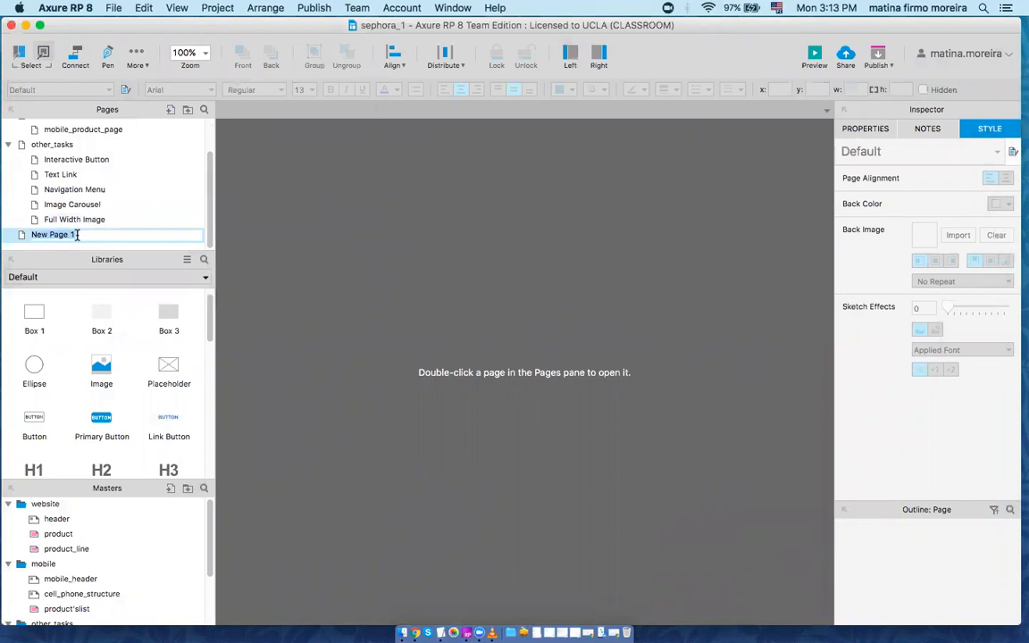
text(nw)
click(59, 219)
double_click(60, 234)
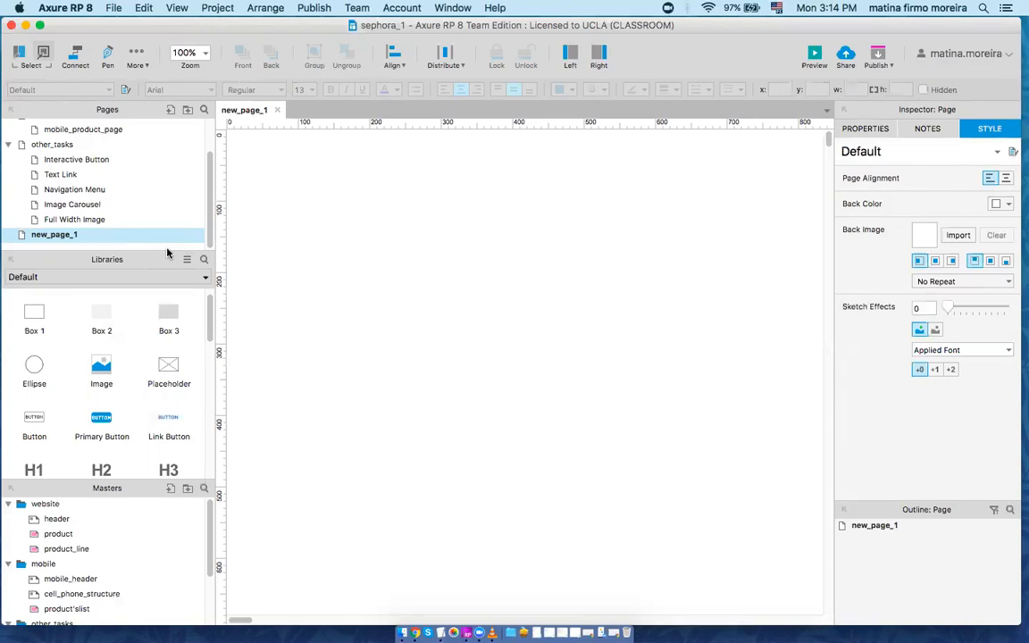
Step: Enlarge the Masters pane and place a Box 1 rectangle near the page's upper edge at about X 241, Y 14
drag(165, 252, 166, 247)
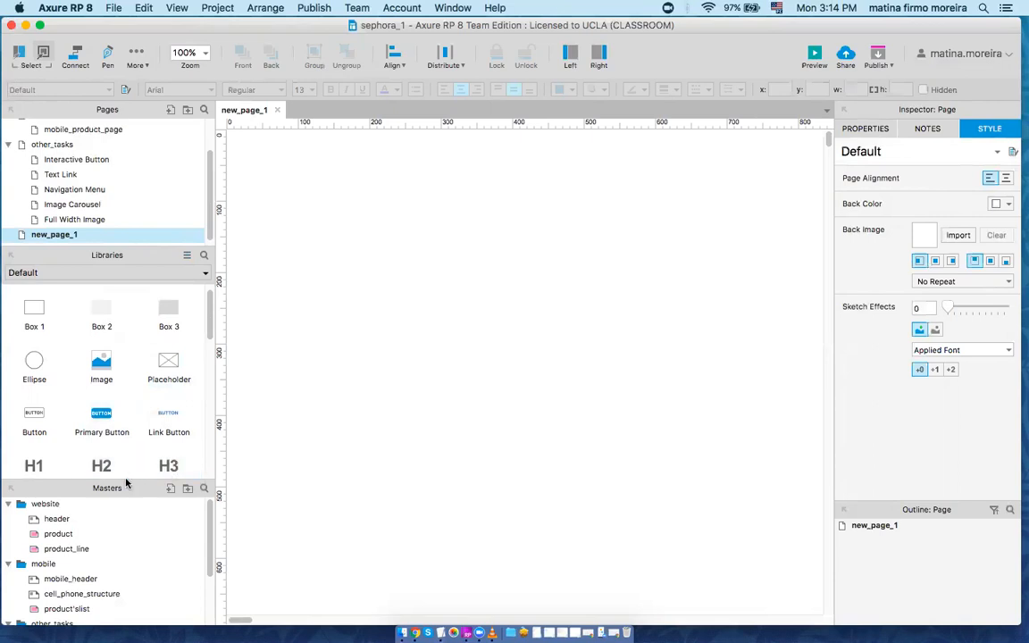
drag(126, 481, 126, 372)
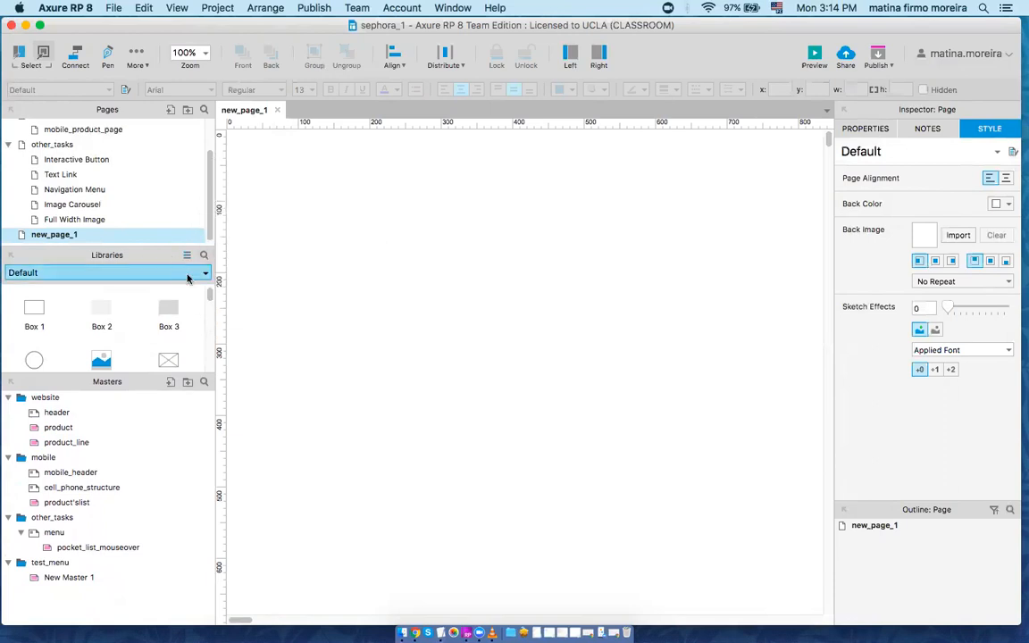
drag(34, 314, 394, 265)
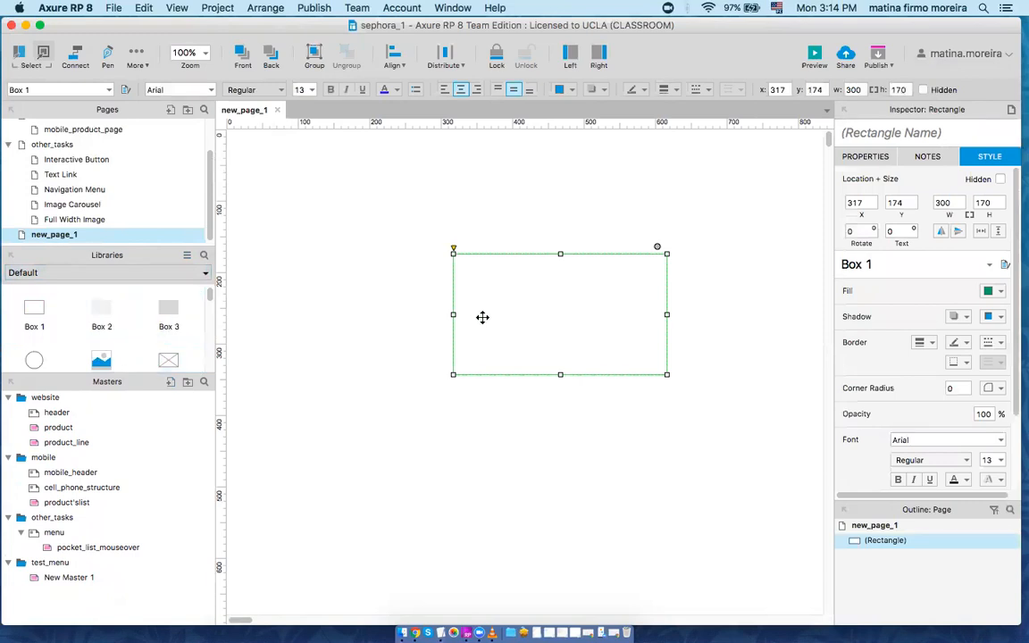
drag(506, 316, 453, 206)
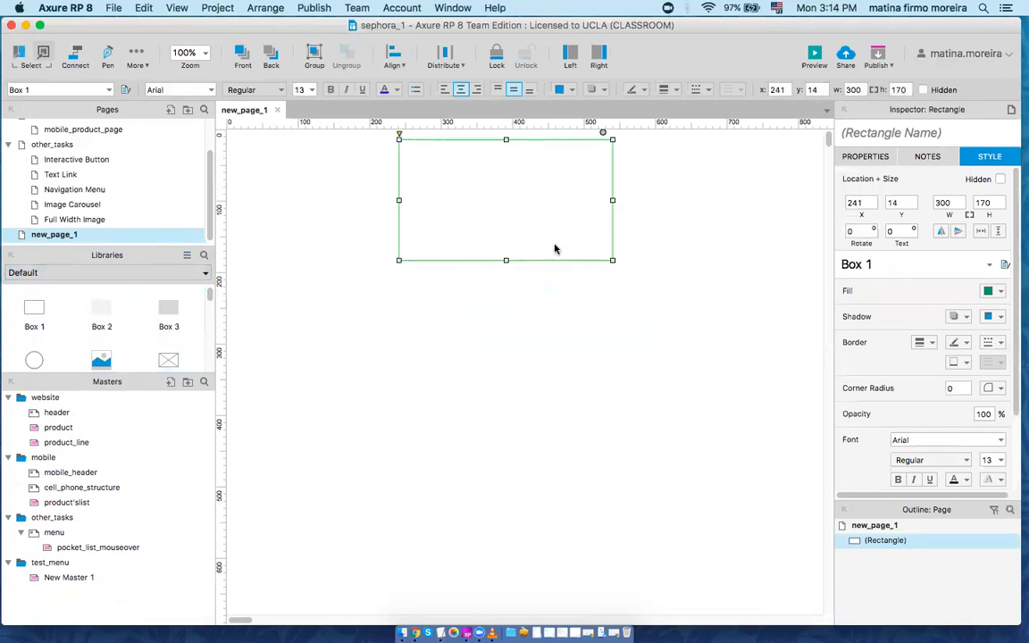
Step: Resize the rectangle to about 278 × 66 and label it "Logo"
drag(613, 261, 585, 180)
double_click(519, 150)
text(Logo)
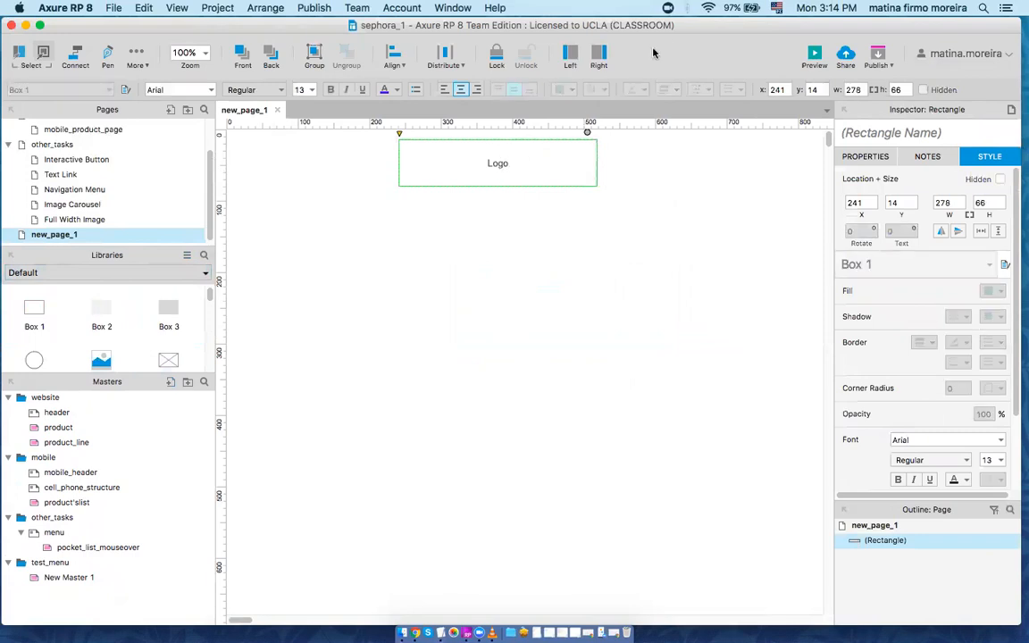
click(541, 35)
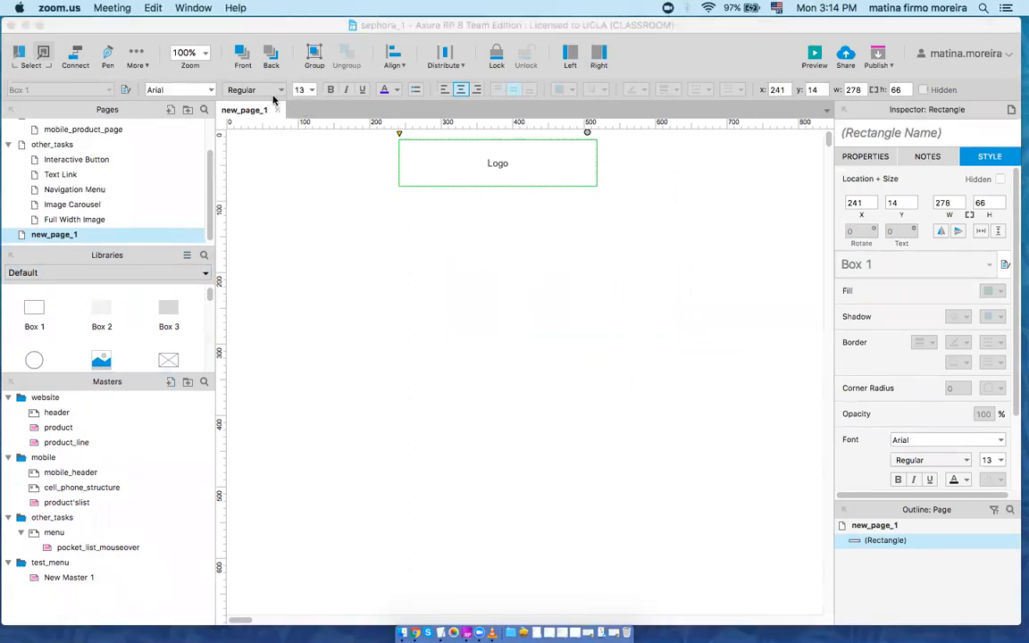
Step: Round the corners of the Logo rectangle
click(423, 147)
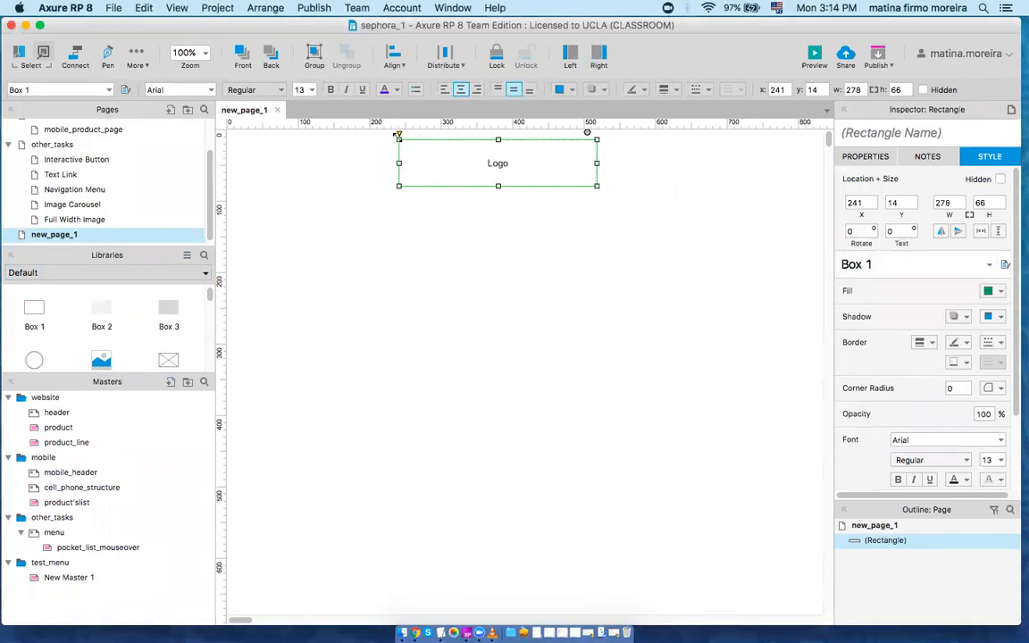
mouse_move(400, 135)
mouse_down()
mouse_move(420, 133)
mouse_move(409, 136)
mouse_up()
click(341, 221)
Step: Add a grey Box 3 bar below the Logo rectangle at X 0, Y 109, stretched to about 863 × 48
drag(161, 304, 228, 207)
drag(440, 328, 809, 241)
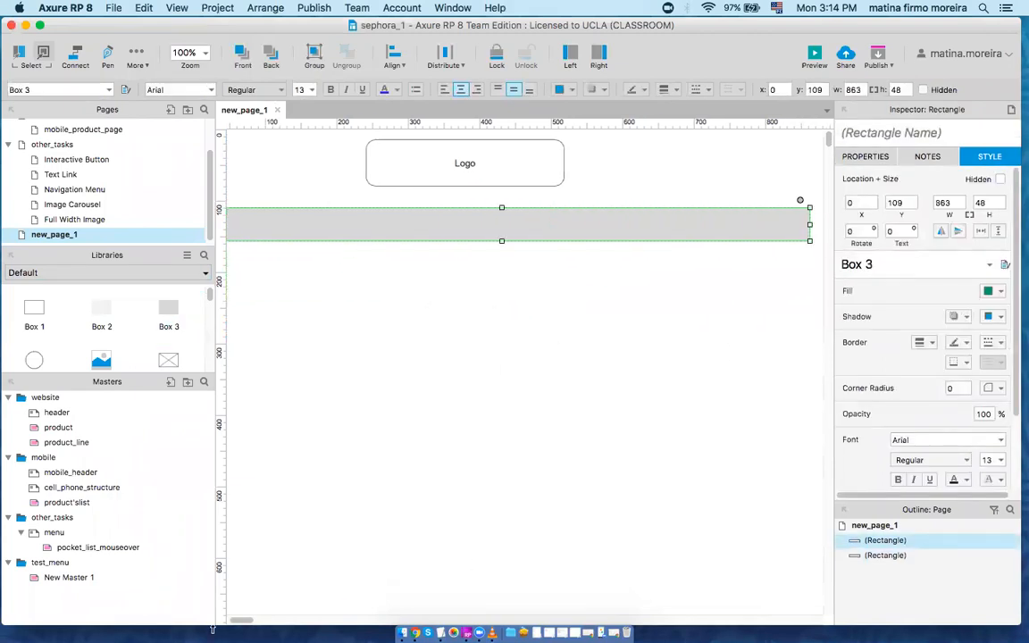
Step: Label the grey bar below the Logo rectangle "alert"
drag(244, 620, 233, 620)
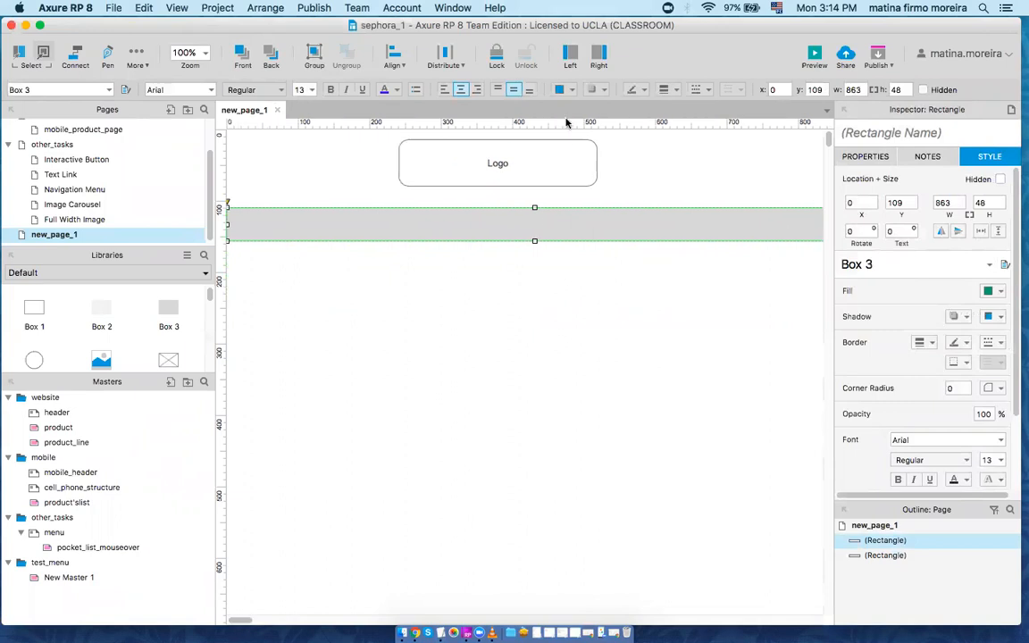
text(alert)
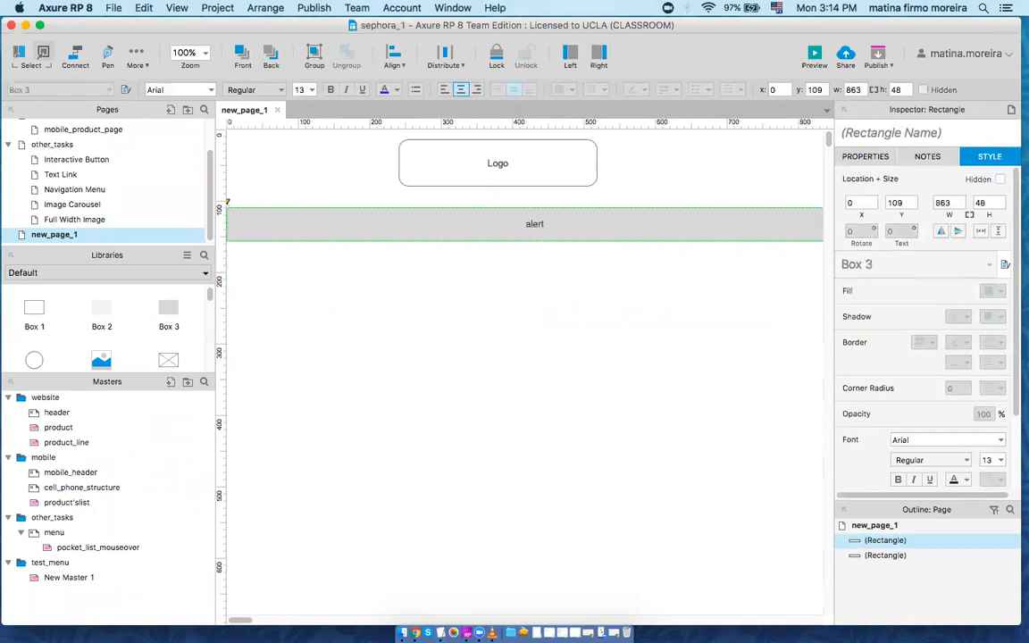
click(536, 254)
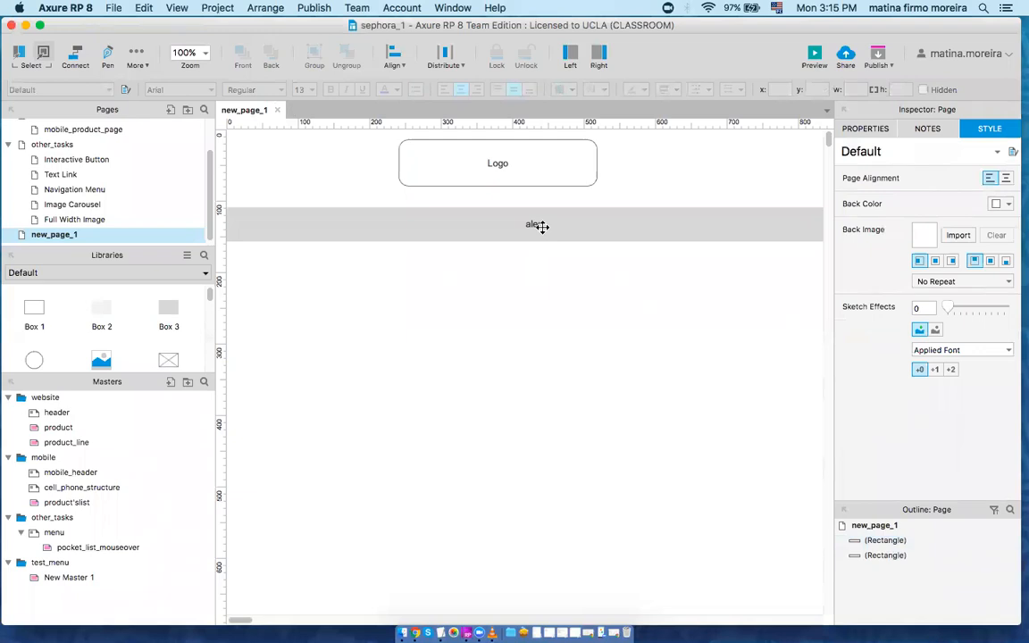
Step: Set the grey bar's "alert" text to font size 18 and make it bold
click(536, 224)
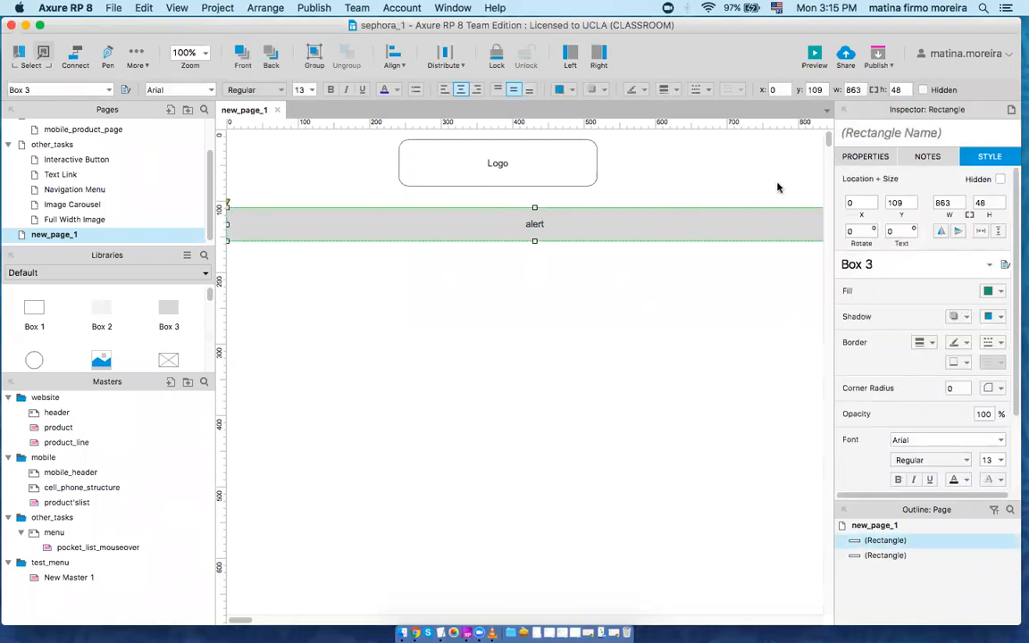
drag(835, 196, 798, 200)
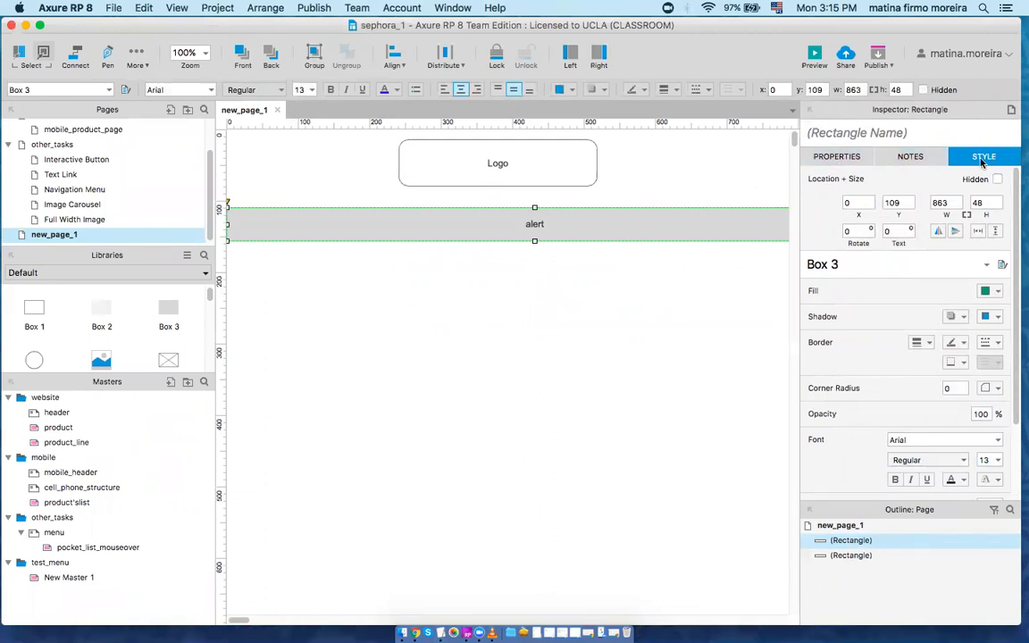
scroll(1017, 212, down, 2)
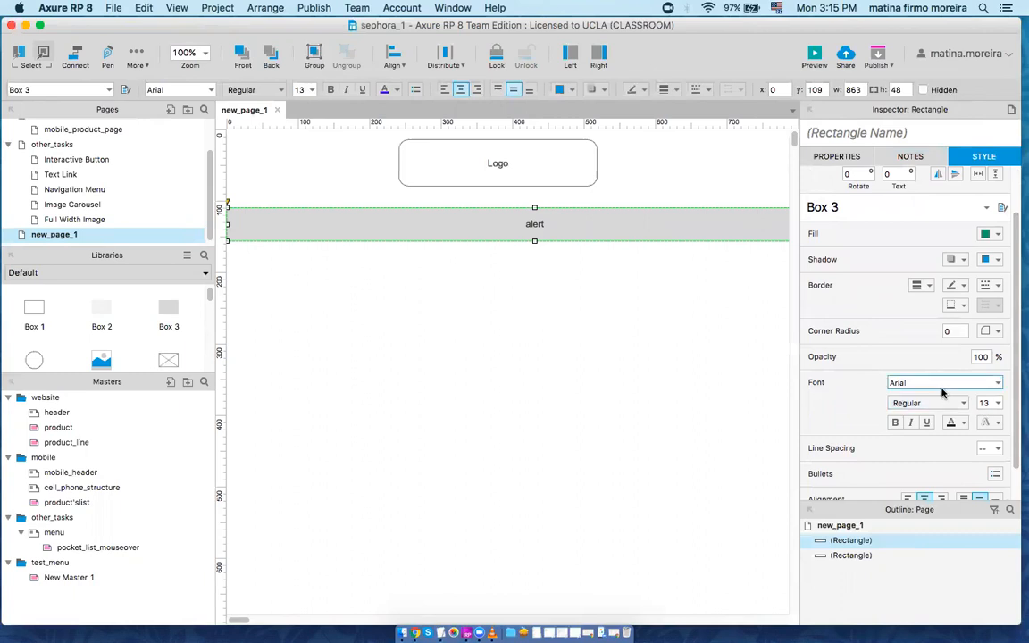
click(999, 407)
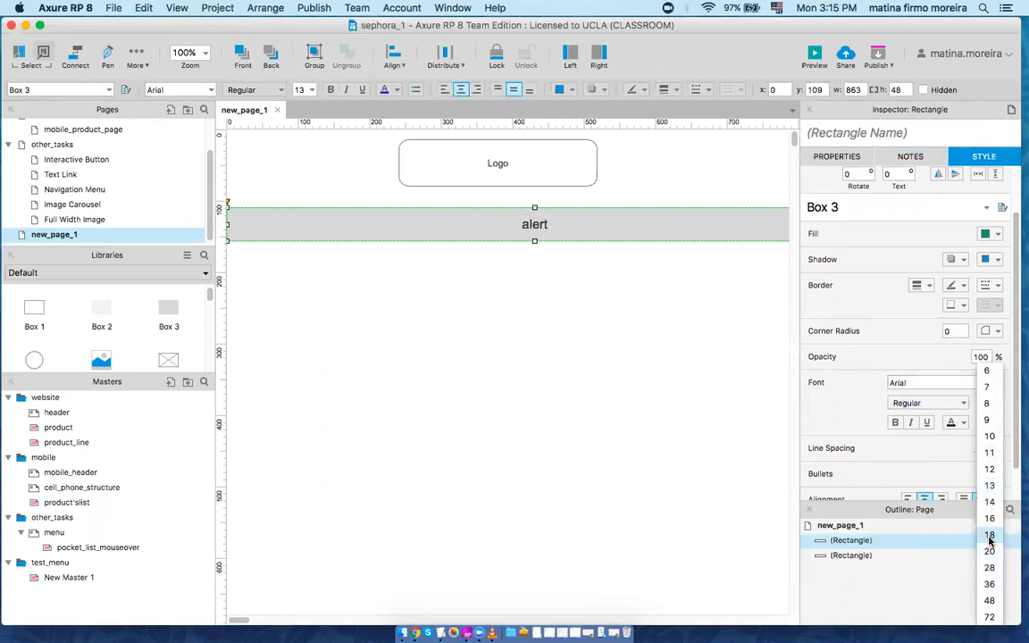
click(990, 536)
click(895, 422)
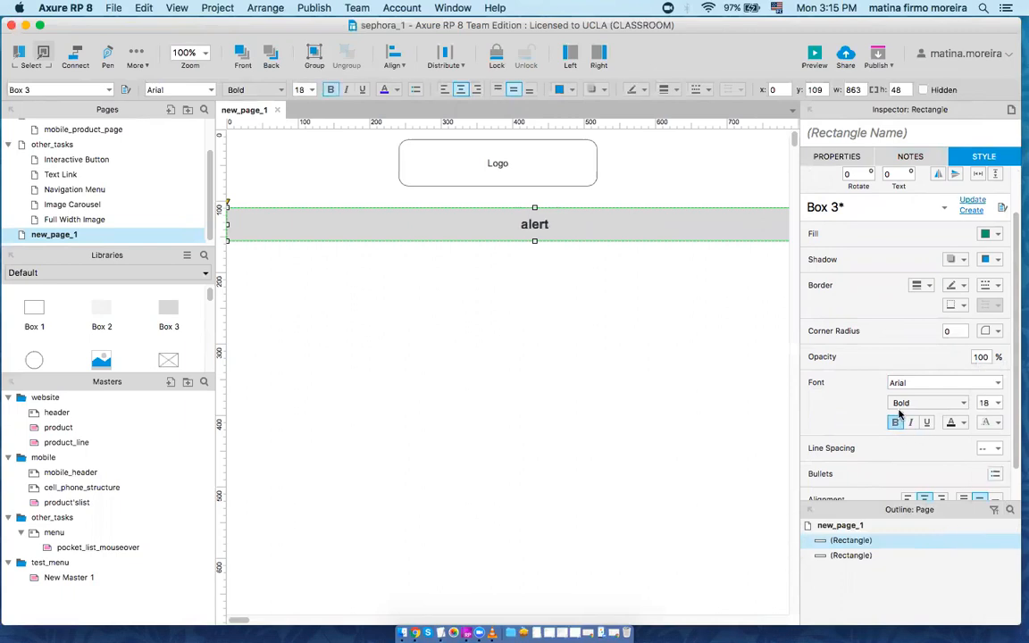
Step: Left-align the "alert" text in the grey bar and indent it slightly from the bar's edge
drag(1013, 426, 1015, 468)
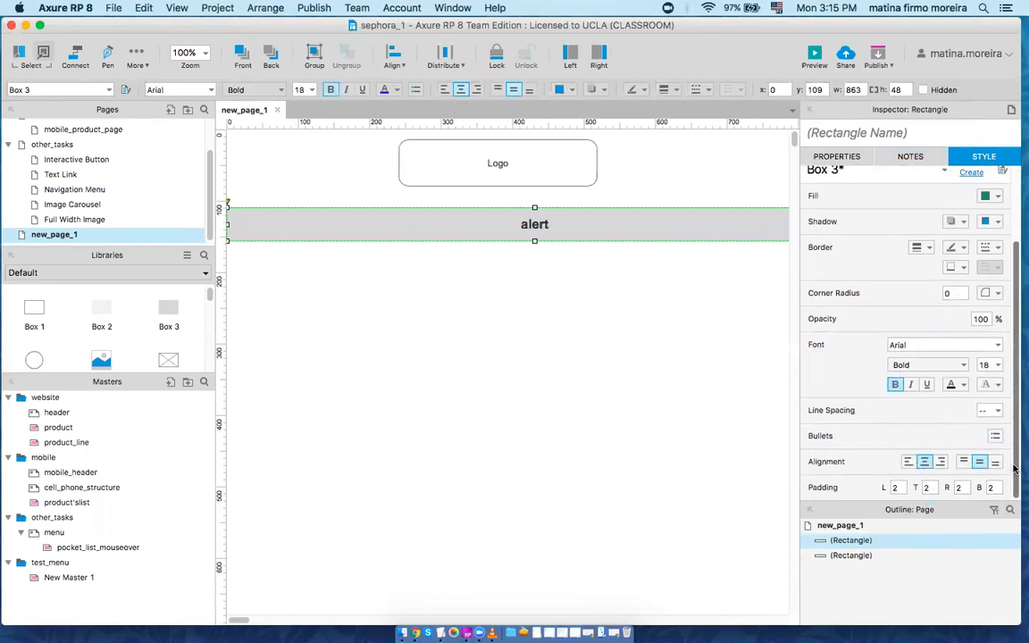
click(908, 462)
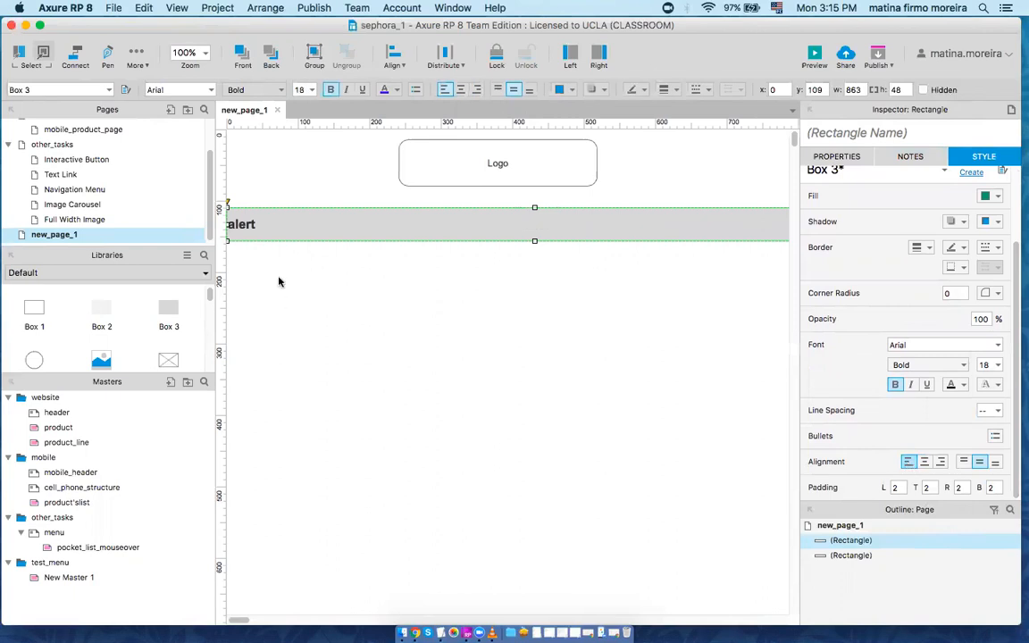
double_click(231, 223)
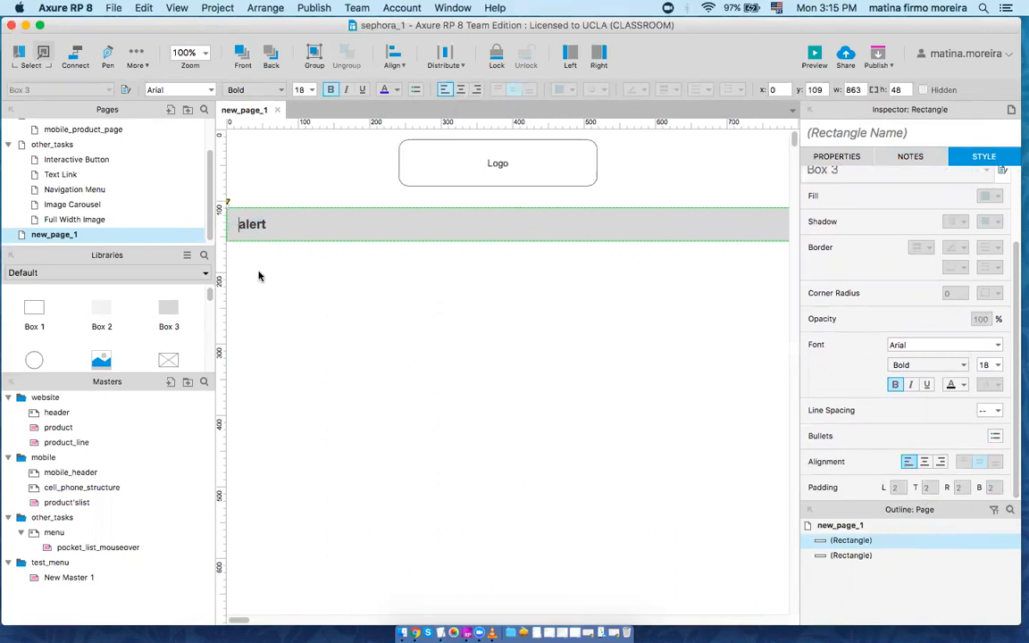
click(234, 248)
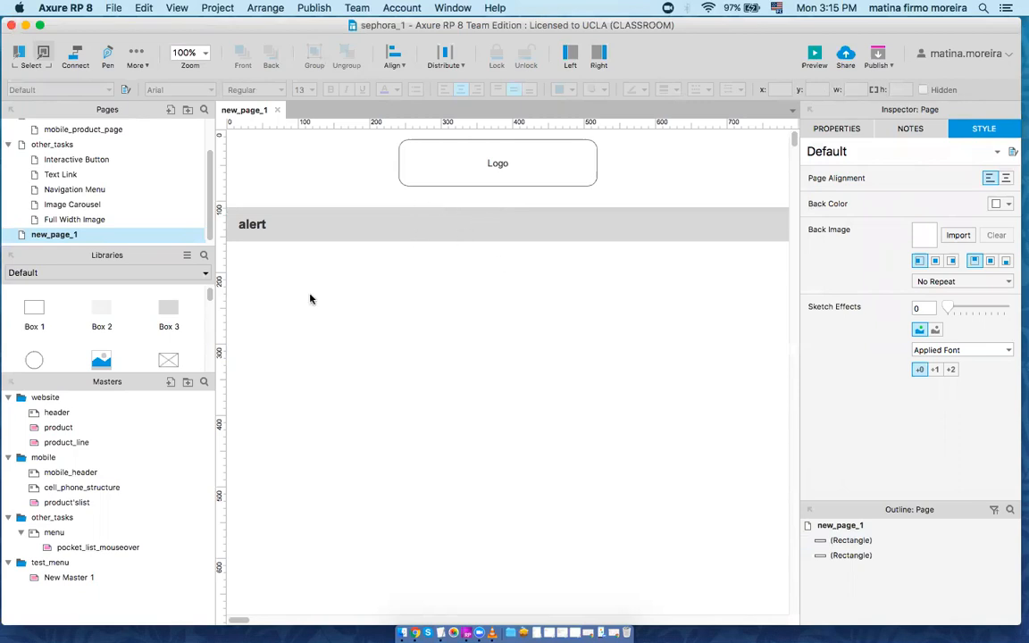
Step: Open the masters New Master 1, pocket_list_mouseover, menu, product'slist, cell_phone_structure and mobile_header to examine their contents
double_click(54, 579)
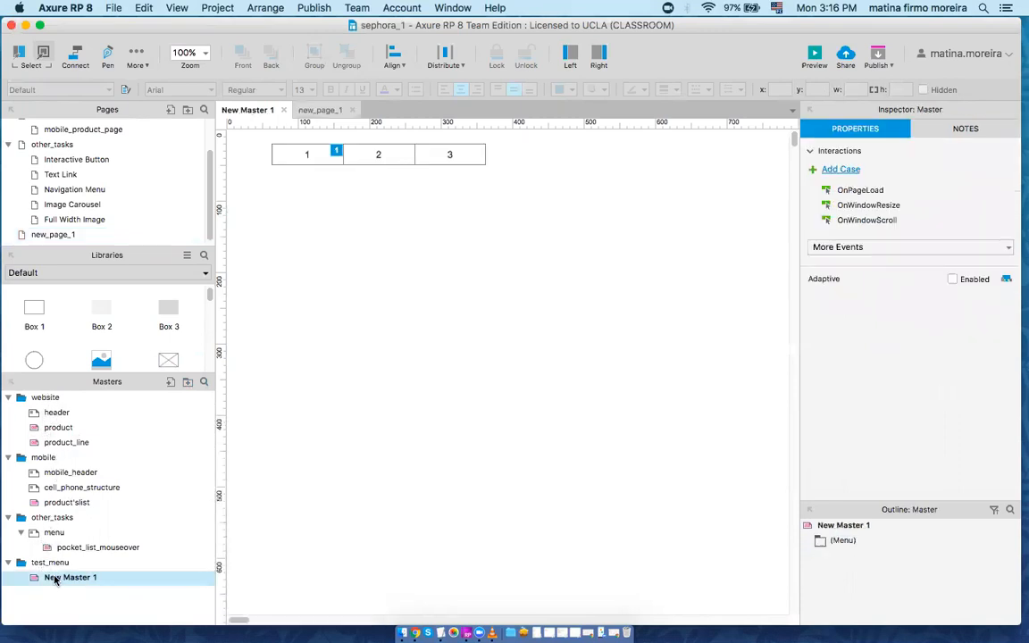
double_click(51, 563)
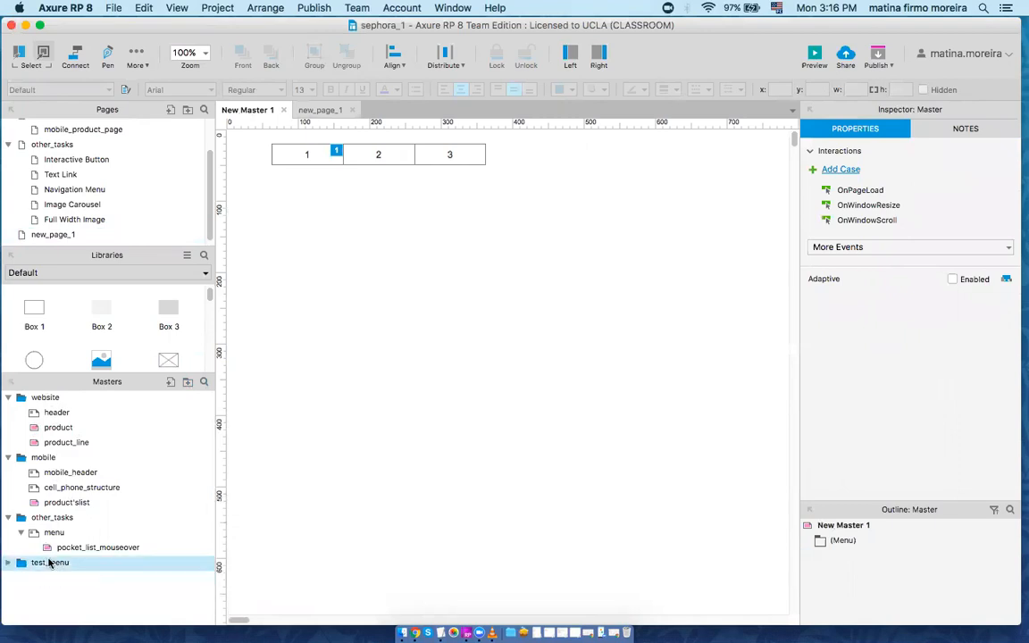
click(56, 549)
double_click(56, 549)
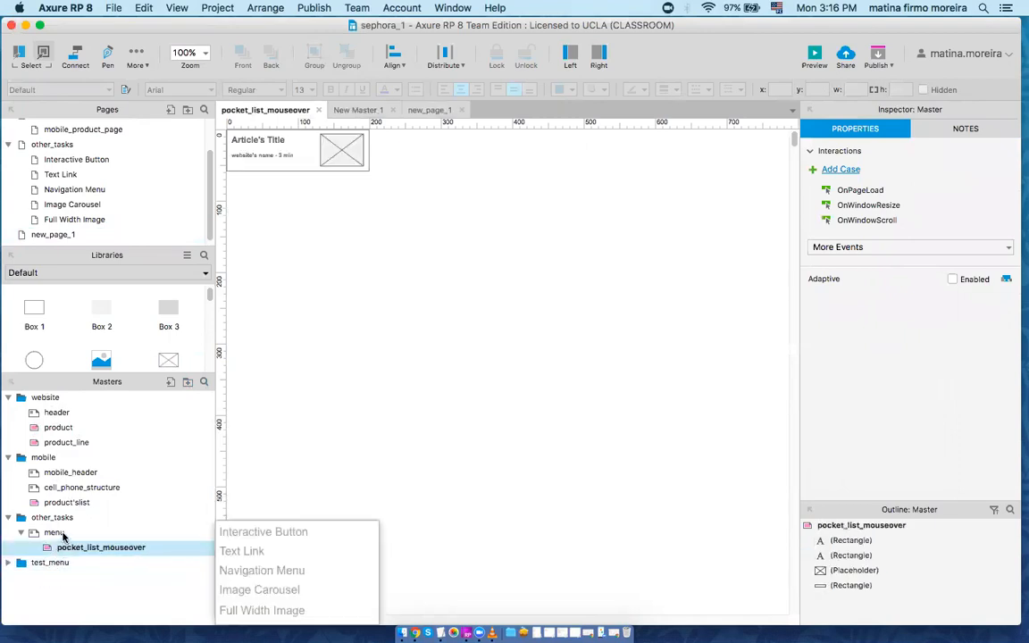
double_click(59, 533)
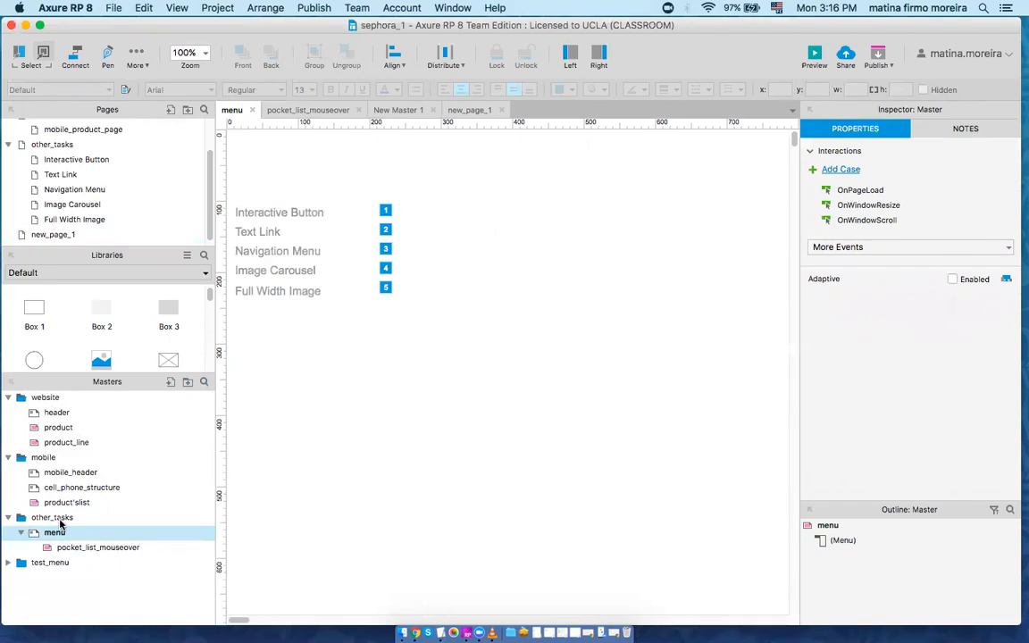
double_click(67, 502)
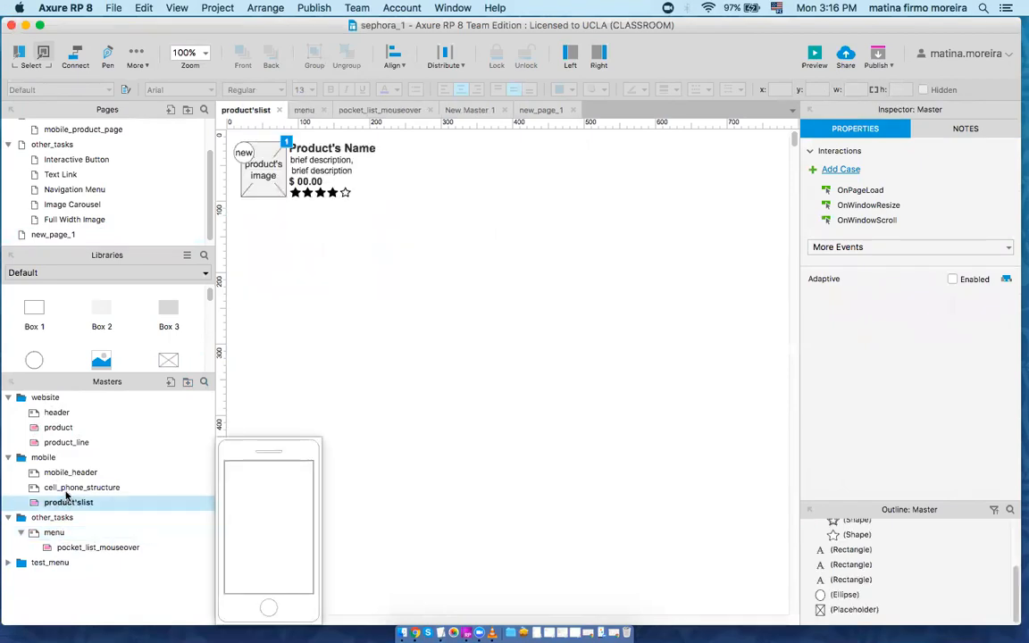
double_click(67, 488)
double_click(67, 473)
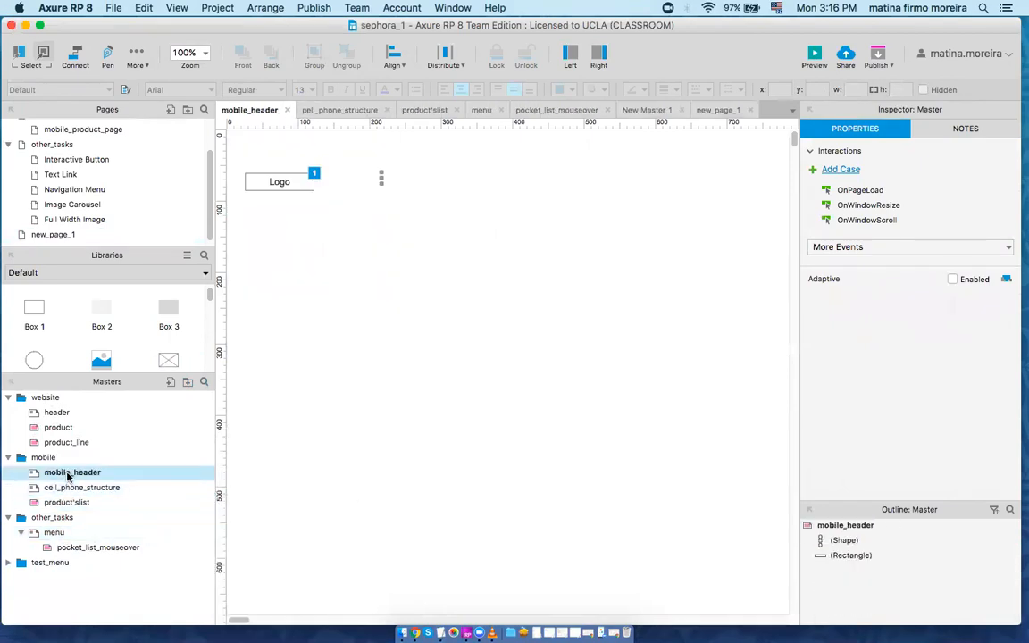
Step: Delete the master New Master 1 and its test_menu folder from the masters
click(9, 565)
click(9, 565)
click(63, 581)
right_click(63, 583)
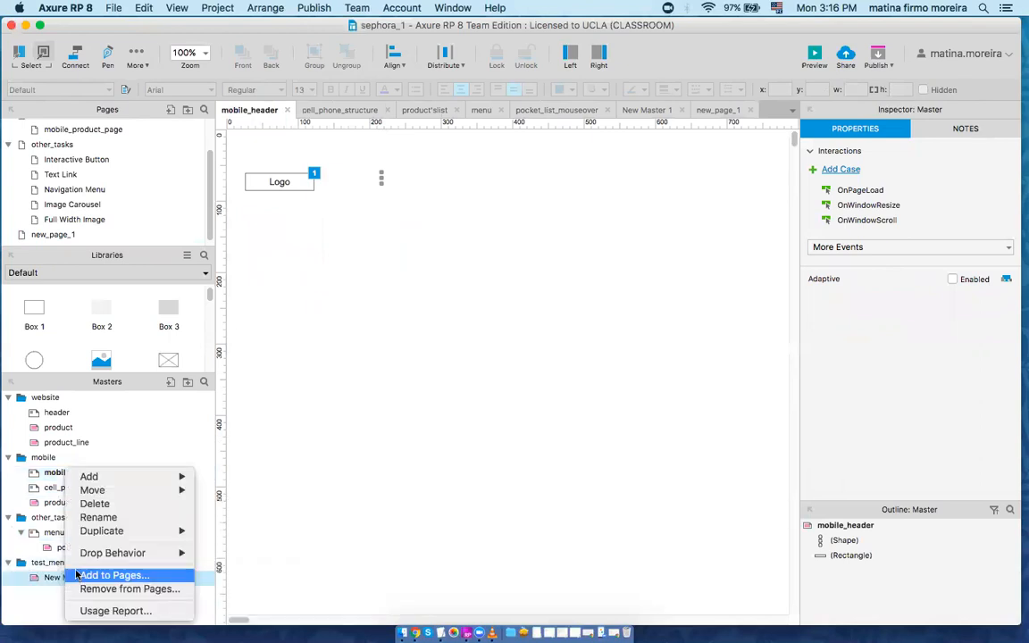
click(80, 560)
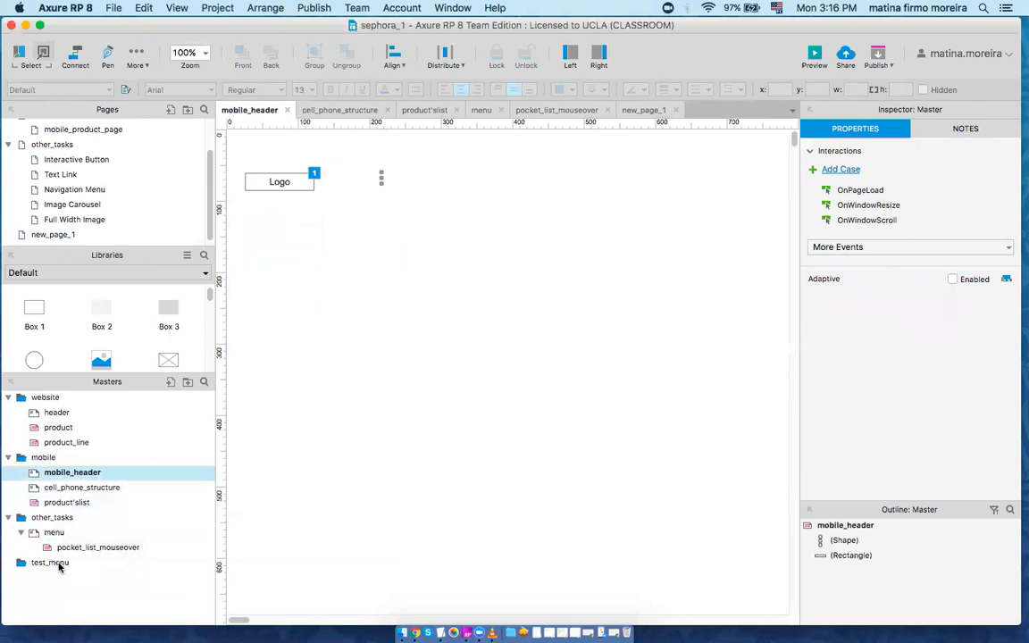
click(60, 564)
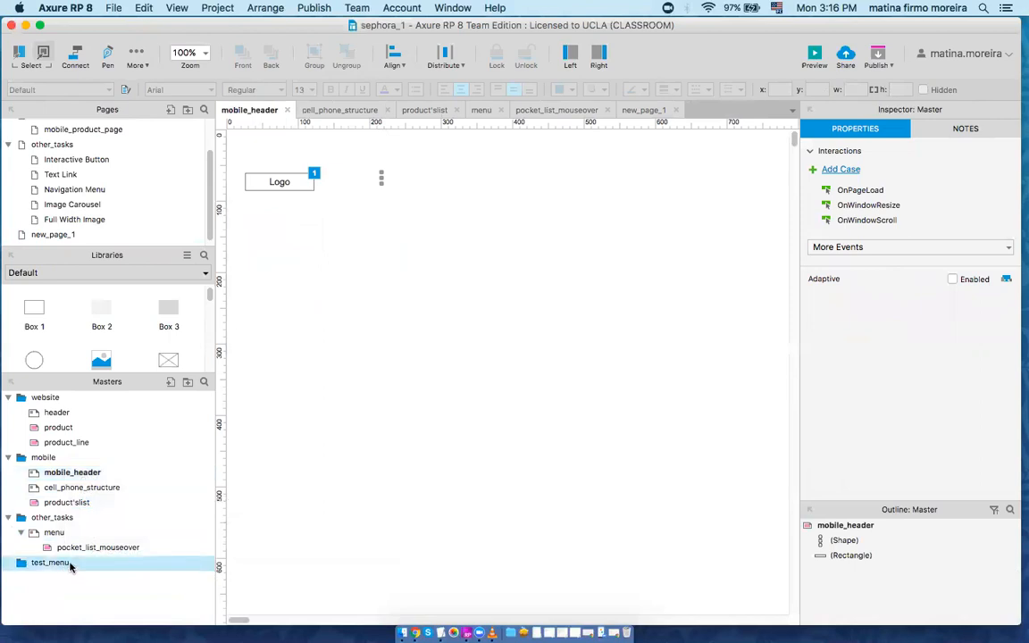
right_click(70, 567)
click(89, 534)
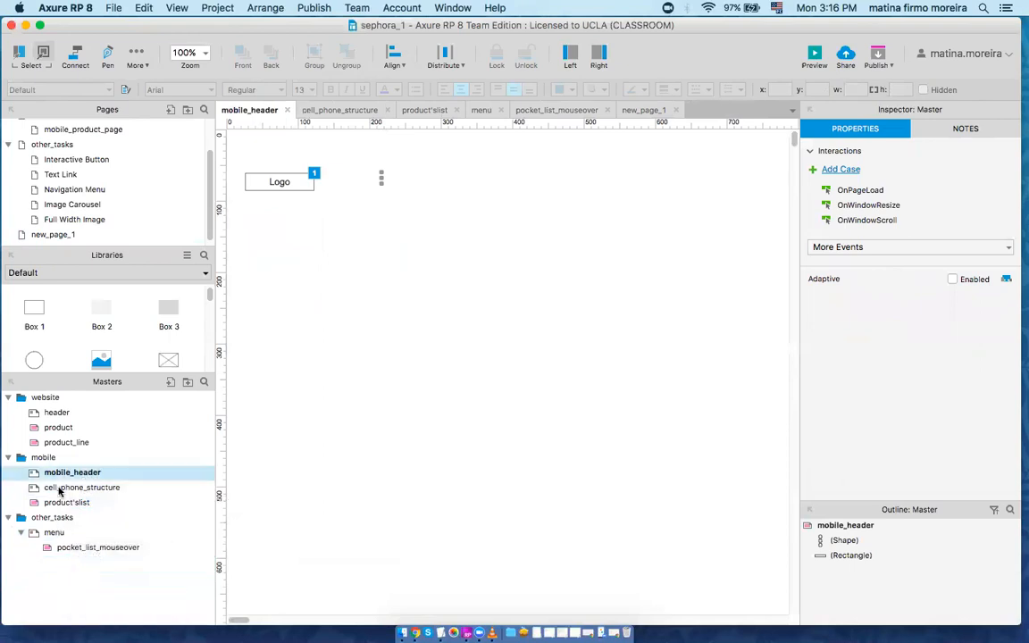
Step: View the header master of the website folder and check the drop behavior options of the mobile_header master
double_click(57, 413)
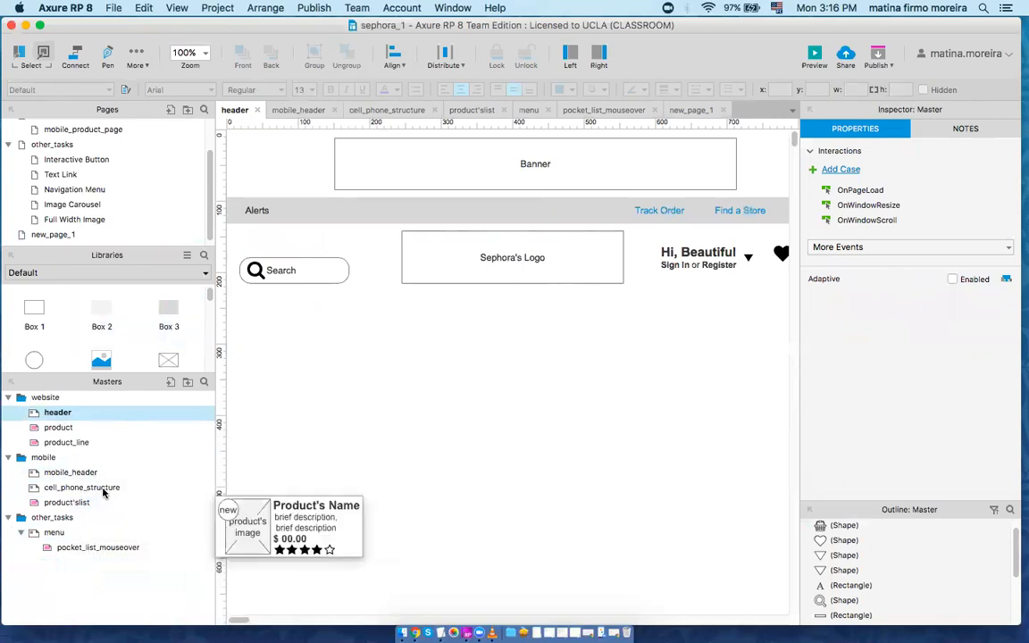
mouse_move(78, 477)
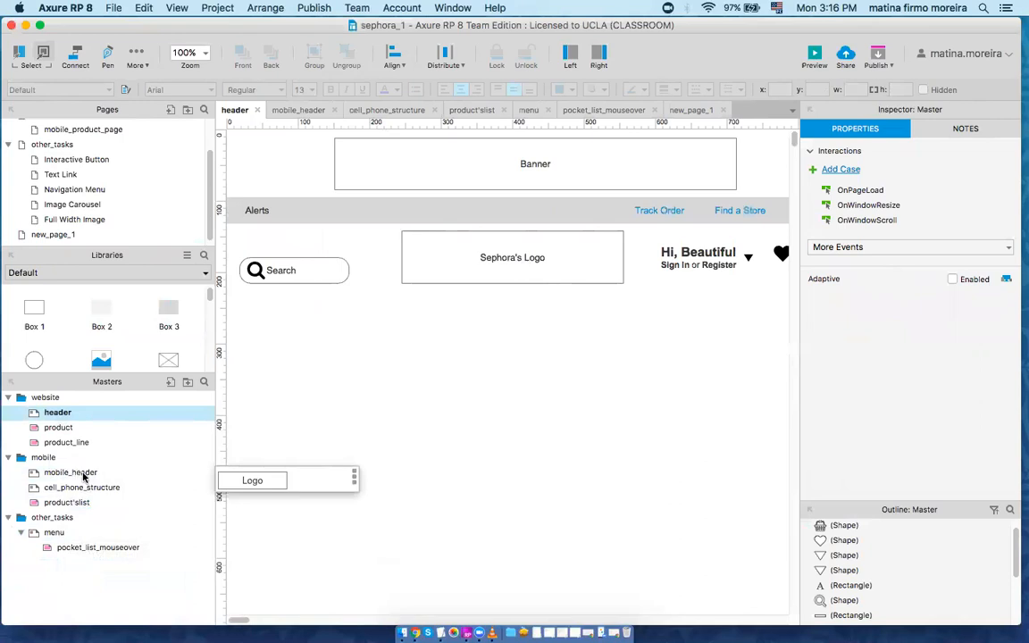
right_click(83, 477)
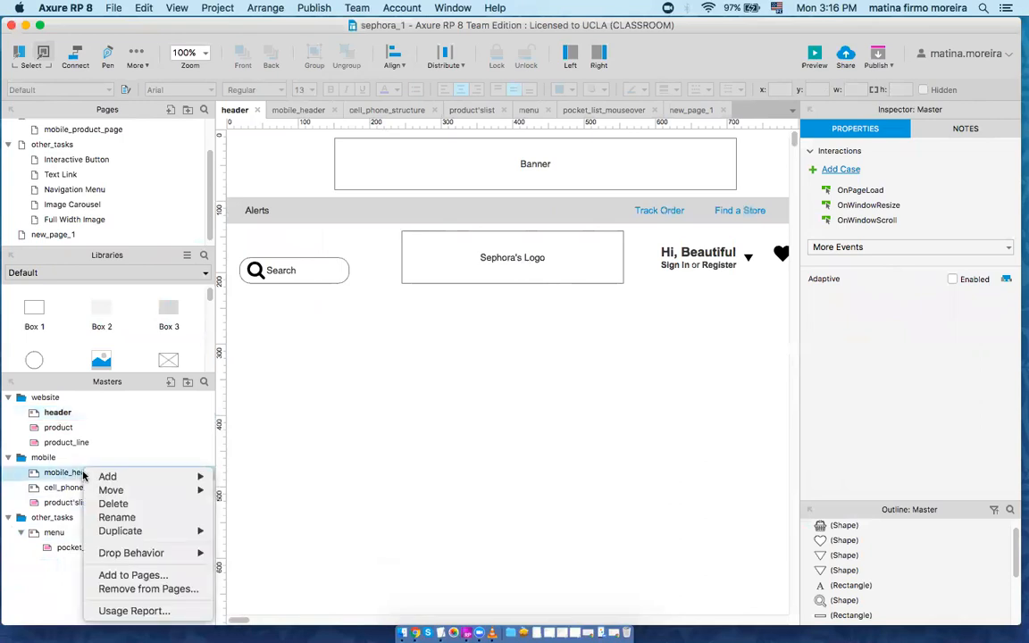
mouse_move(107, 556)
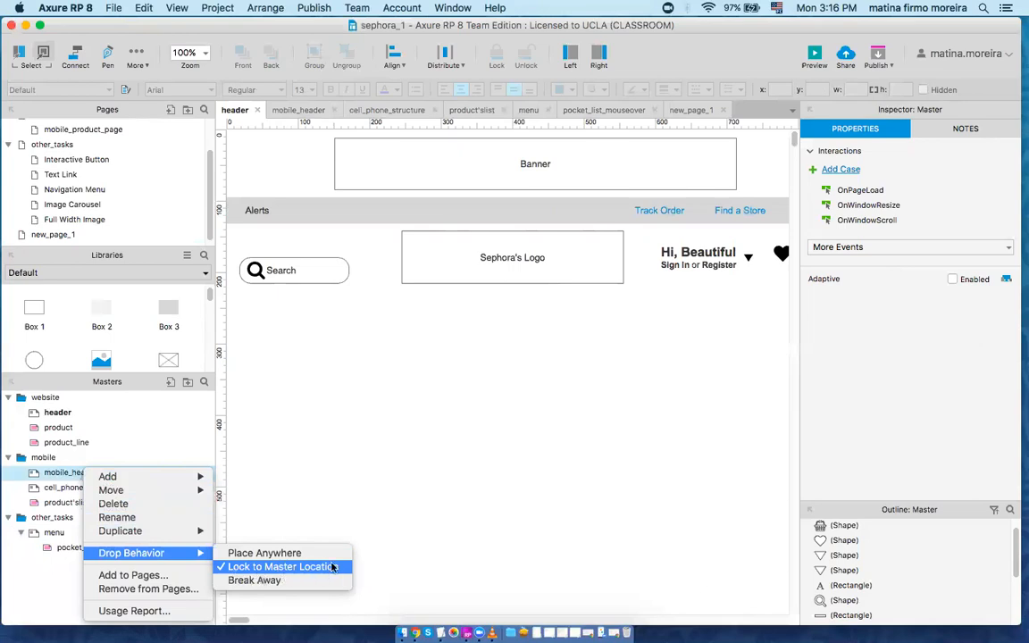
click(366, 431)
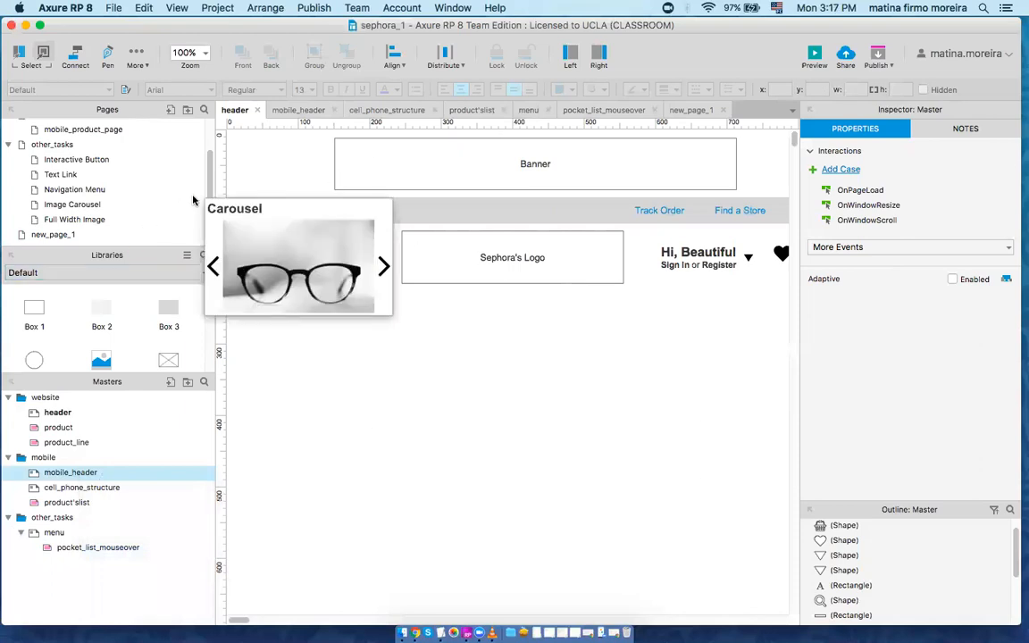
Step: On new_page_1, delete the grey bar and the Logo rectangle and place the header master there instead
scroll(209, 192, down, 1)
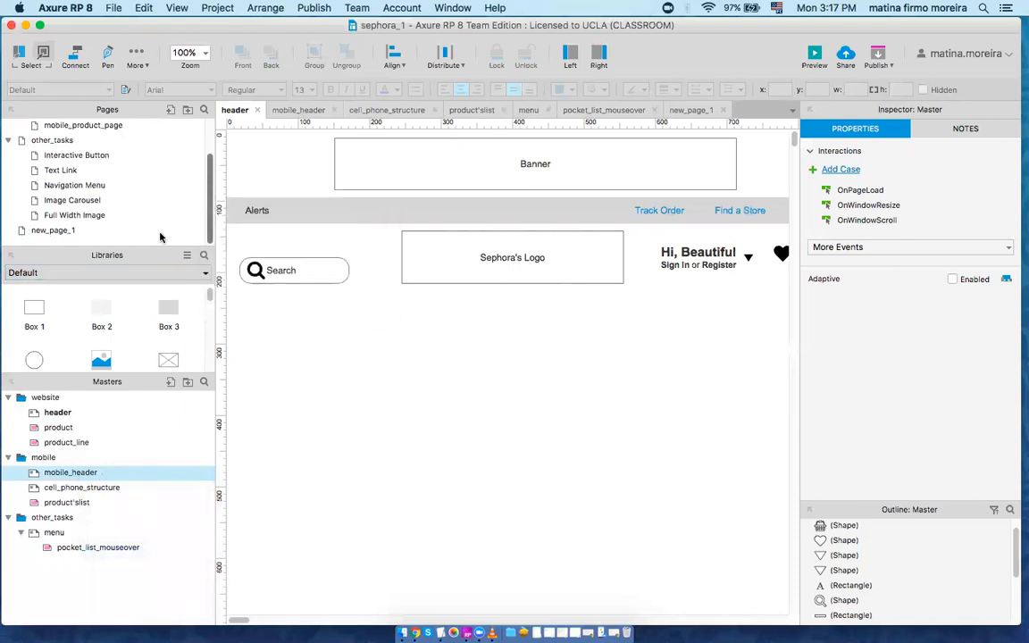
double_click(67, 230)
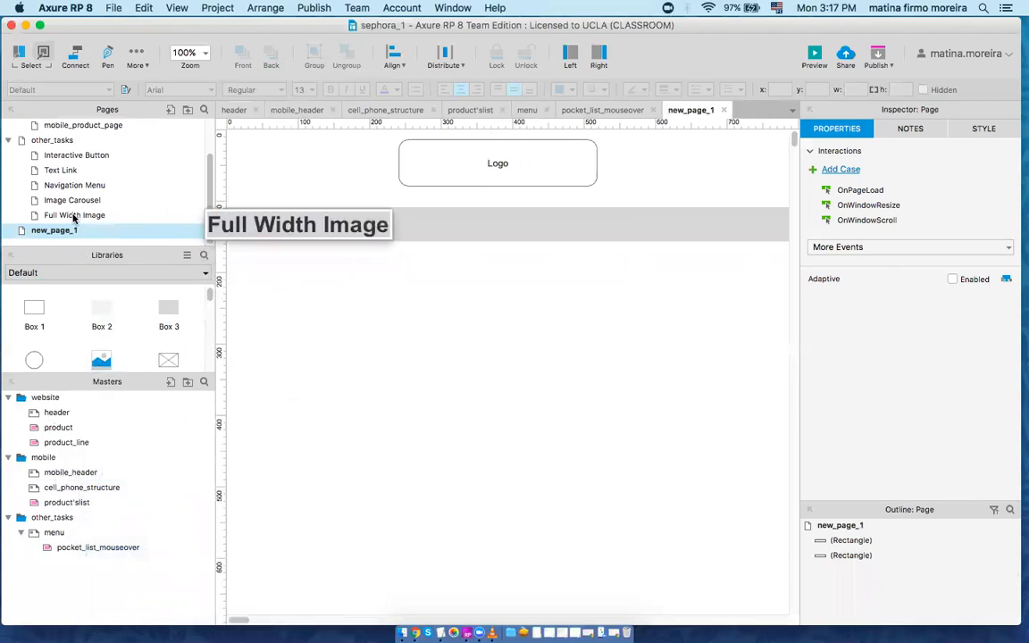
click(315, 234)
key(Delete)
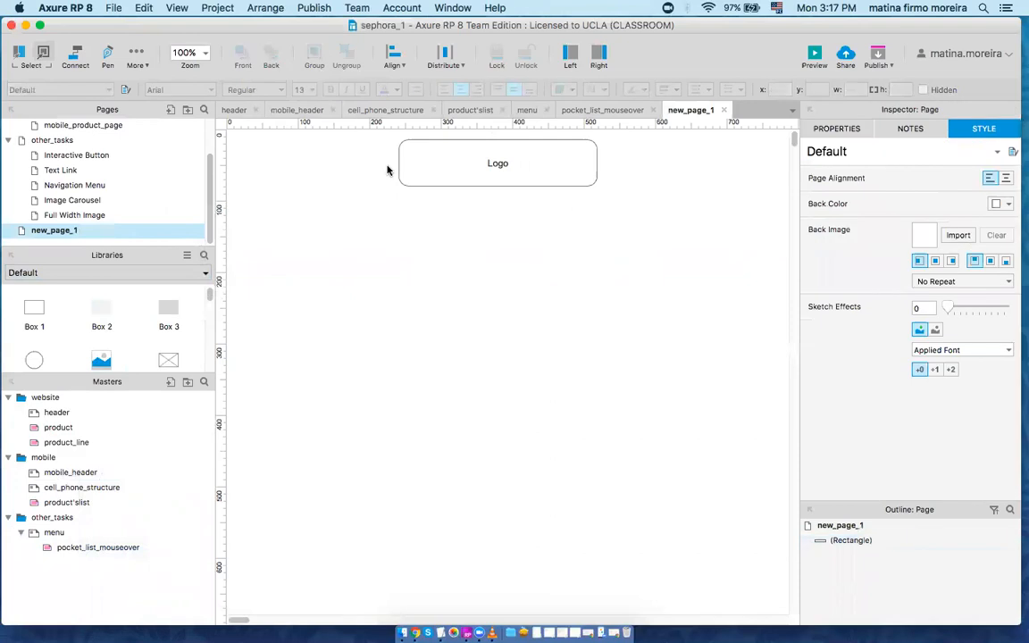
click(404, 165)
key(Delete)
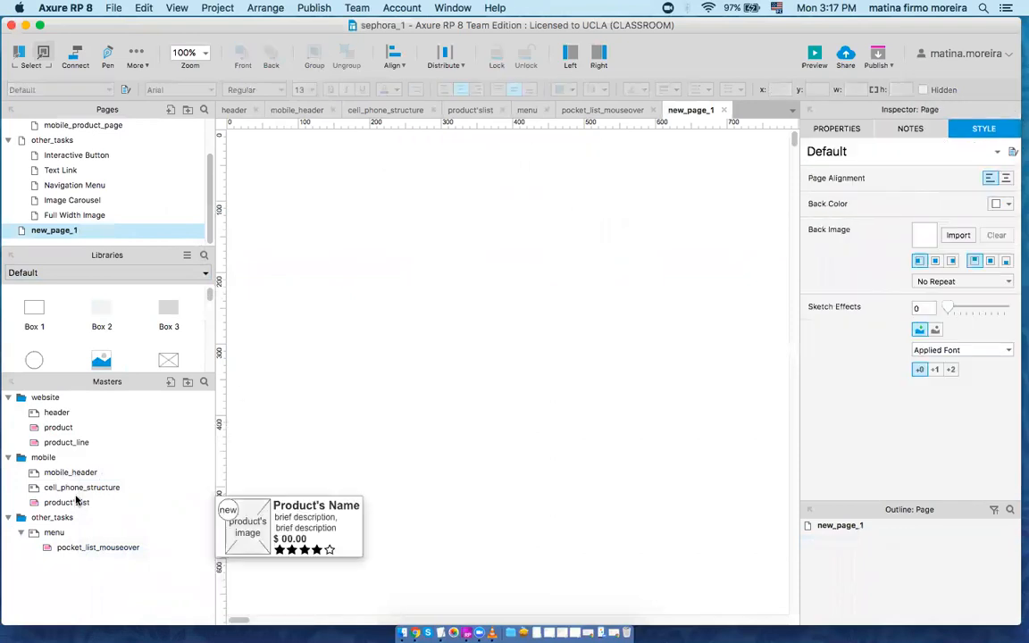
drag(56, 412, 345, 320)
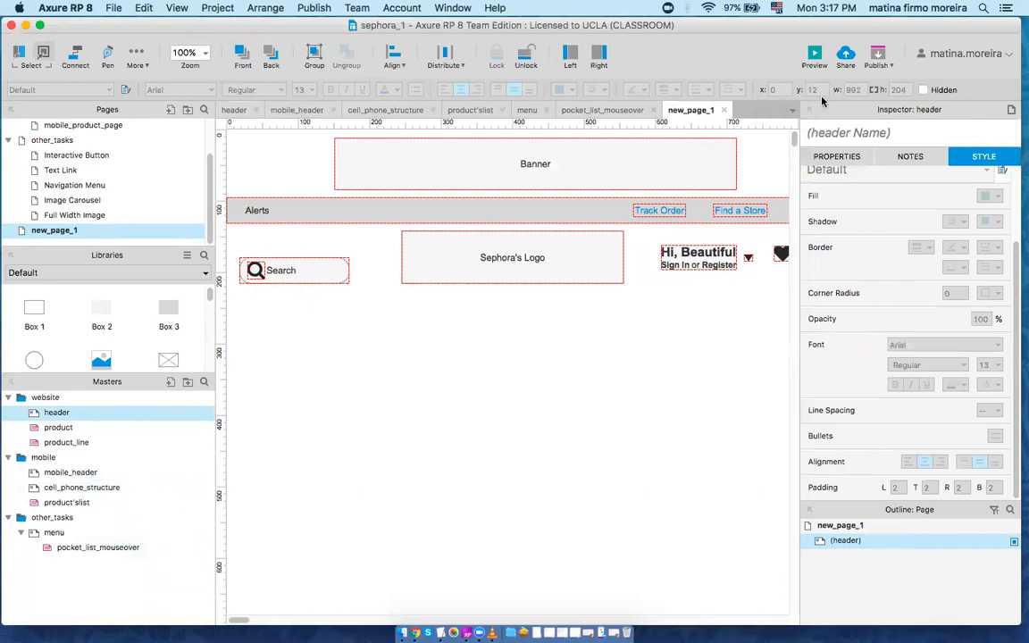
click(497, 304)
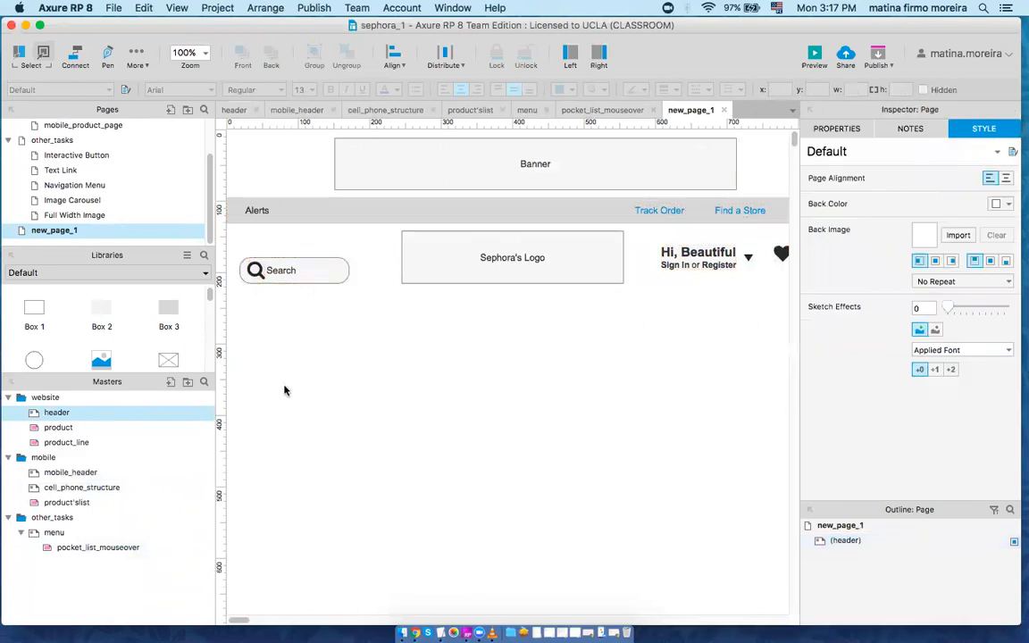
Step: Open the header master for editing and narrow the Inspector pane to widen the canvas
mouse_move(65, 416)
double_click(57, 413)
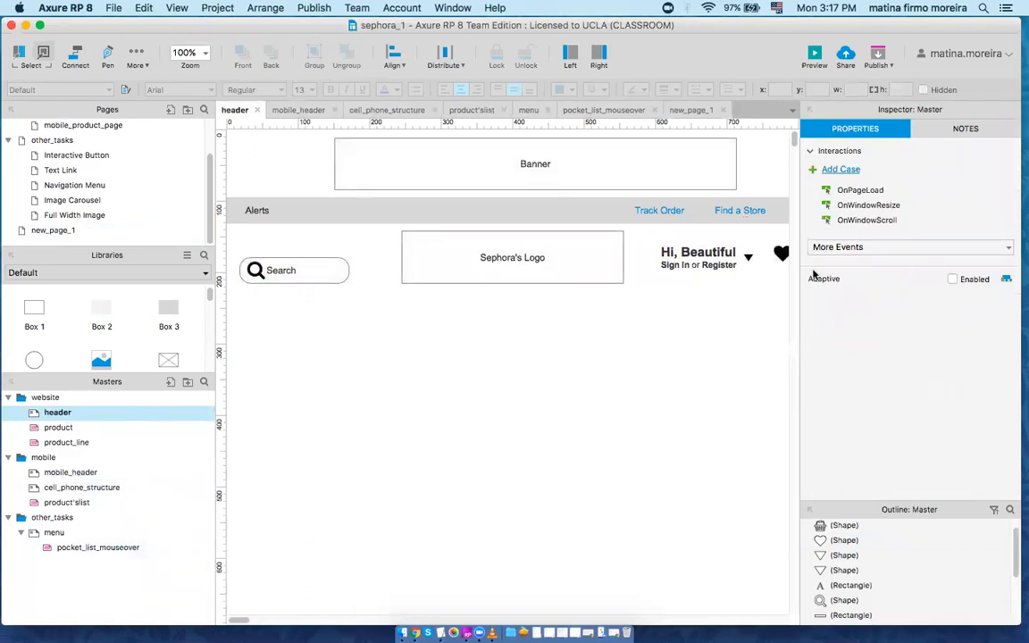
drag(800, 282, 911, 279)
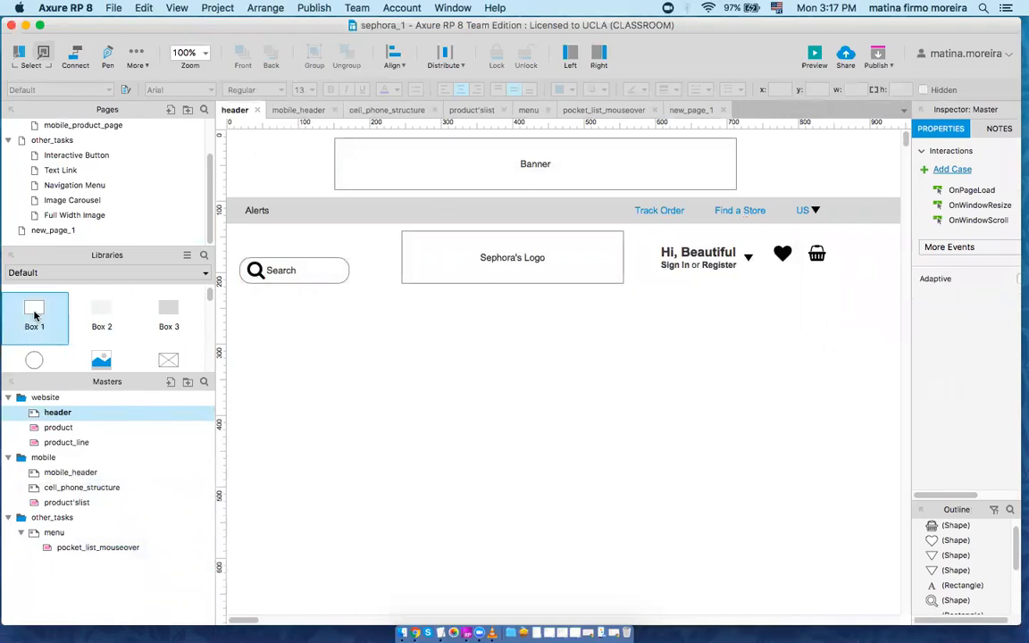
Step: Add a Box 1 widget beside the Banner in the header master and label it "New Ad"
drag(39, 315, 796, 189)
double_click(788, 165)
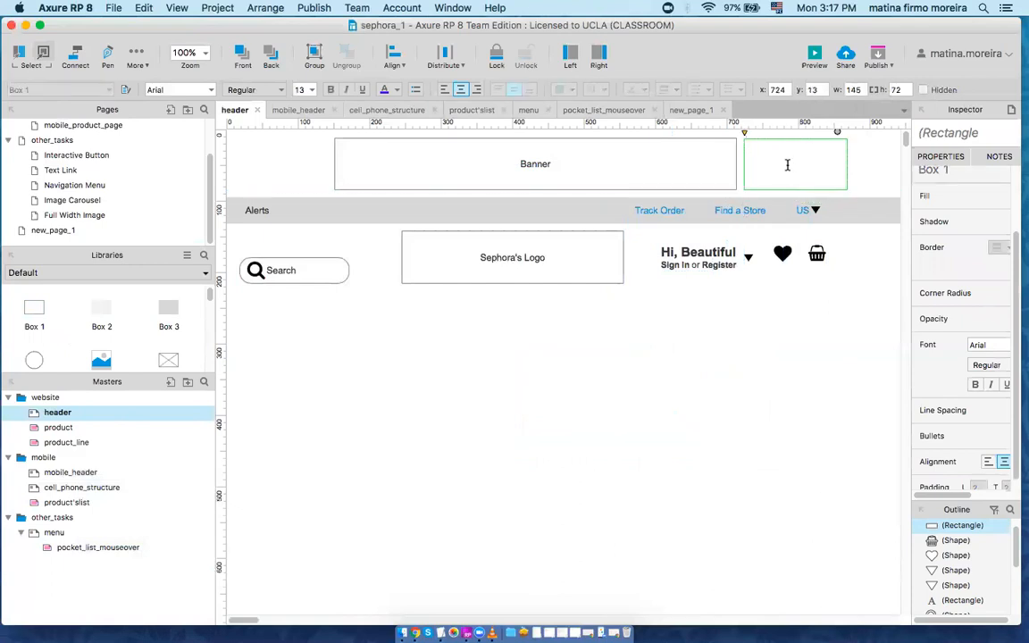
text(New Ad)
click(697, 364)
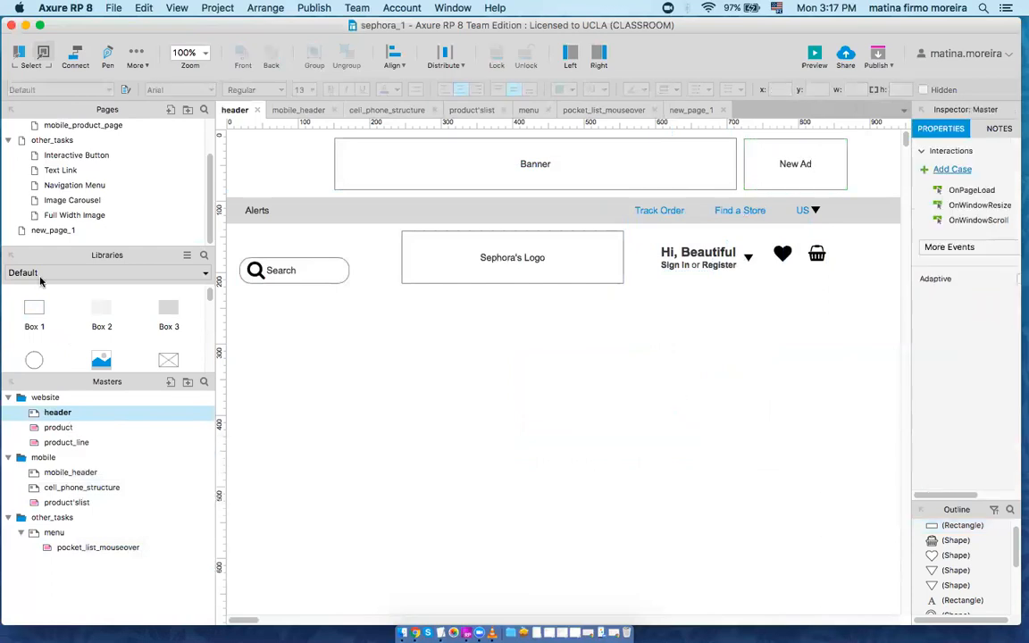
Step: Check the header on the website_Sub-category page and the website_Product Page for the New Ad box
mouse_move(195, 190)
scroll(212, 170, up, 3)
double_click(110, 125)
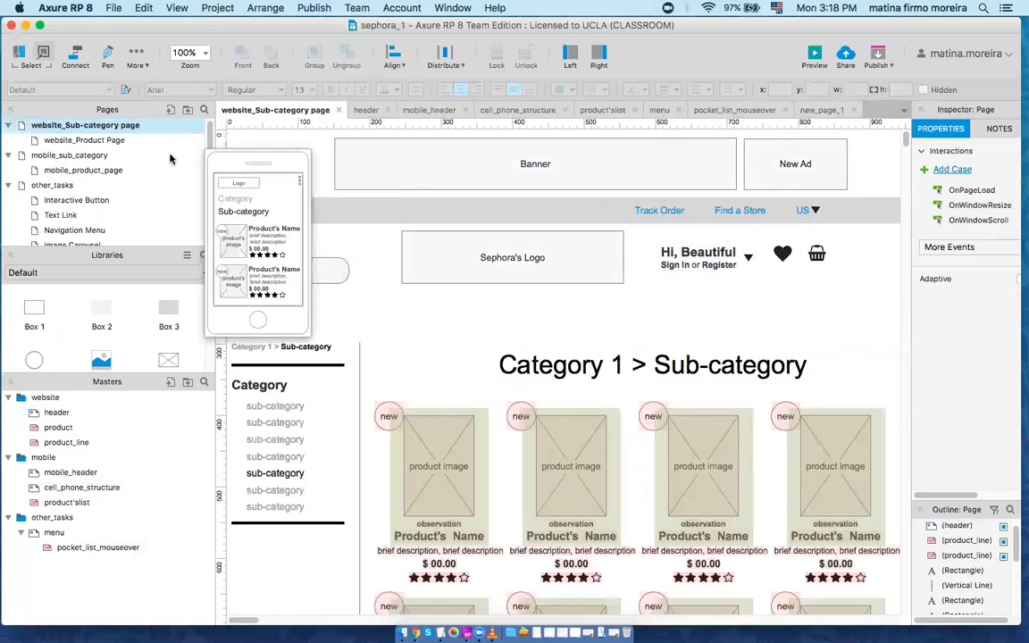
click(794, 168)
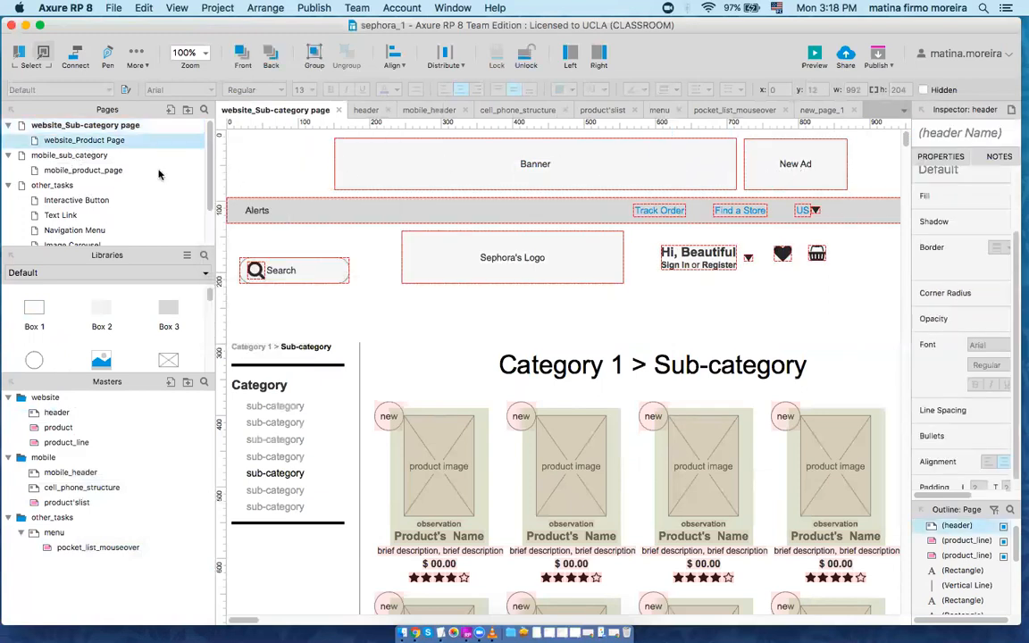
double_click(69, 136)
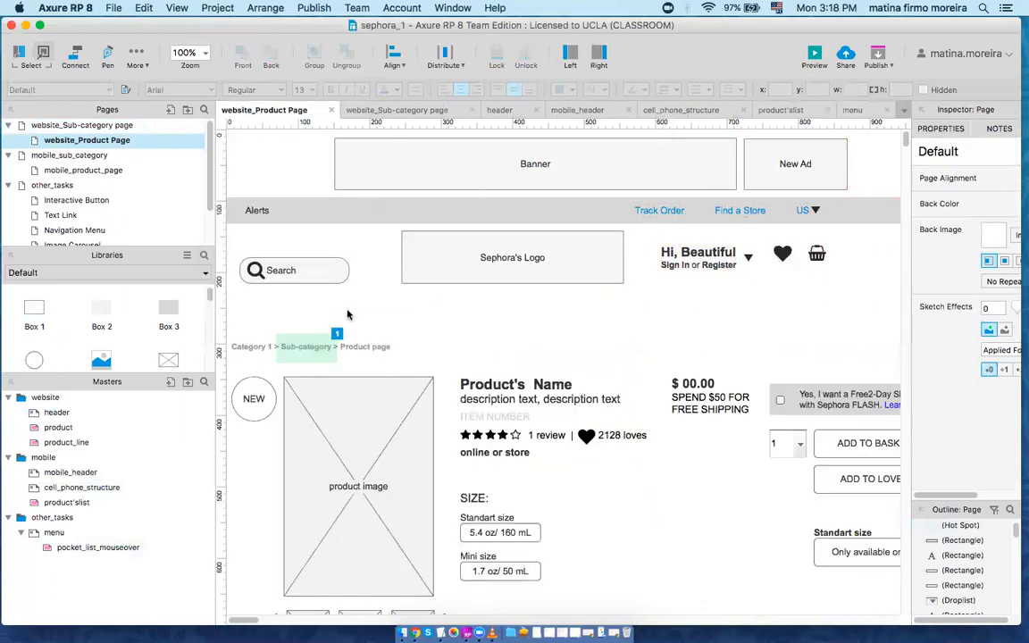
Step: Reopen the header master and delete the New Ad box
double_click(67, 417)
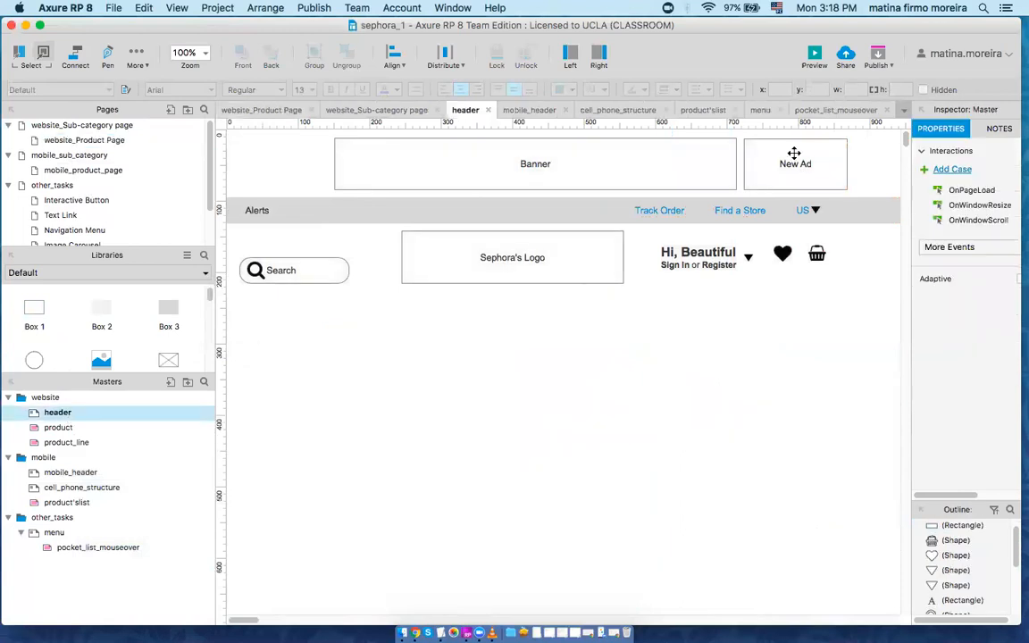
click(795, 153)
key(Delete)
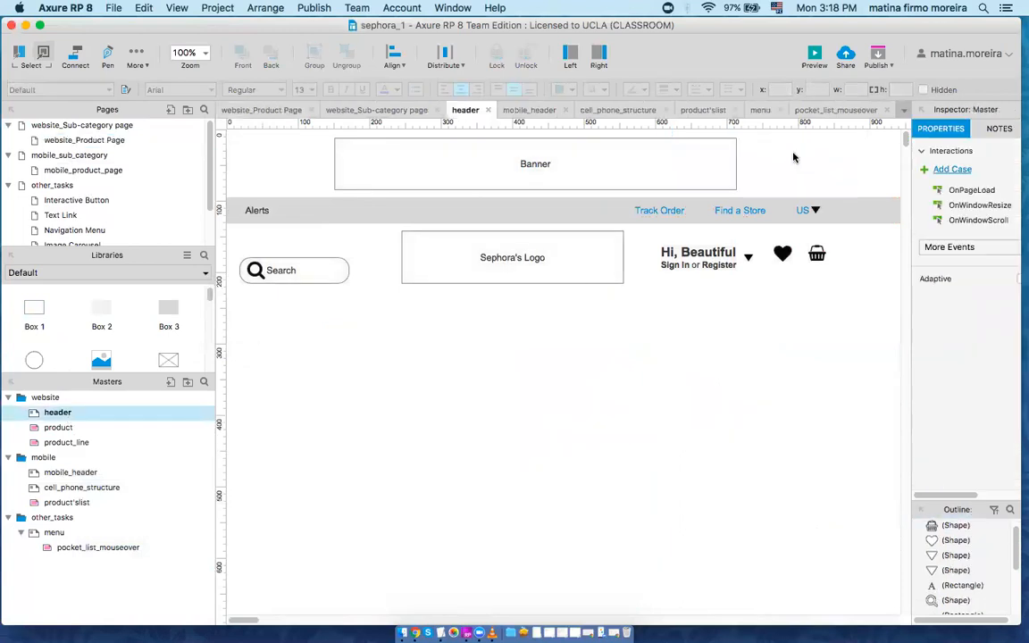
Step: Close all open page and master tabs
click(887, 110)
click(830, 112)
click(779, 110)
click(734, 110)
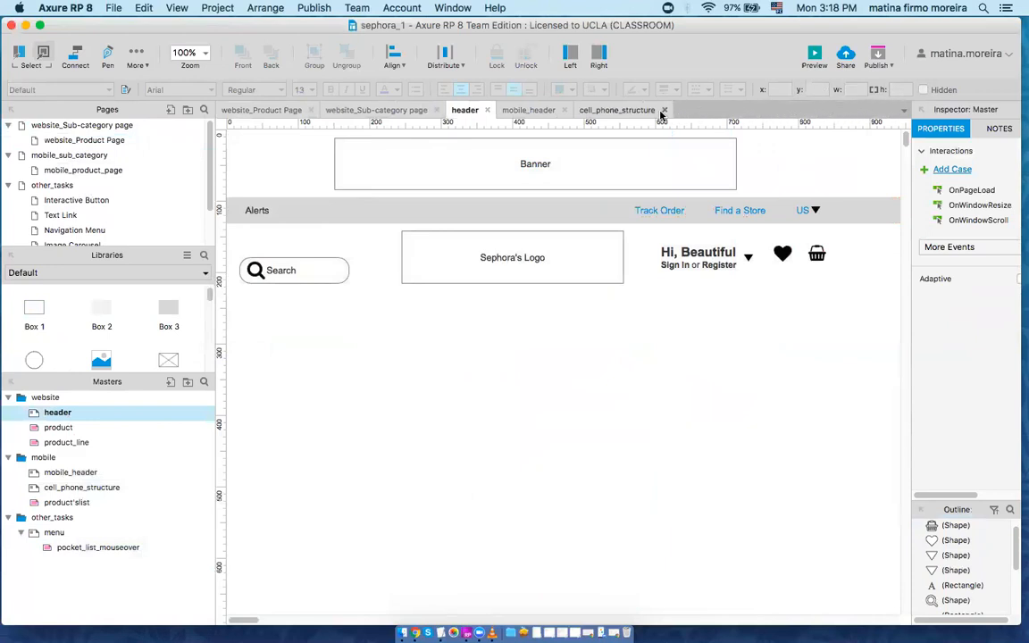
click(663, 110)
click(565, 110)
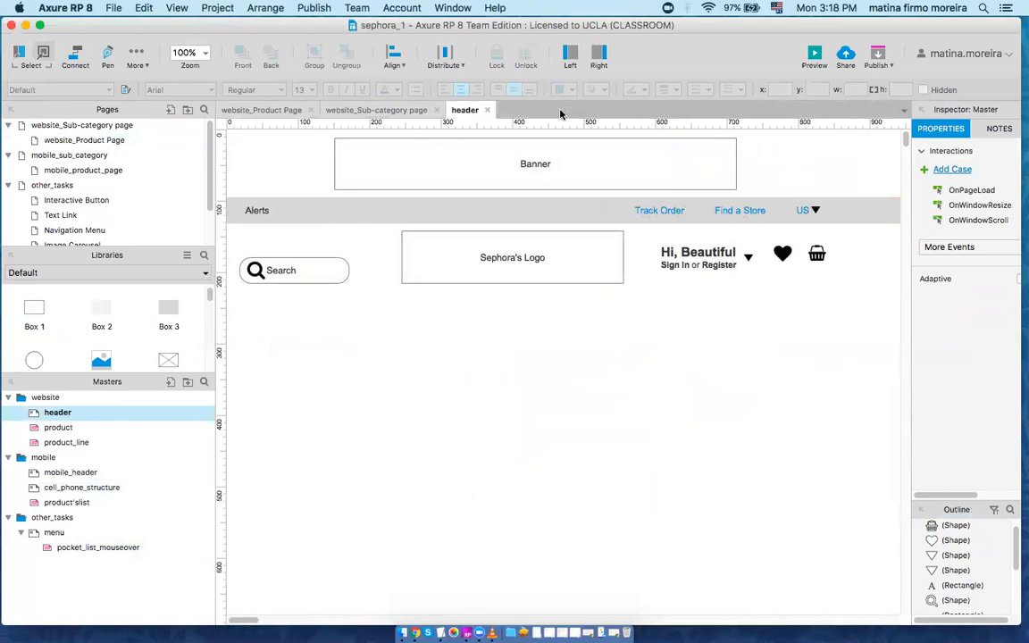
click(487, 110)
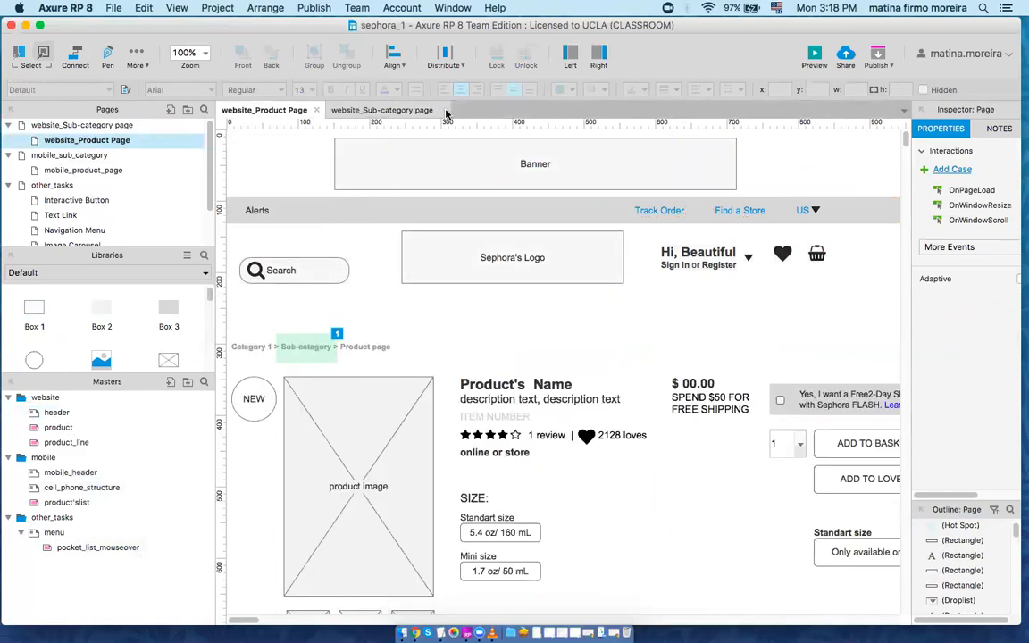
click(404, 110)
click(316, 110)
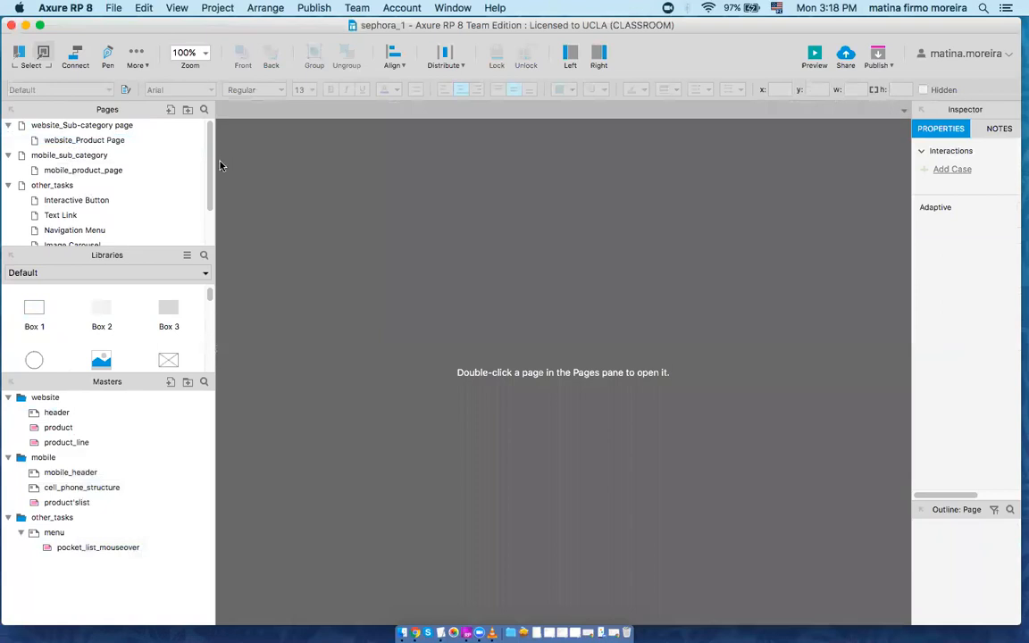
Step: Open the website_Sub-category page and enlarge the Libraries pane to browse the Default widgets
click(96, 129)
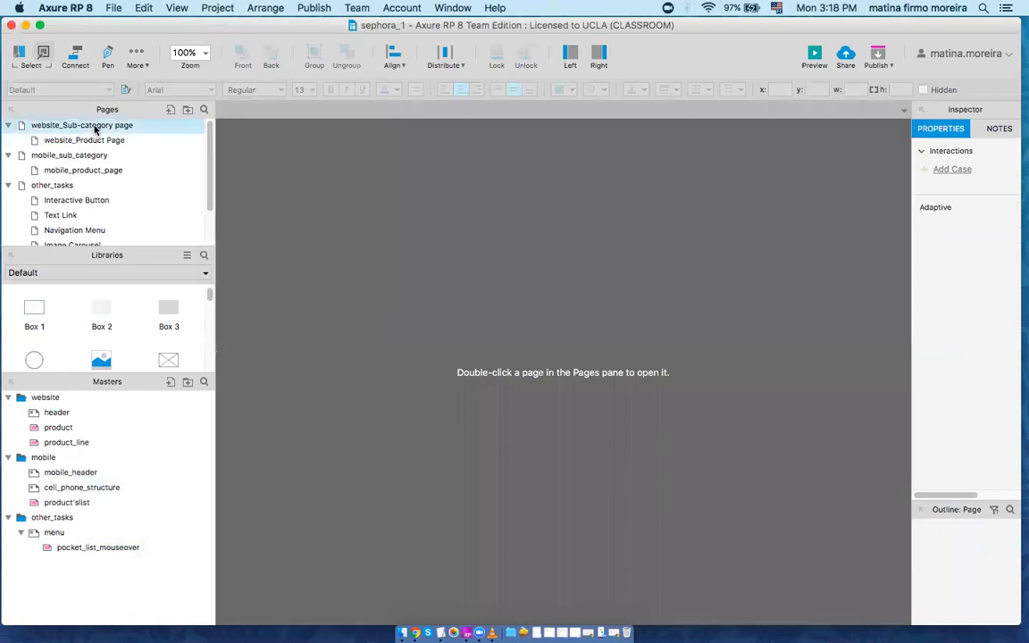
double_click(96, 128)
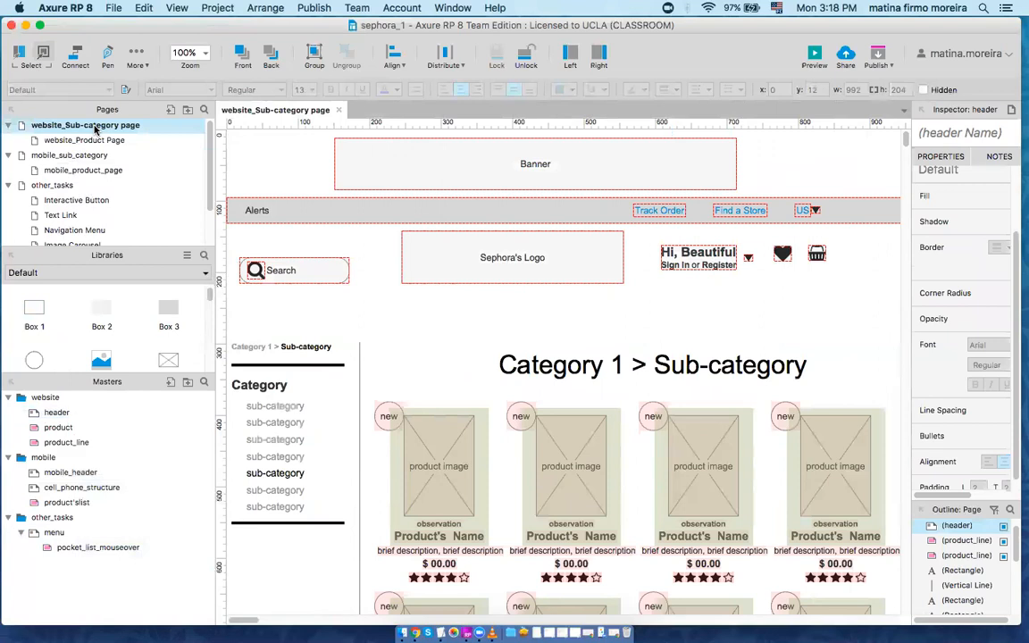
drag(134, 373, 148, 474)
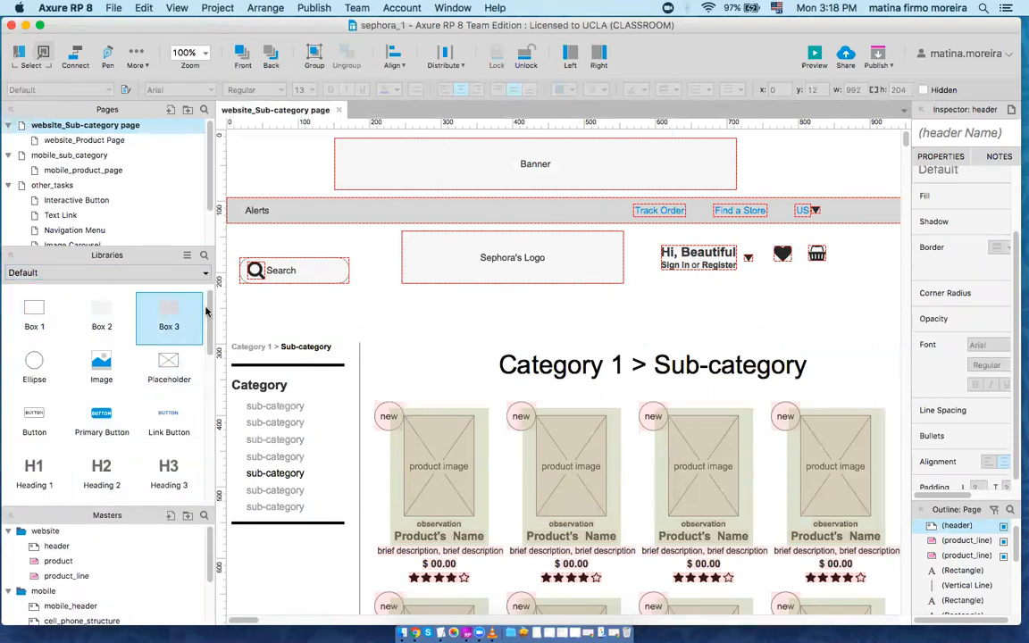
scroll(189, 340, down, 8)
scroll(205, 295, up, 12)
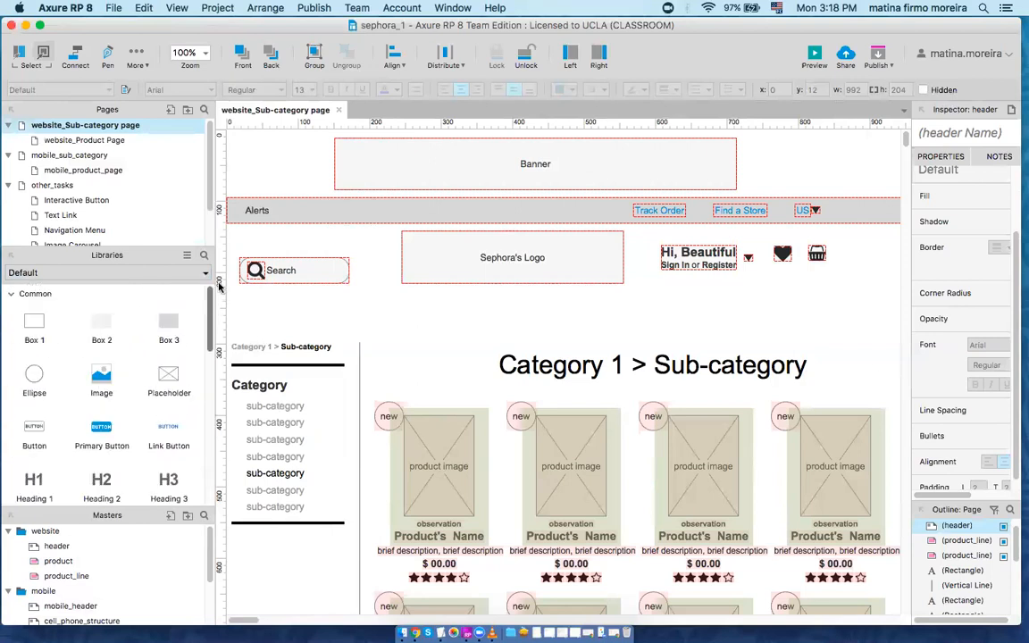
Step: Switch to the Icons library and search it for "heart"
click(81, 272)
click(77, 281)
click(76, 273)
click(44, 298)
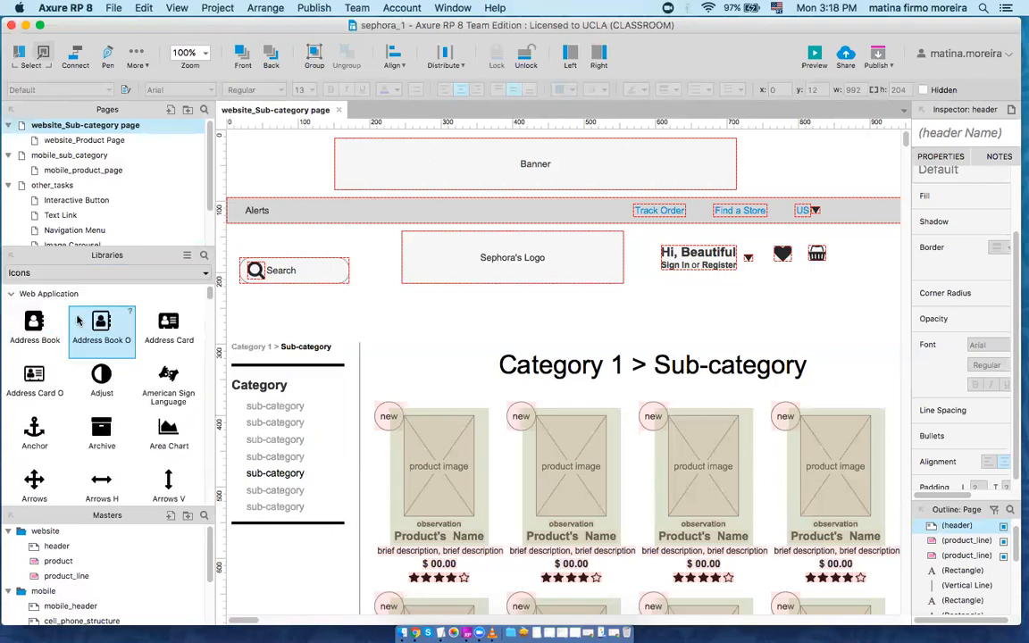
click(204, 257)
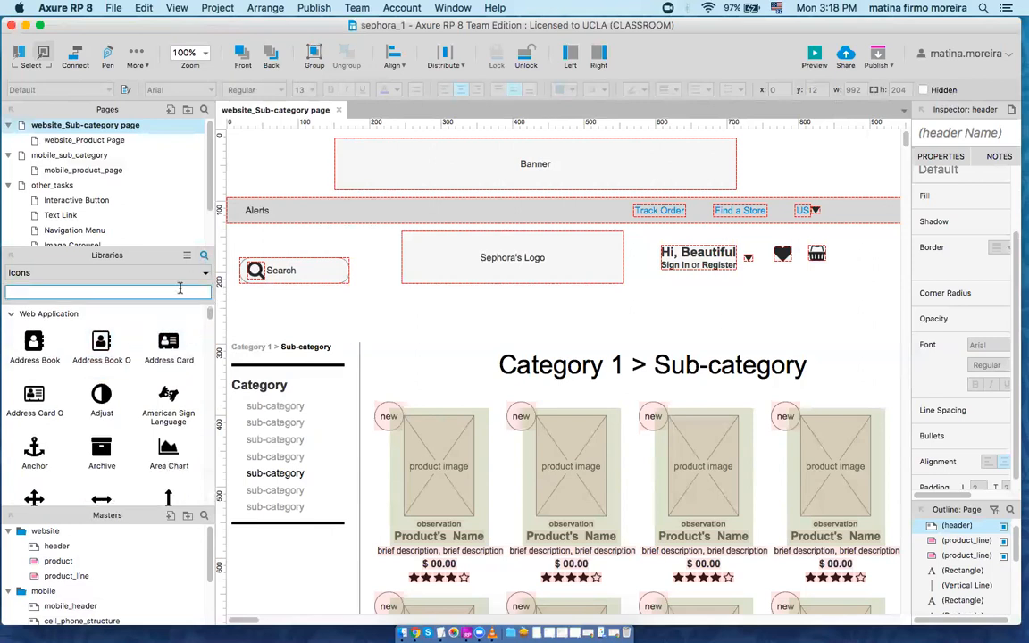
text(heart)
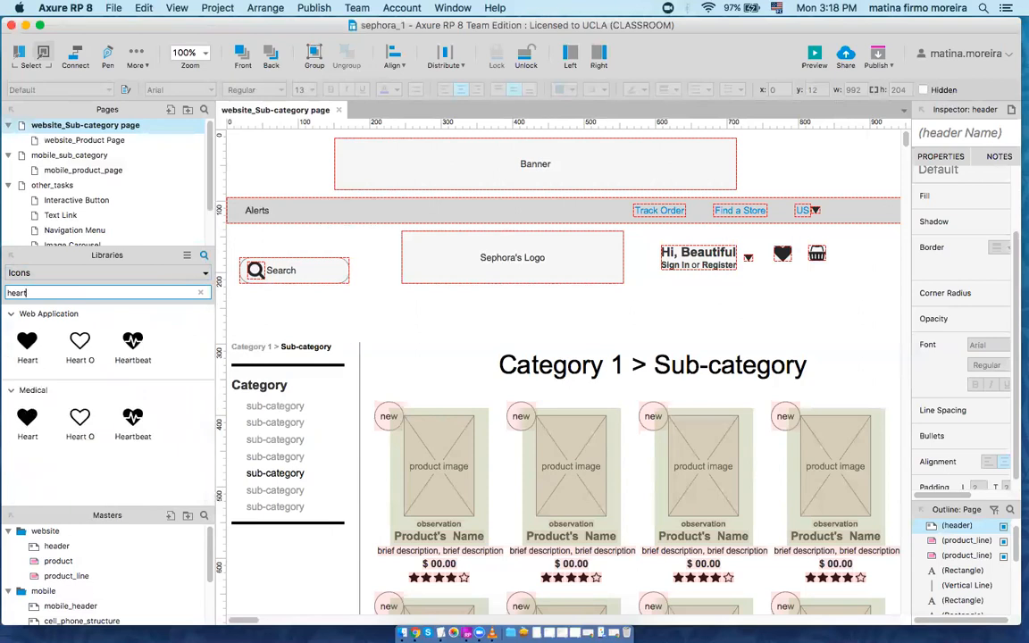
Step: Place the Heart O icon above the Category 1 > Sub-category title and delete it again
drag(80, 341, 434, 322)
click(563, 328)
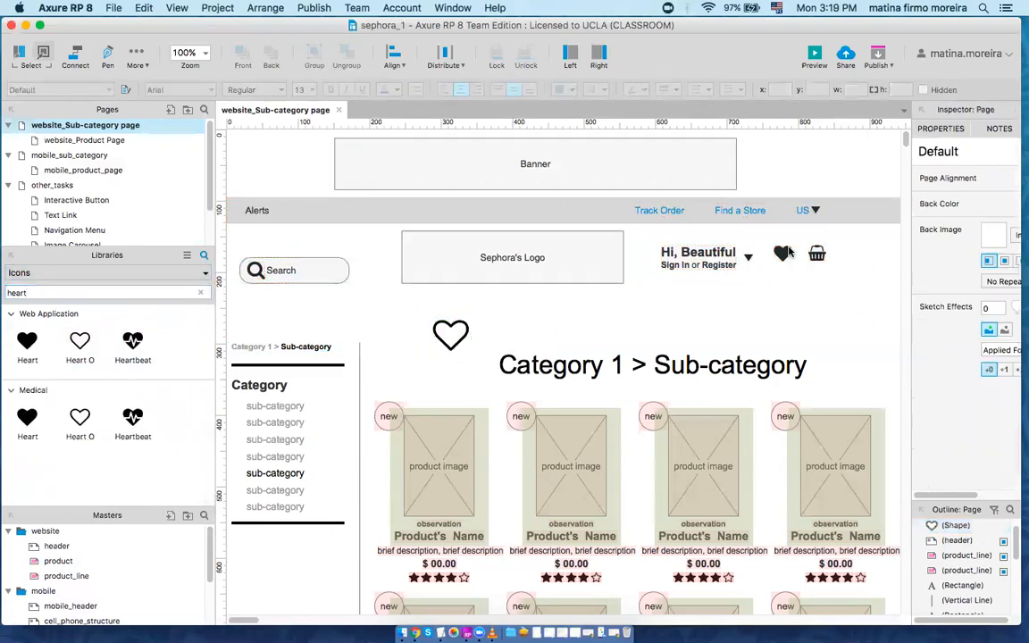
click(464, 347)
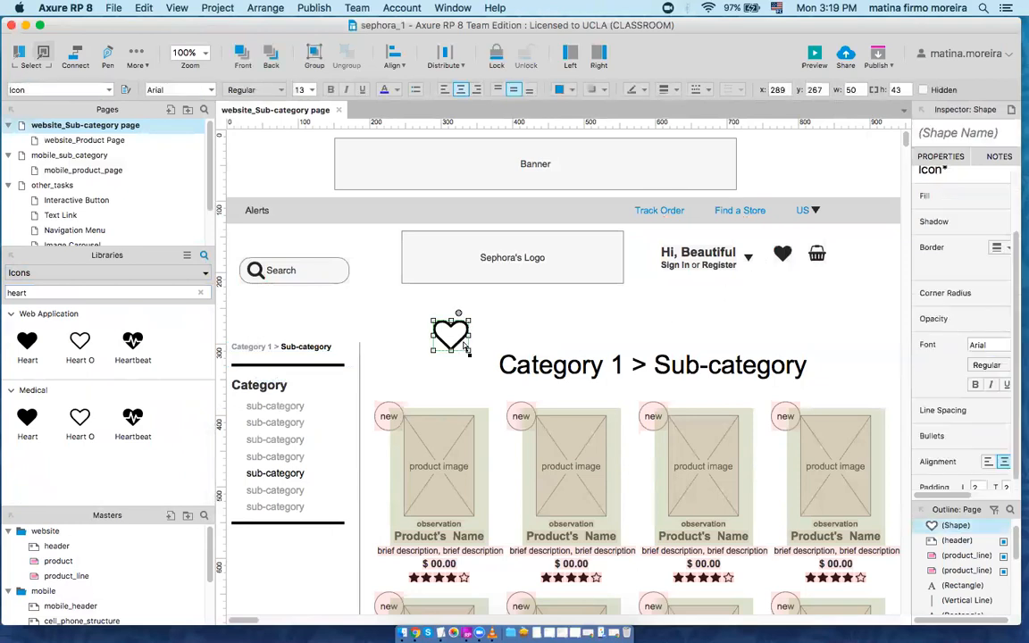
key(Delete)
Step: Clear and close the library search and return to the Default library
click(201, 293)
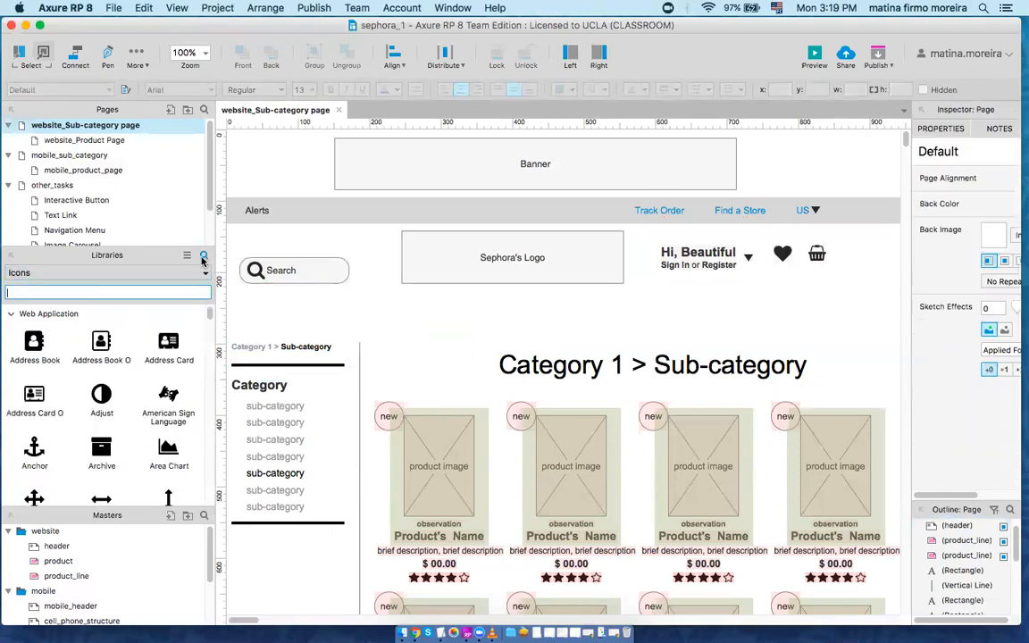
click(204, 254)
click(143, 273)
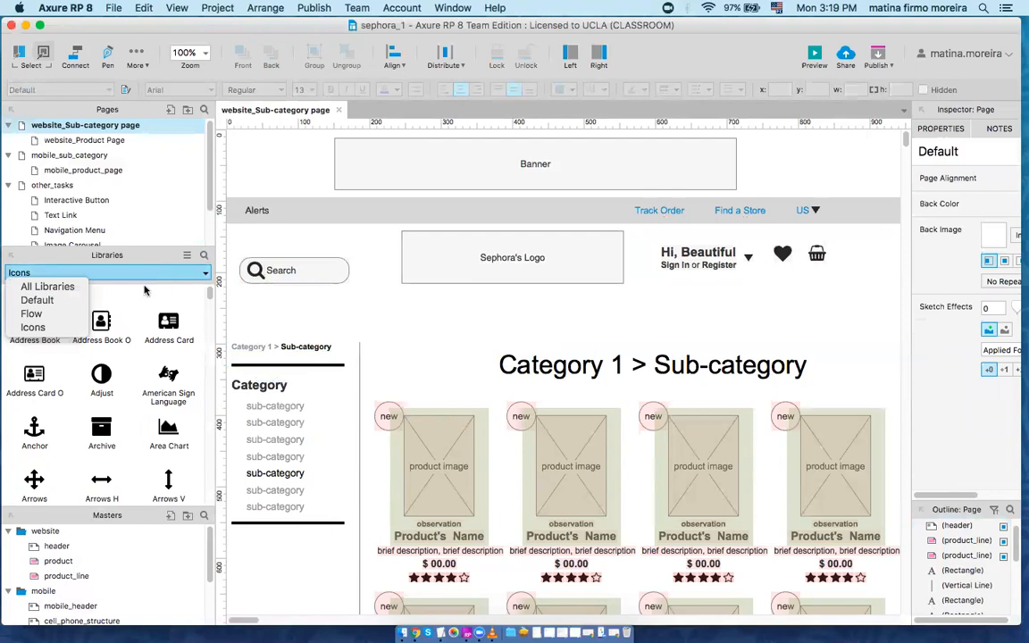
click(37, 301)
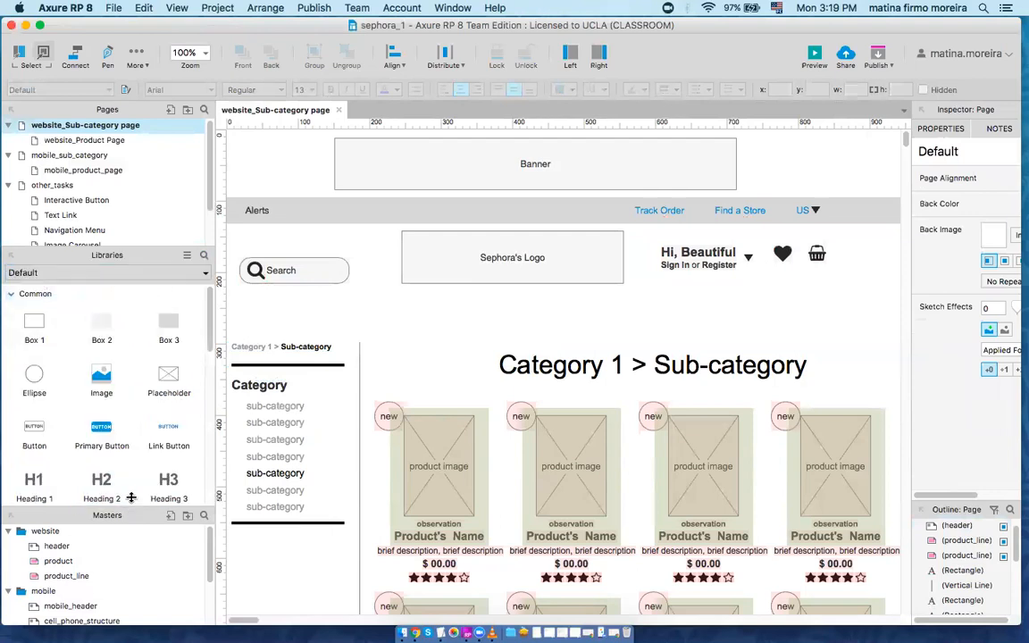
Step: Shrink the Libraries pane to show more masters and open the mobile_sub_category page
drag(132, 510, 126, 397)
click(86, 158)
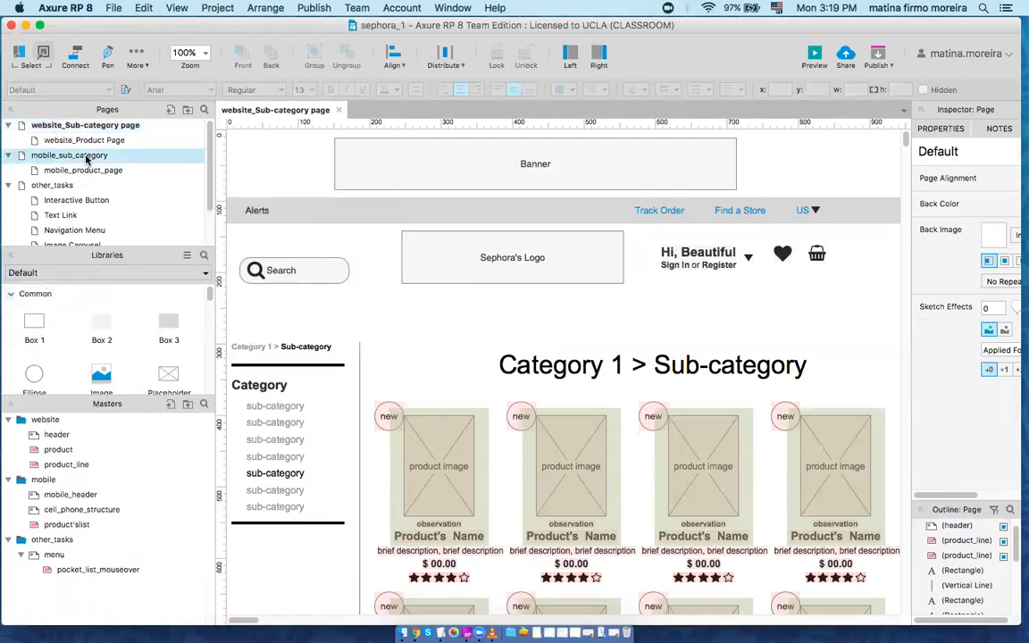
double_click(85, 157)
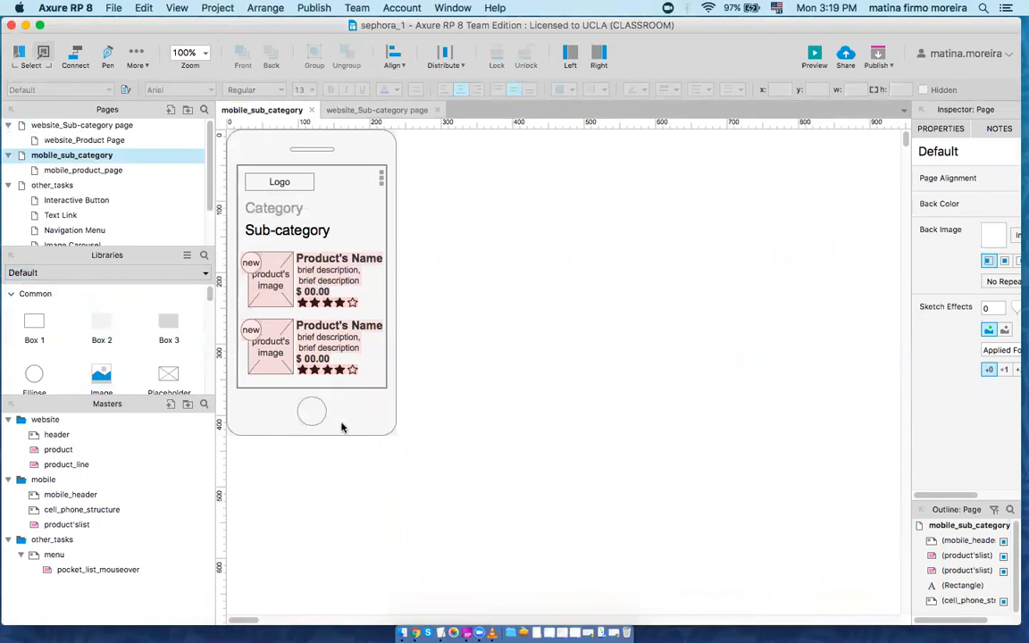
Step: Place an Image widget beside the phone mockup, load paperpdf-03.jpg into it and move it to about x 275, y 91
drag(100, 342, 568, 242)
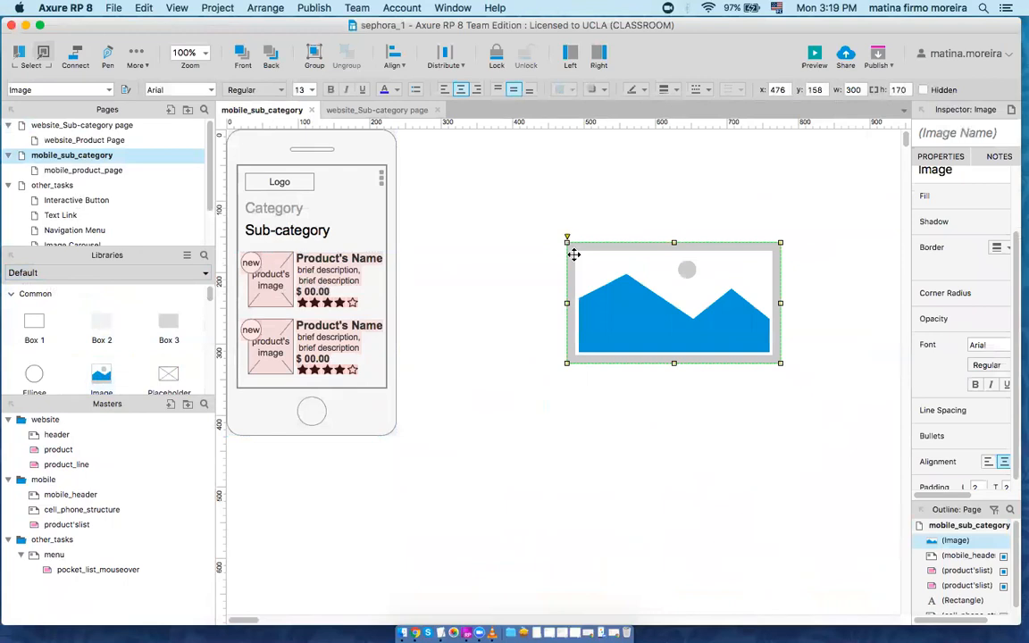
double_click(623, 307)
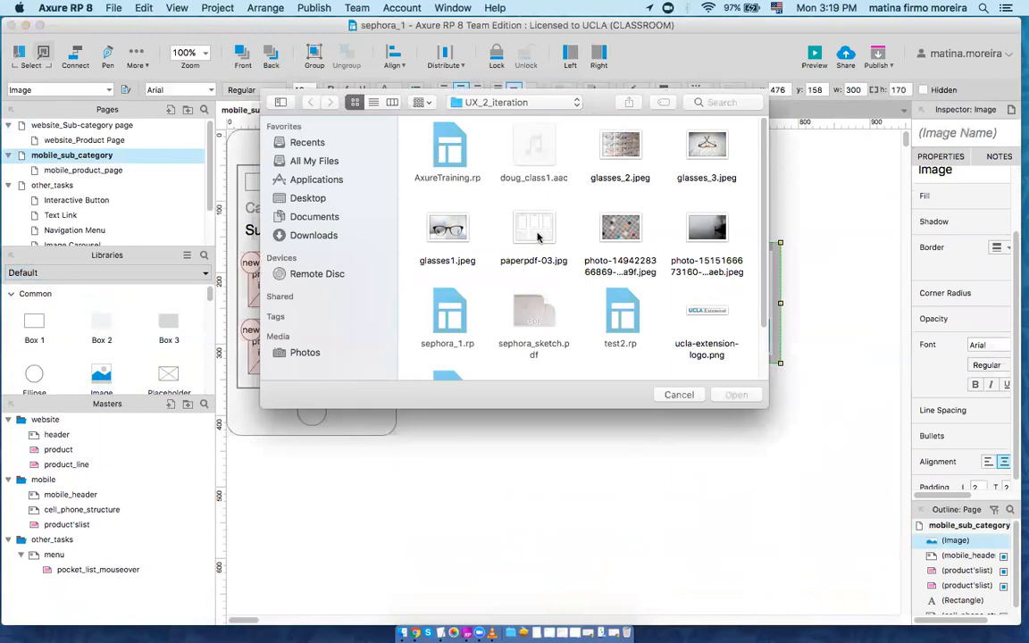
click(537, 234)
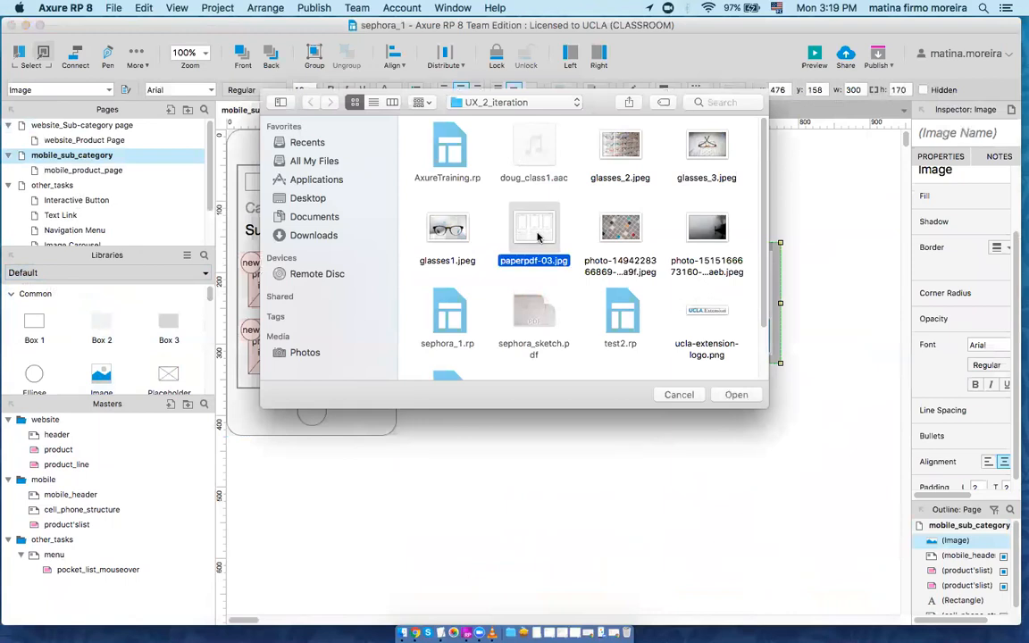
click(735, 395)
drag(693, 344, 548, 297)
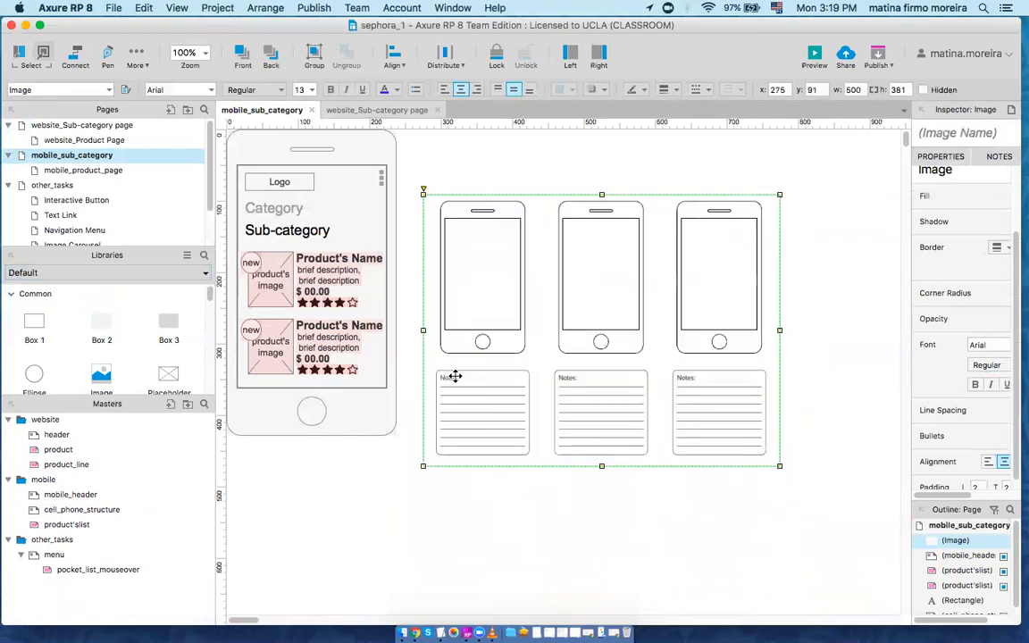
Step: Slice the image crosswise between the first and second phones and just above the notes boxes
right_click(542, 268)
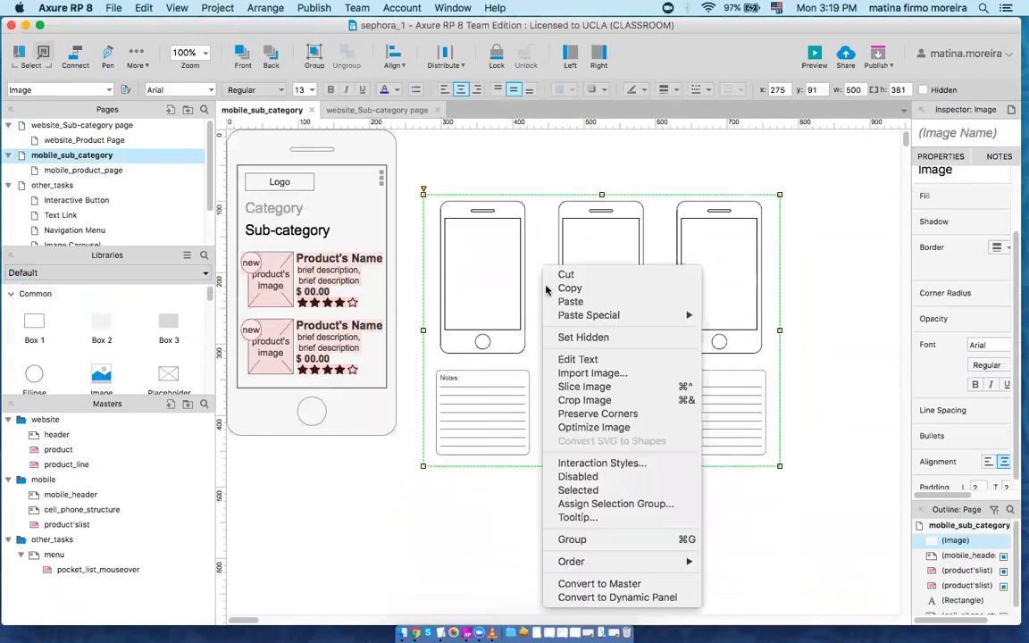
click(610, 389)
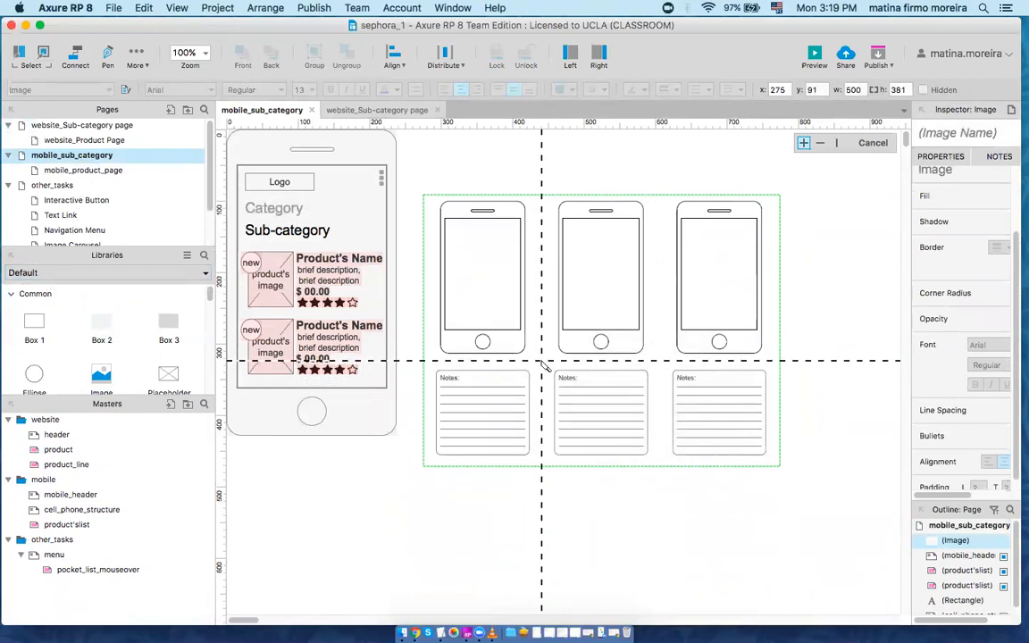
click(542, 362)
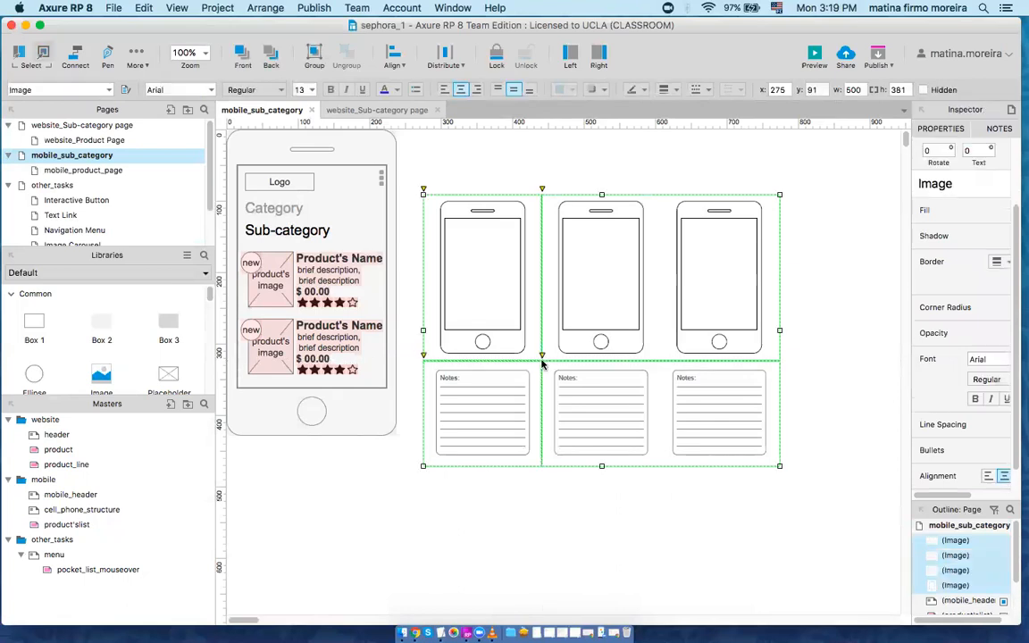
Step: Move the two notes slices and the two-phone slice apart to separate the image pieces
click(516, 546)
drag(510, 448, 503, 463)
click(570, 437)
drag(570, 436, 578, 444)
drag(593, 342, 609, 331)
Step: Delete both notes slices and the two-phone slice, keeping only the single-phone slice
click(607, 415)
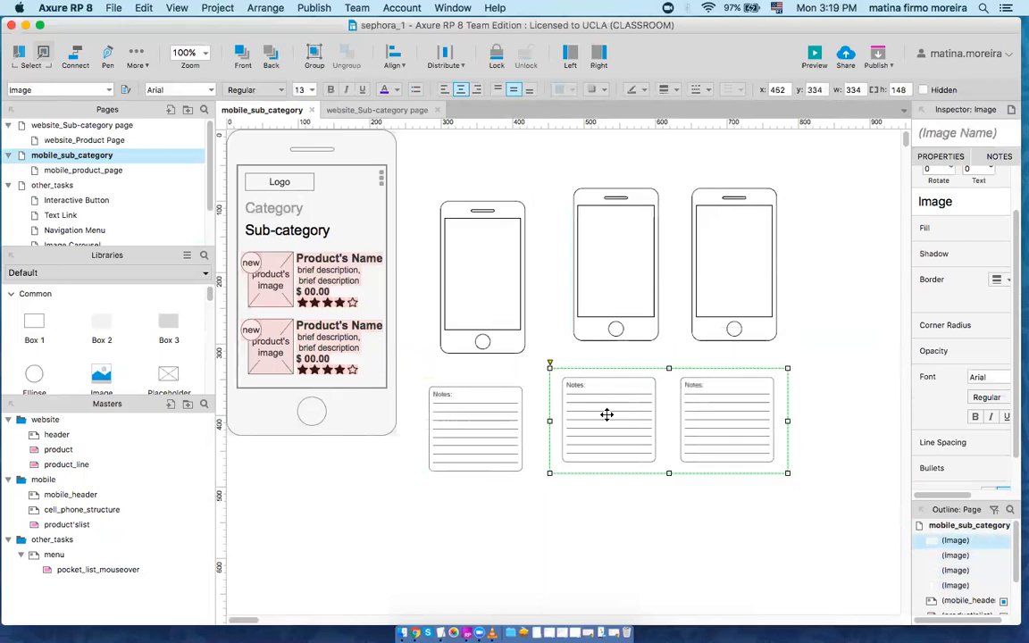
key(Delete)
click(623, 344)
key(Delete)
click(495, 420)
key(Delete)
Step: Move the remaining phone slice to about x 264, y 32 and delete it from the page
drag(490, 345, 482, 301)
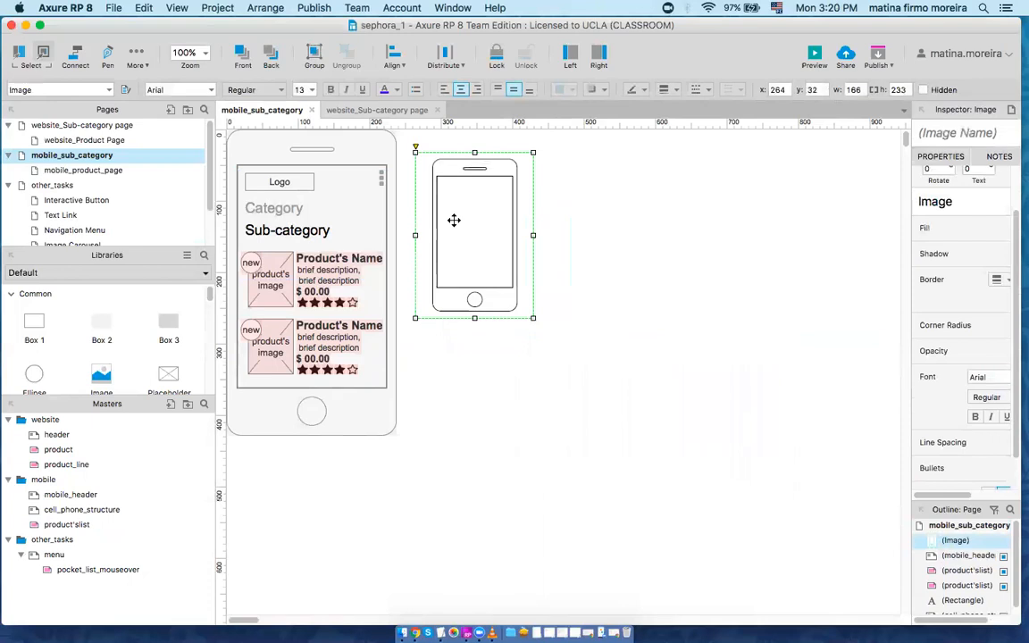
key(Delete)
mouse_move(93, 176)
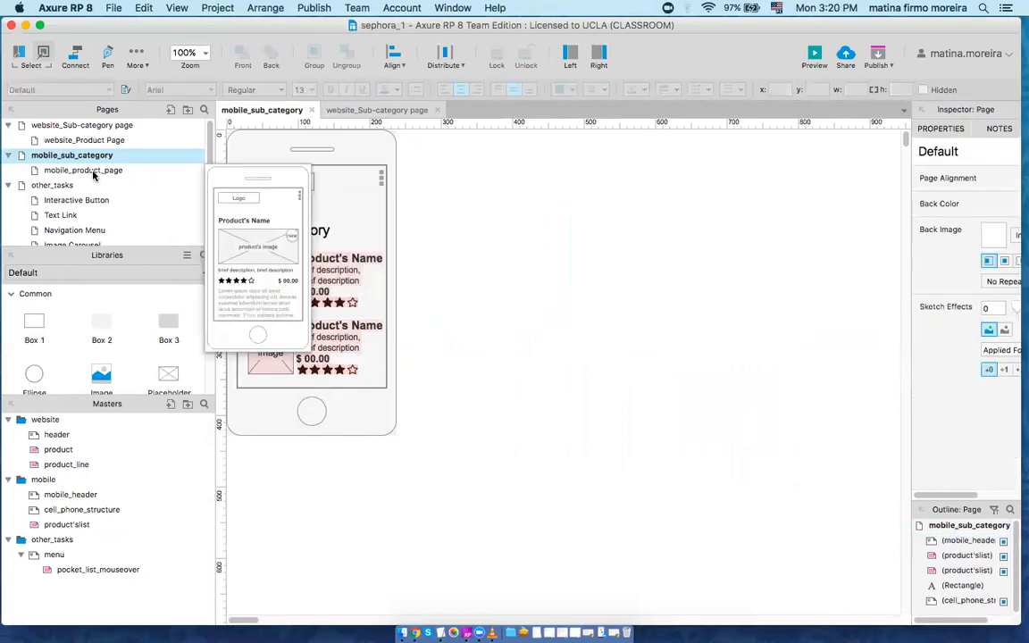
Step: Open mobile_product_page alongside mobile_sub_category, close the website_Sub-category page, and return to mobile_sub_category
double_click(77, 170)
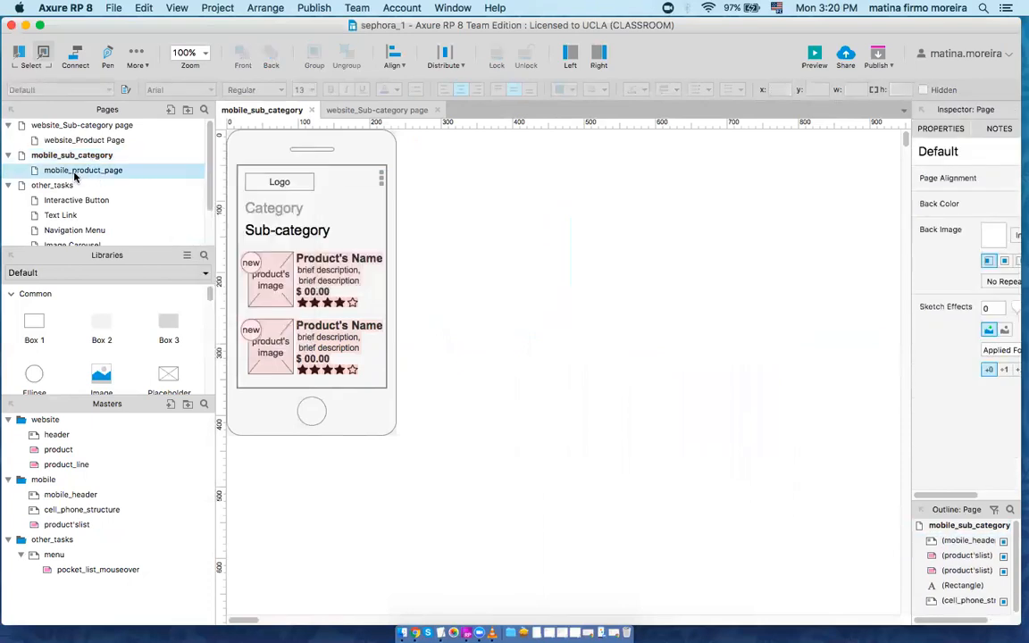
click(81, 158)
click(80, 158)
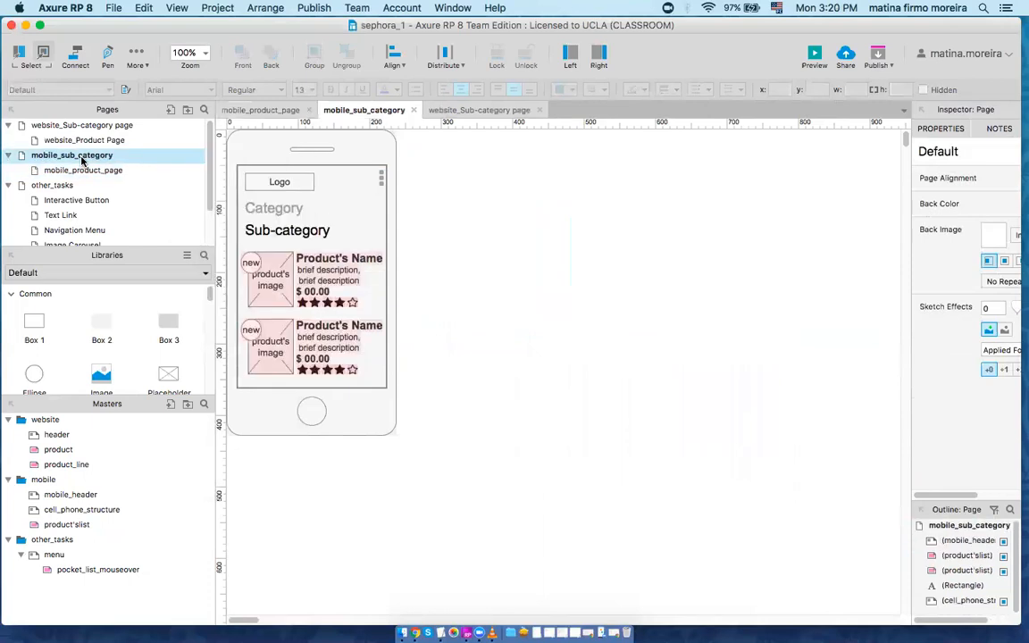
click(539, 109)
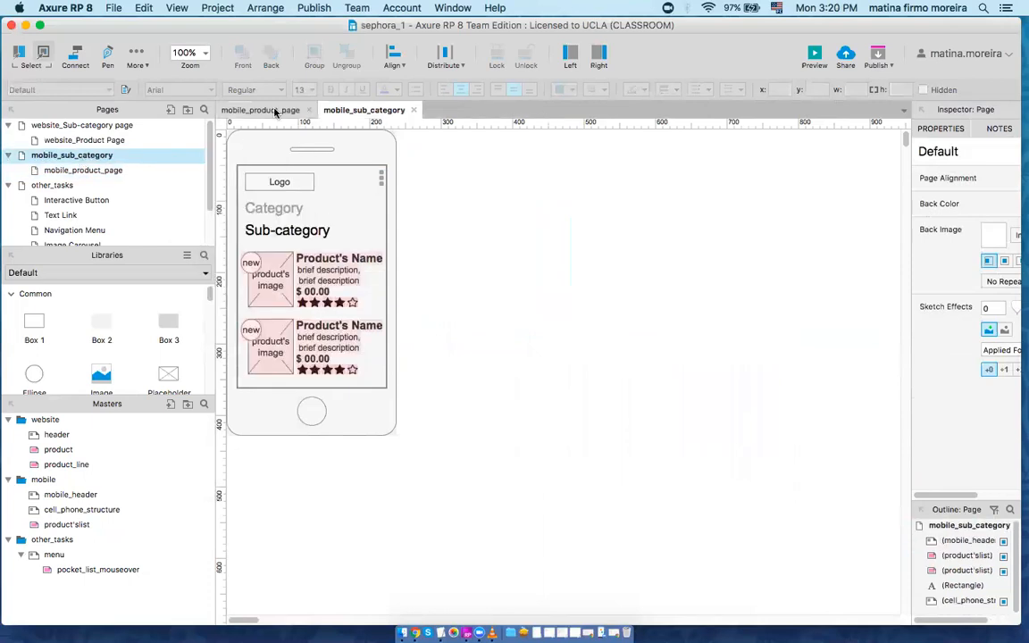
click(278, 109)
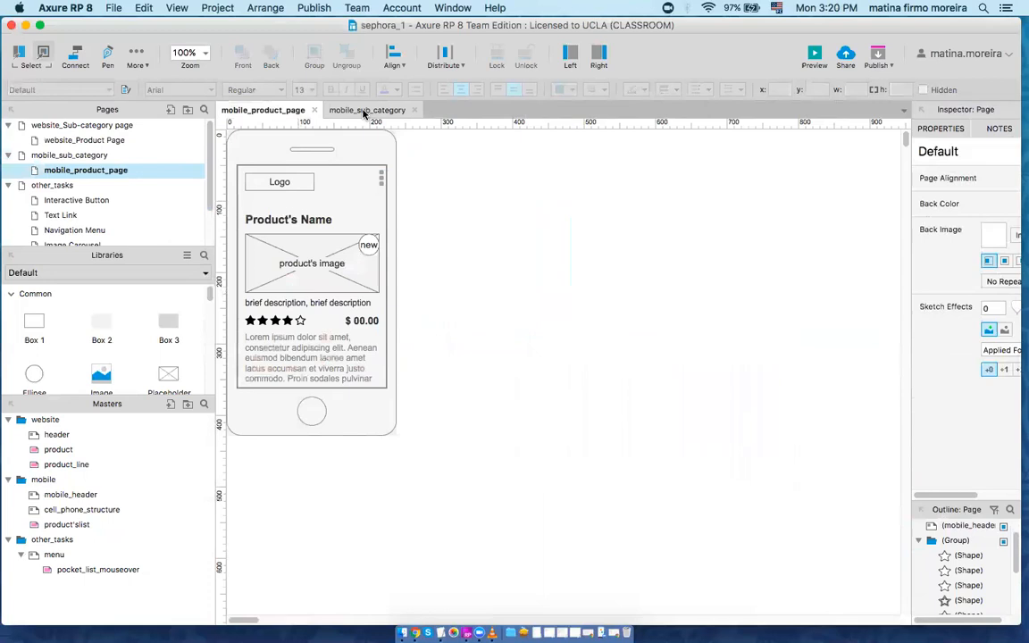
click(364, 110)
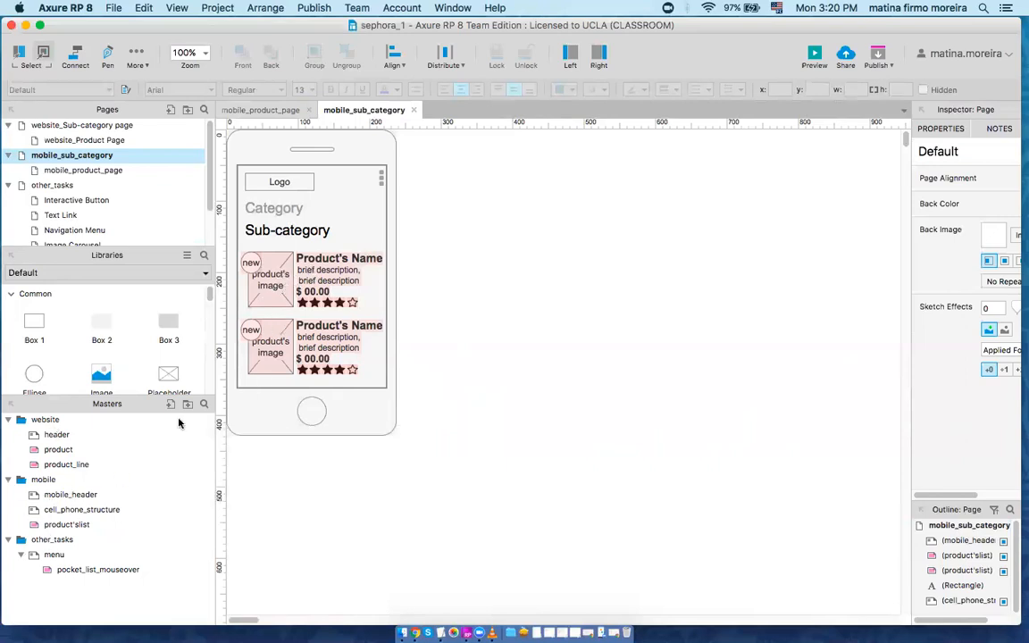
Step: Open the product'slist master for editing from its first instance on the mobile_sub_category page
mouse_move(59, 525)
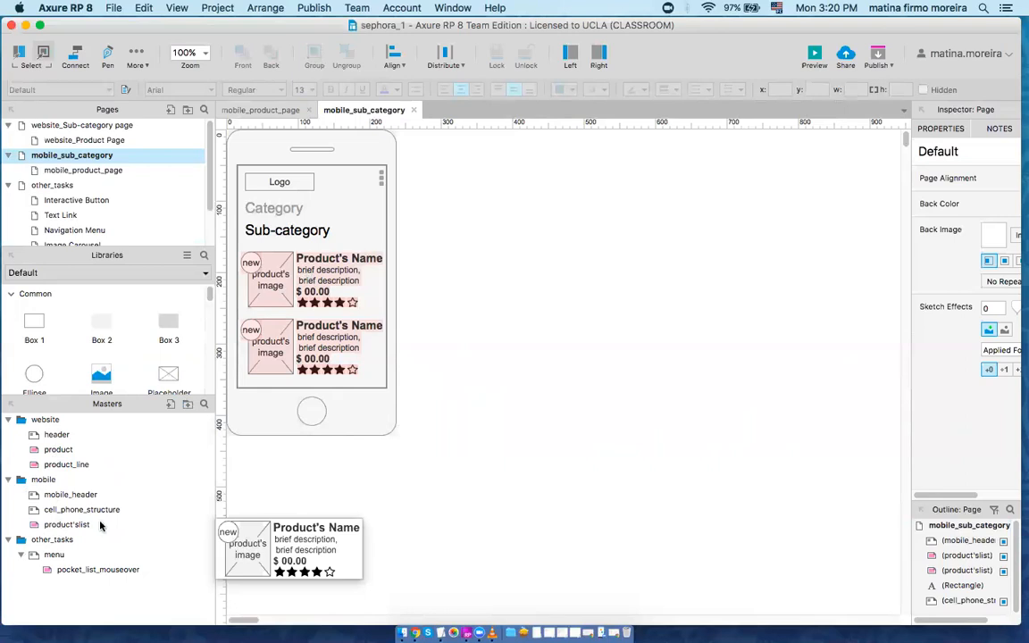
double_click(285, 284)
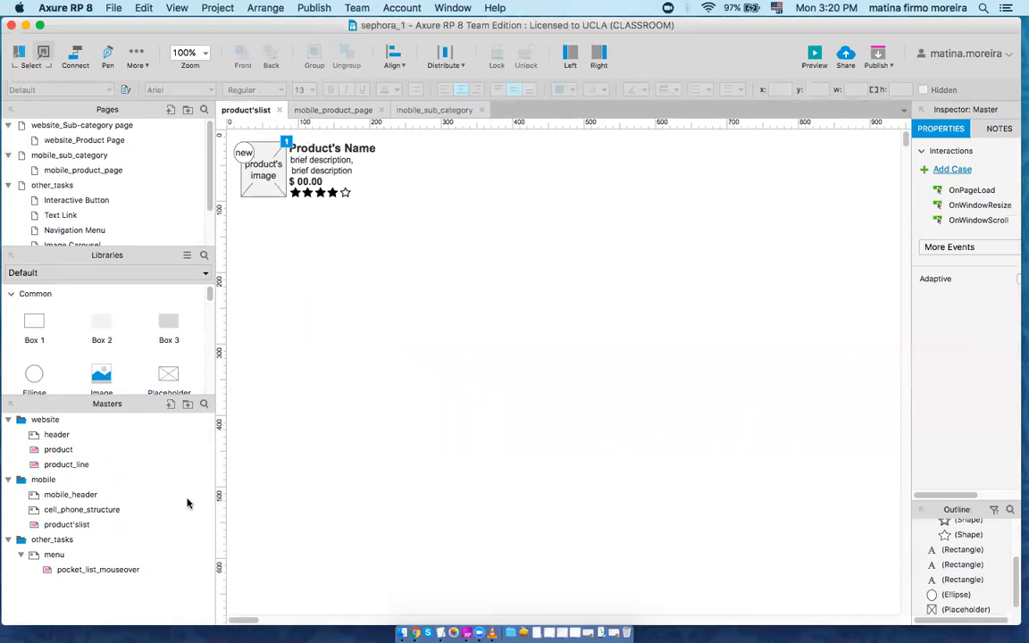
mouse_move(64, 528)
Step: Widen the Inspector and examine the product image placeholder's OnClick open-page action in the Case Editor, leaving it as is
click(285, 145)
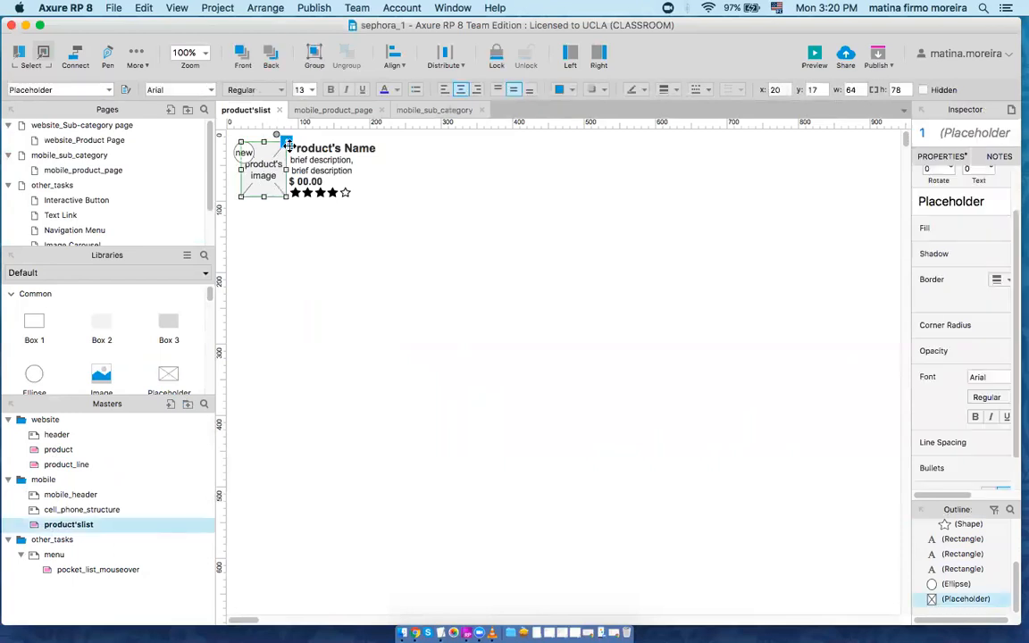
drag(912, 331, 672, 331)
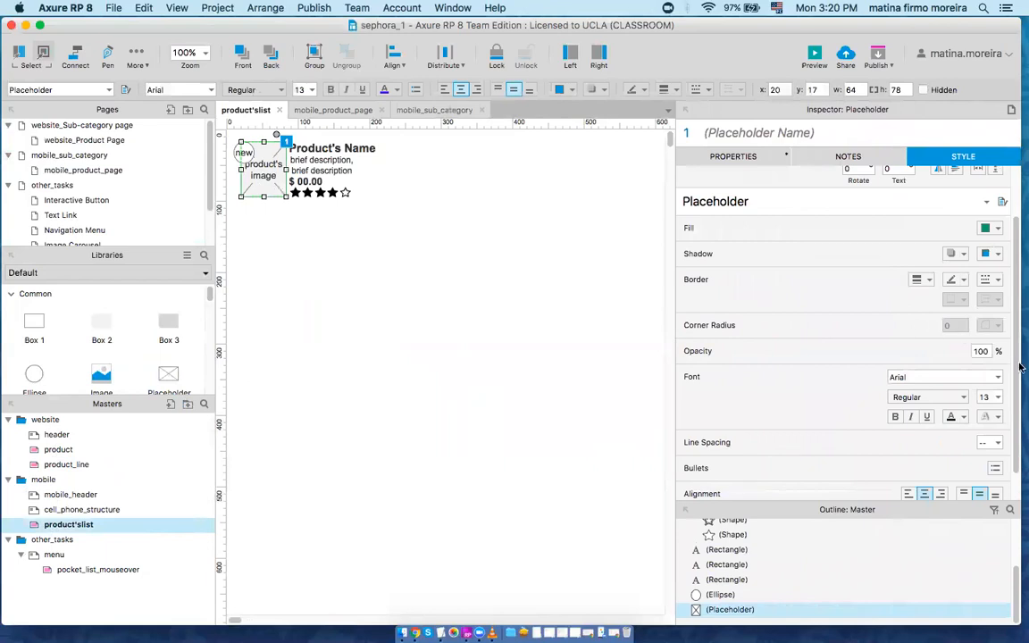
scroll(1021, 335, up, 2)
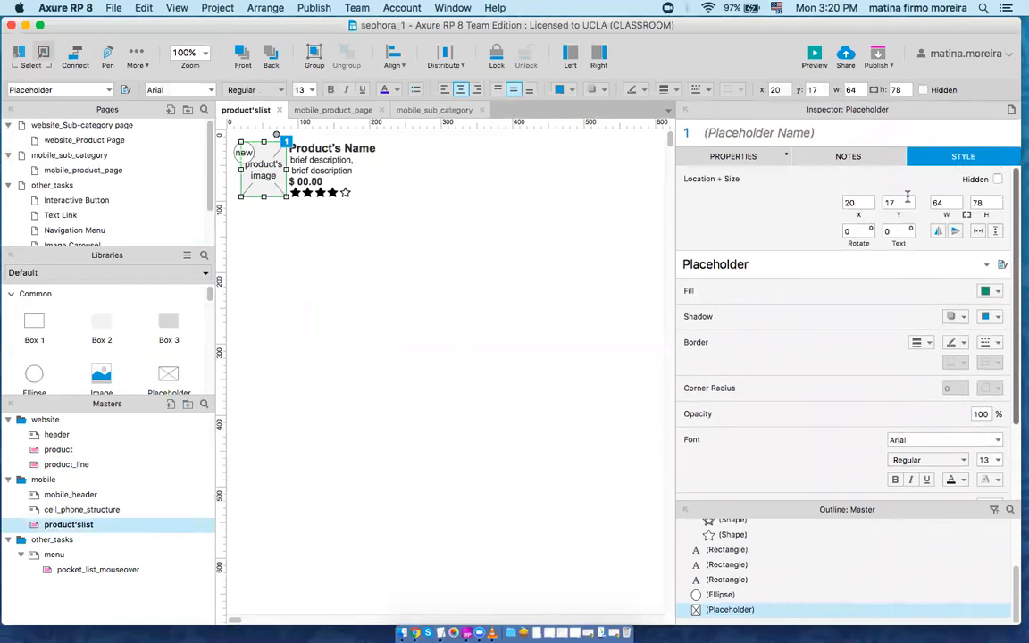
click(745, 156)
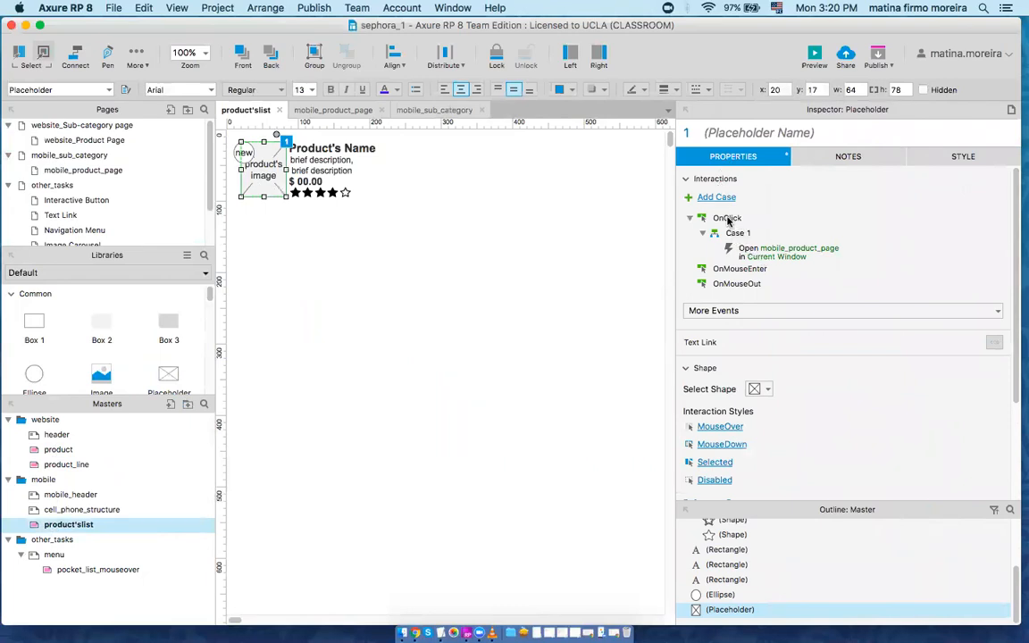
click(745, 251)
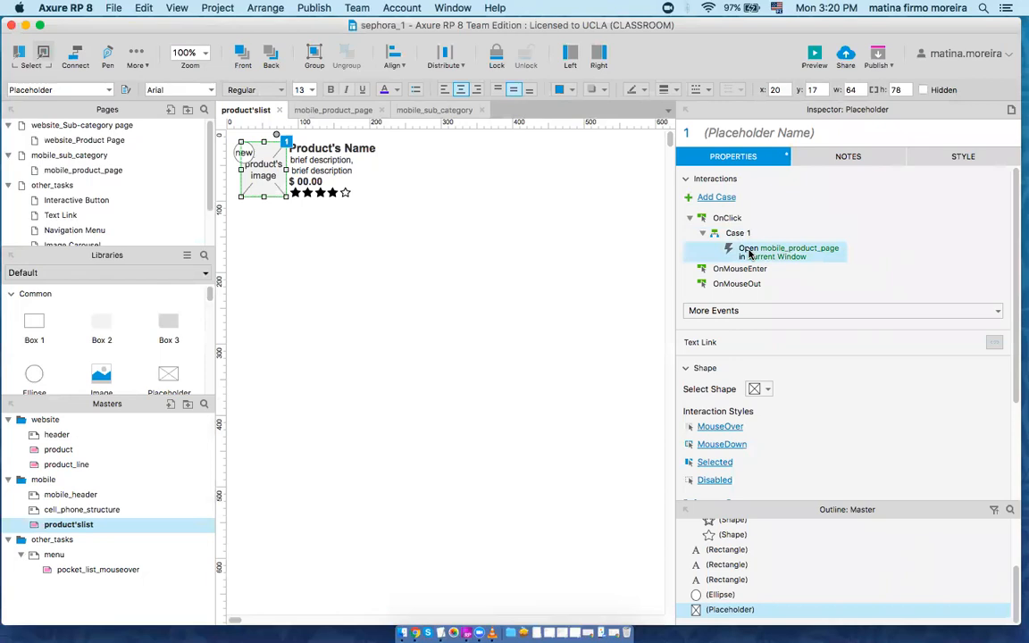
double_click(749, 254)
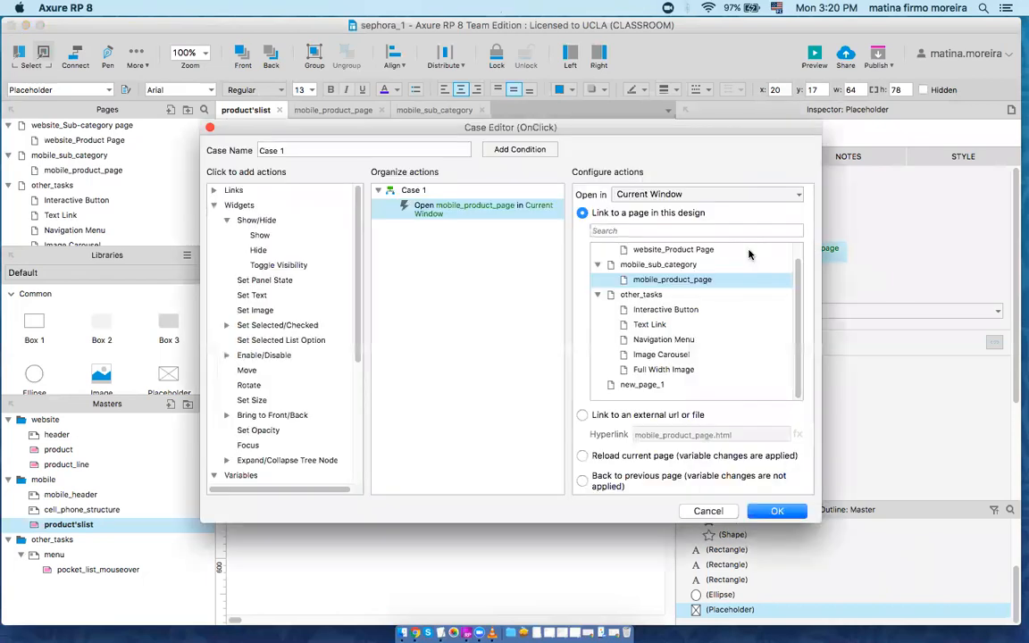
click(708, 511)
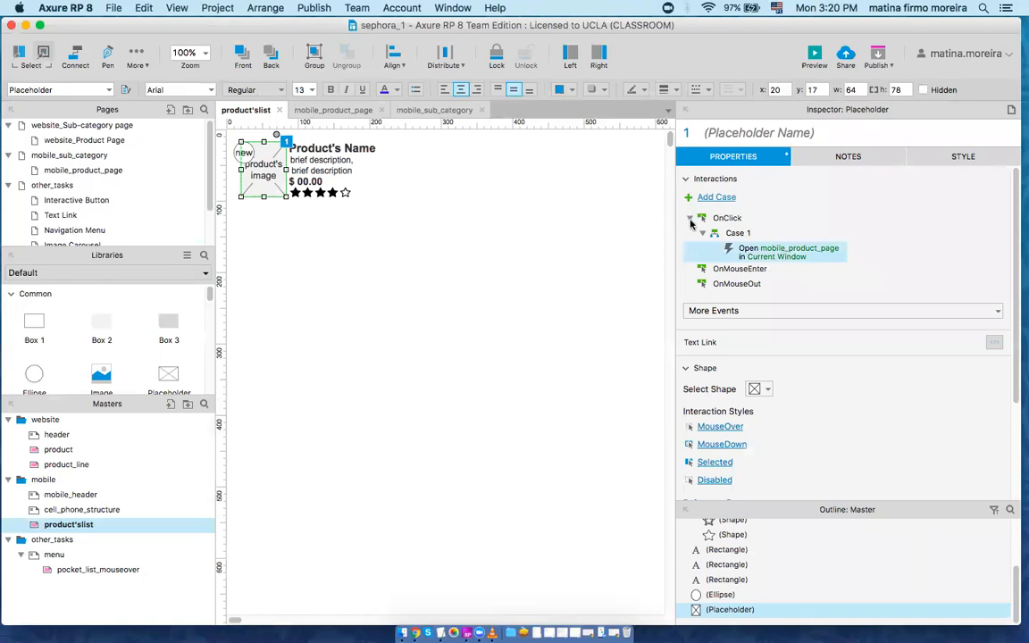
Step: Delete the action that opens mobile_product_page from the product image placeholder's Case 1 and collapse its OnClick event
right_click(764, 257)
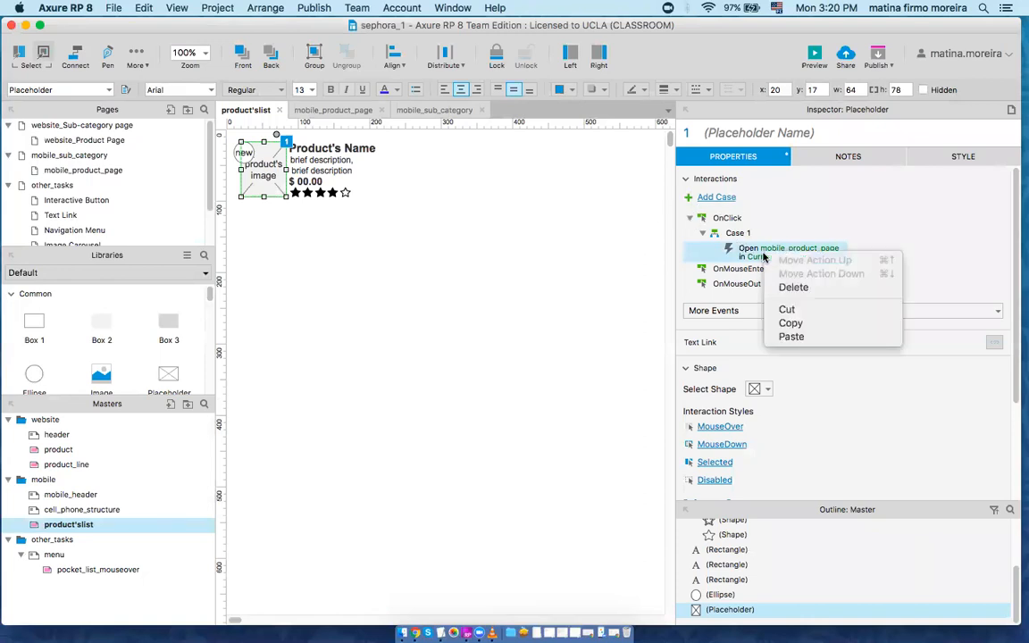
click(785, 288)
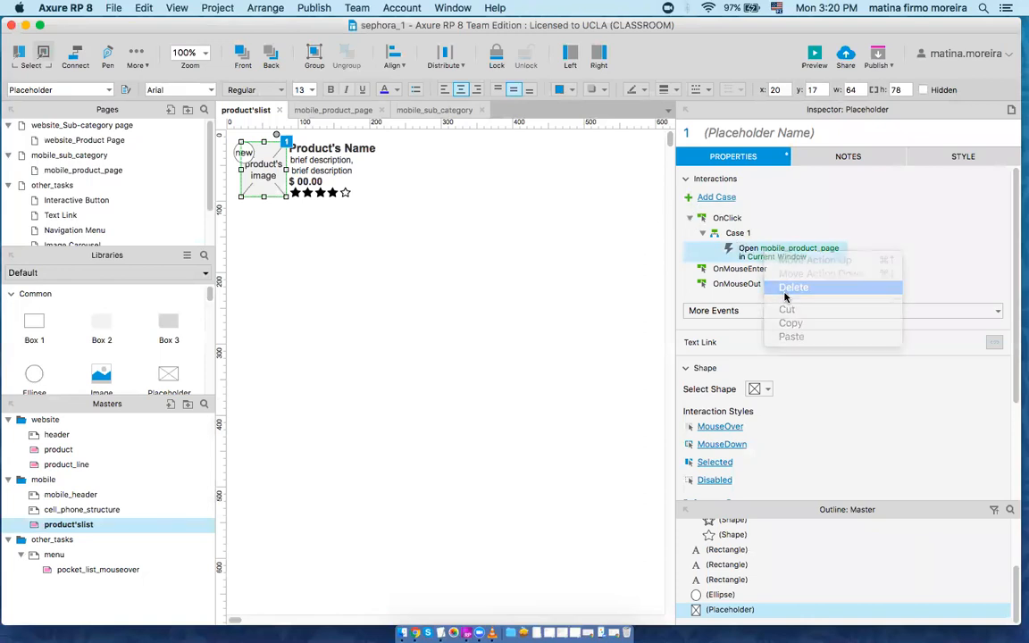
click(689, 219)
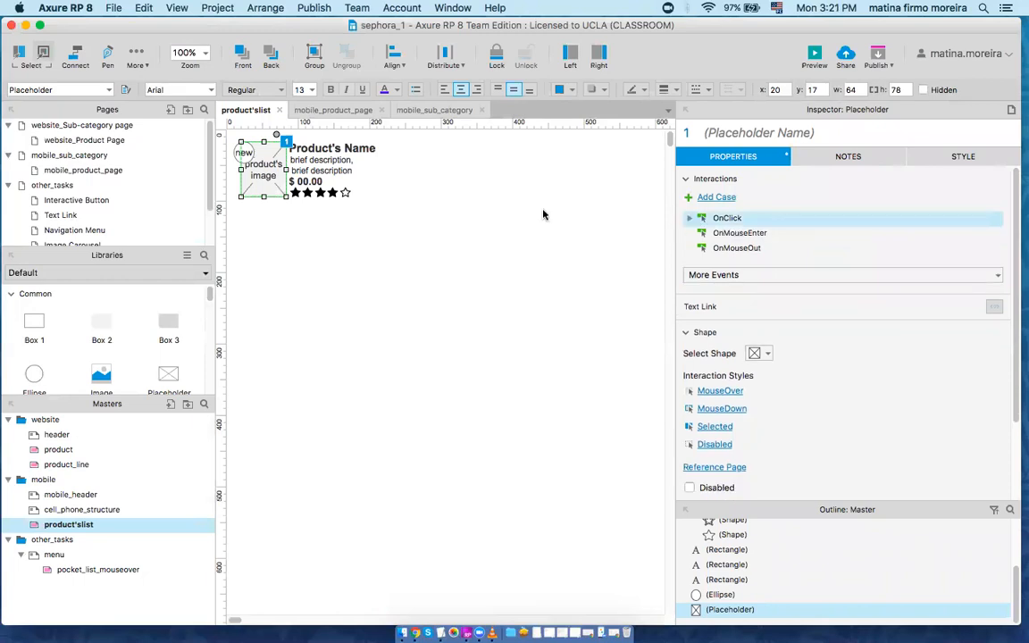
click(441, 209)
click(271, 157)
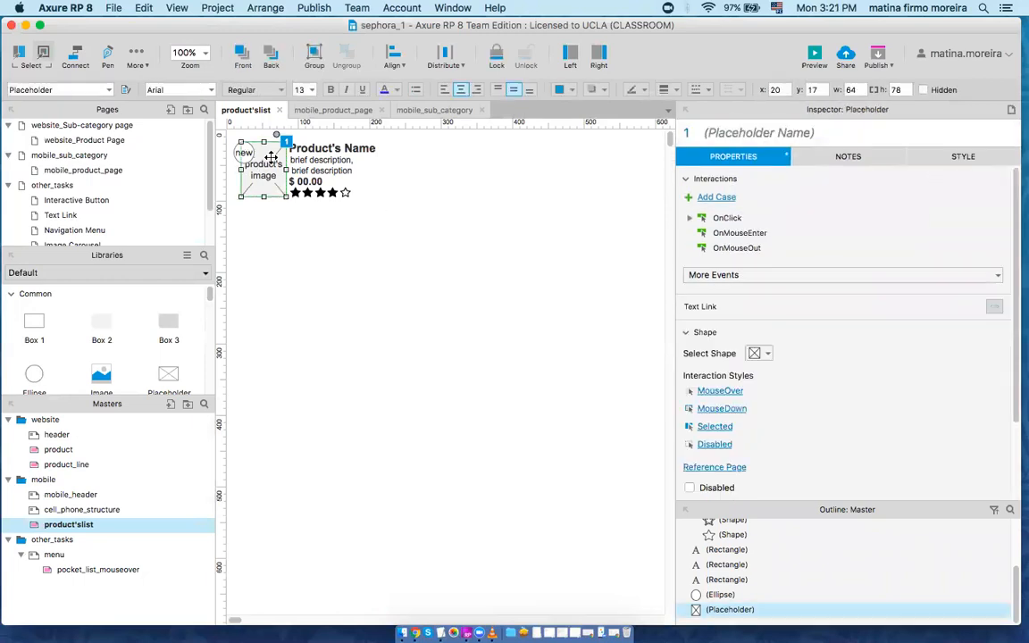
double_click(272, 157)
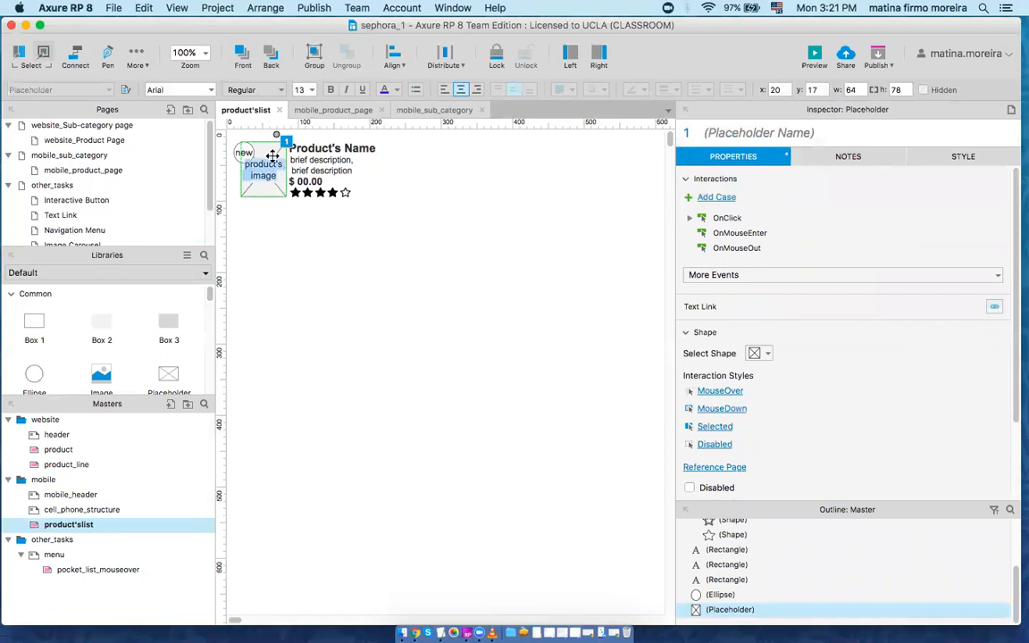
click(284, 143)
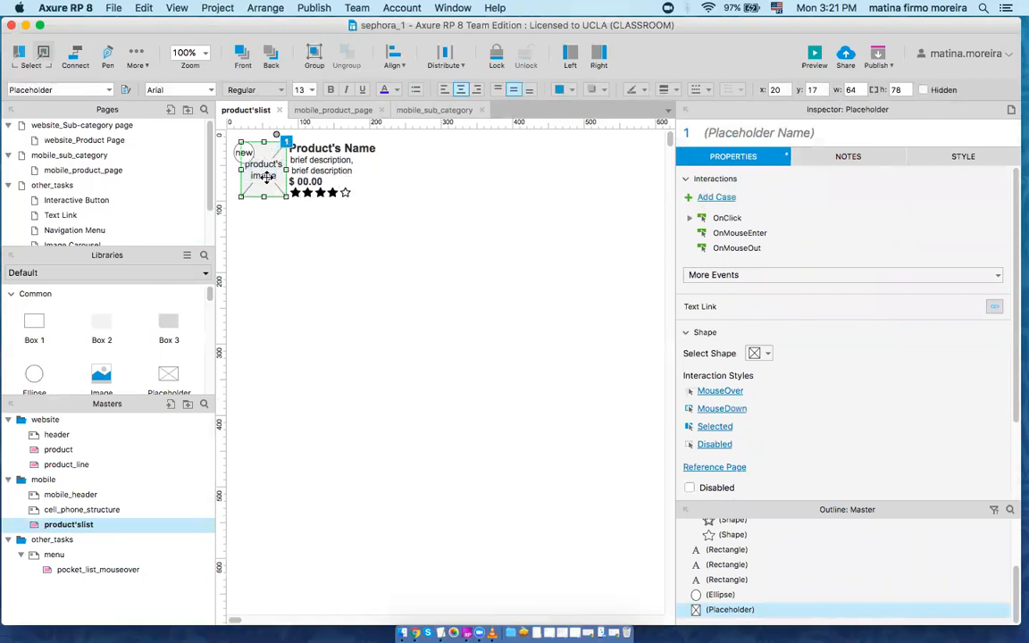
click(278, 243)
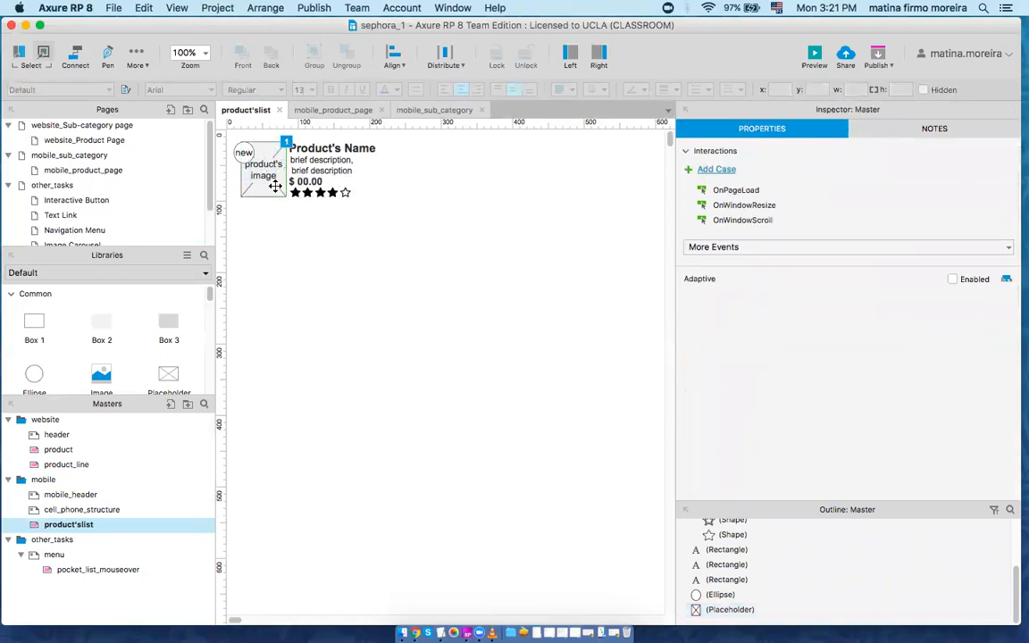
click(277, 190)
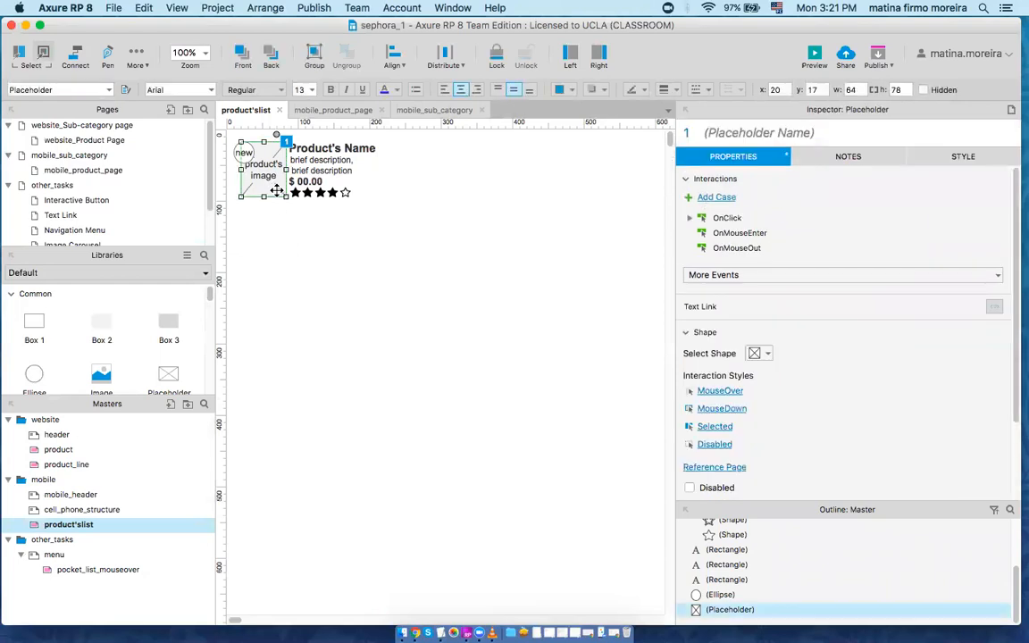
click(380, 168)
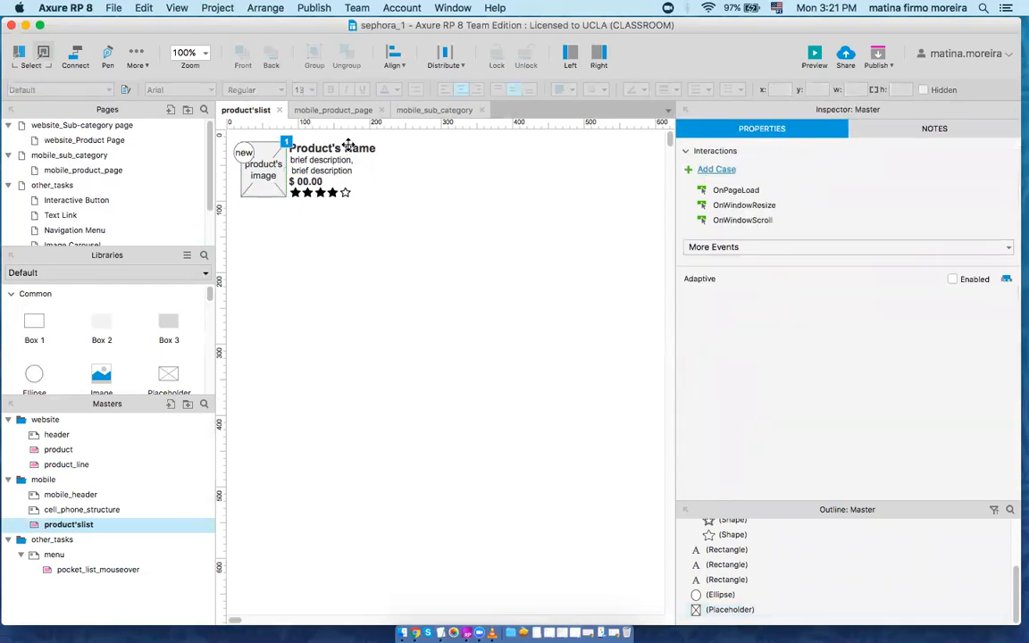
Step: Link the Product's Name heading in the product'slist master to mobile_product_page
double_click(345, 149)
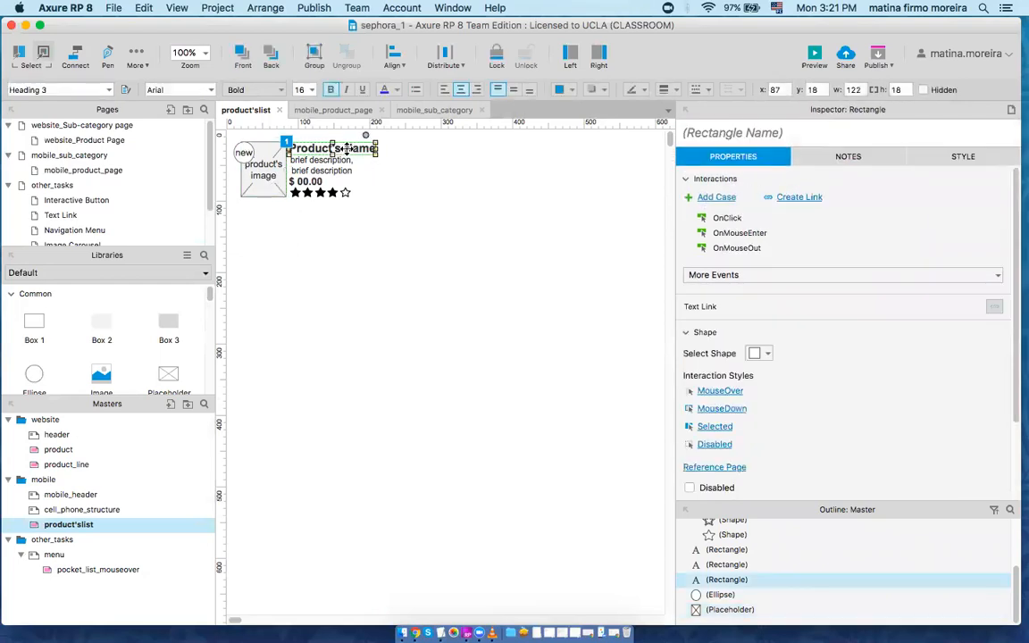
click(377, 186)
click(360, 147)
click(811, 199)
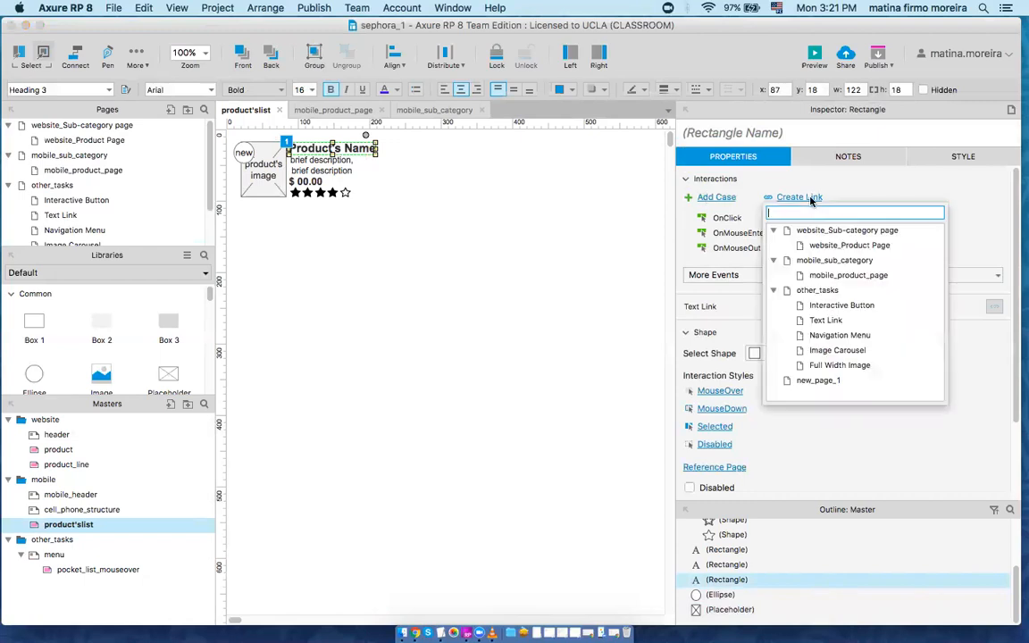
click(851, 278)
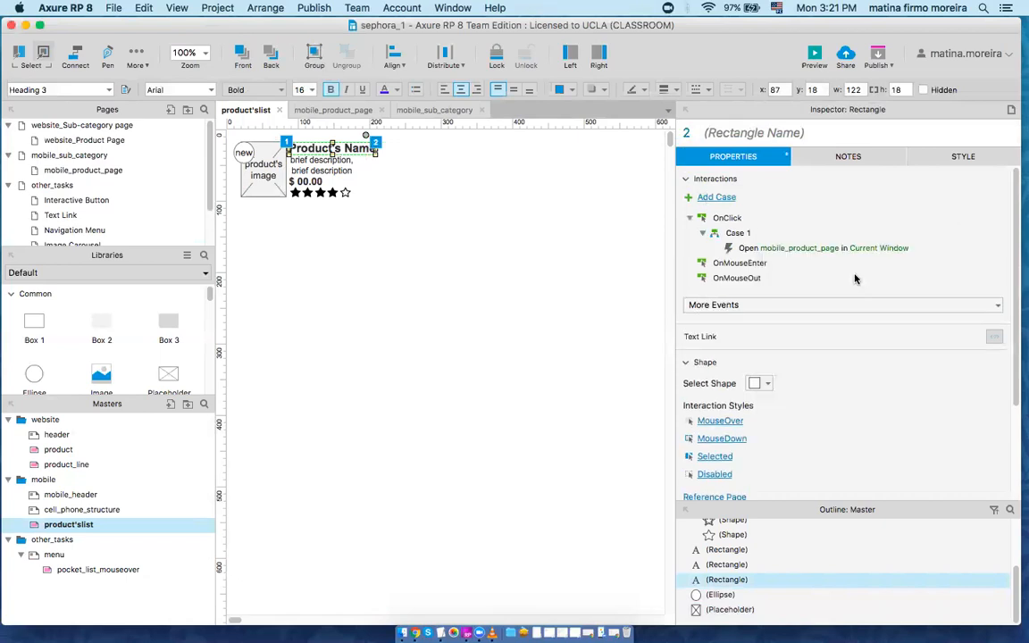
click(536, 300)
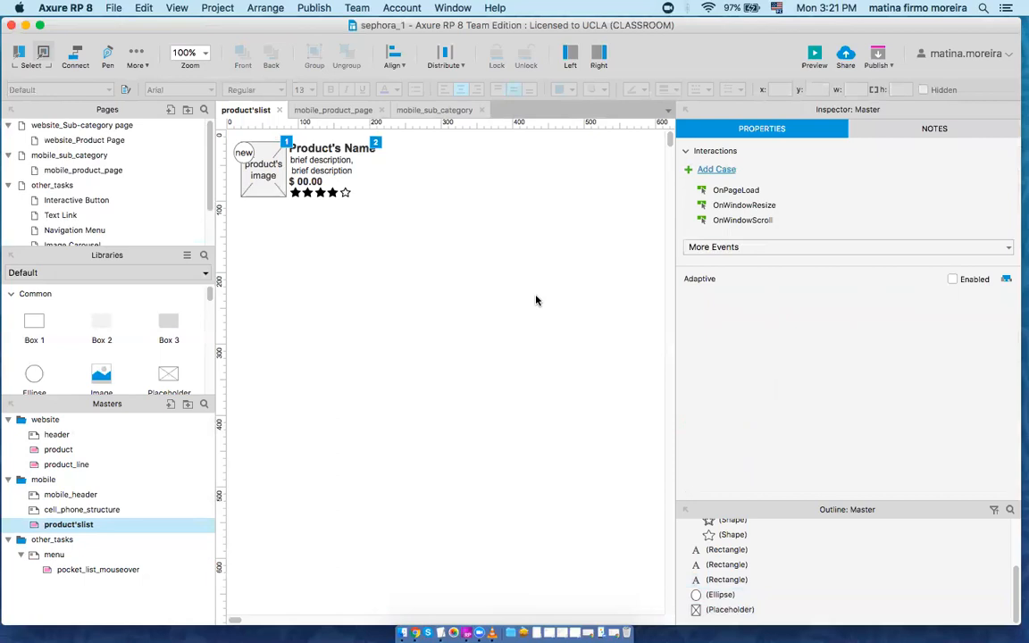
Step: Open the mobile_header master from mobile_product_page and check the Logo box's OnClick interaction
click(312, 111)
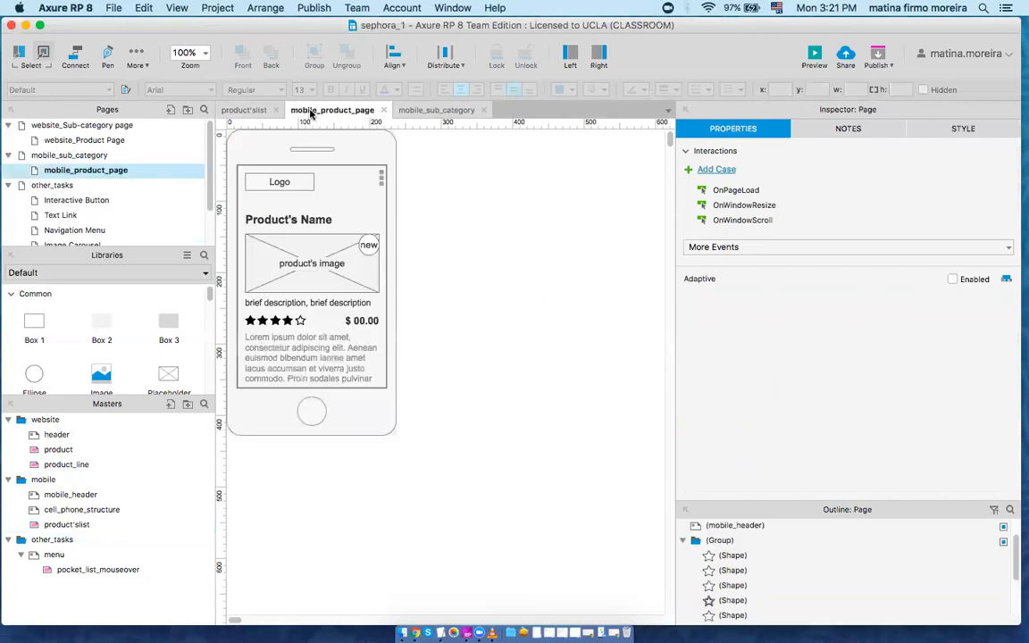
double_click(298, 194)
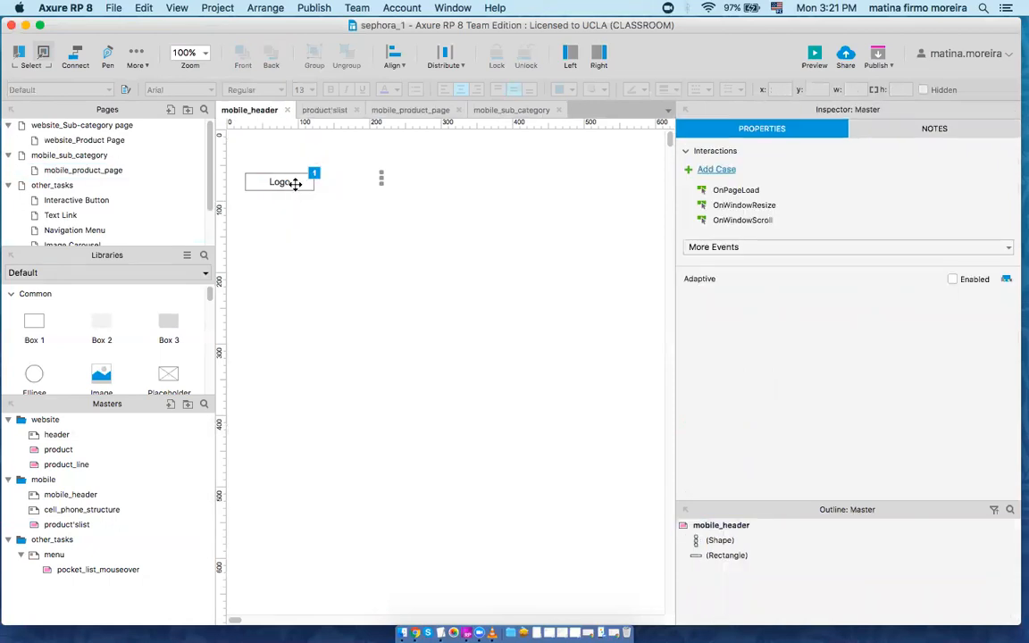
click(295, 183)
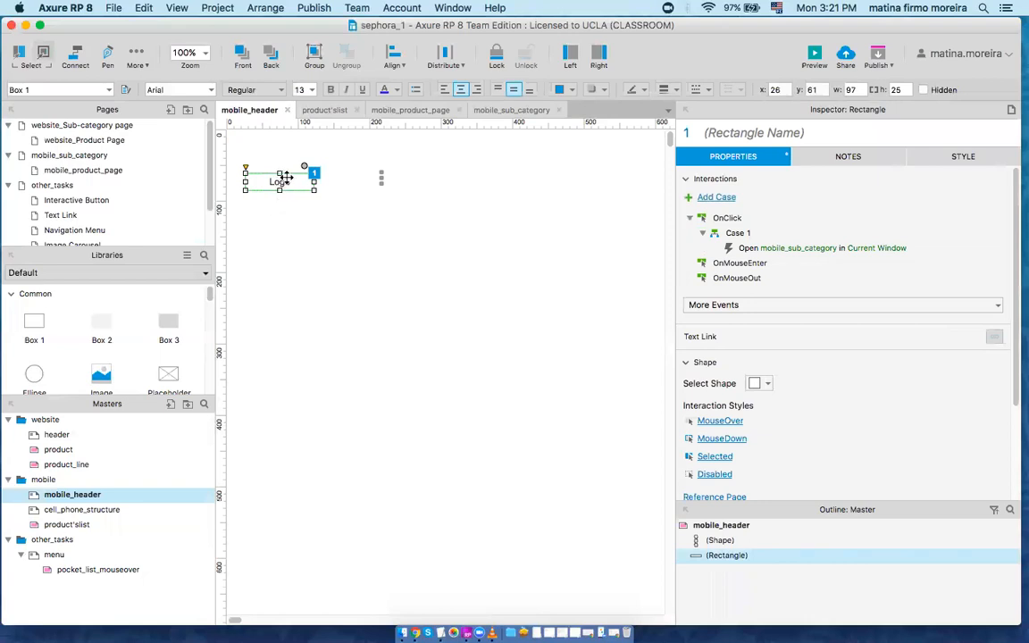
Step: Link the three-dot menu icon in the mobile_header master to the mobile_sub_category page
click(381, 181)
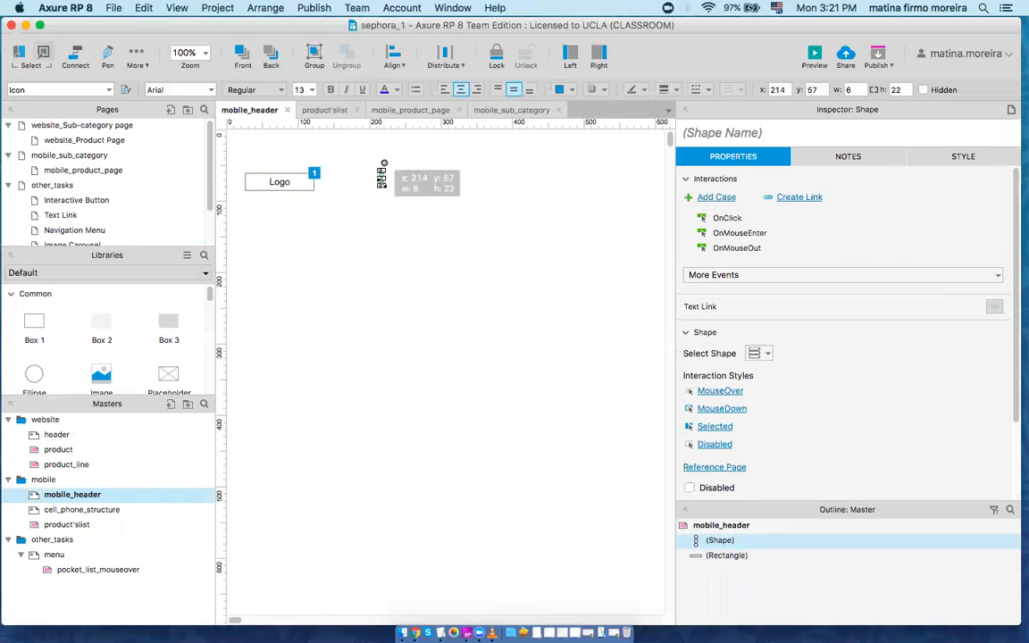
click(791, 199)
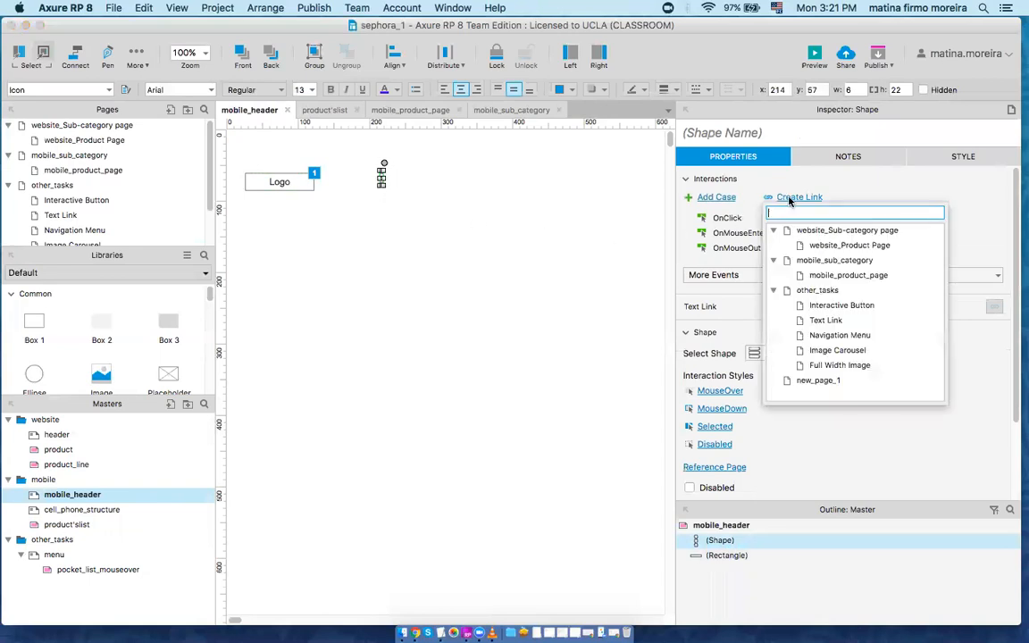
click(817, 262)
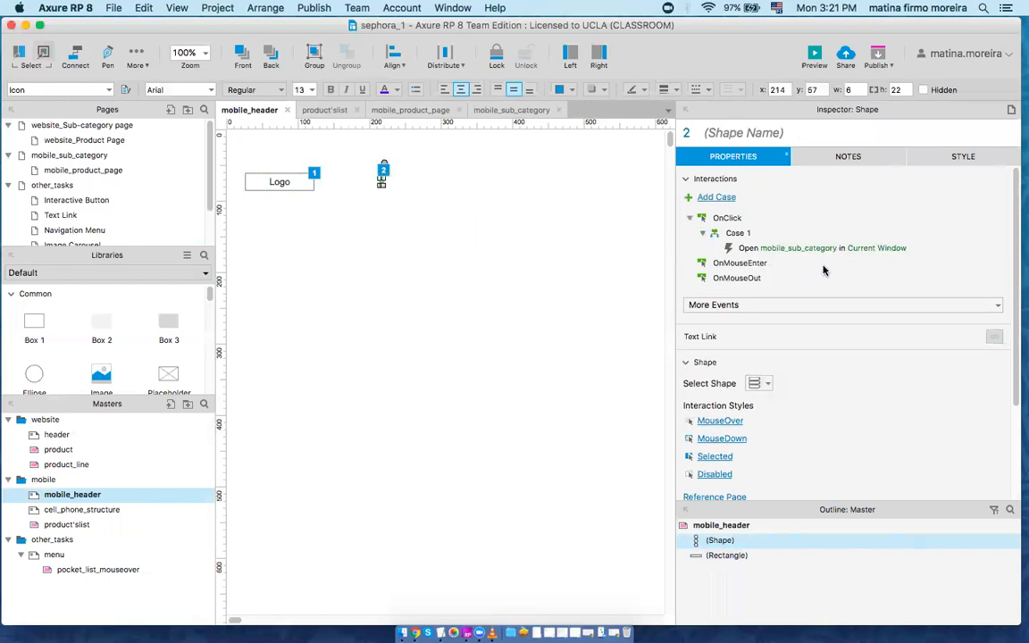
click(545, 257)
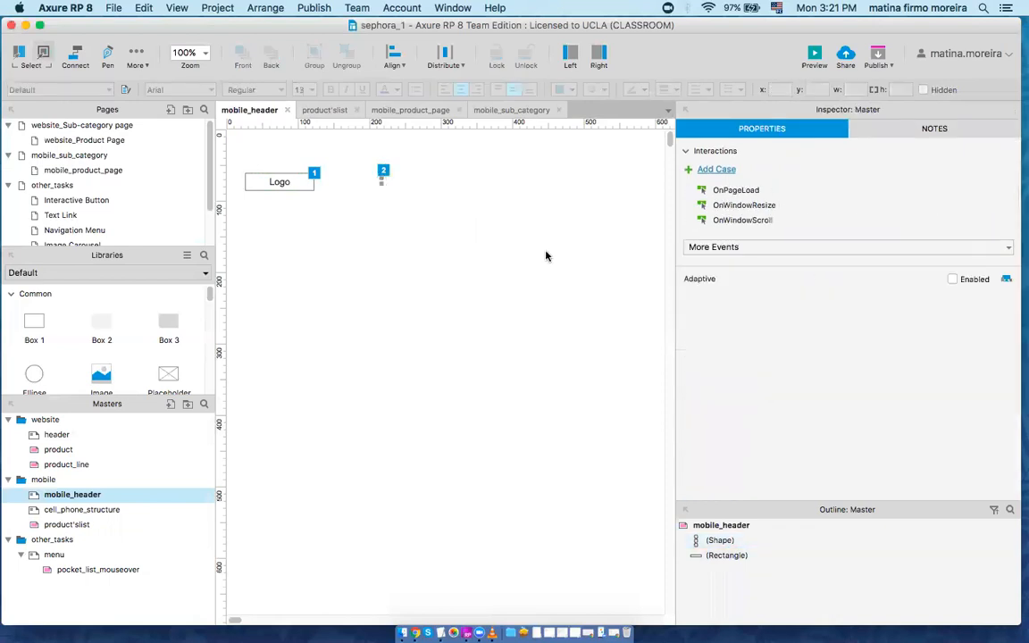
Step: Preview the prototype, test the Product's Name link from mobile_sub_category and the three-dot menu link back, and minimize the browser
click(816, 59)
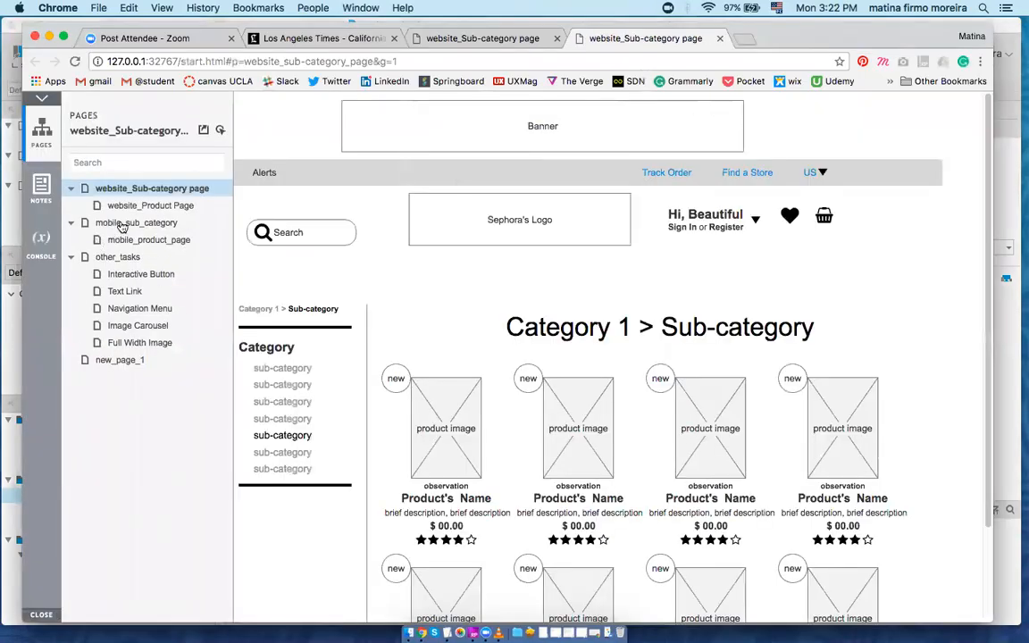
click(124, 223)
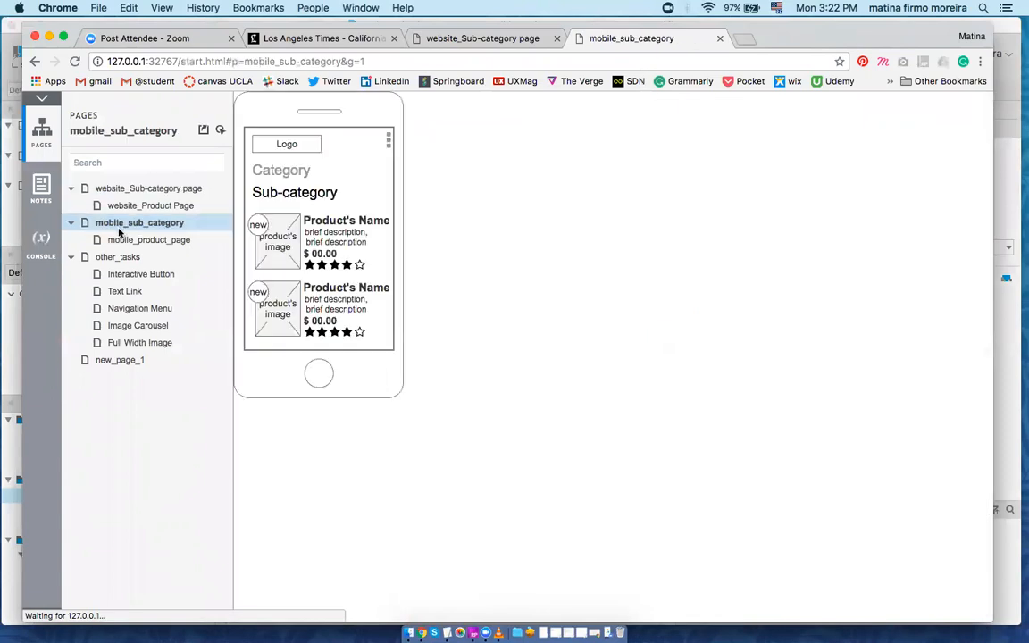
click(351, 224)
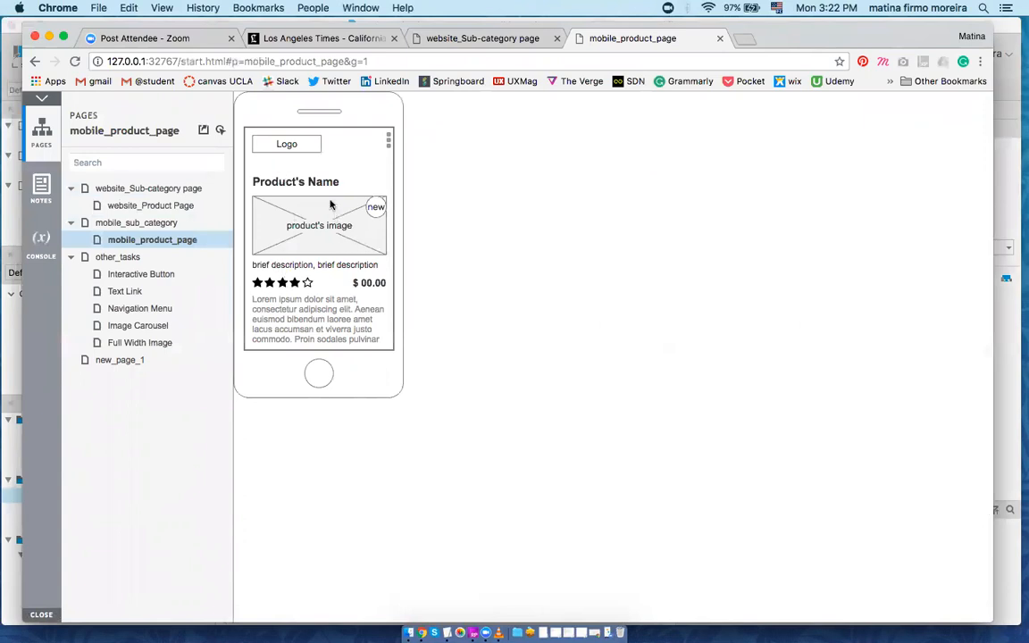
click(389, 146)
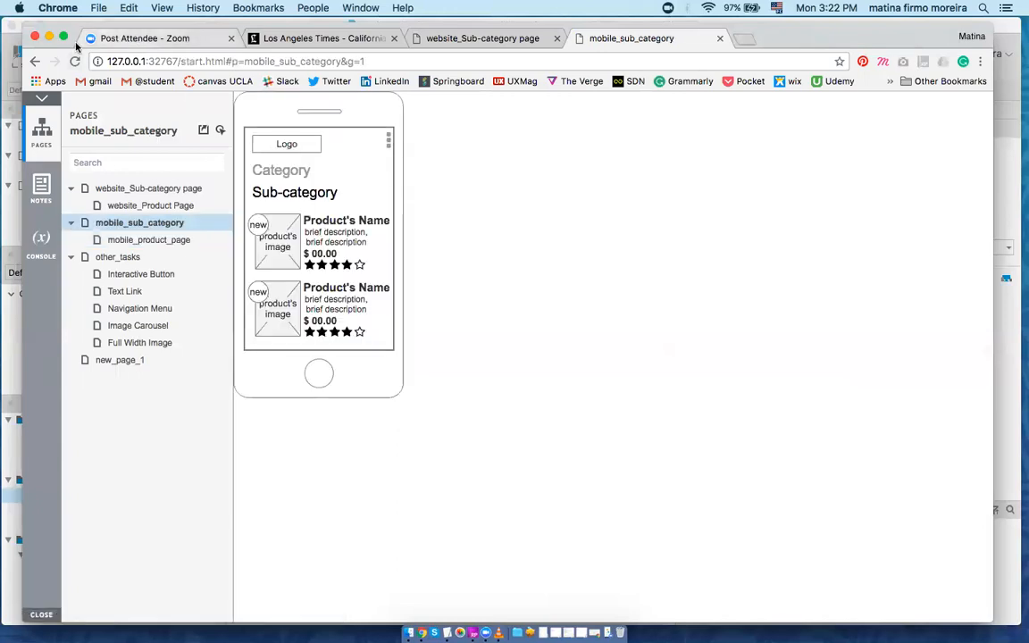
click(50, 36)
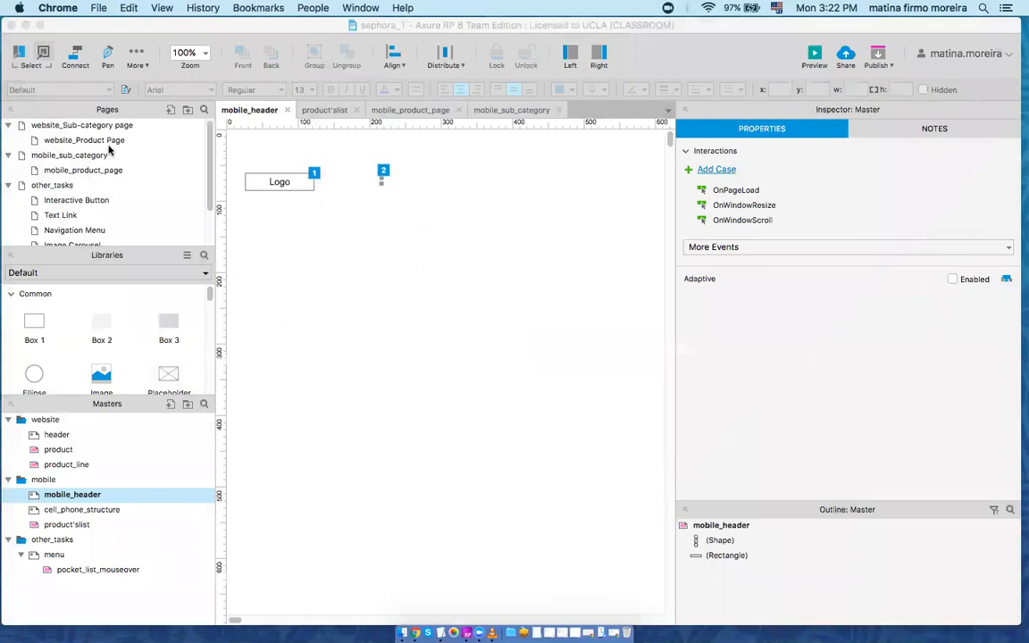
Step: Open the website's product master from website_Sub-category page and delete the hot spot covering the product
double_click(112, 126)
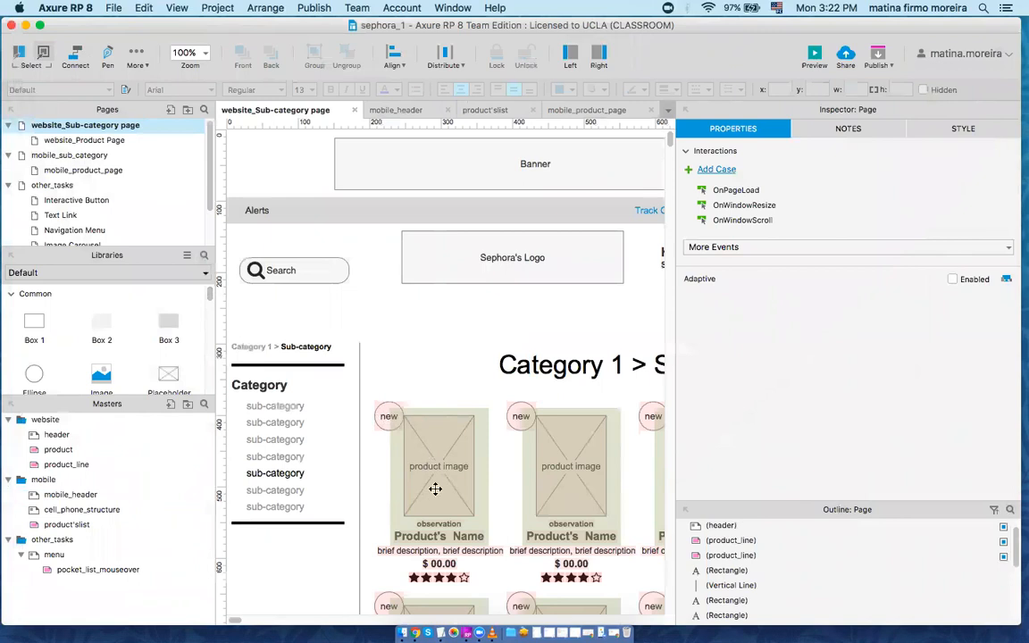
mouse_move(93, 468)
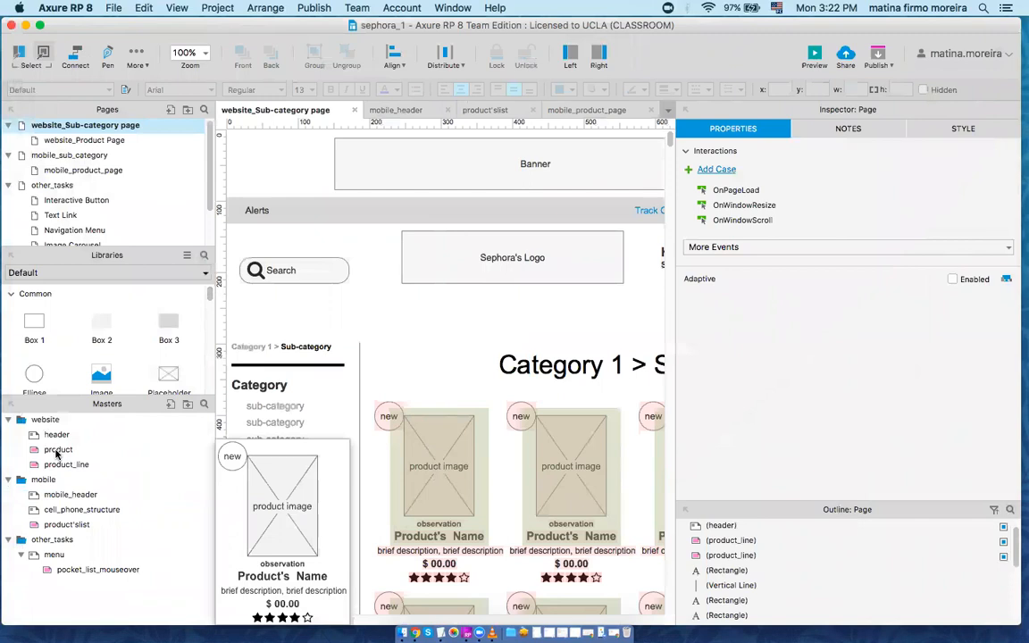
double_click(56, 452)
drag(327, 231, 464, 218)
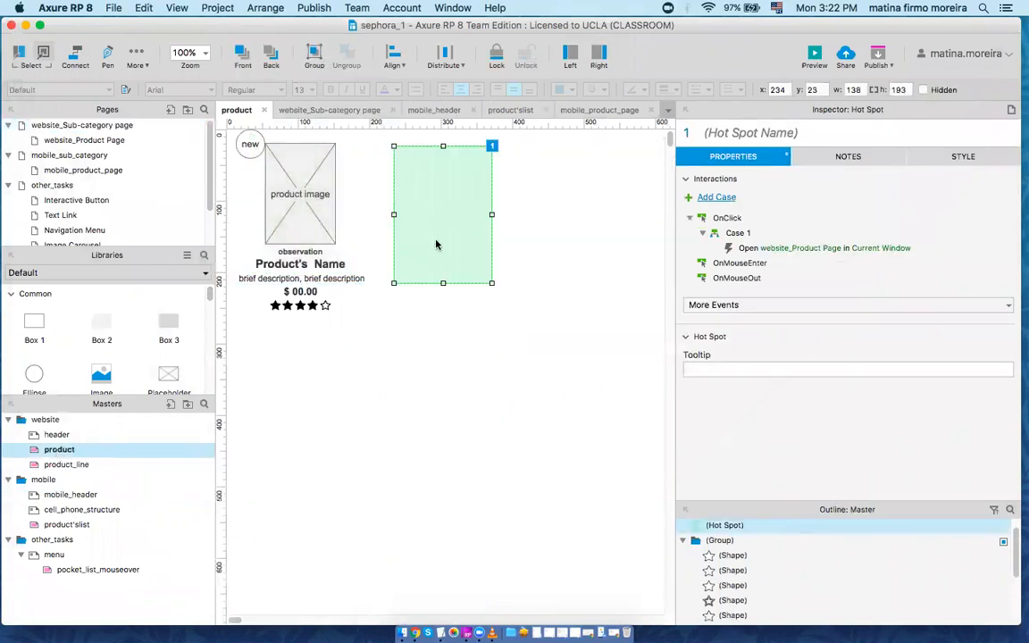
drag(207, 297, 209, 333)
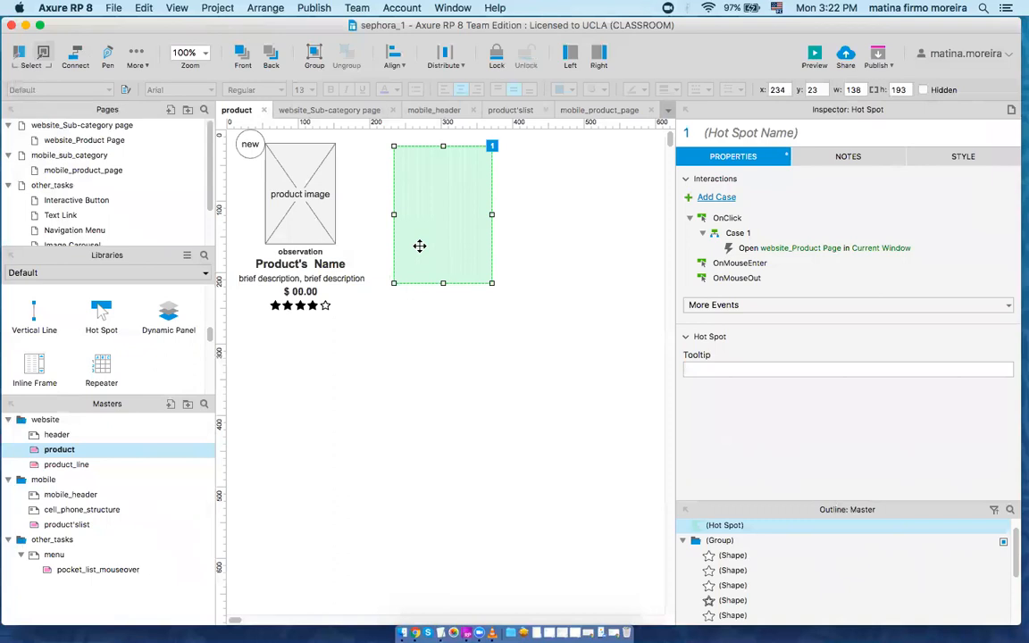
key(Delete)
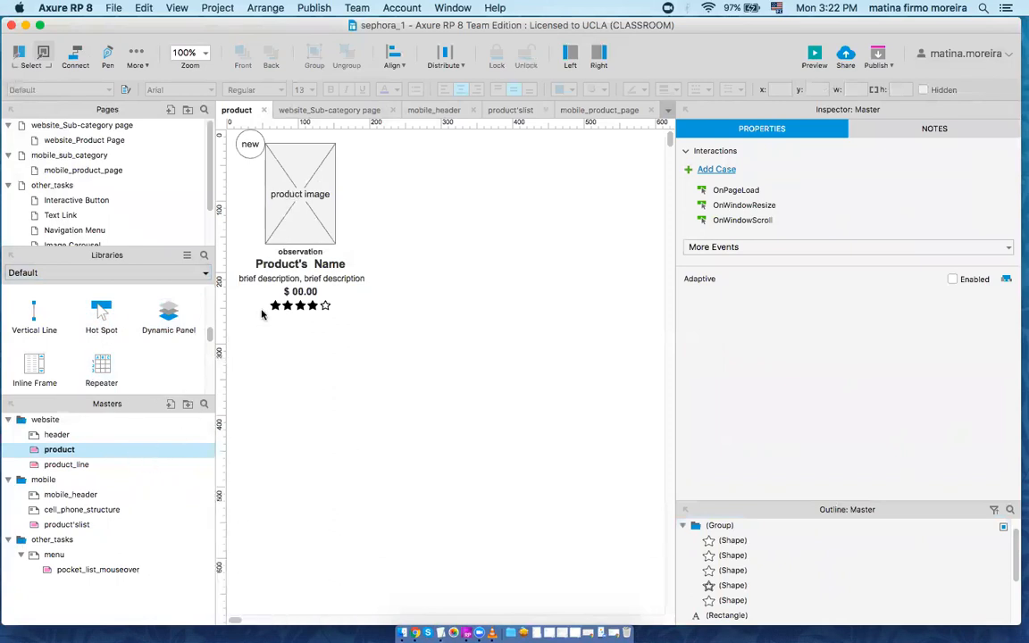
Step: Check the product_line master and place two instances of it on new_page_1 at x 197, y 294 and x 197, y 557
double_click(79, 465)
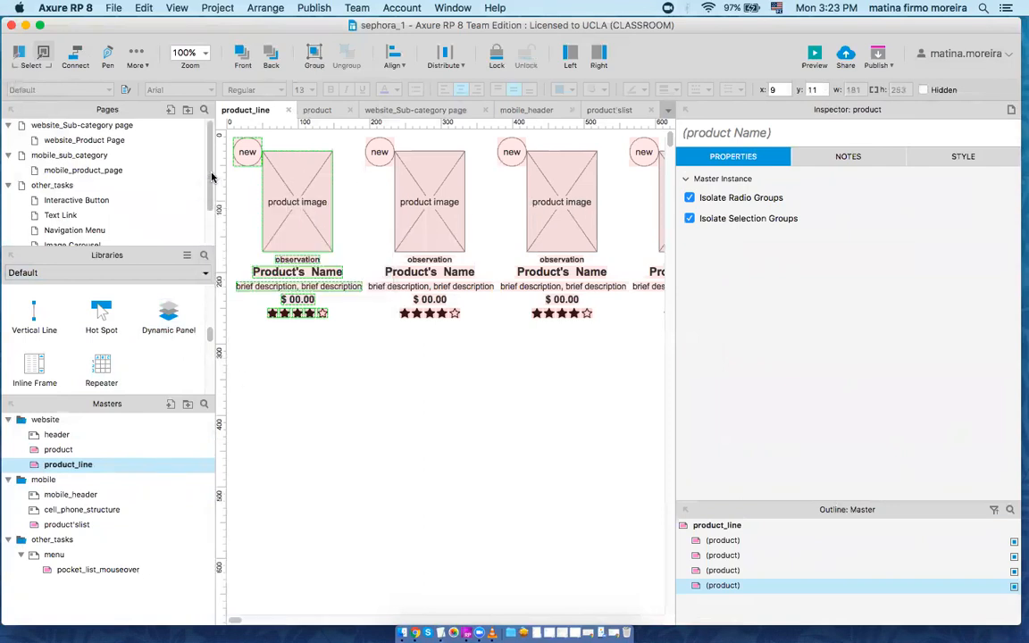
scroll(204, 180, down, 3)
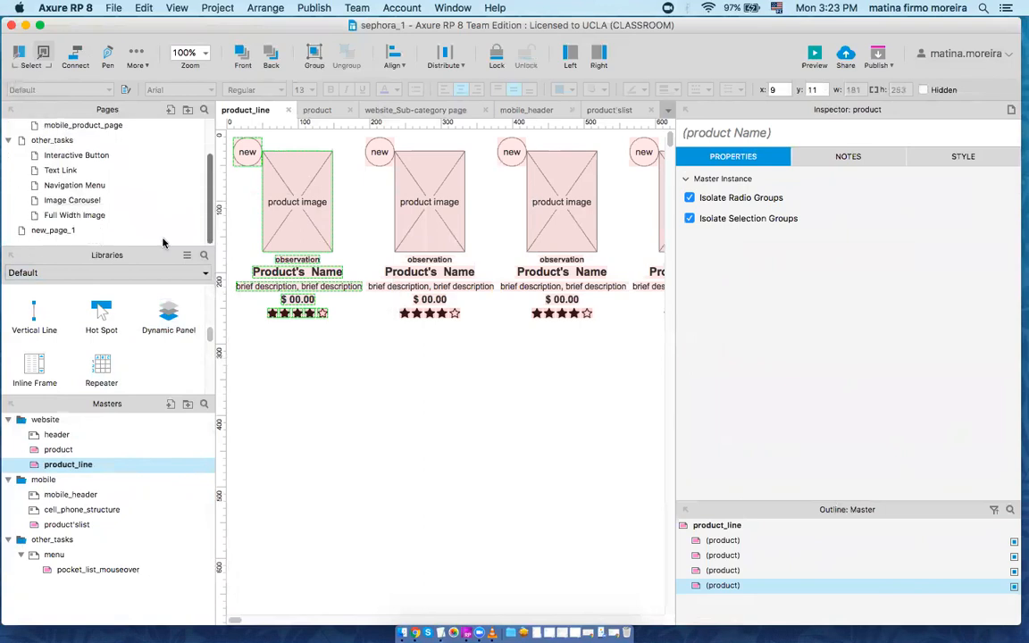
click(76, 231)
double_click(75, 231)
mouse_move(75, 532)
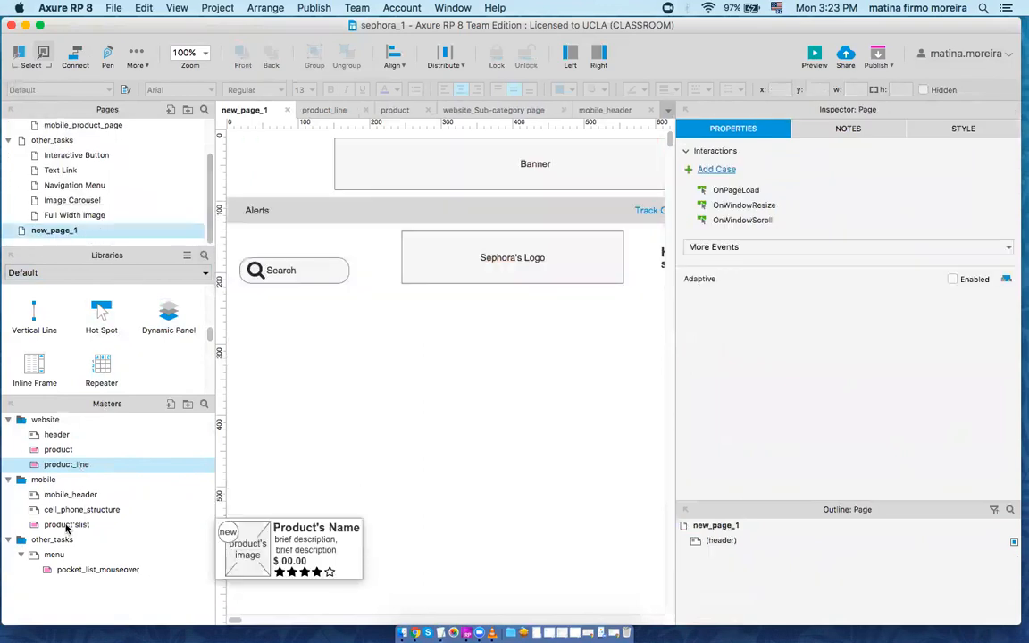
drag(62, 463, 367, 339)
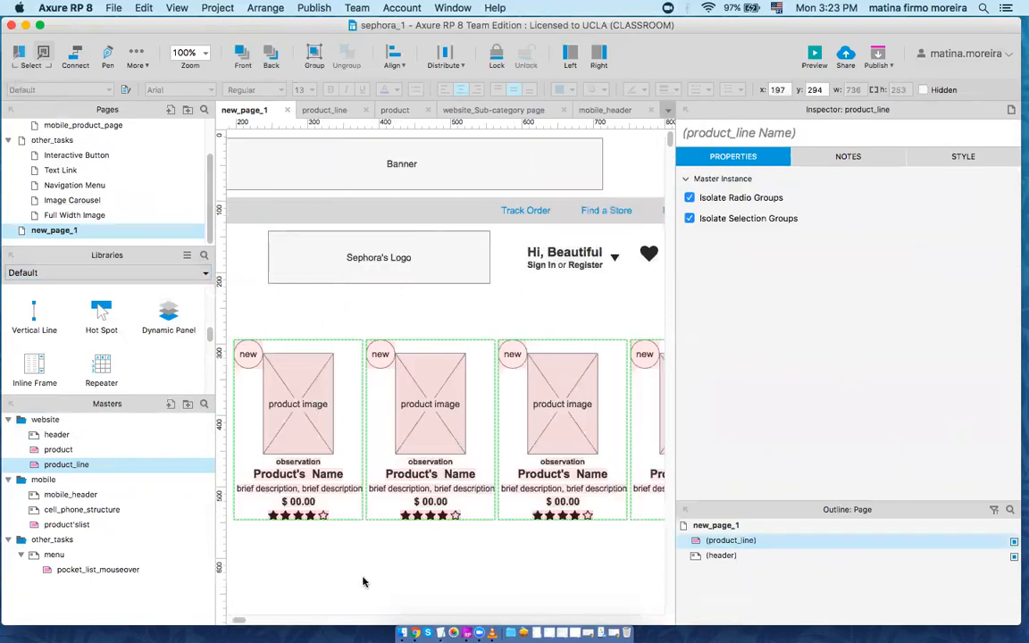
drag(78, 465, 280, 513)
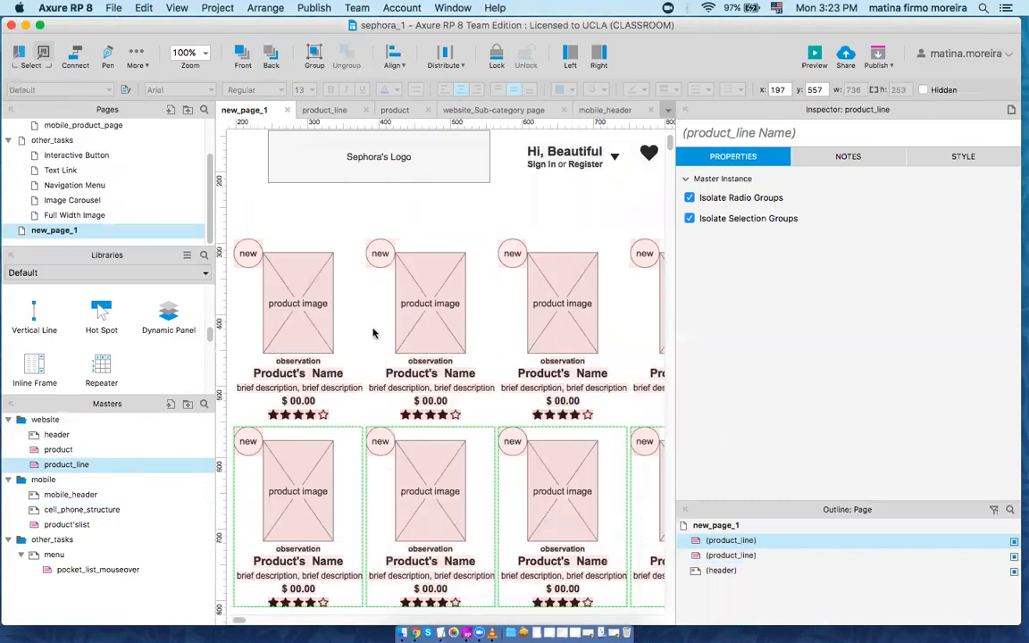
Step: Delete both product_line instances from new_page_1
click(406, 331)
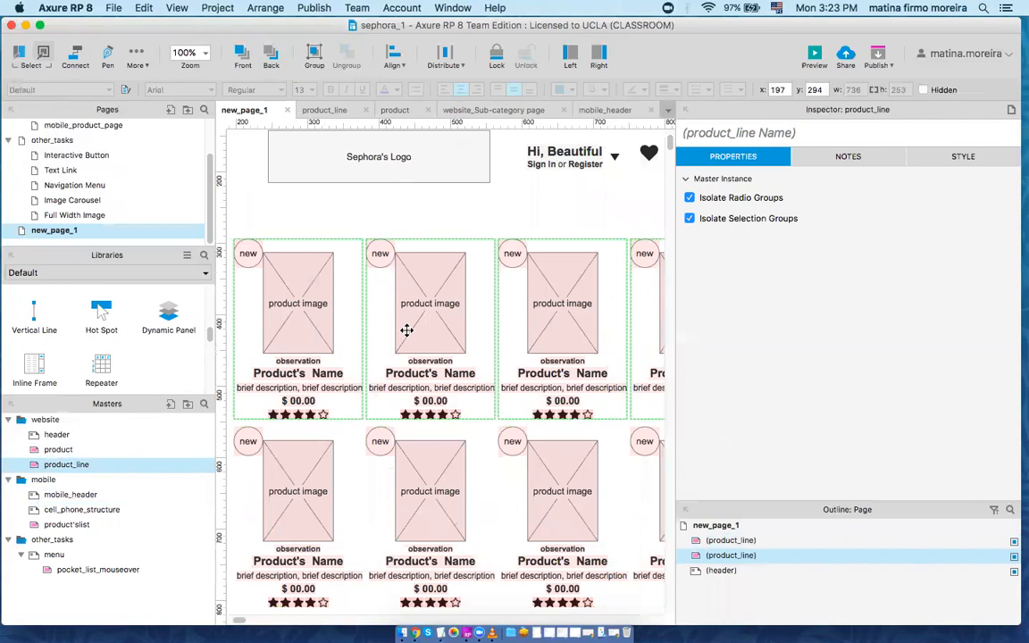
key(Delete)
click(413, 464)
key(Delete)
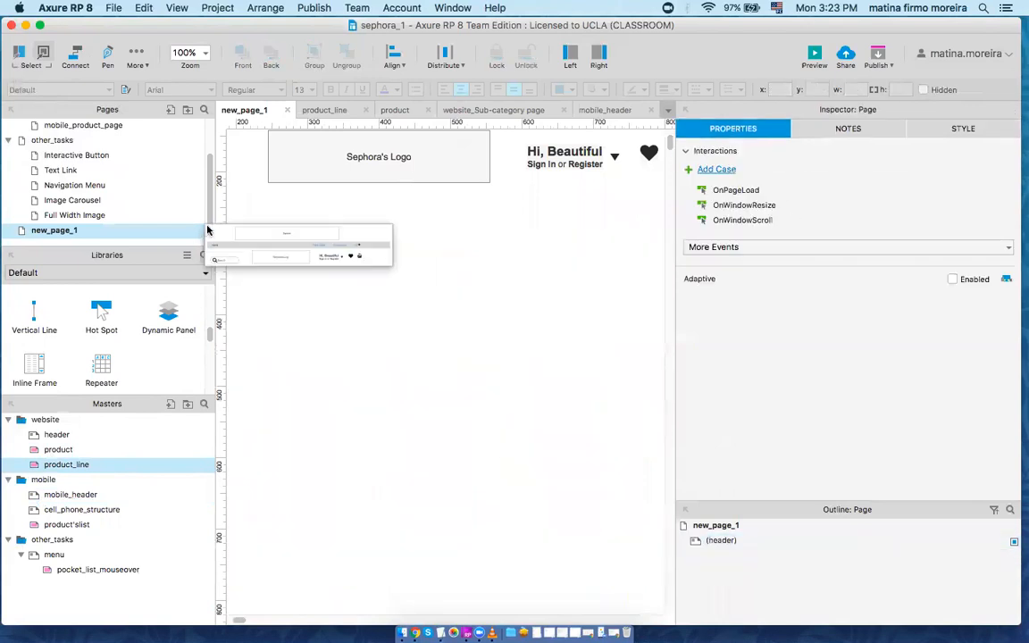
Step: In the product master, cover the image, name and price with a 150 × 231 hot spot at x 28, y 8 and link it to website_Product Page
scroll(178, 197, up, 3)
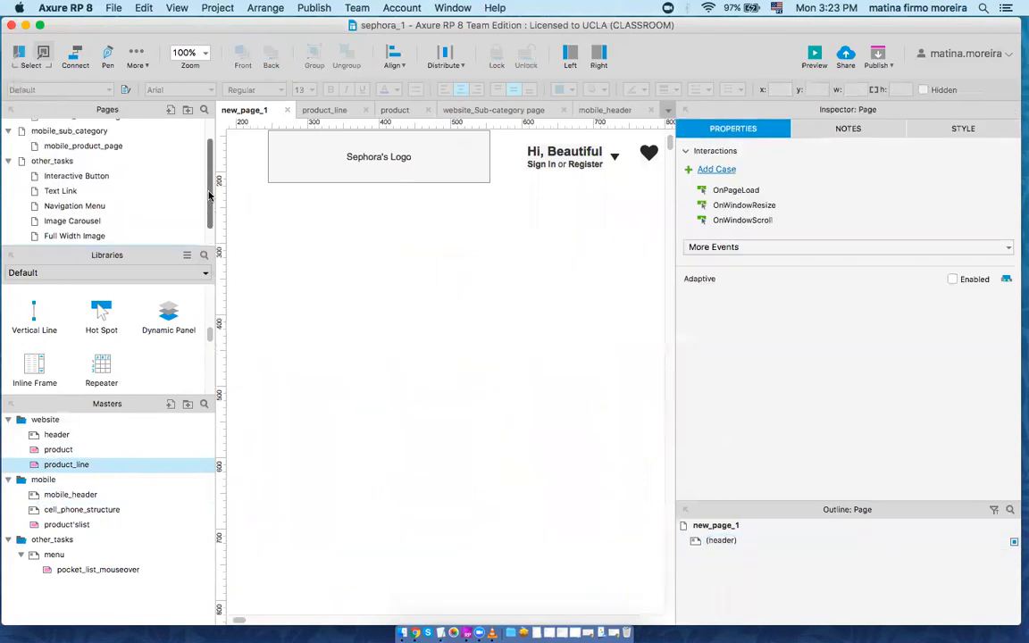
click(63, 451)
double_click(63, 451)
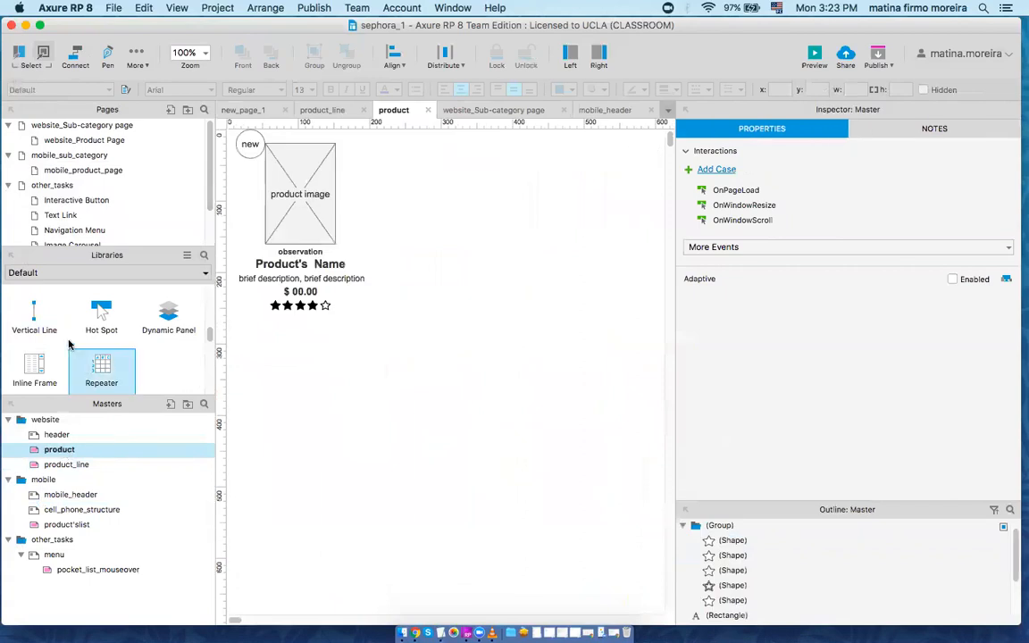
drag(105, 316, 333, 335)
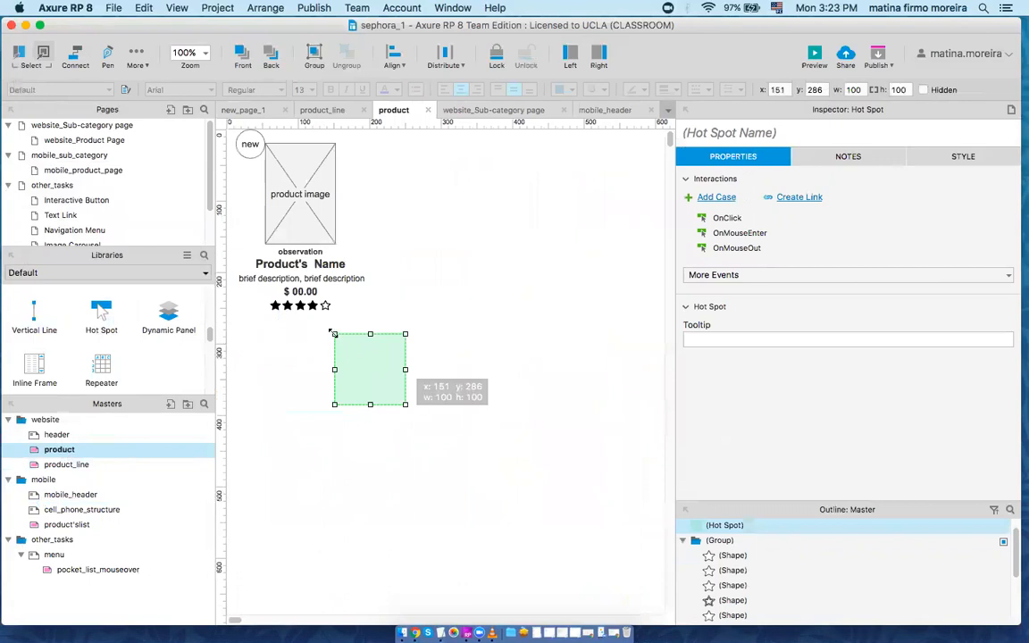
drag(333, 334, 333, 334)
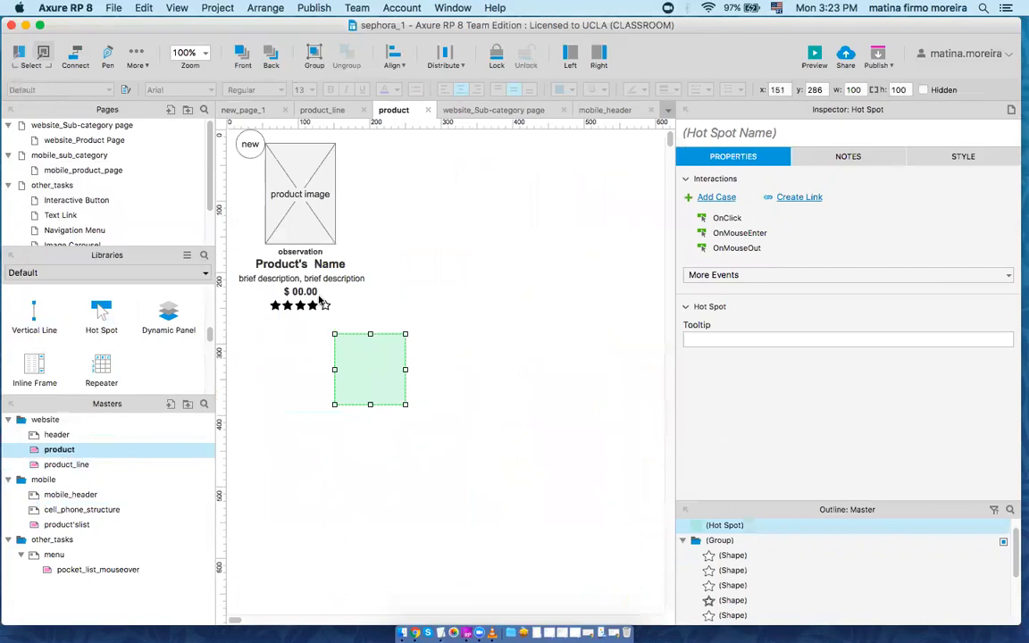
click(274, 266)
click(277, 278)
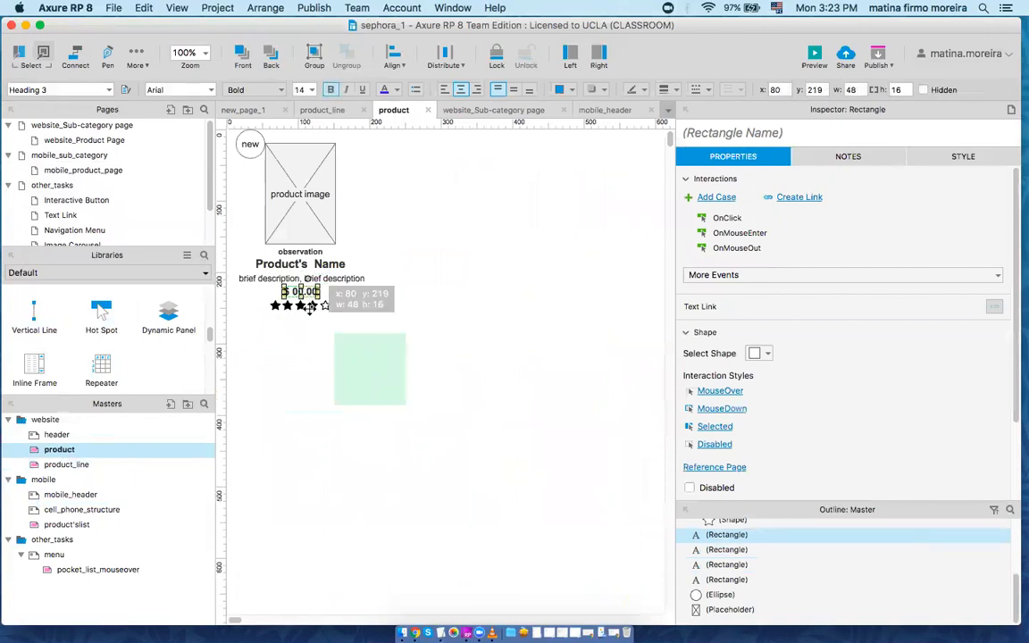
click(371, 386)
drag(375, 395, 355, 302)
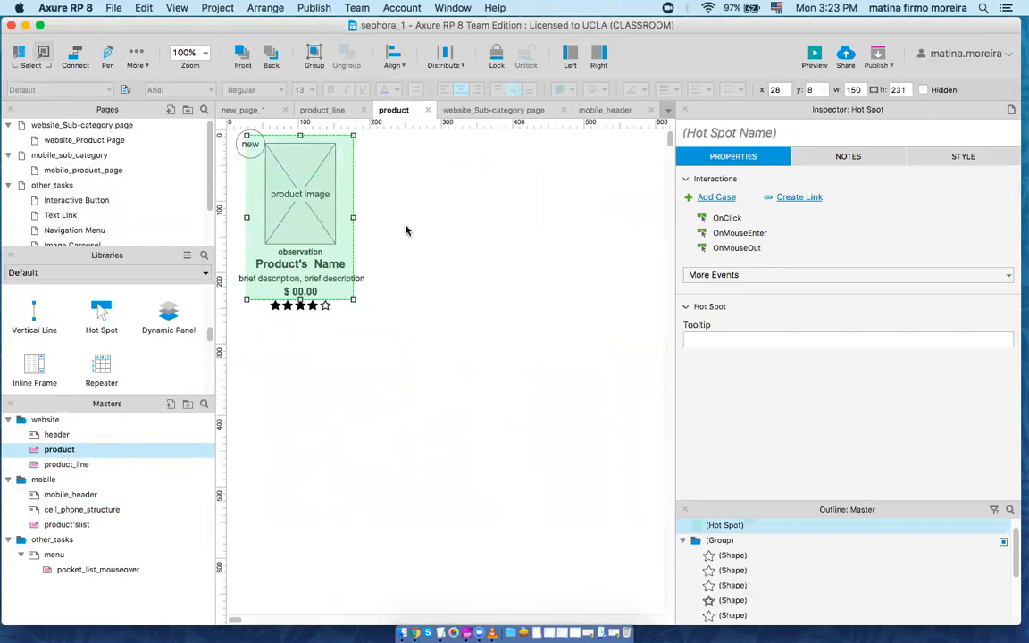
click(807, 202)
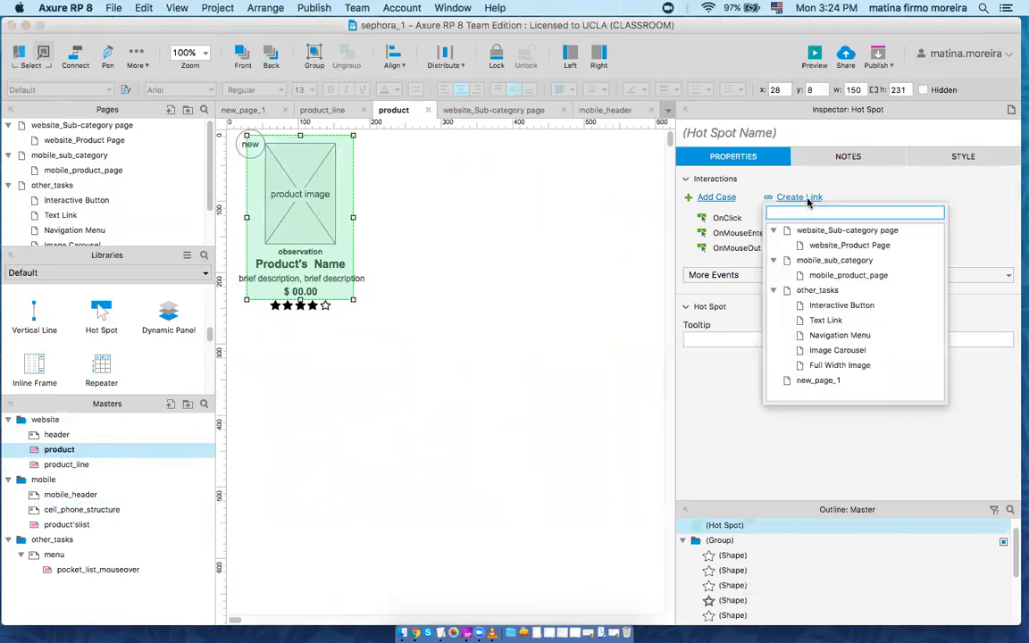
click(832, 246)
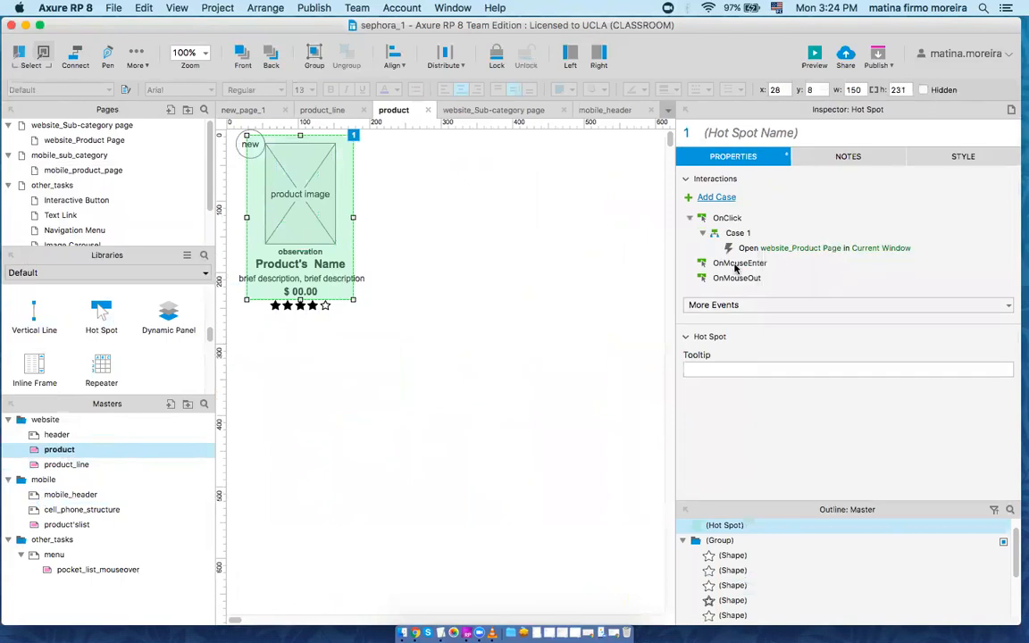
Step: Open website_Product Page and delete the hot spot over the Sub-category breadcrumb
mouse_move(114, 149)
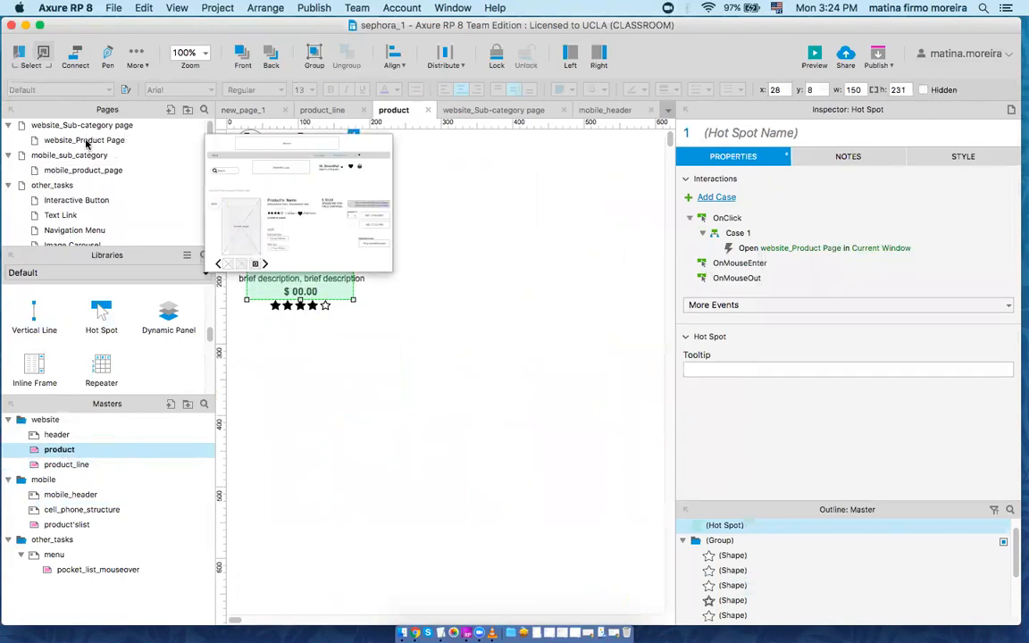
double_click(80, 136)
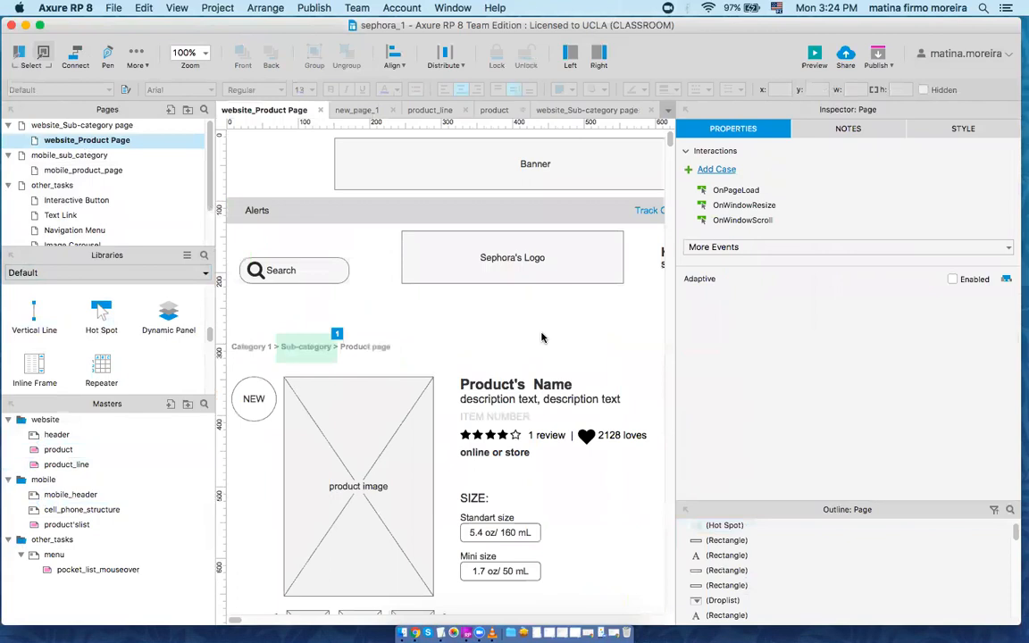
drag(677, 331, 1006, 341)
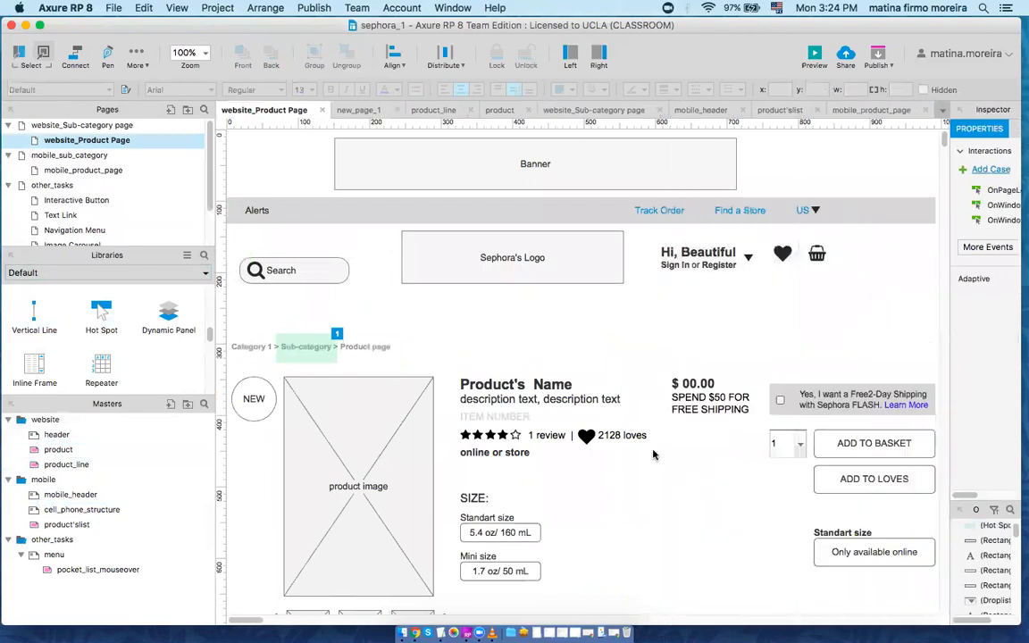
click(303, 352)
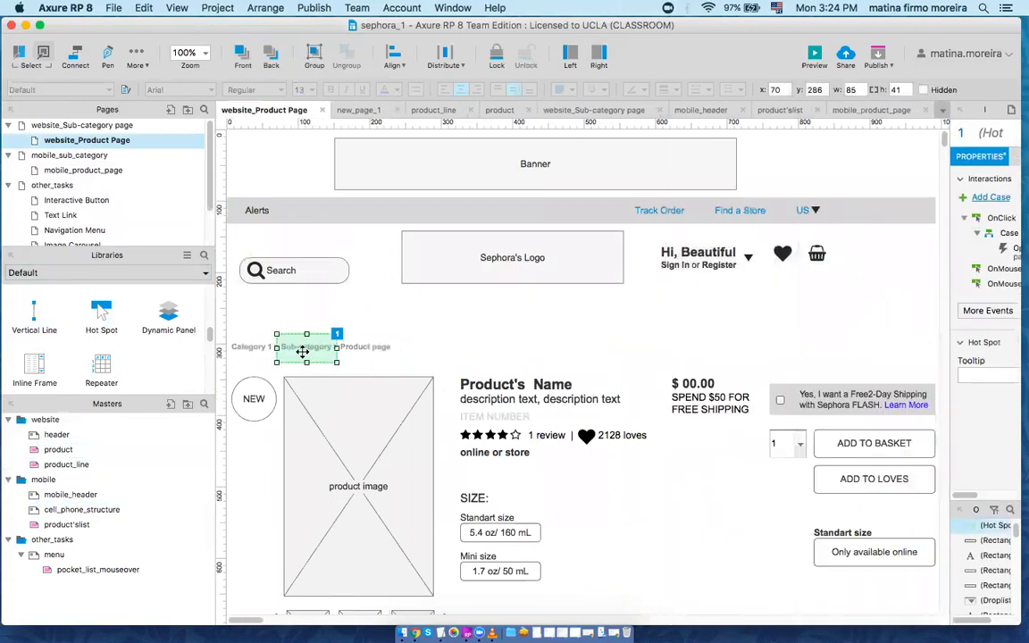
key(Delete)
Step: Cover the Sub-category breadcrumb with a hot spot of about 87 × 67 and link it to website_Sub-category page
drag(94, 312, 279, 329)
mouse_move(337, 386)
mouse_down()
mouse_move(344, 362)
mouse_move(336, 367)
mouse_up()
drag(305, 330, 303, 321)
drag(305, 367, 300, 369)
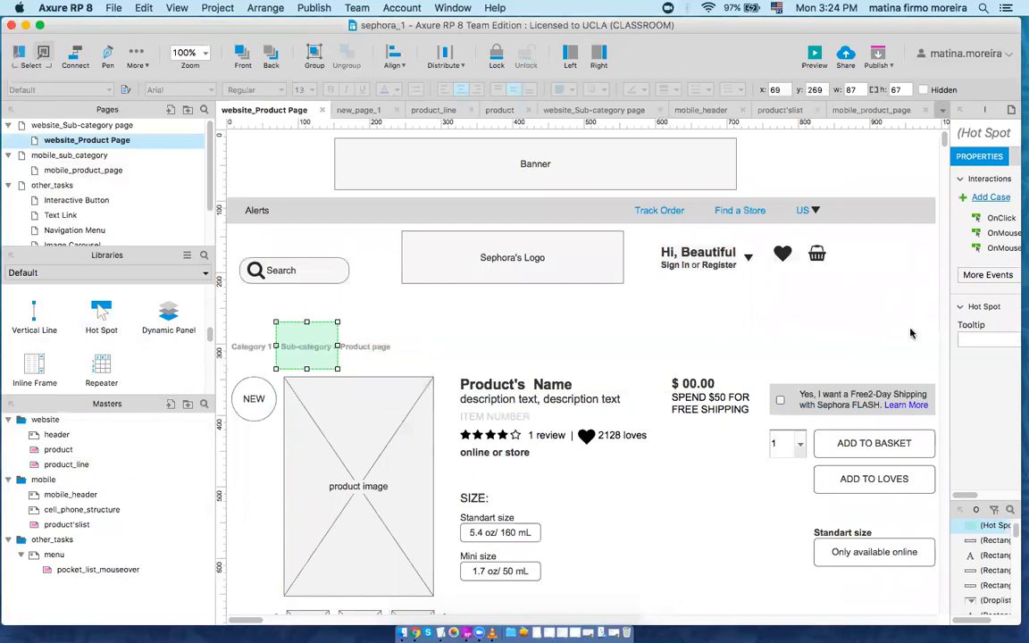
drag(946, 341, 692, 339)
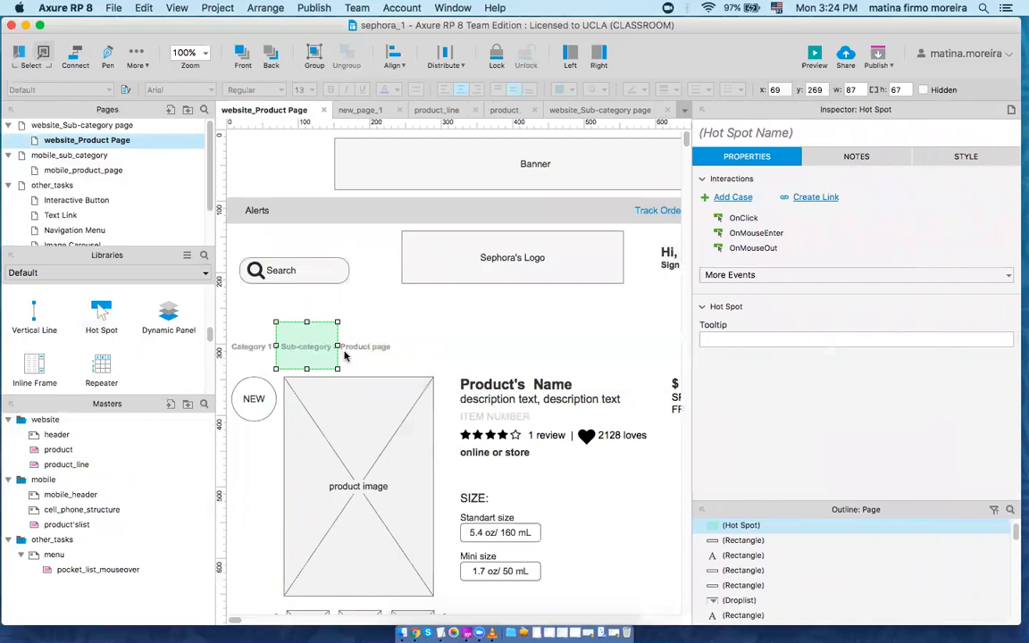
click(815, 199)
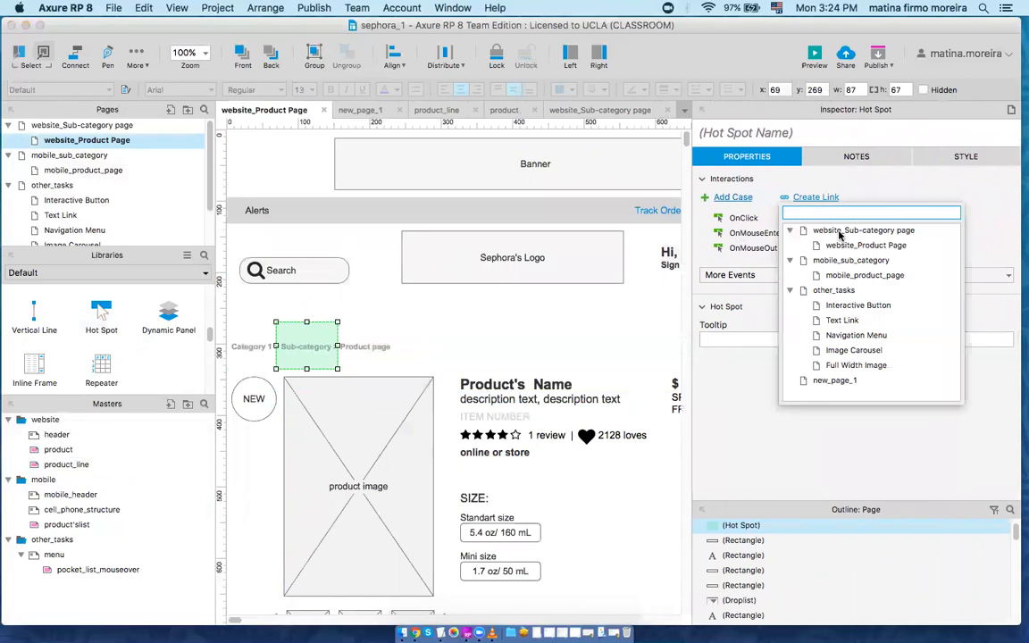
click(842, 231)
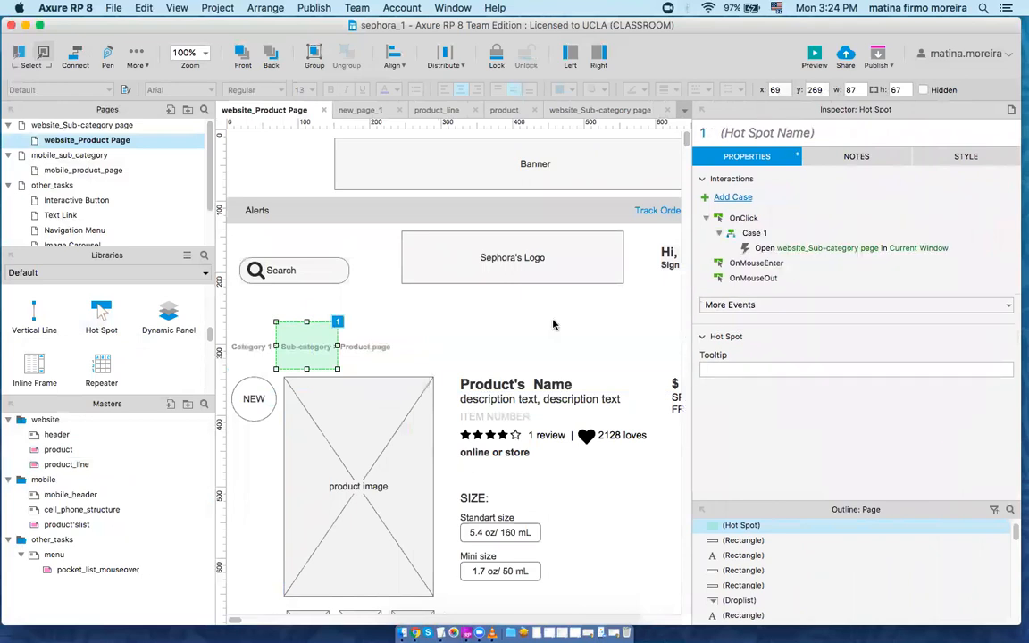
Step: Preview website_Product Page in the browser and pick website_Sub-category page from the prototype's page list
click(815, 57)
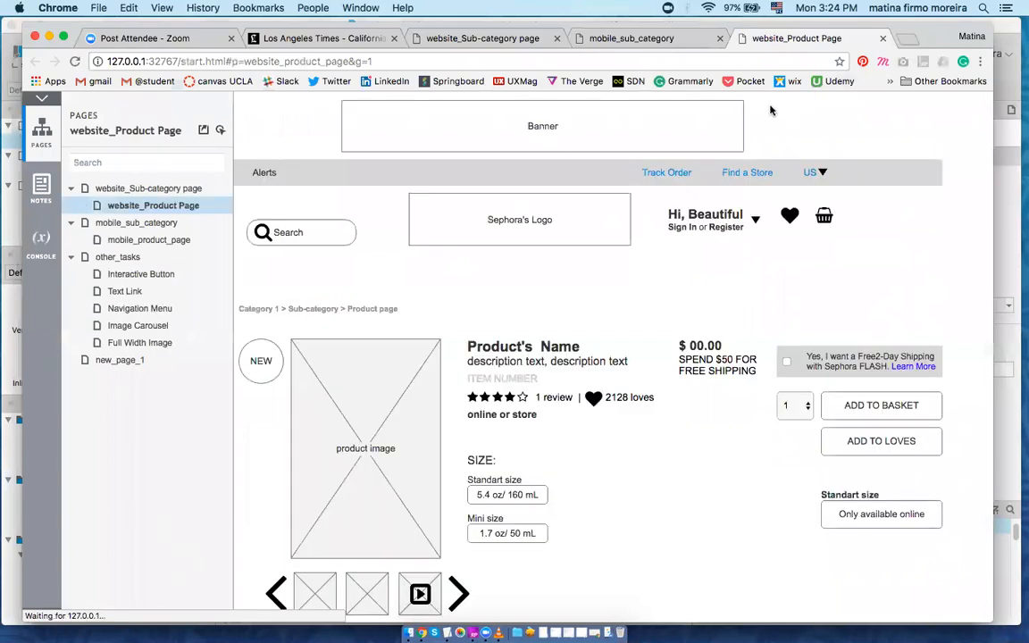
click(168, 190)
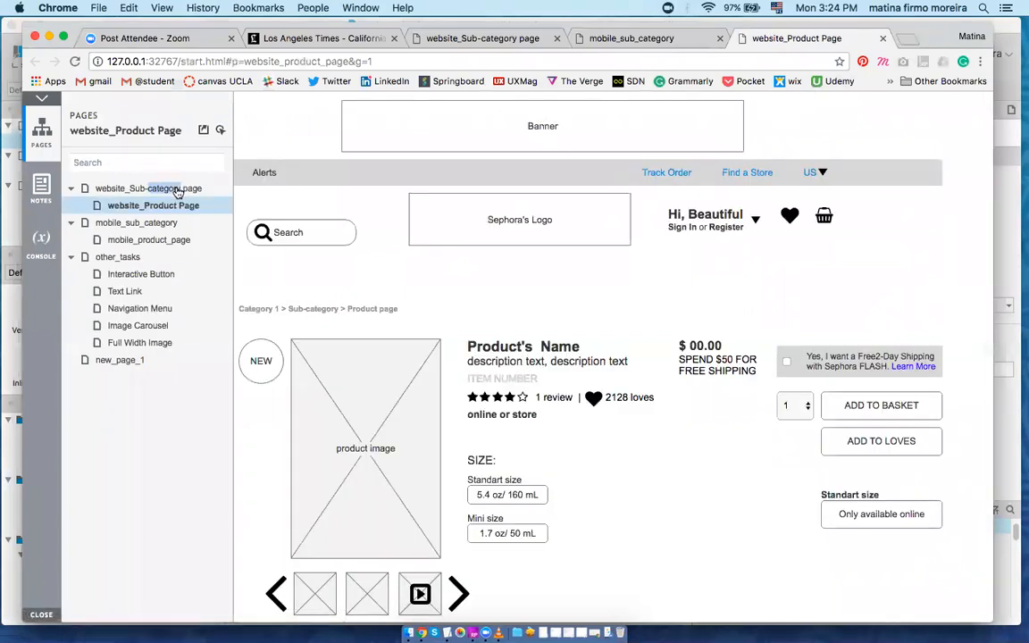
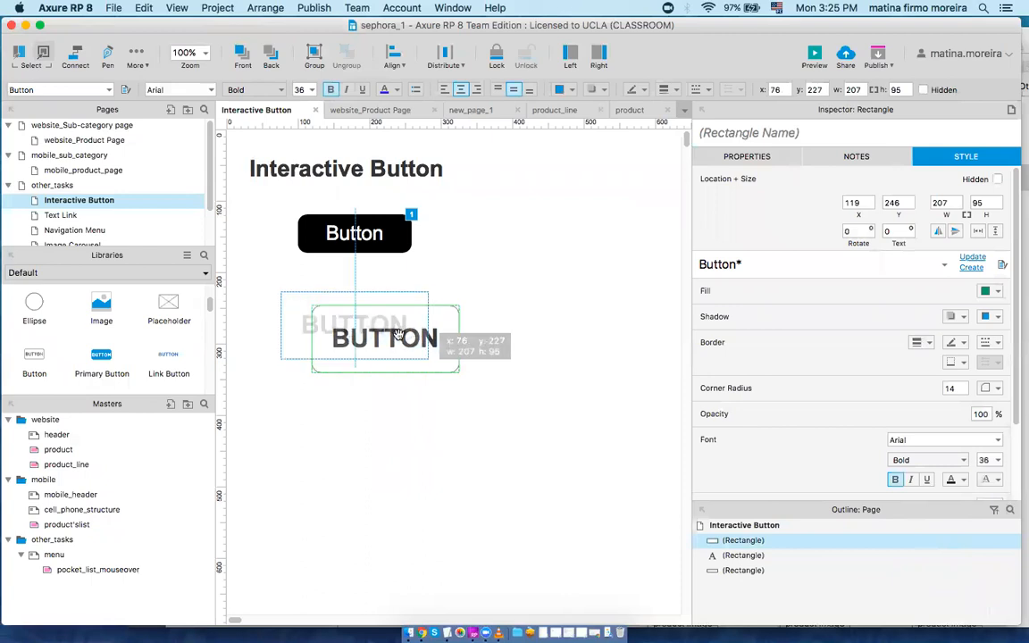
Step: Place the lower BUTTON widget at x 88, y 235 and give it a green #00FF00 MouseOver fill
key(Escape)
click(378, 319)
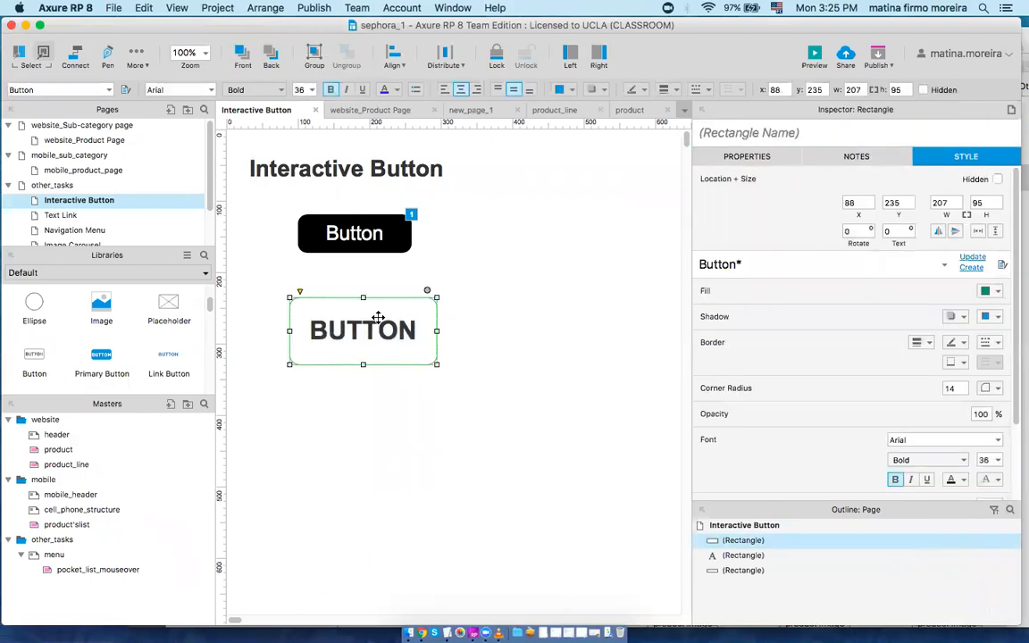
click(746, 158)
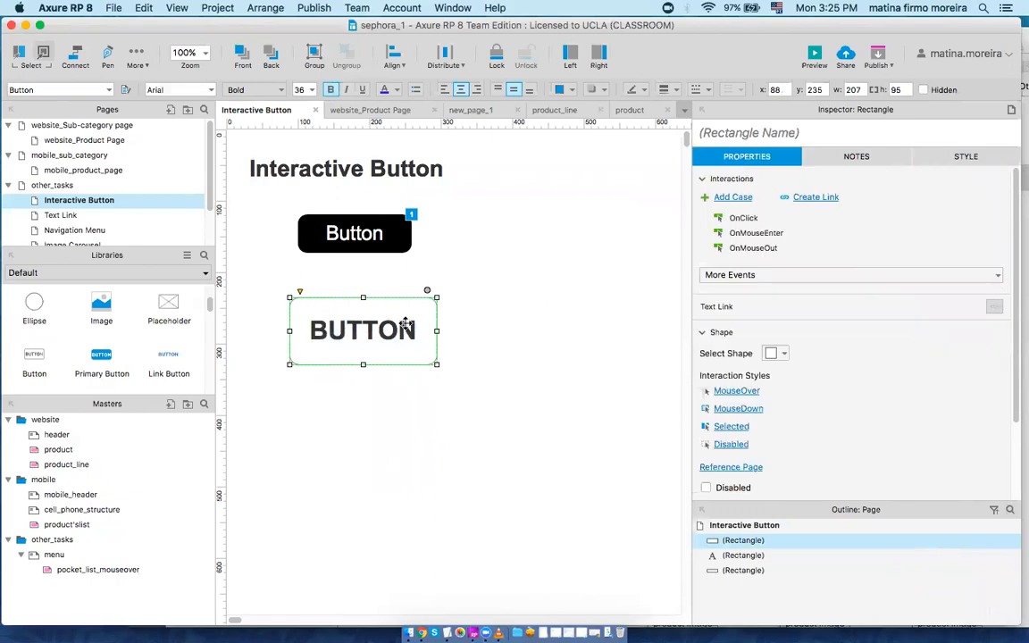
click(738, 391)
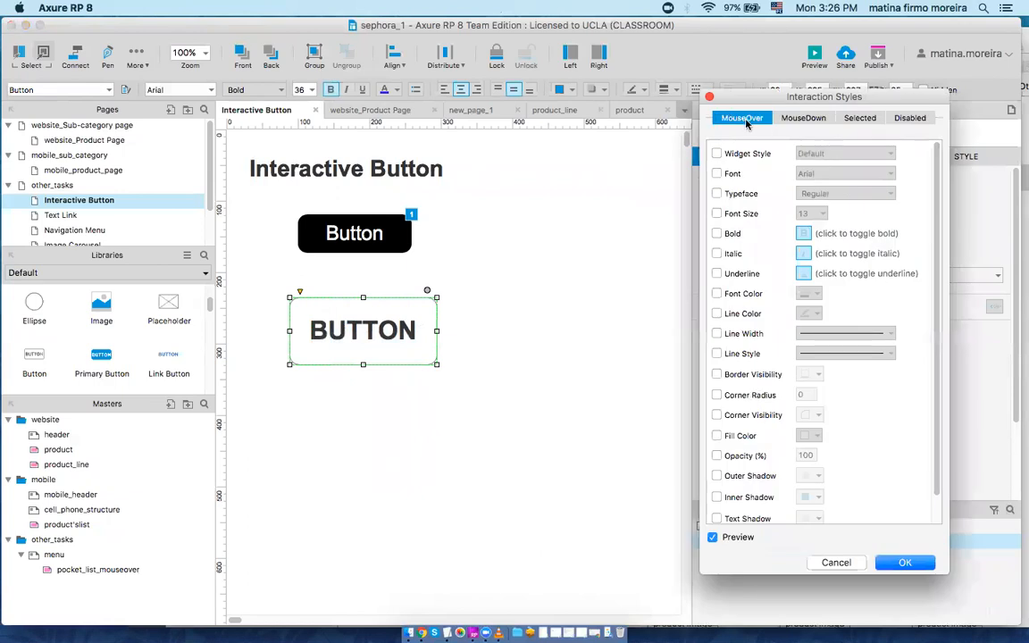
click(718, 436)
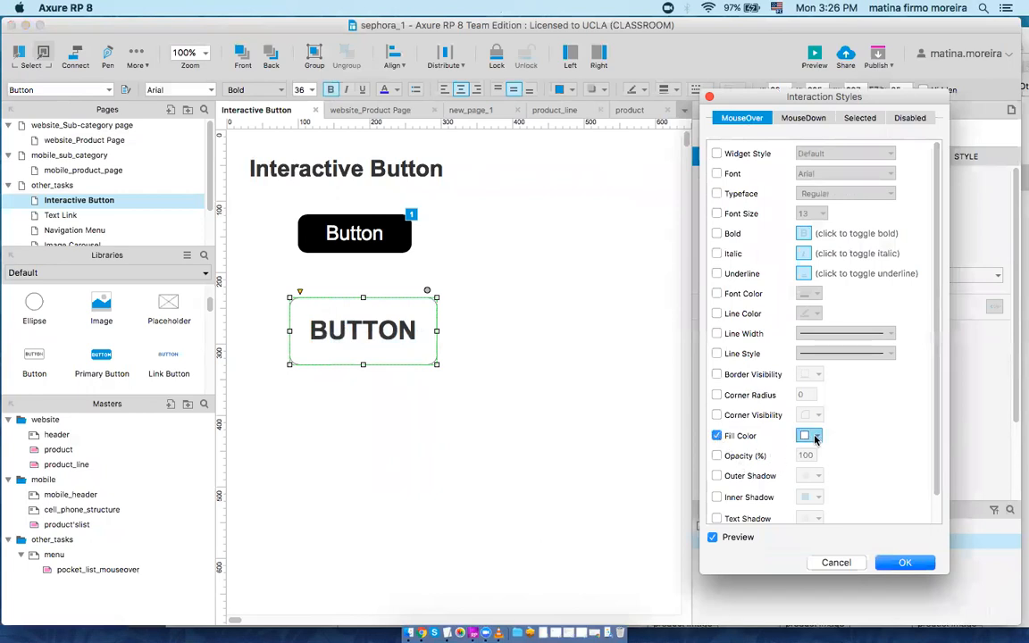
click(816, 435)
click(870, 450)
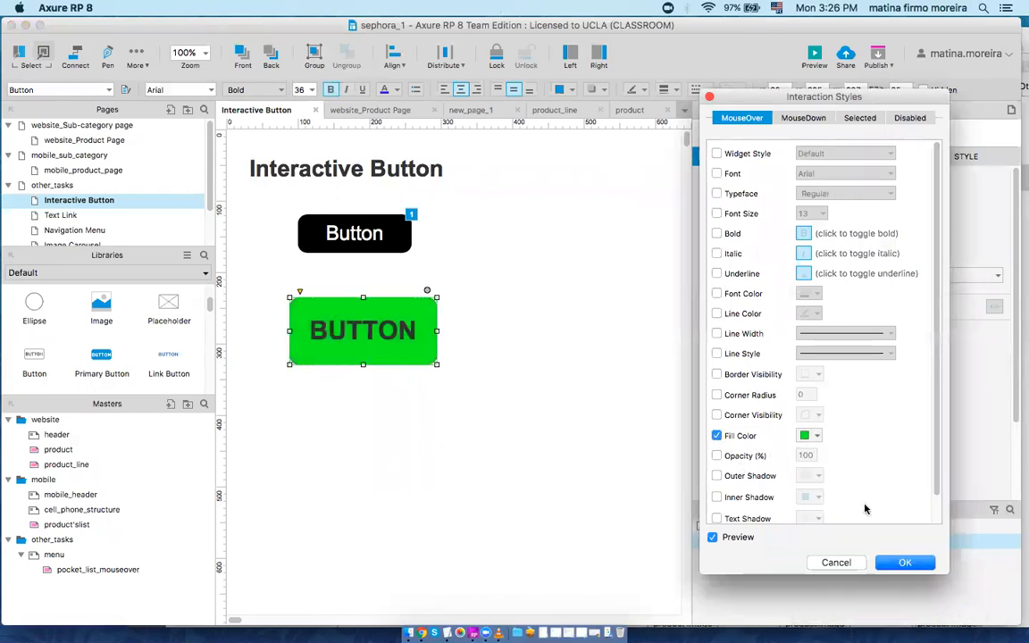
Step: Set the lower button's MouseDown fill color to yellow #FFFF00
click(798, 120)
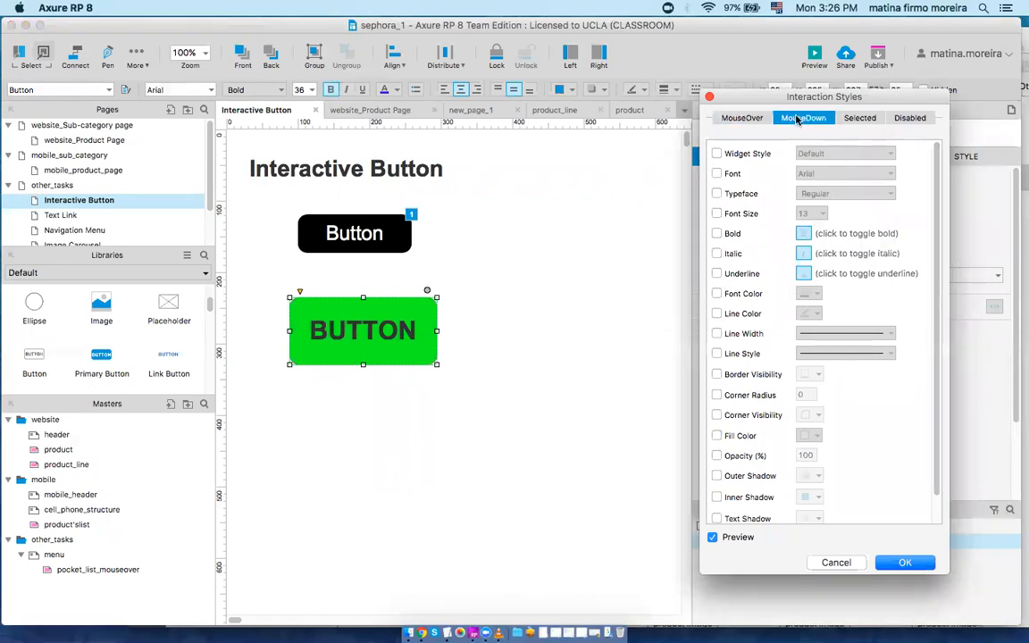
click(717, 435)
click(807, 435)
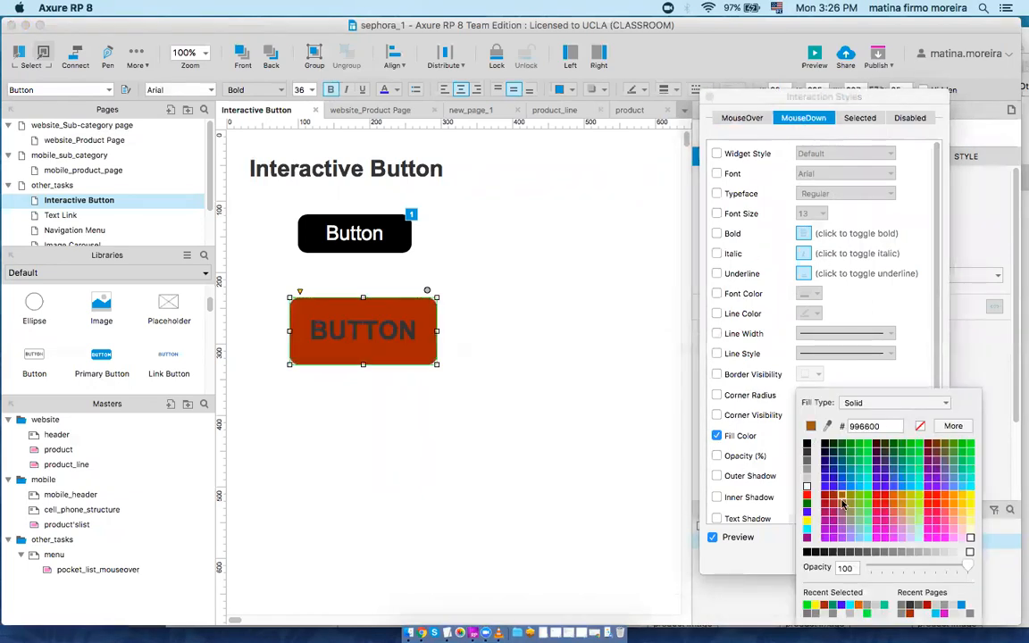
click(808, 516)
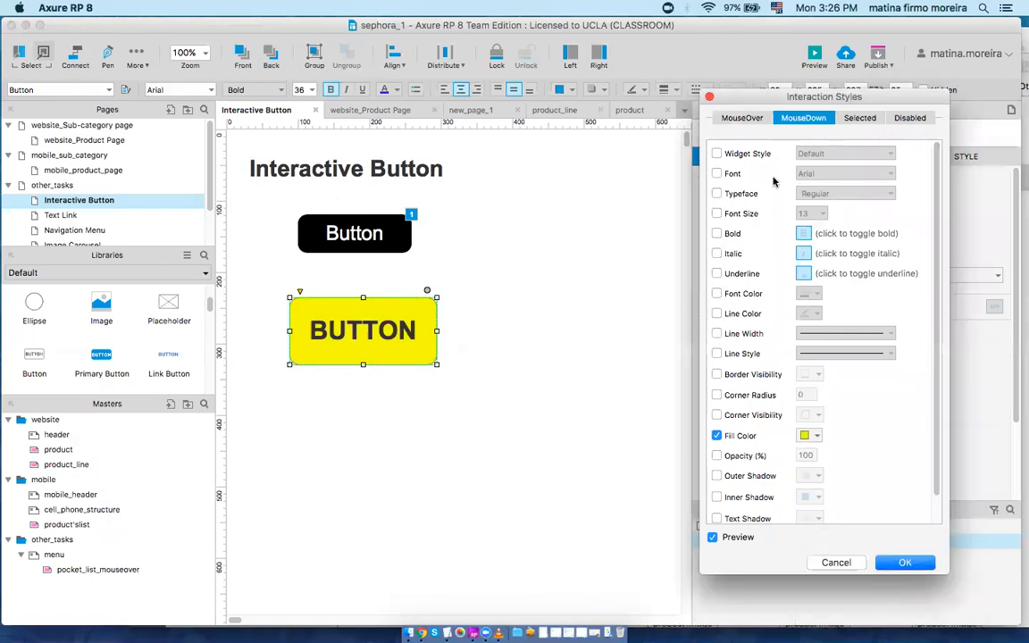
Step: Give the lower button's Disabled style a black #000000 fill and white #FFFFFF font, and apply the interaction styles
click(910, 119)
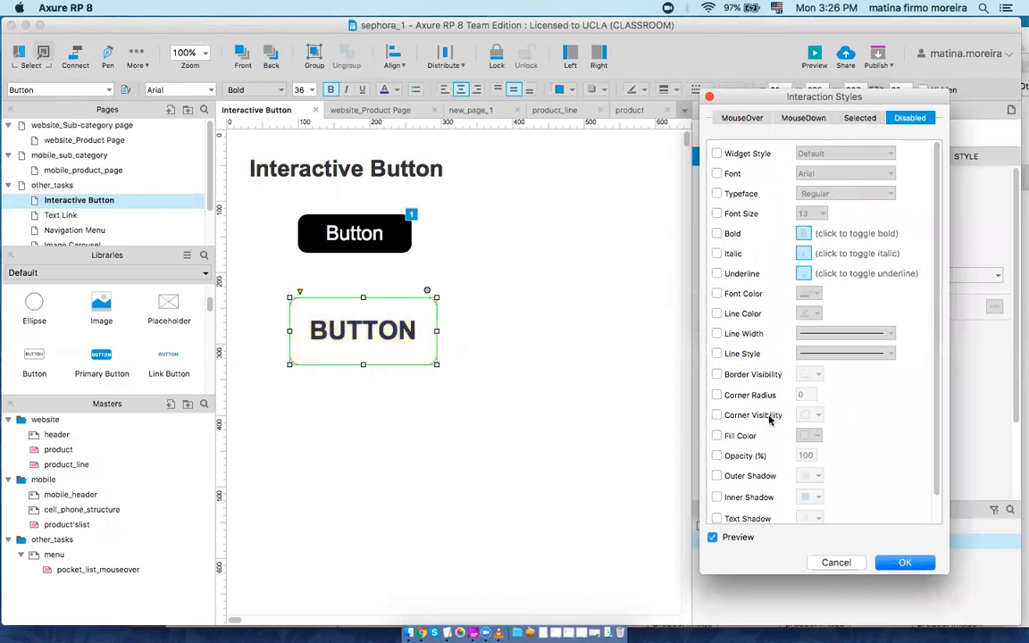
click(717, 435)
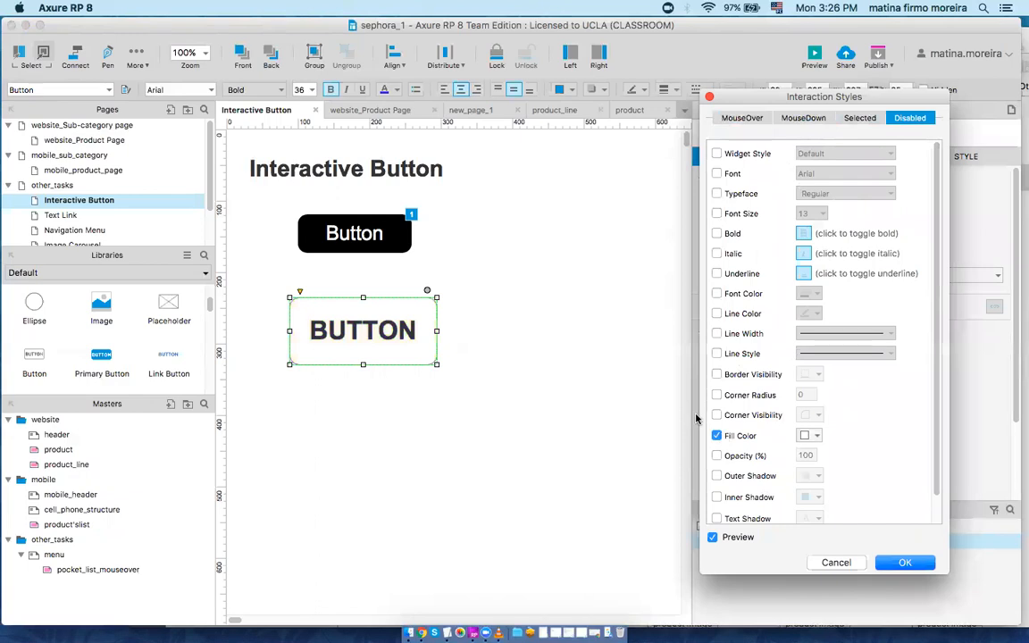
click(818, 436)
click(808, 444)
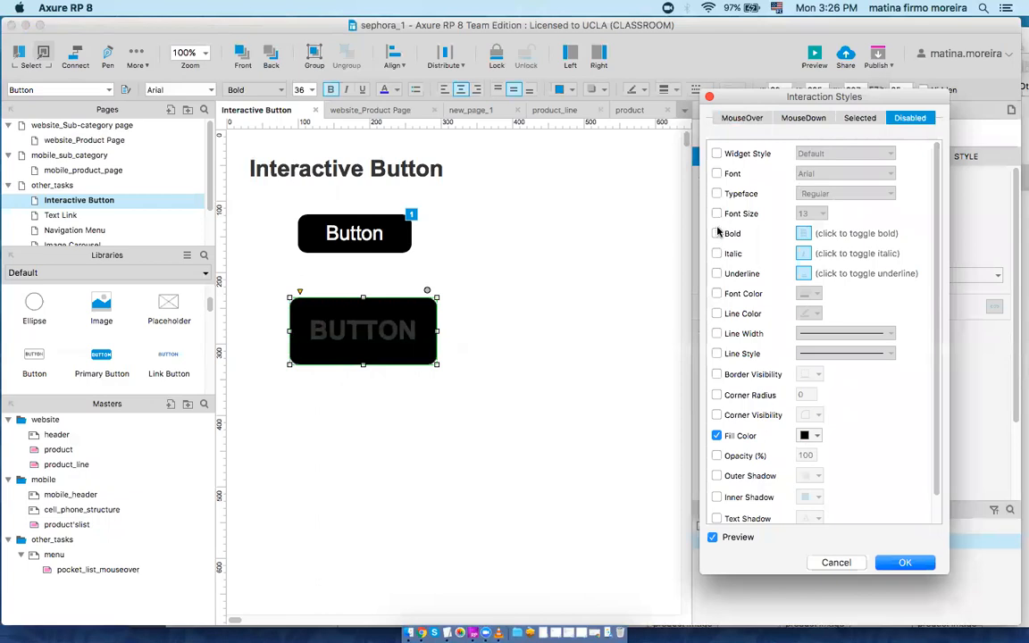
click(717, 294)
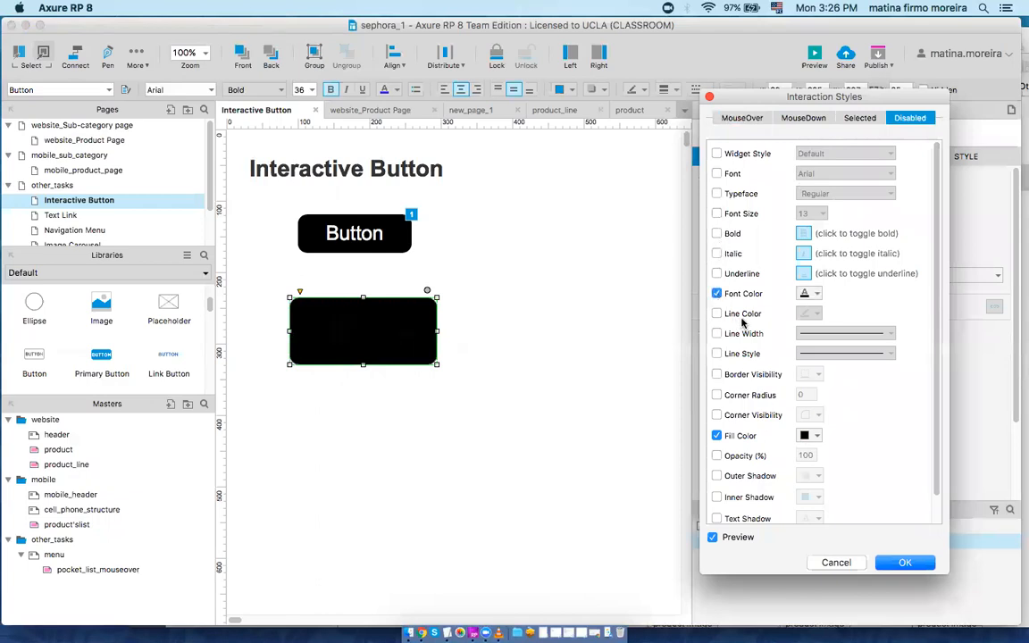
click(813, 296)
click(808, 362)
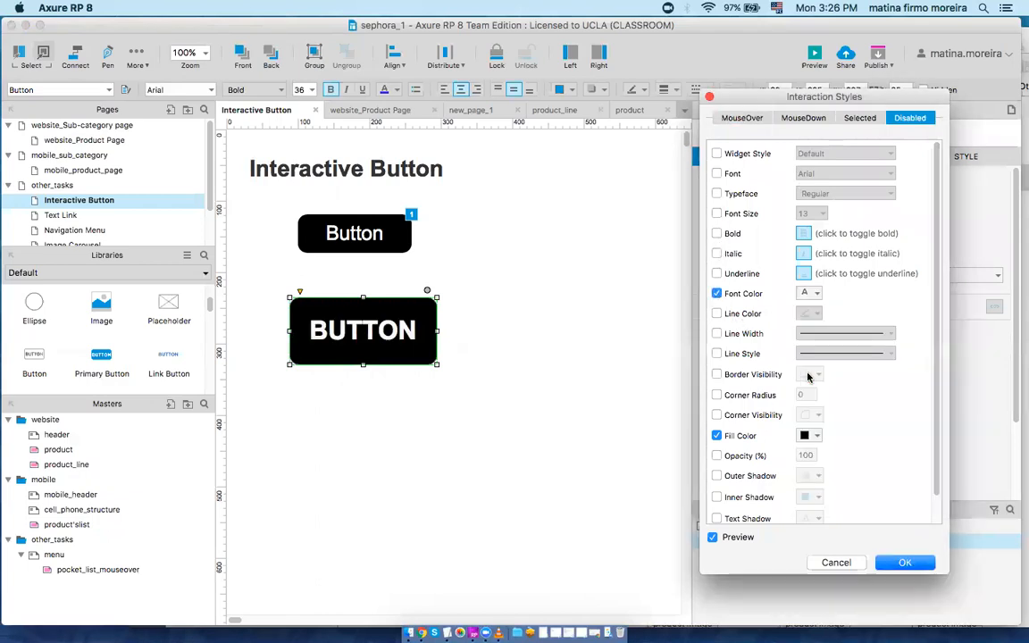
click(905, 562)
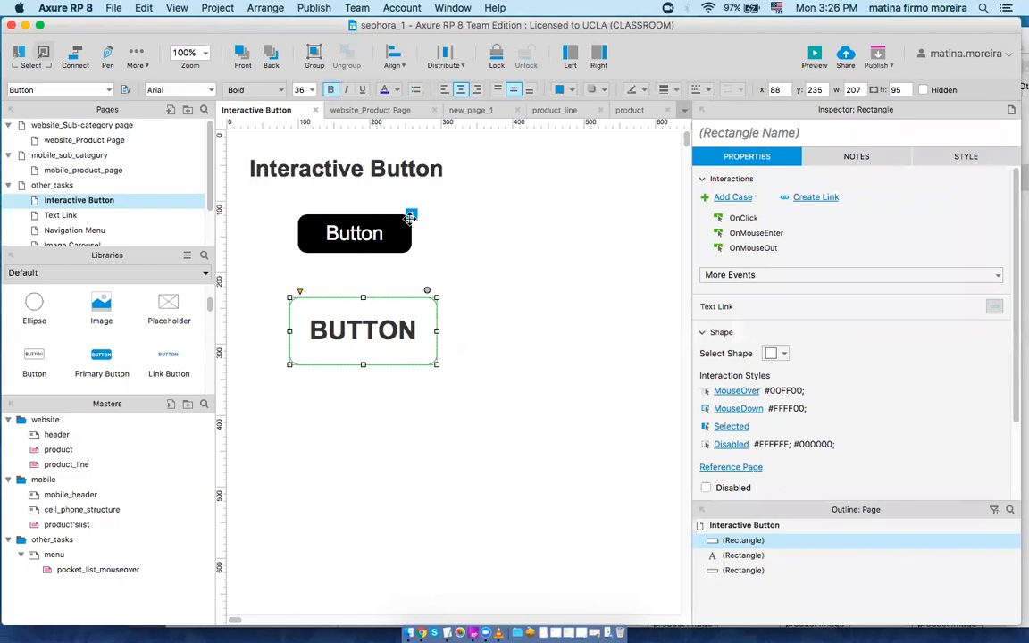
Step: Add an OnClick case to the lower button that disables This Widget, using the upper button's interaction as reference
click(409, 217)
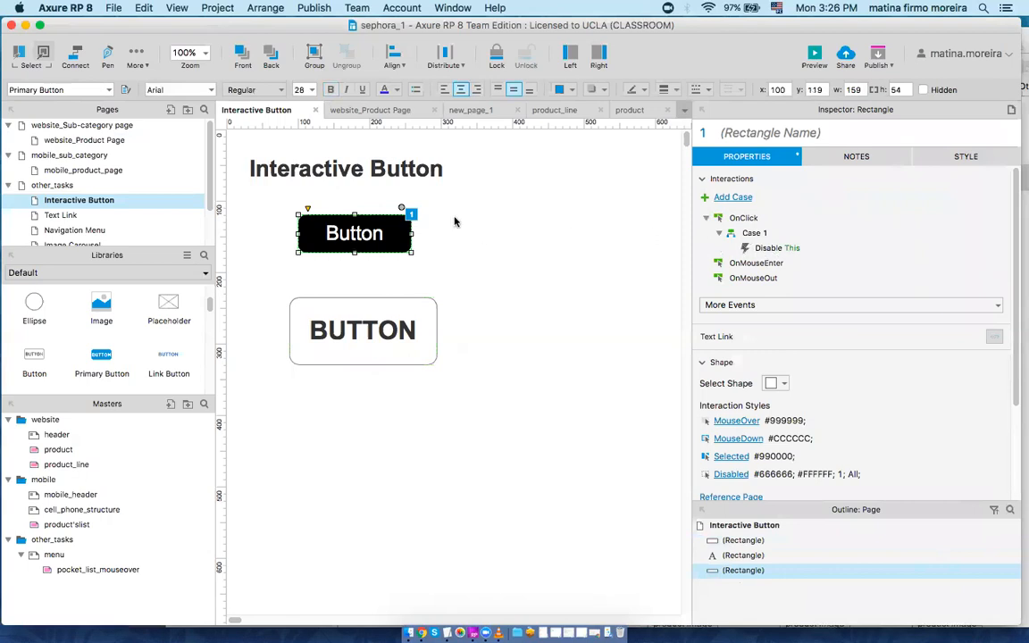
click(395, 317)
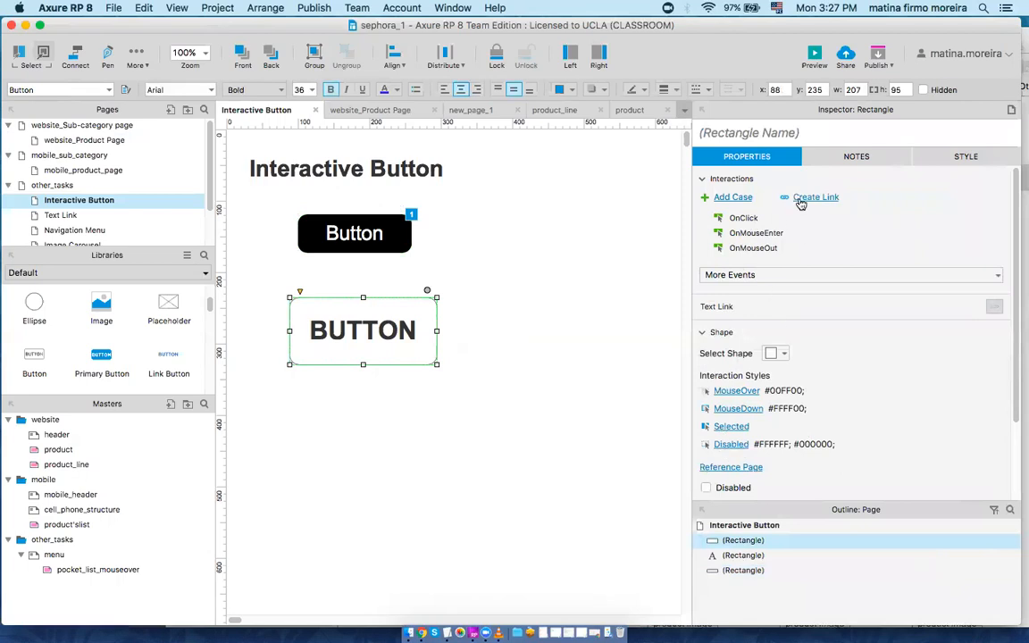
double_click(738, 221)
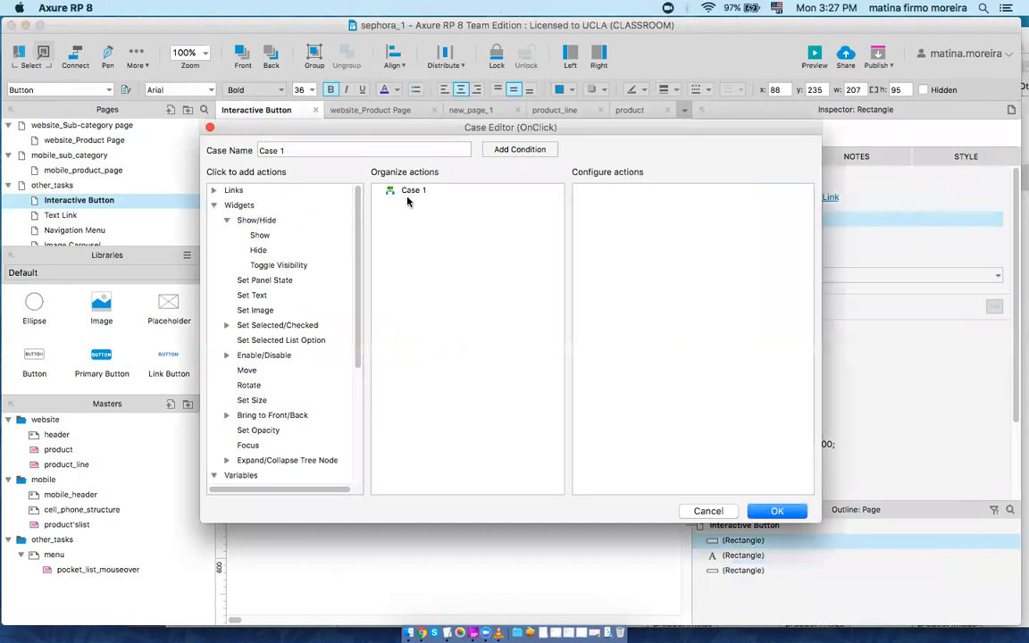
click(407, 193)
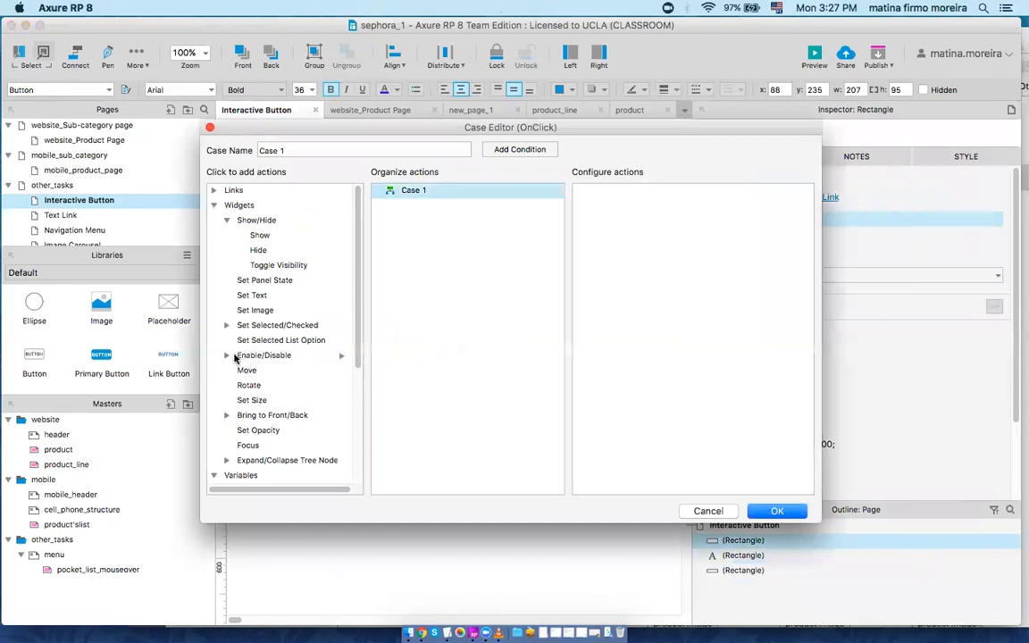
click(274, 357)
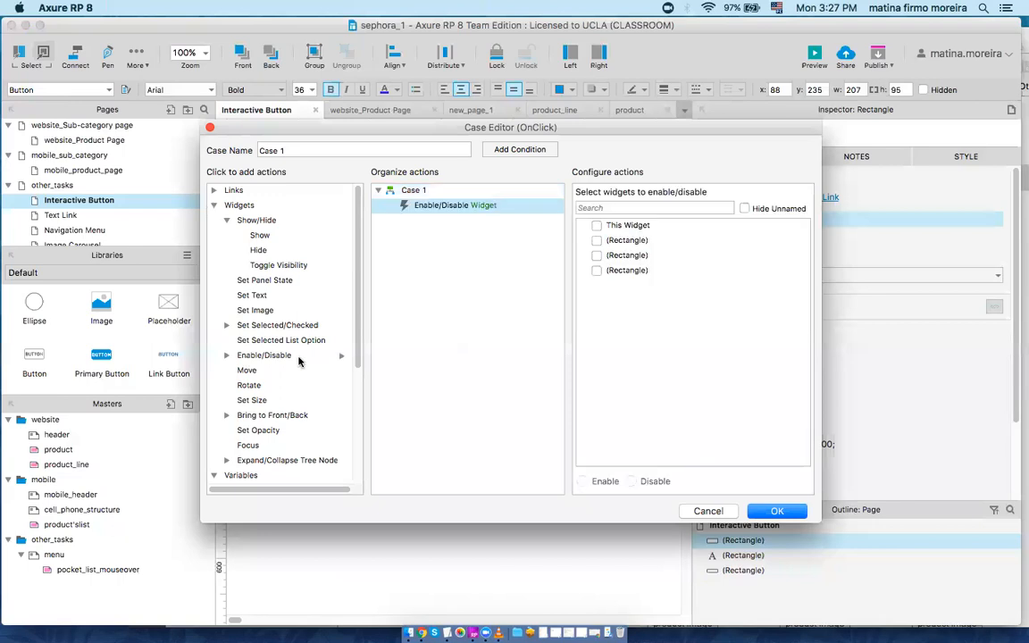
click(595, 227)
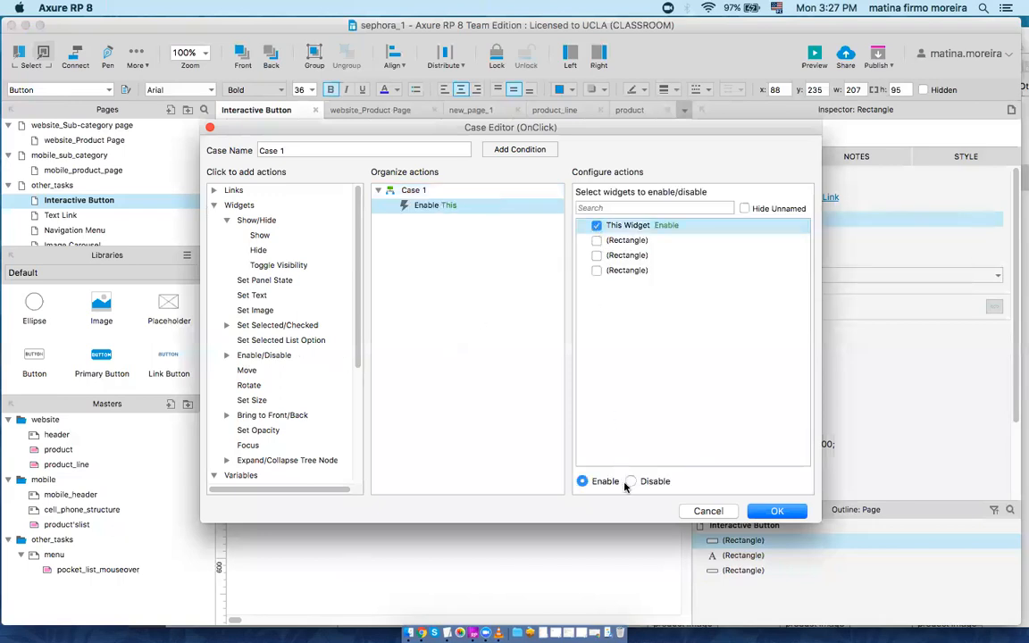
click(632, 481)
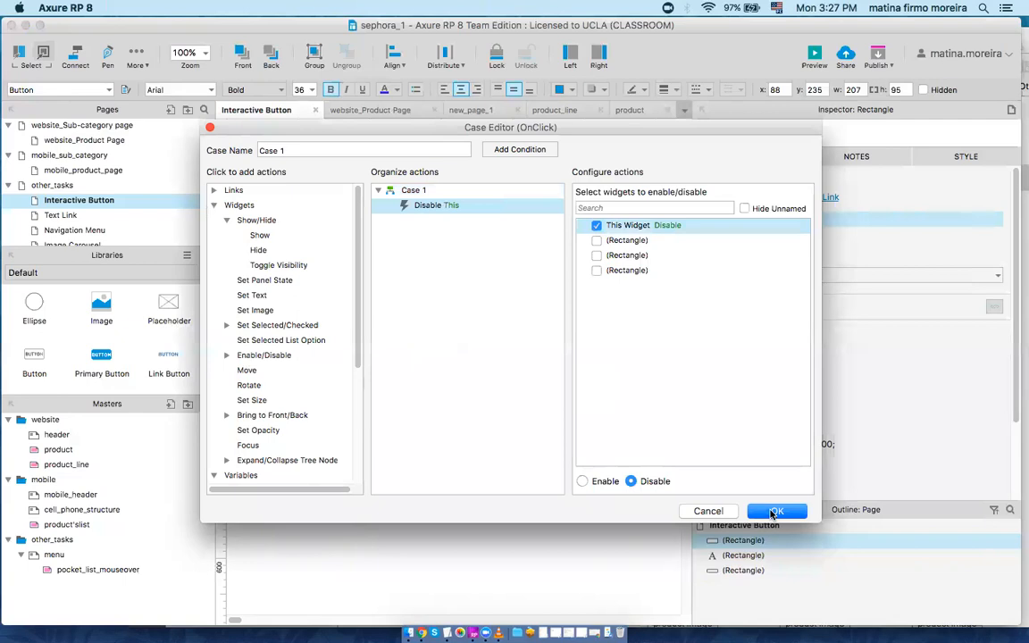
click(774, 513)
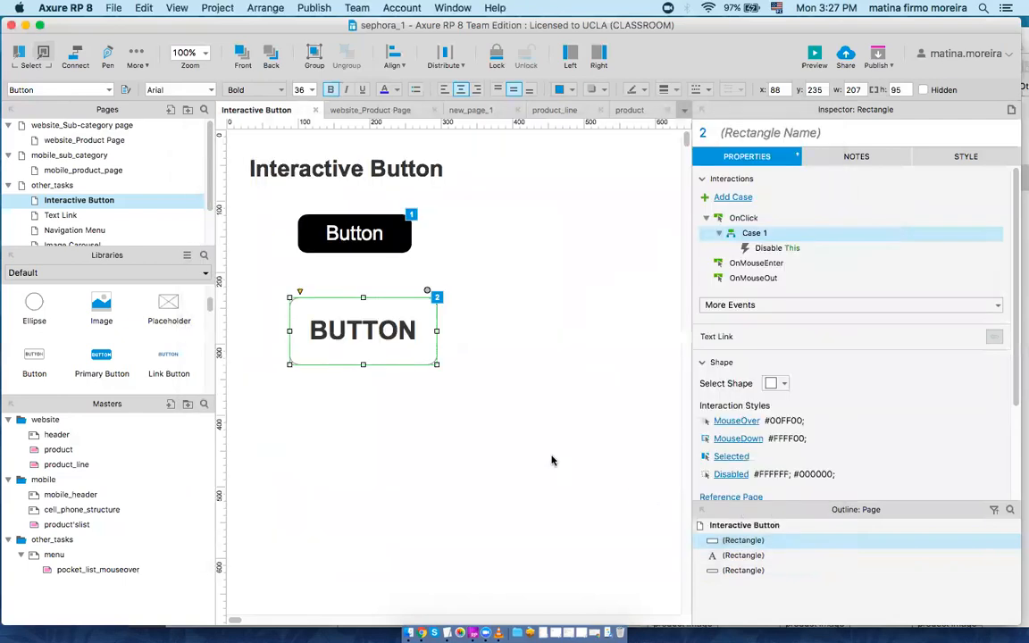
click(551, 460)
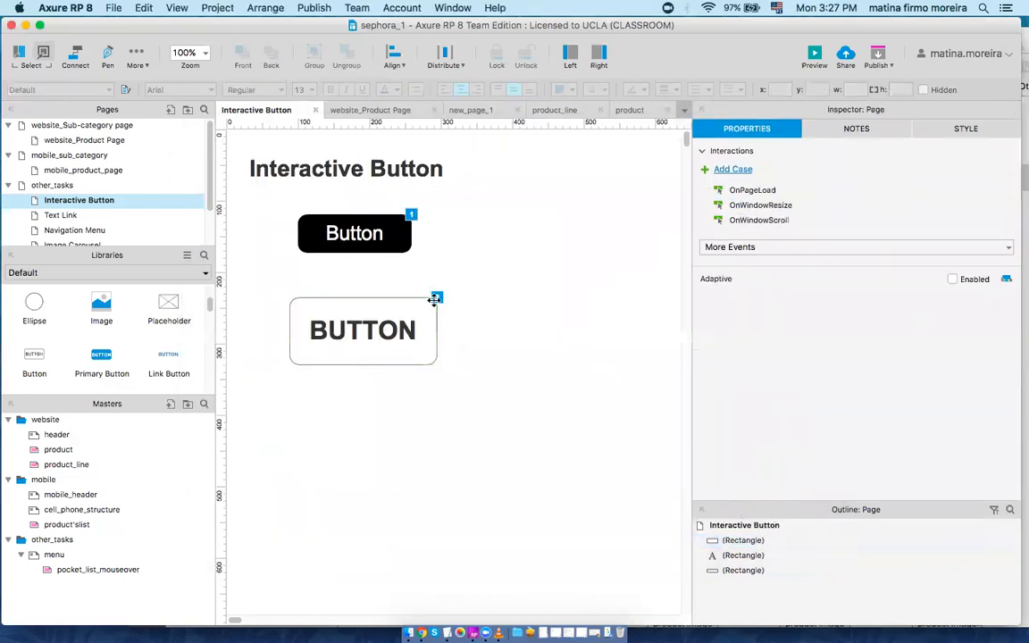
Step: Preview the Interactive Button page in the browser and test the hover and click behaviour of both buttons
click(815, 61)
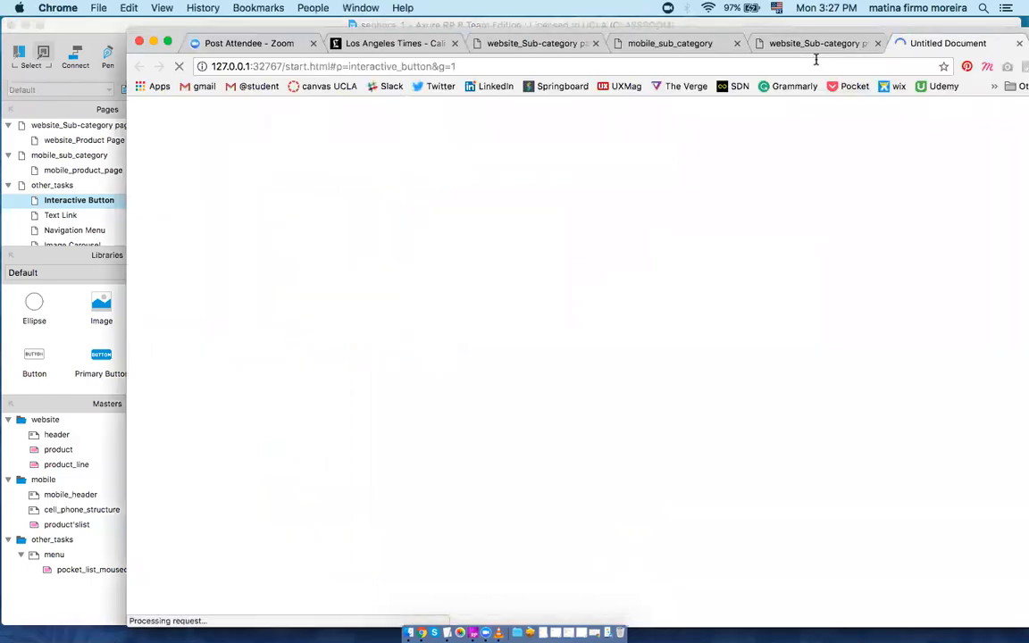
click(476, 215)
click(482, 204)
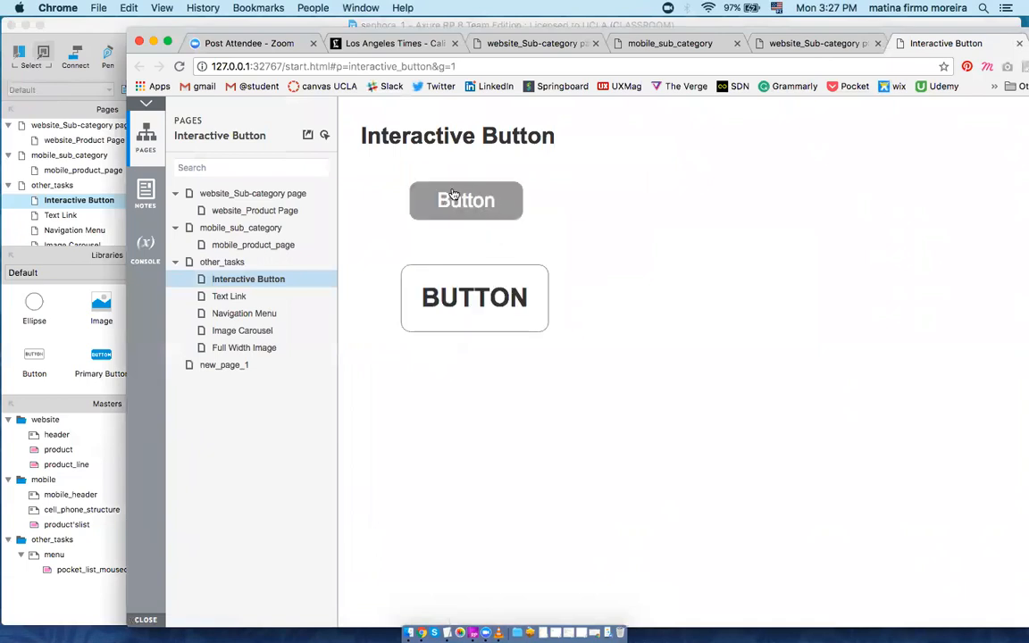
click(505, 298)
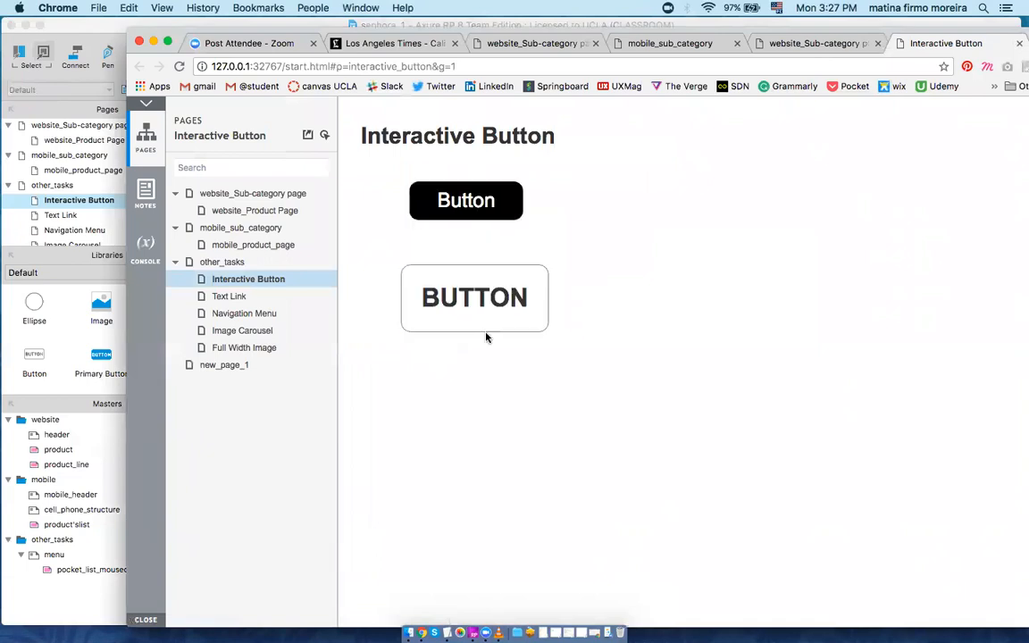
click(480, 322)
click(461, 315)
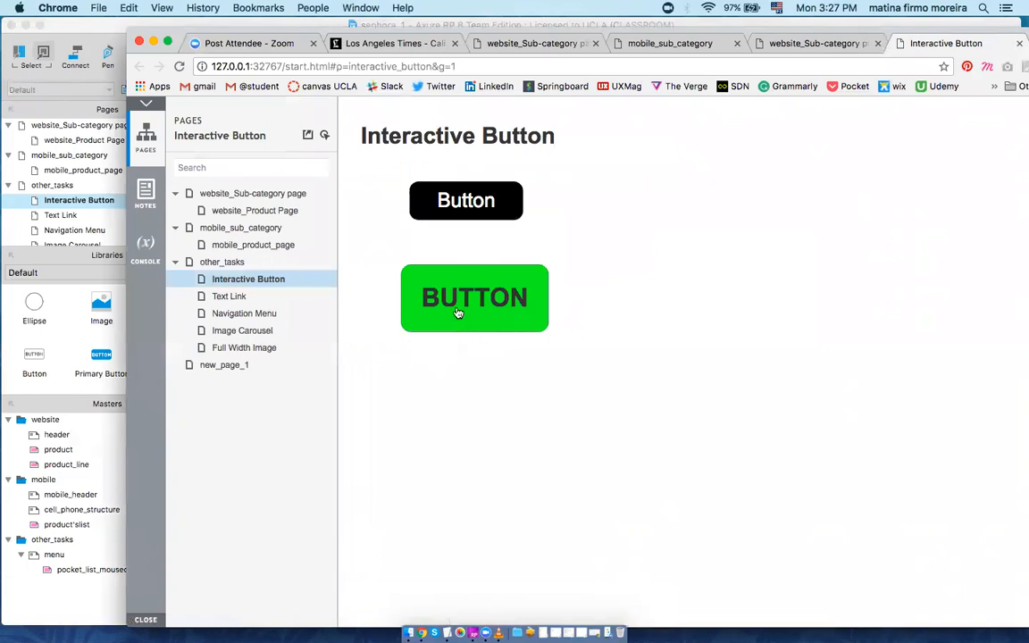
click(513, 284)
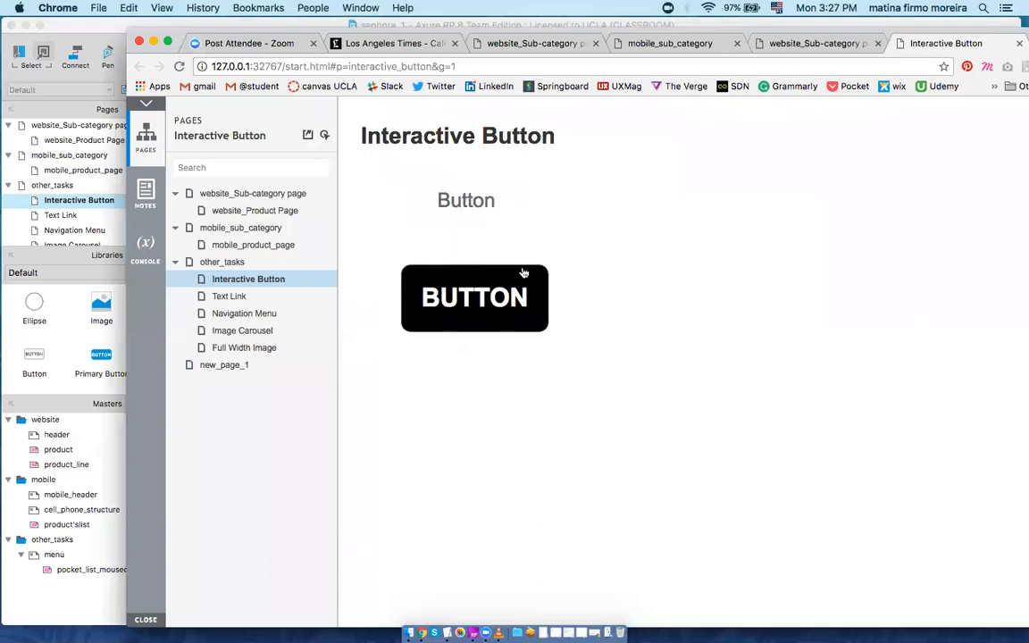
Step: Switch back to Axure, open the Text Link page and insert a text link on "Nam fermentum" pointing to an external URL
click(86, 33)
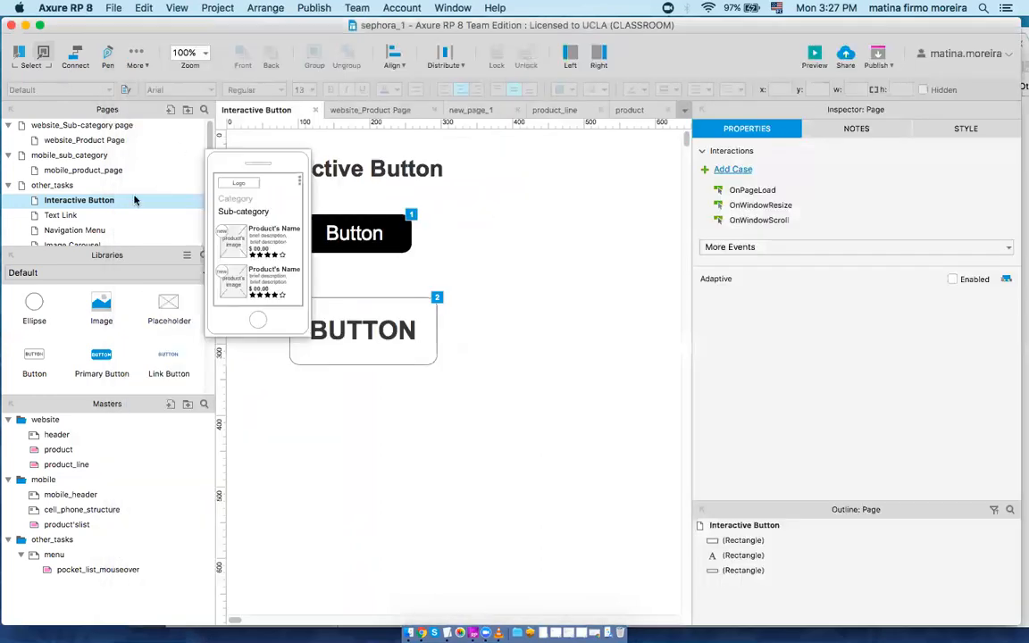
double_click(62, 216)
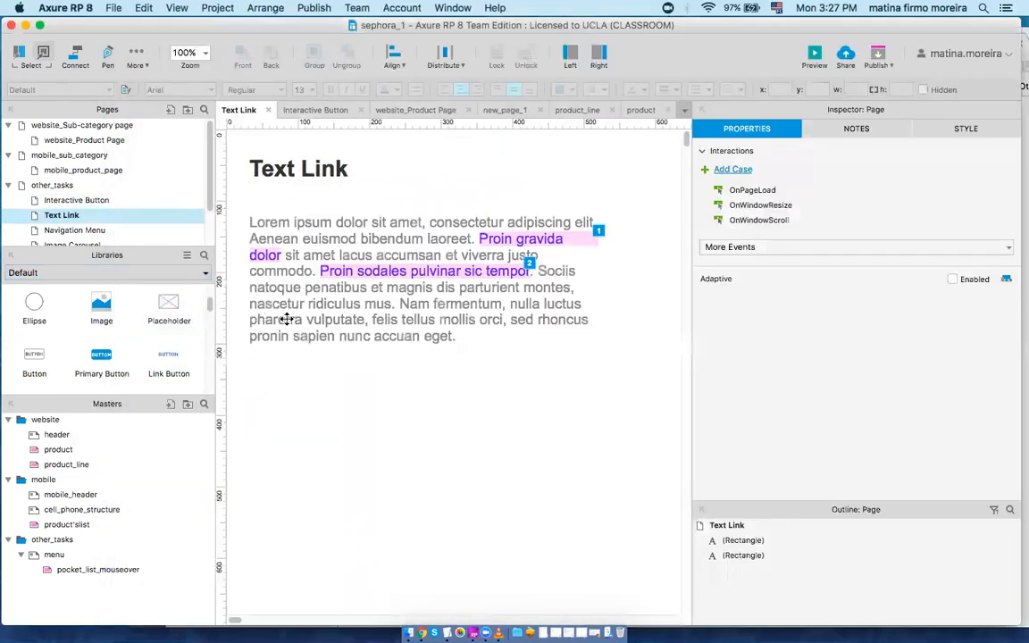
click(356, 302)
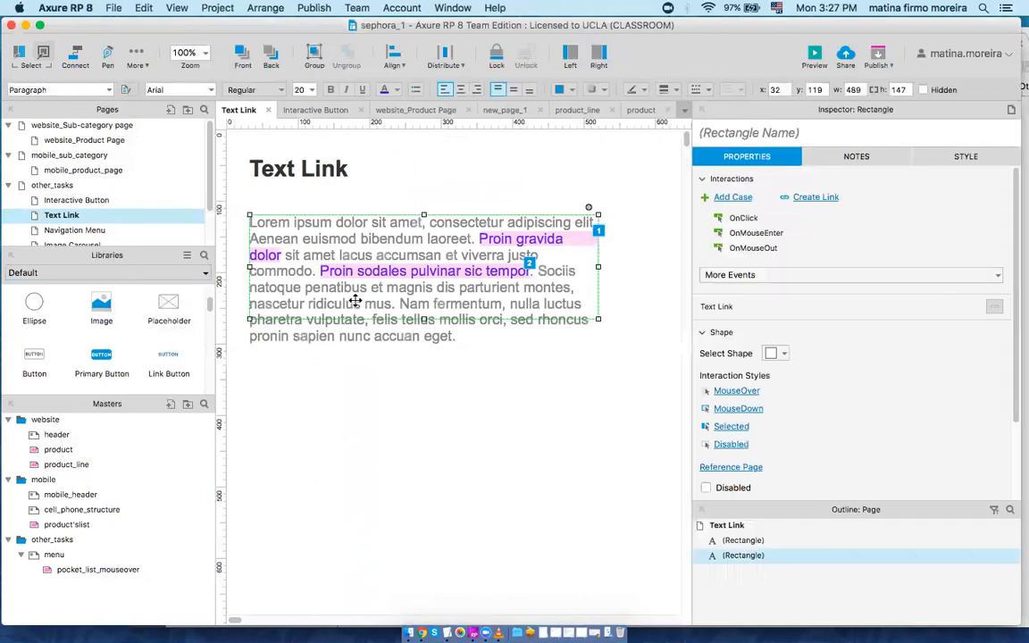
double_click(403, 301)
click(400, 303)
drag(400, 304, 502, 305)
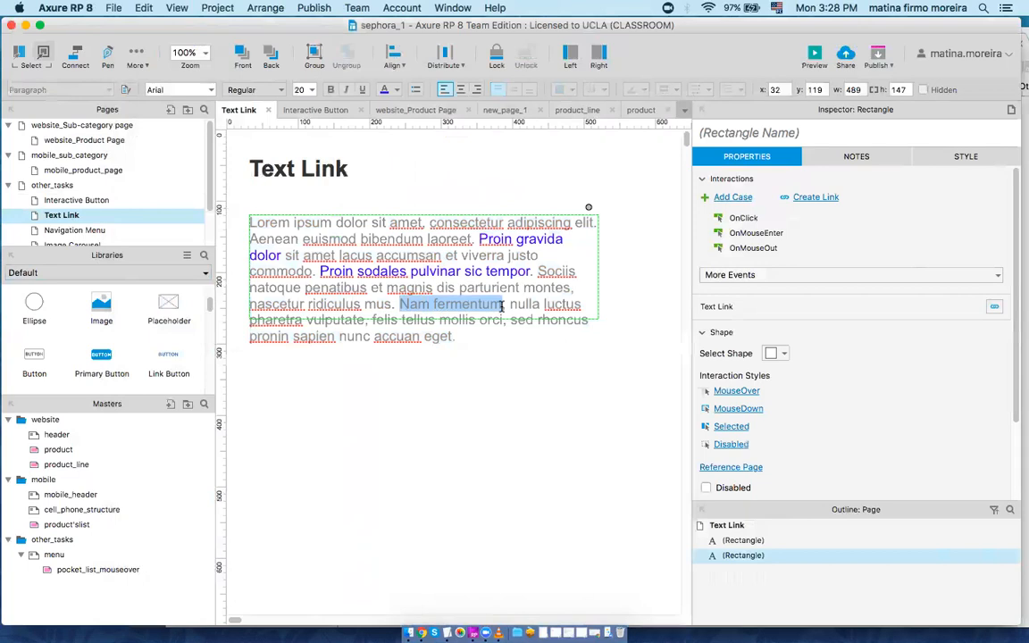
right_click(490, 304)
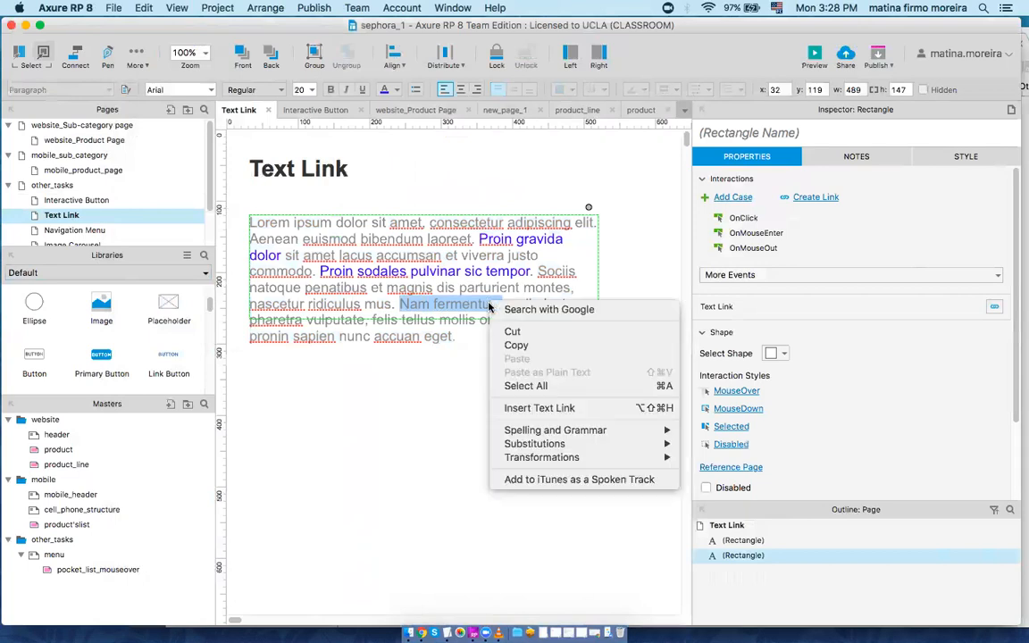
click(568, 409)
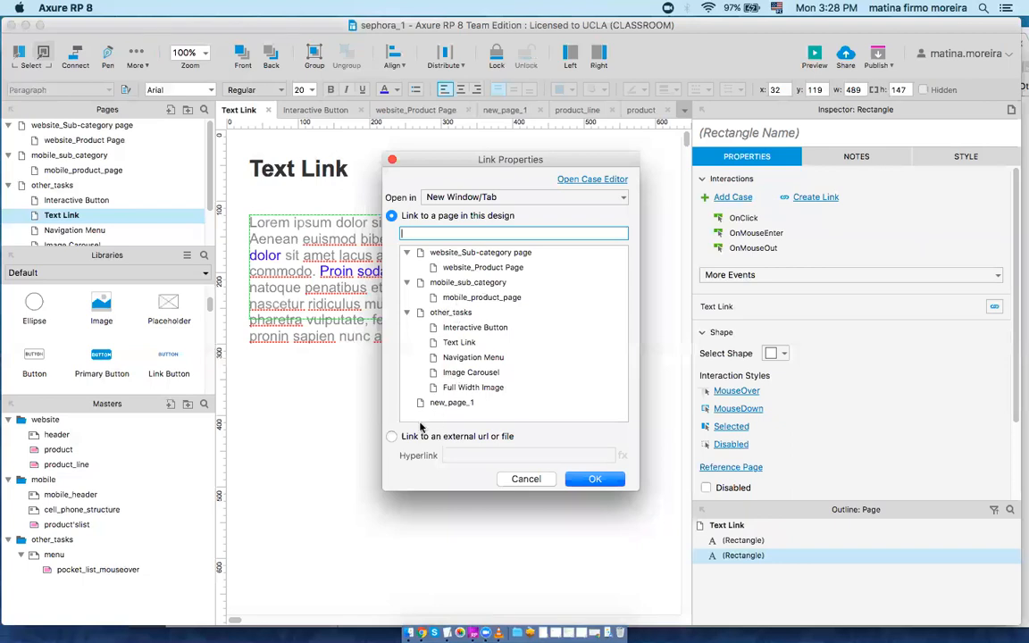
click(391, 437)
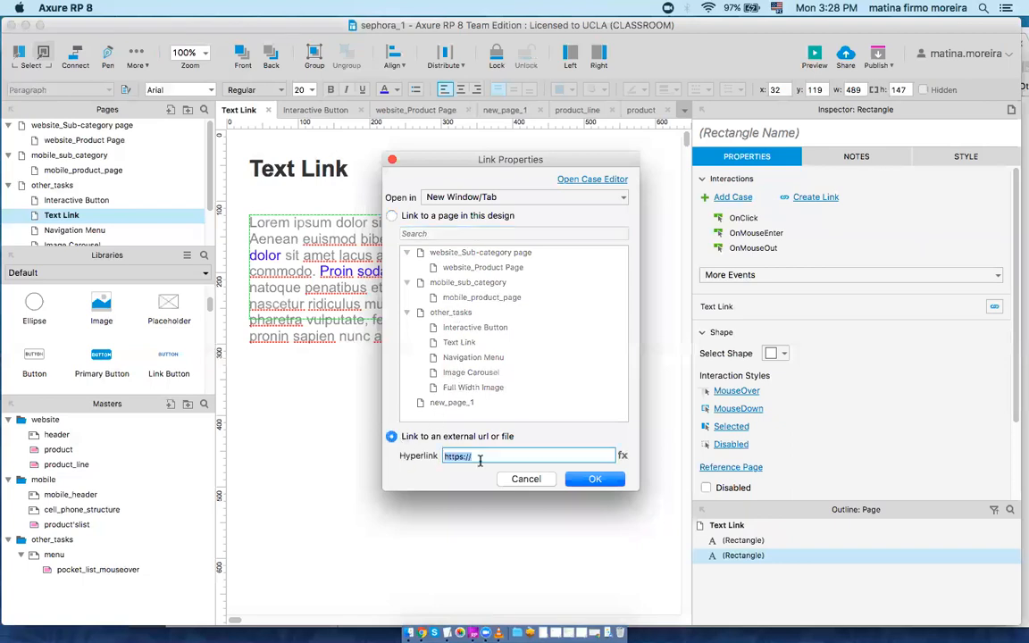
click(521, 456)
text(www.latimes.com)
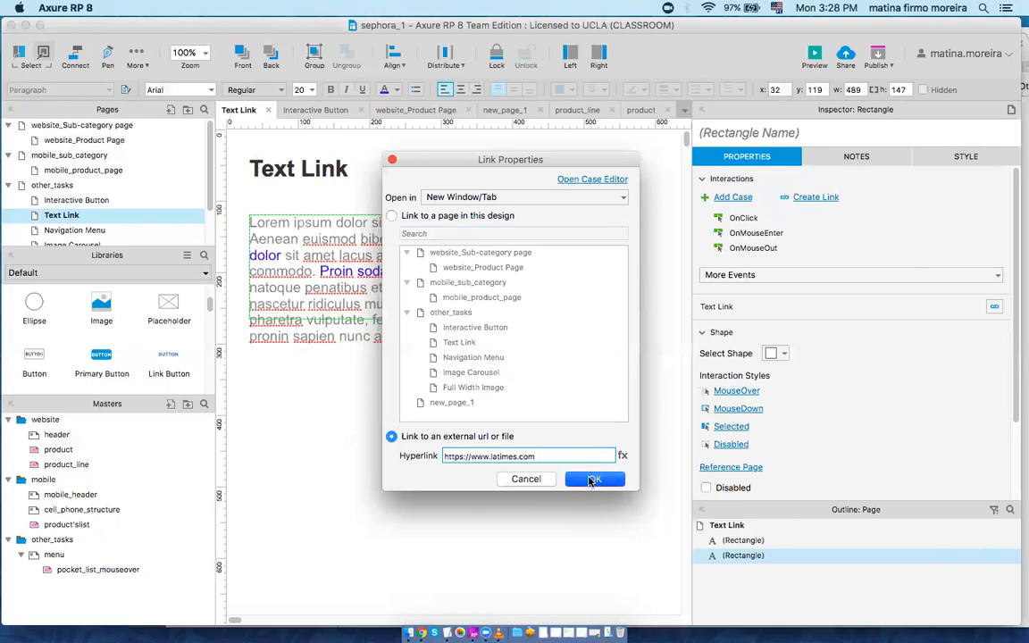
click(591, 480)
click(549, 438)
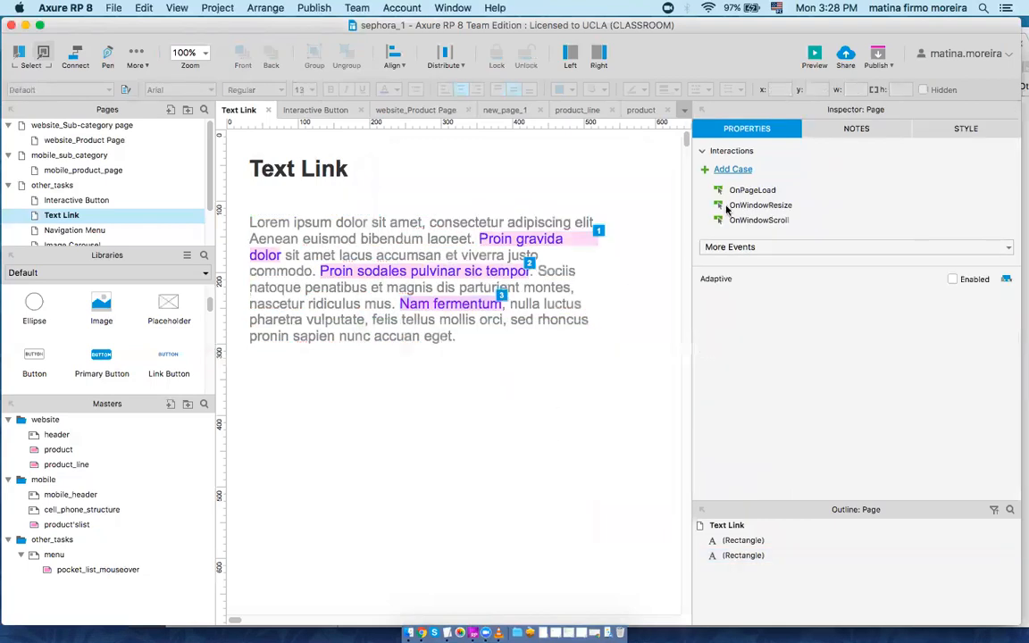
Step: Preview the Text Link page in Chrome and follow the "Nam fermentum" link to test it
click(815, 57)
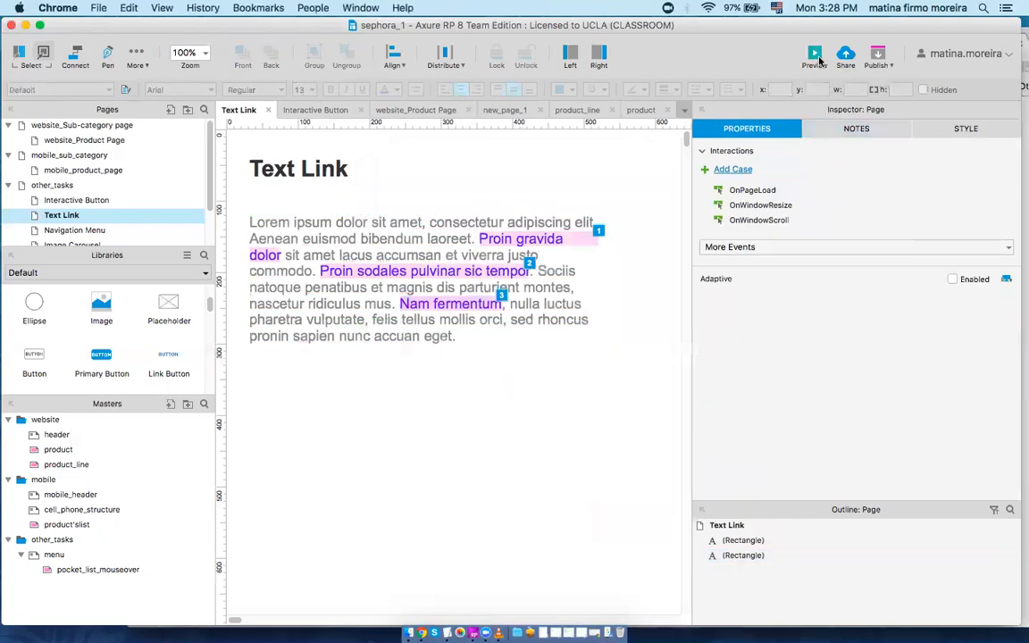
drag(897, 33, 799, 39)
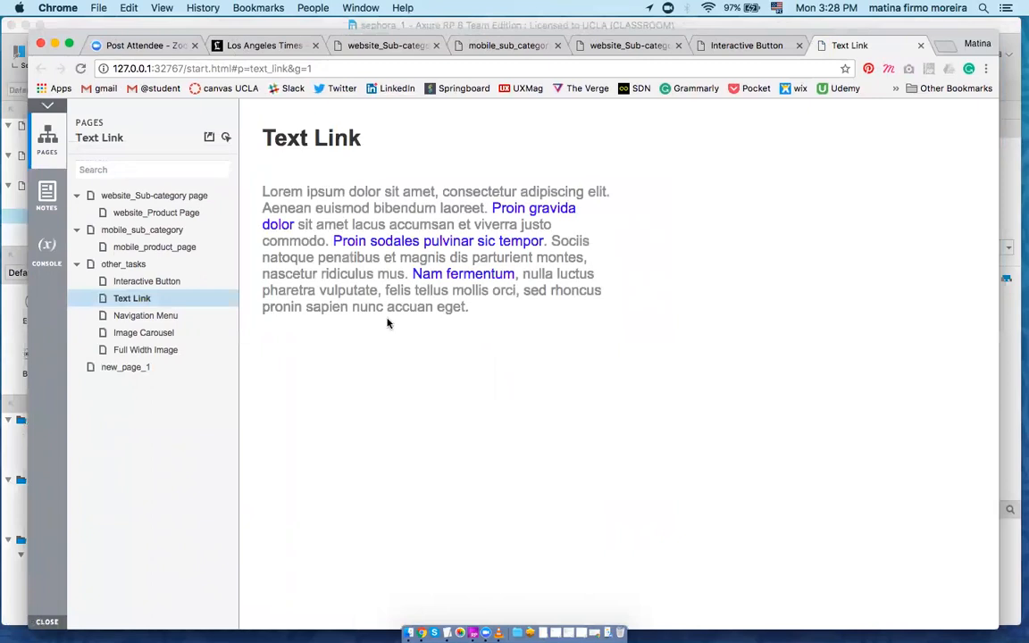
click(442, 276)
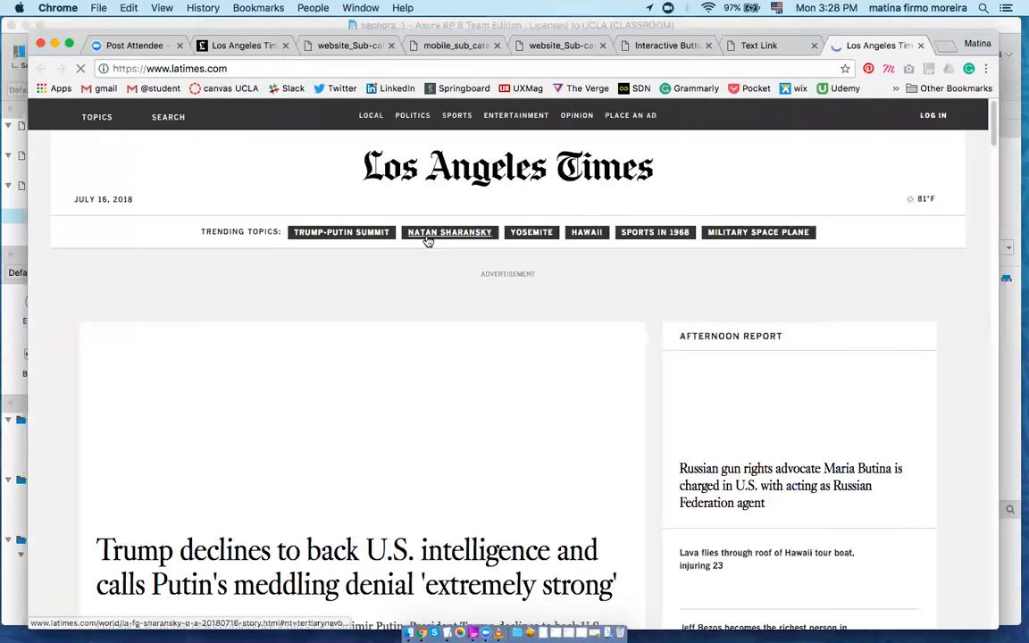
Step: Close the Los Angeles Times and leftover prototype preview tabs, keeping the Zoom tab and one website_Sub-category page tab
click(921, 45)
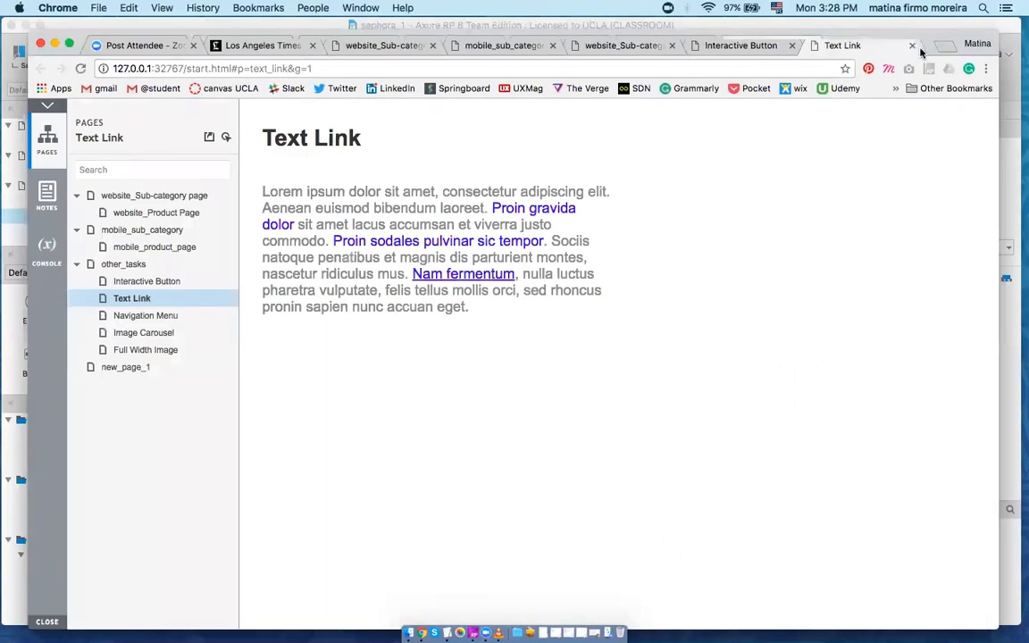
click(921, 45)
click(921, 45)
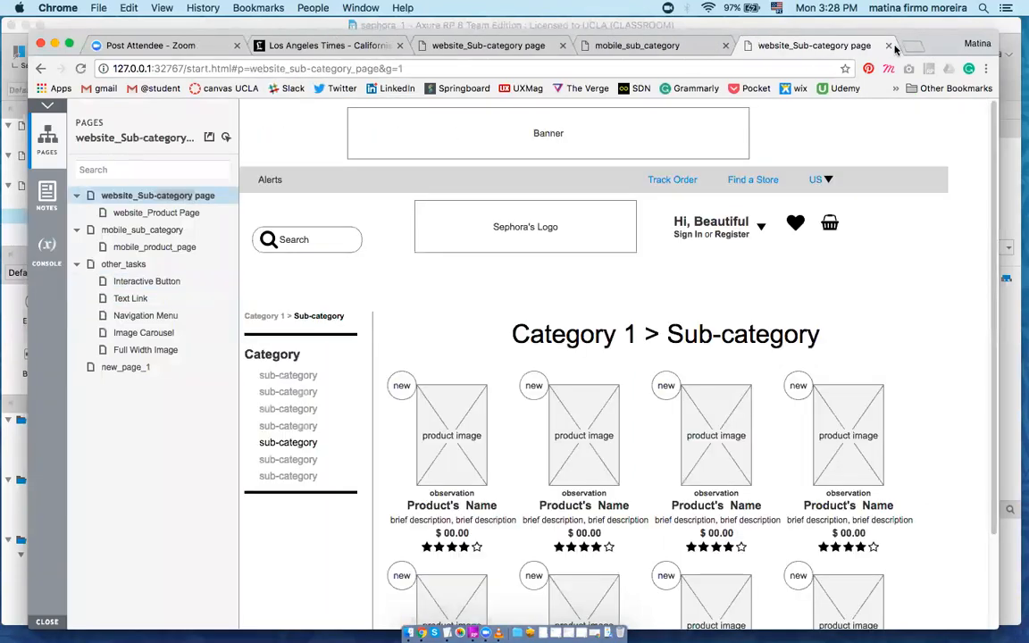
click(893, 47)
drag(891, 37, 882, 67)
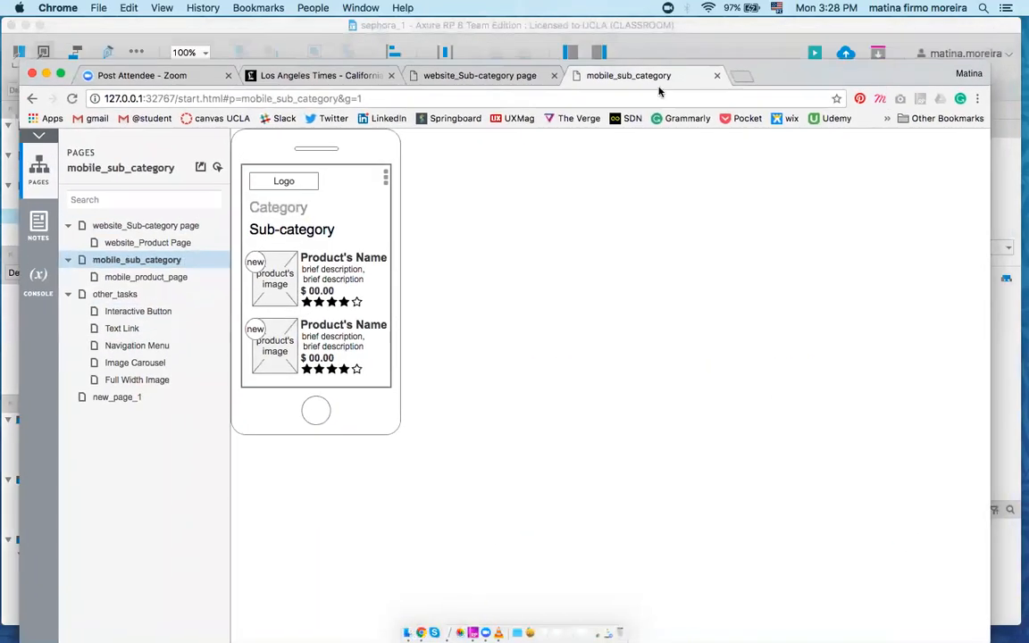
click(717, 77)
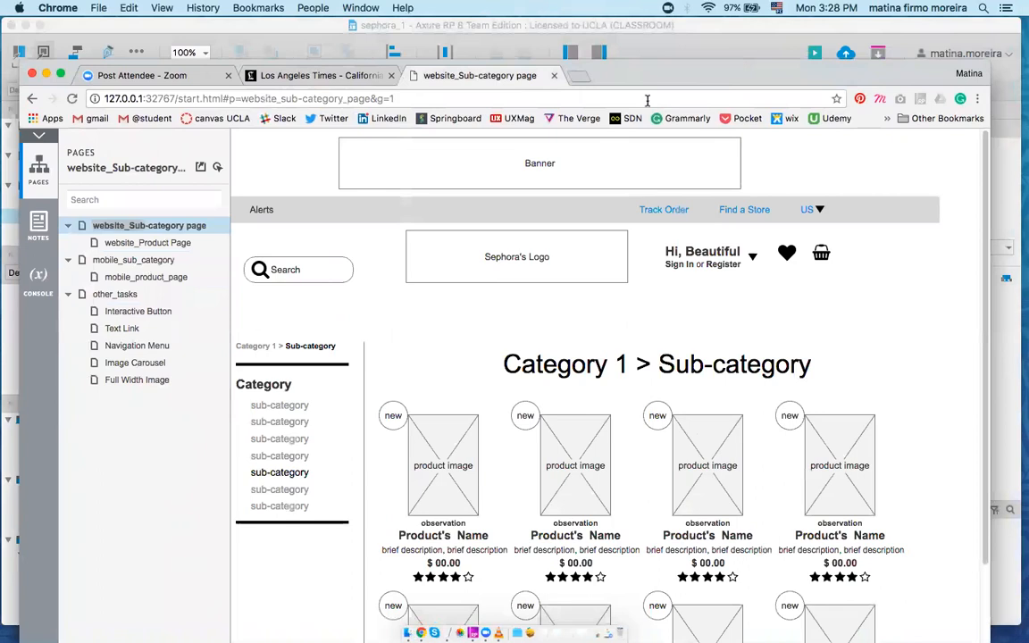
click(391, 75)
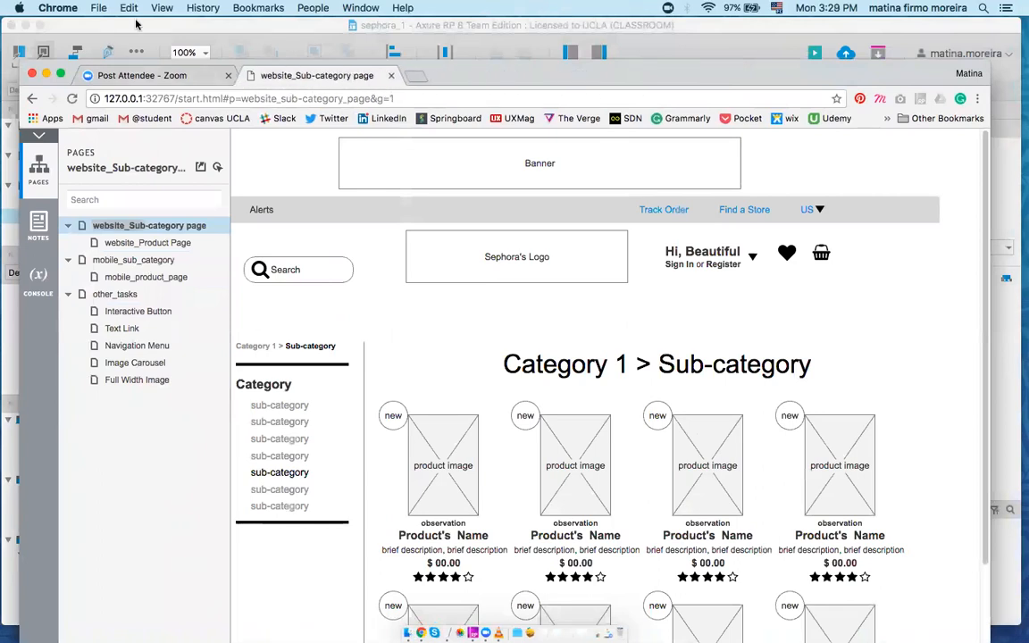
Step: Switch back to Axure RP 8 and open the Navigation Menu page
click(134, 25)
click(84, 231)
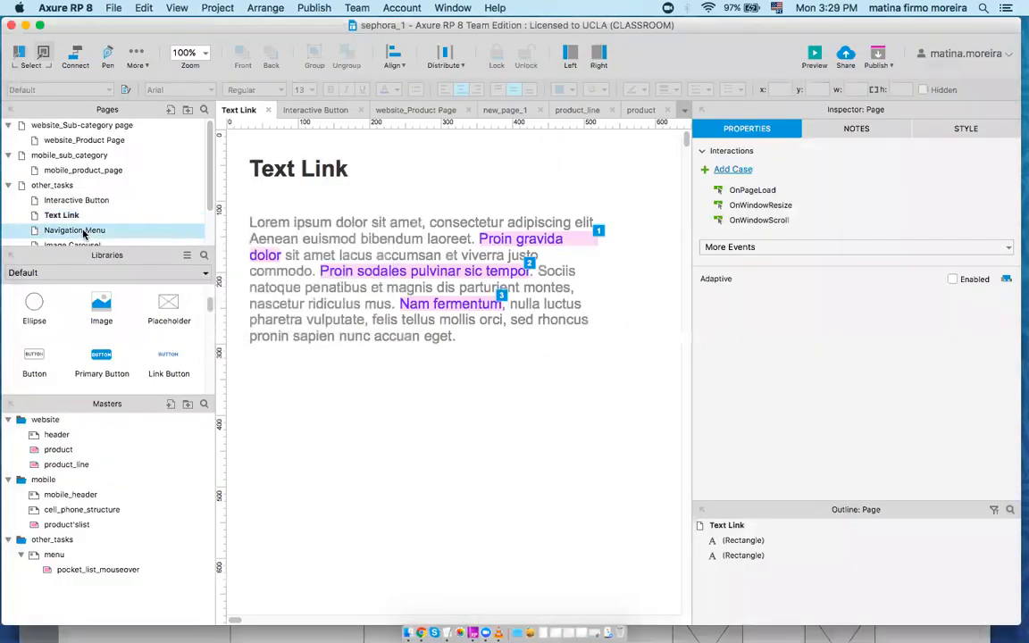
double_click(86, 234)
Step: Delete the page new_page_1 from the project
scroll(213, 225, down, 3)
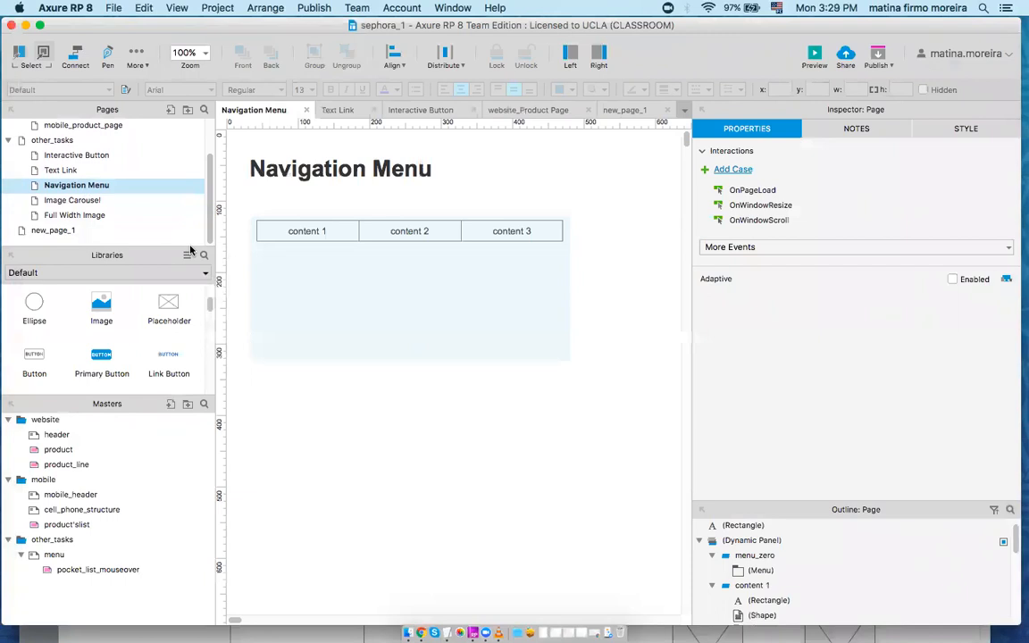
drag(174, 246, 175, 242)
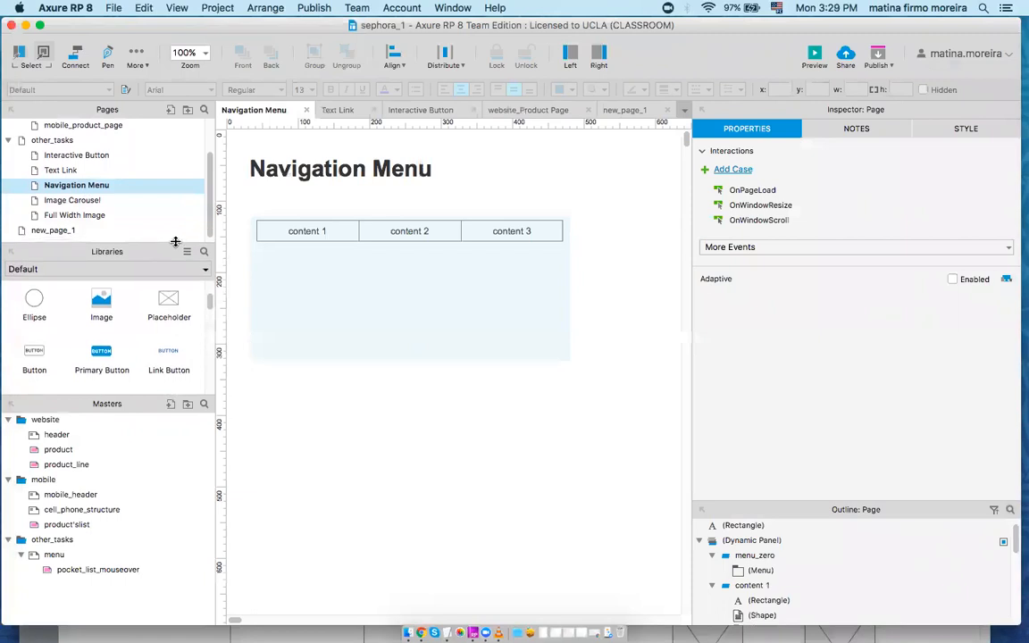
click(72, 231)
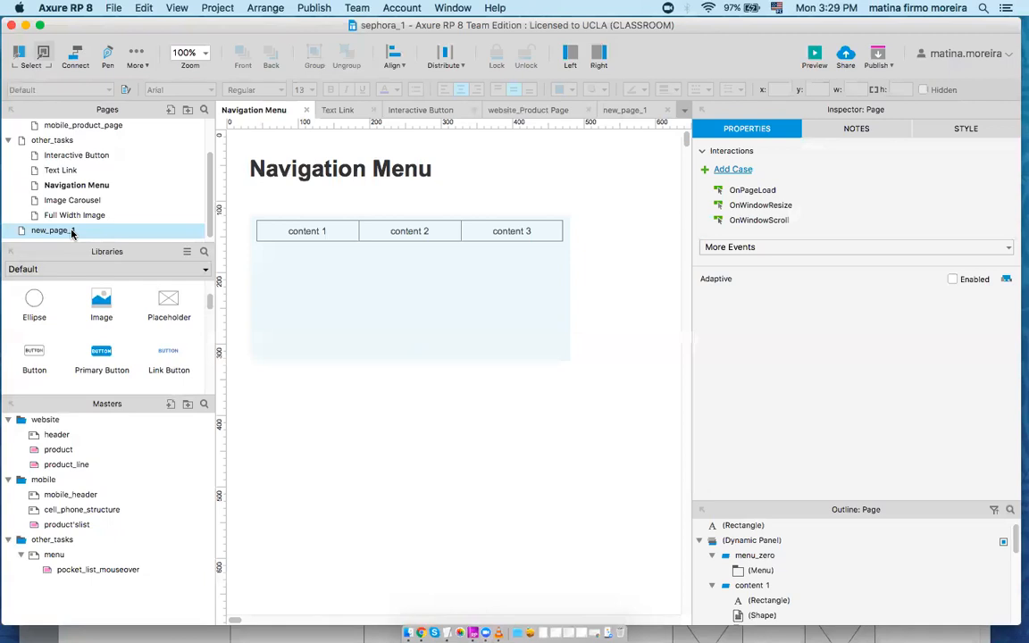
right_click(72, 232)
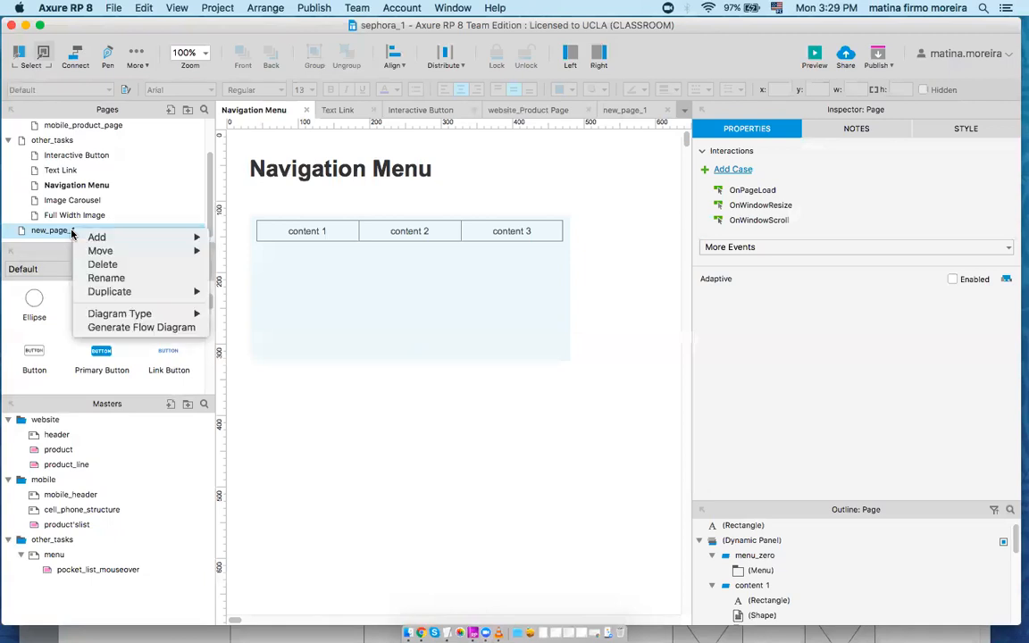
click(102, 265)
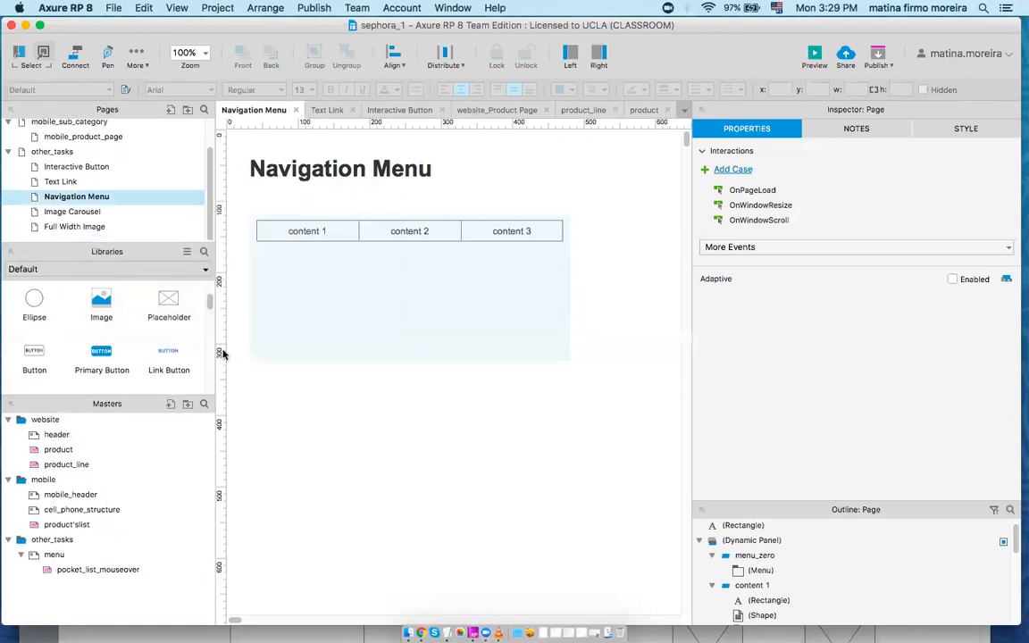
Step: Add a dynamic panel below the existing menu at about x 32, y 351, sized about 449 by 212
drag(210, 303, 212, 335)
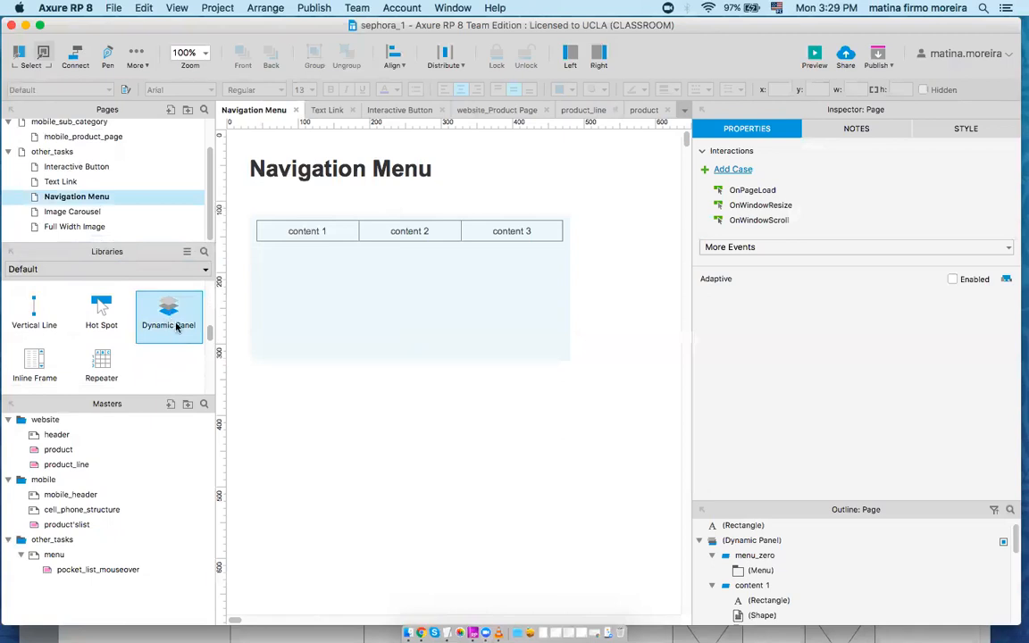
drag(163, 315, 249, 379)
drag(463, 502, 569, 530)
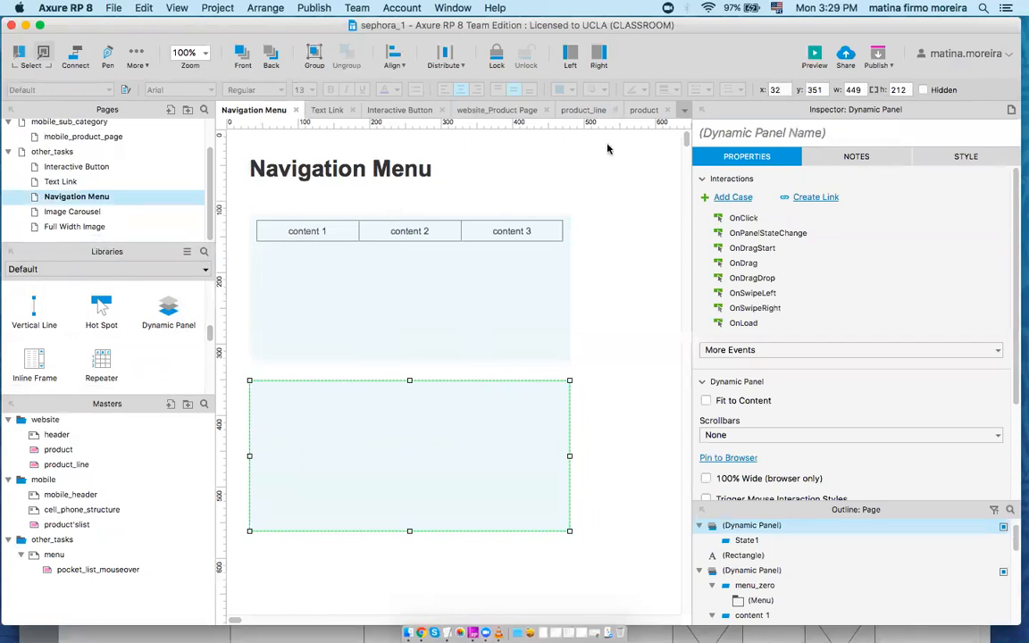
Step: Close every open page and master except the Navigation Menu page
click(670, 109)
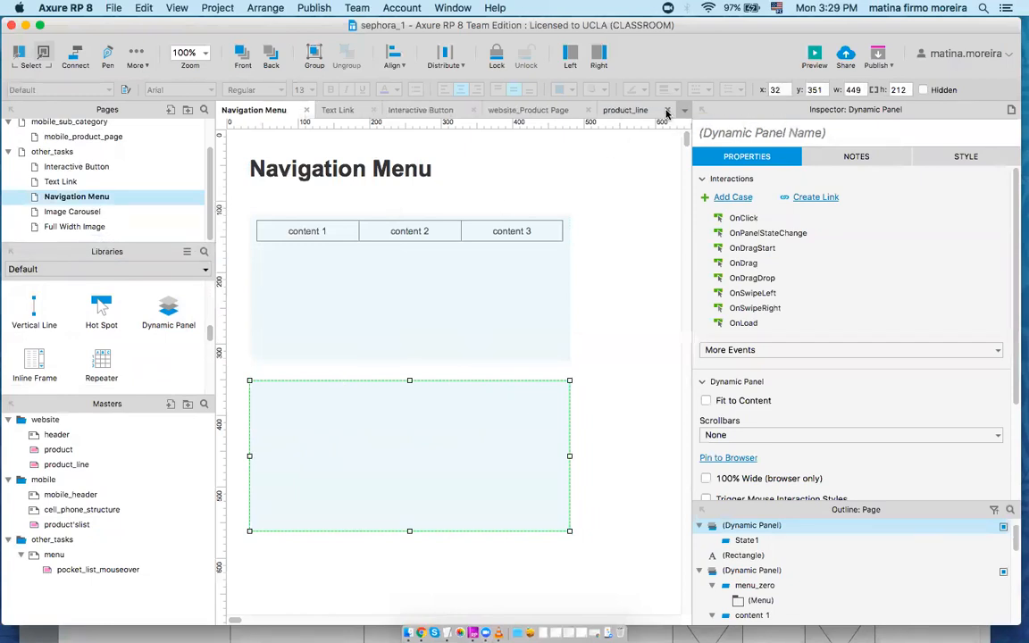
click(668, 110)
click(670, 111)
click(670, 110)
click(667, 111)
click(667, 111)
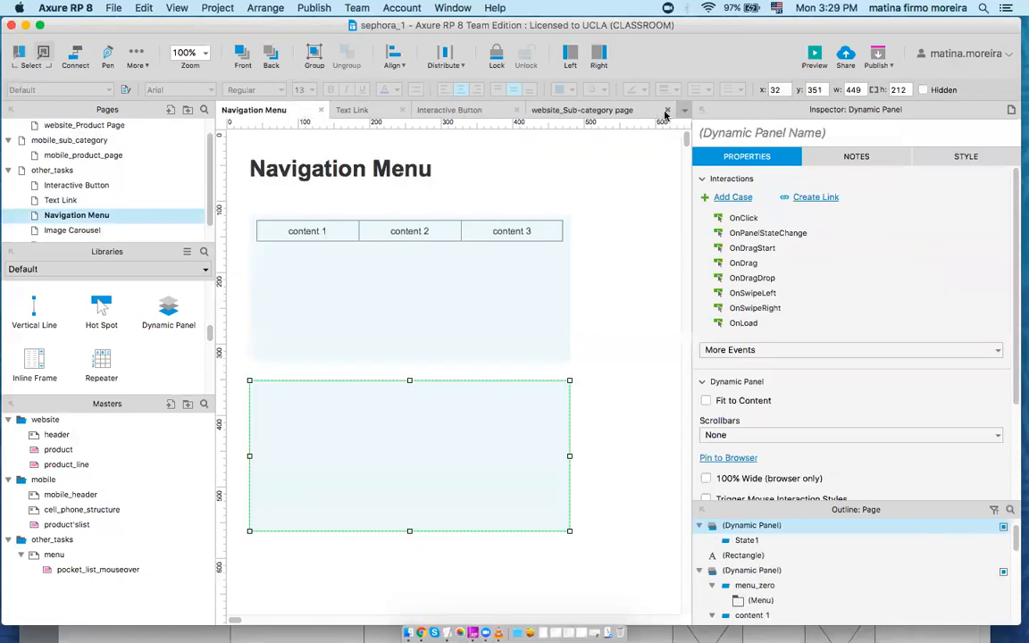
click(667, 111)
click(644, 111)
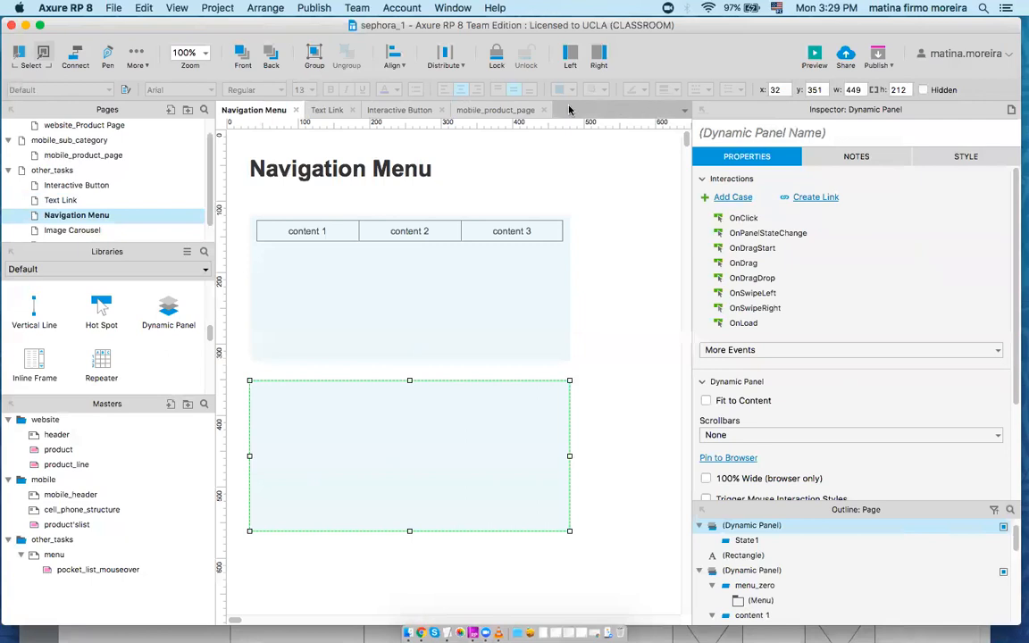
click(542, 110)
click(442, 110)
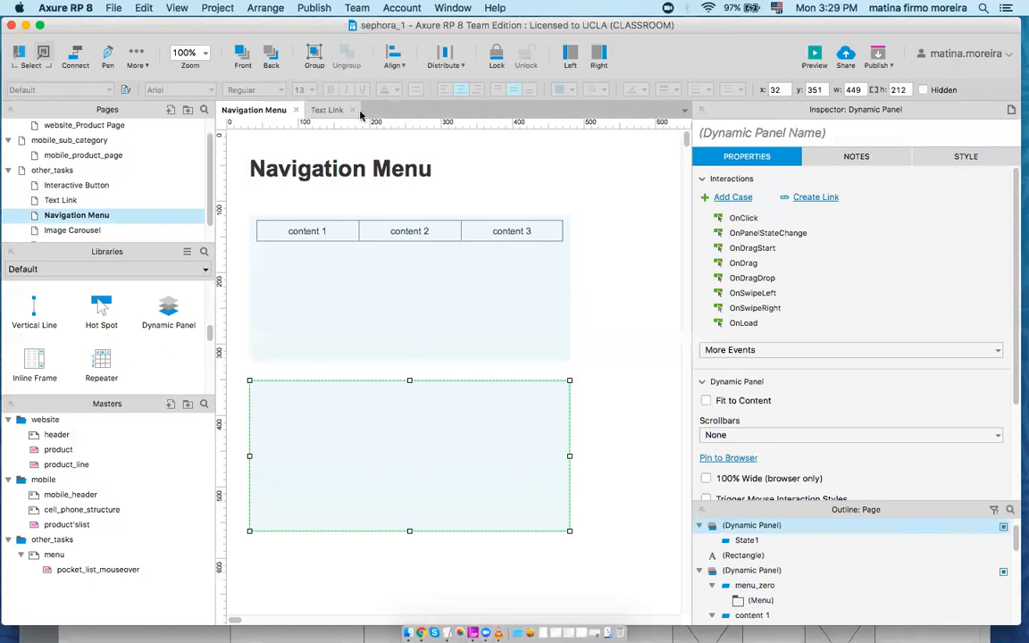
click(352, 110)
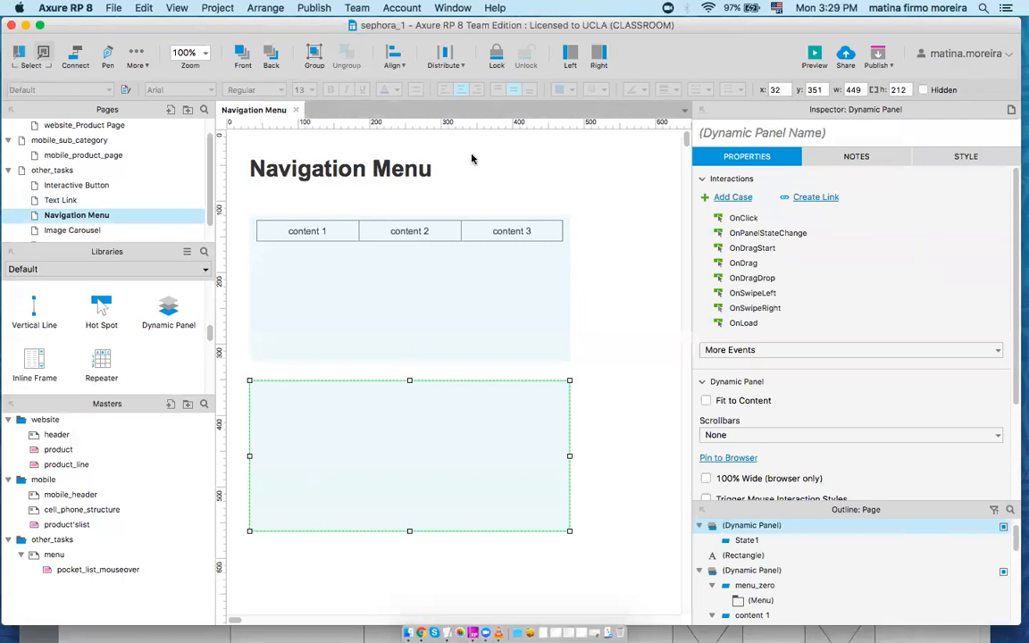
Step: Name the new dynamic panel test_1 and add two more panel states to it
click(590, 432)
click(388, 429)
double_click(388, 429)
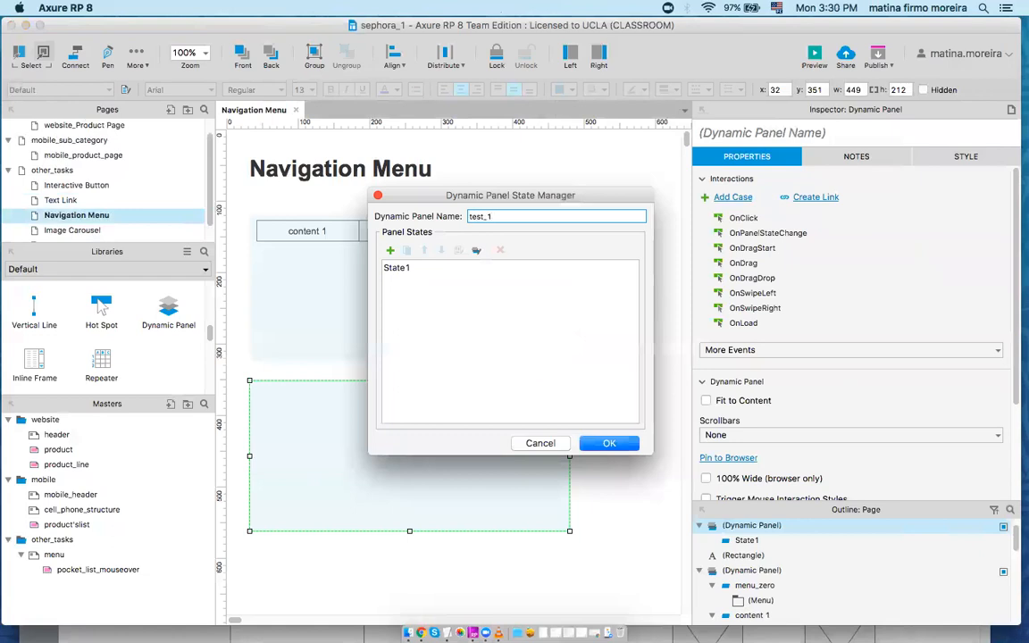
click(441, 295)
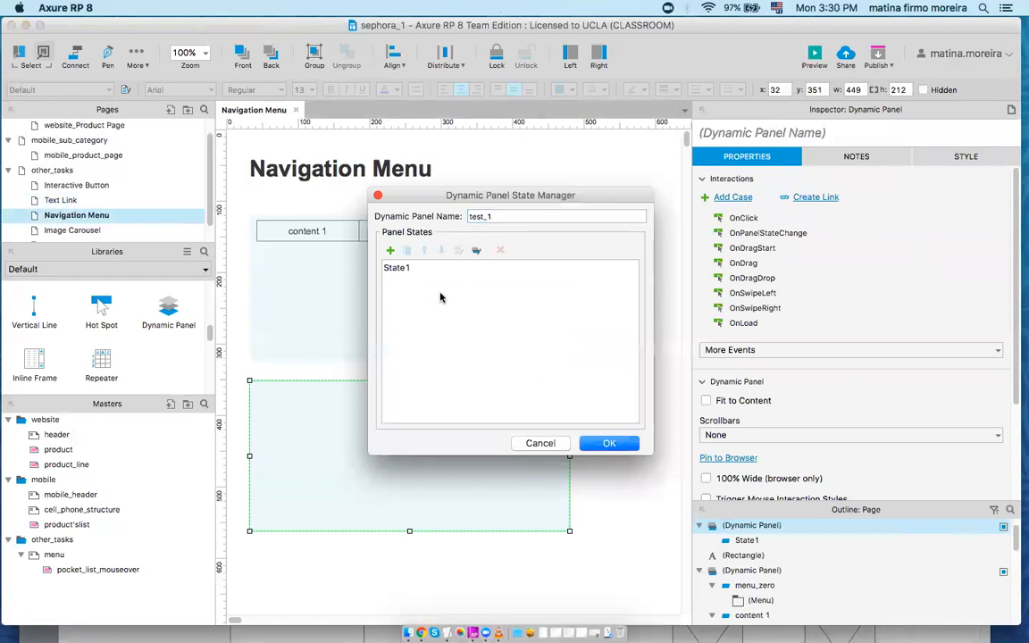
click(390, 251)
click(391, 251)
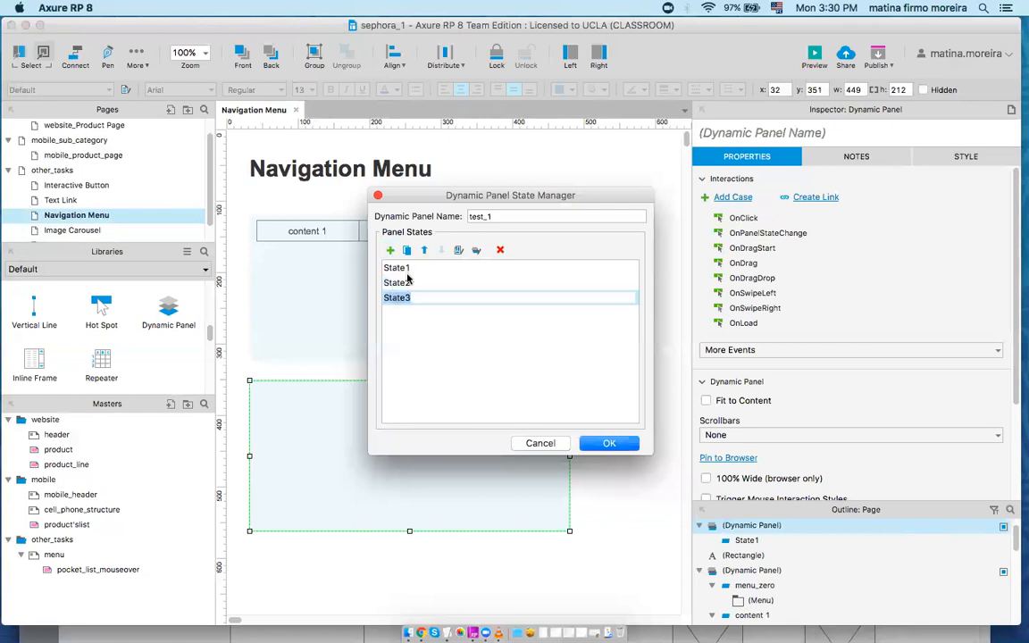
Step: Open State1, State2 and State3 of the test_1 panel for editing, and return to the Navigation Menu page
double_click(398, 268)
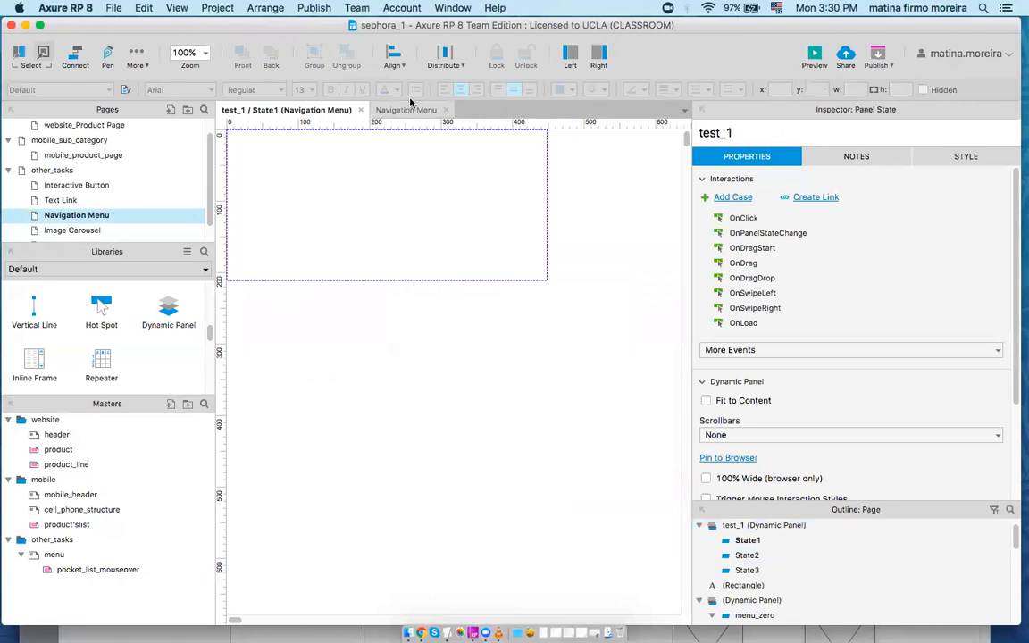
click(397, 110)
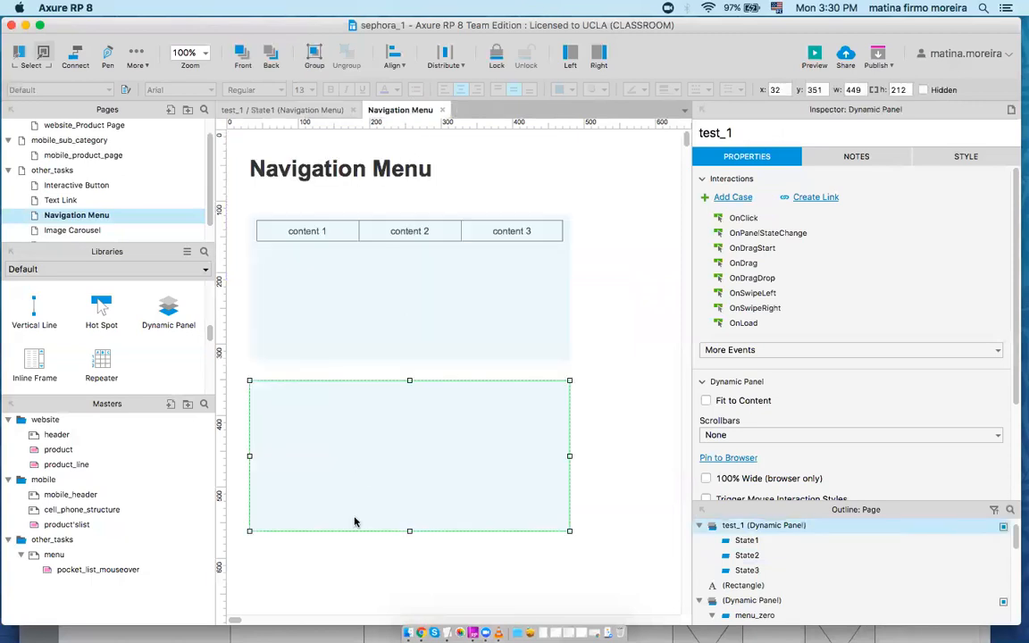
double_click(355, 520)
double_click(398, 284)
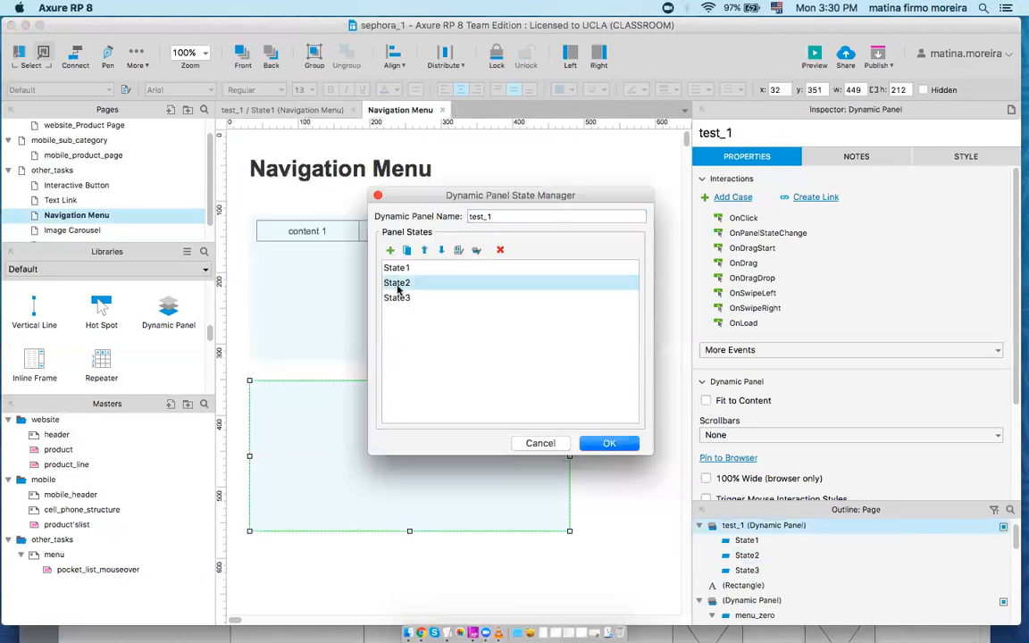
click(557, 112)
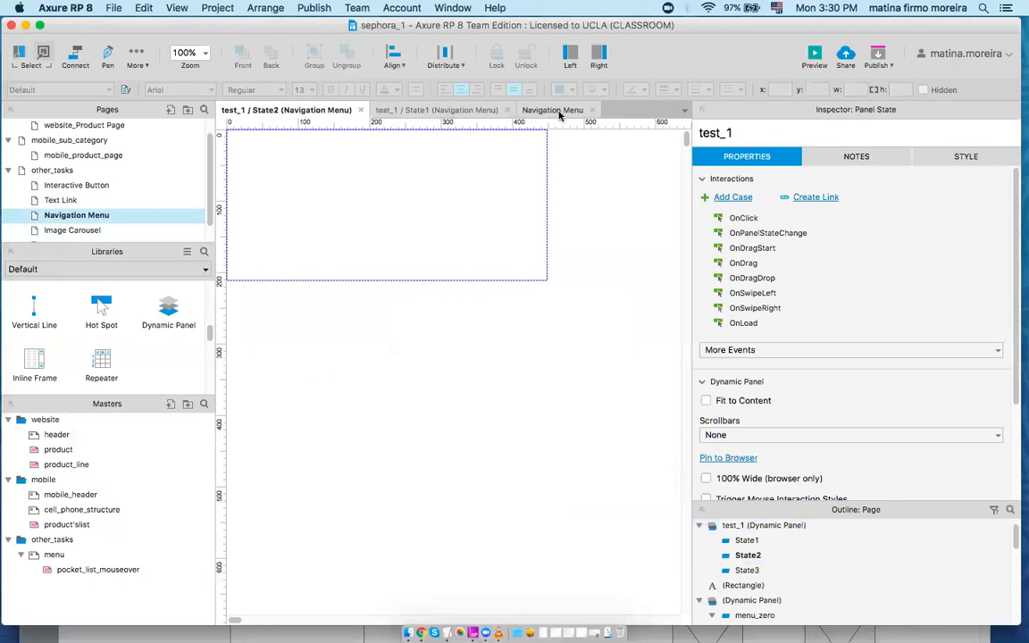
double_click(332, 473)
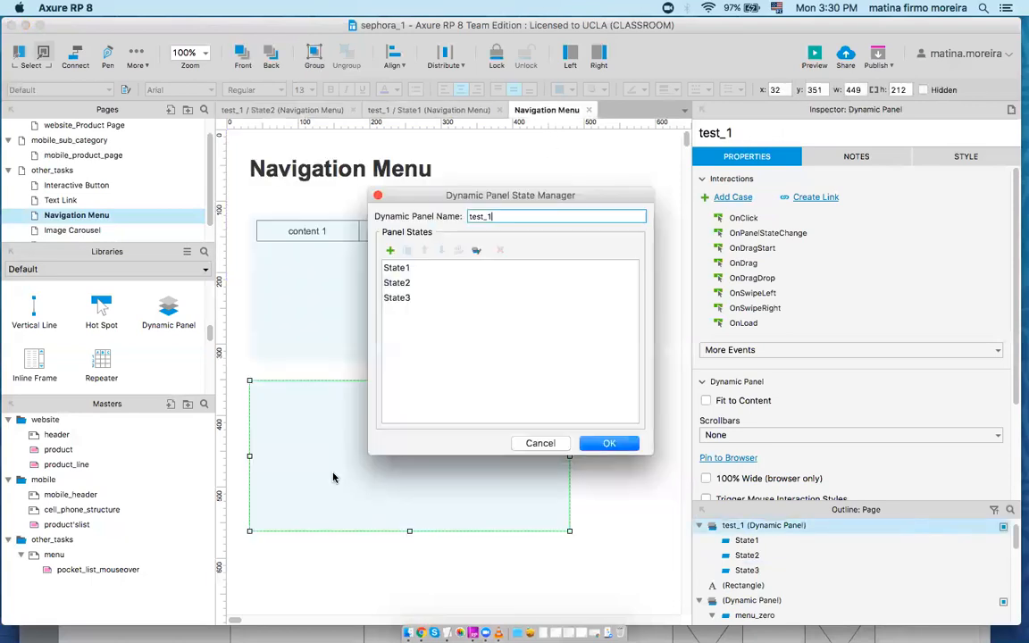
click(398, 301)
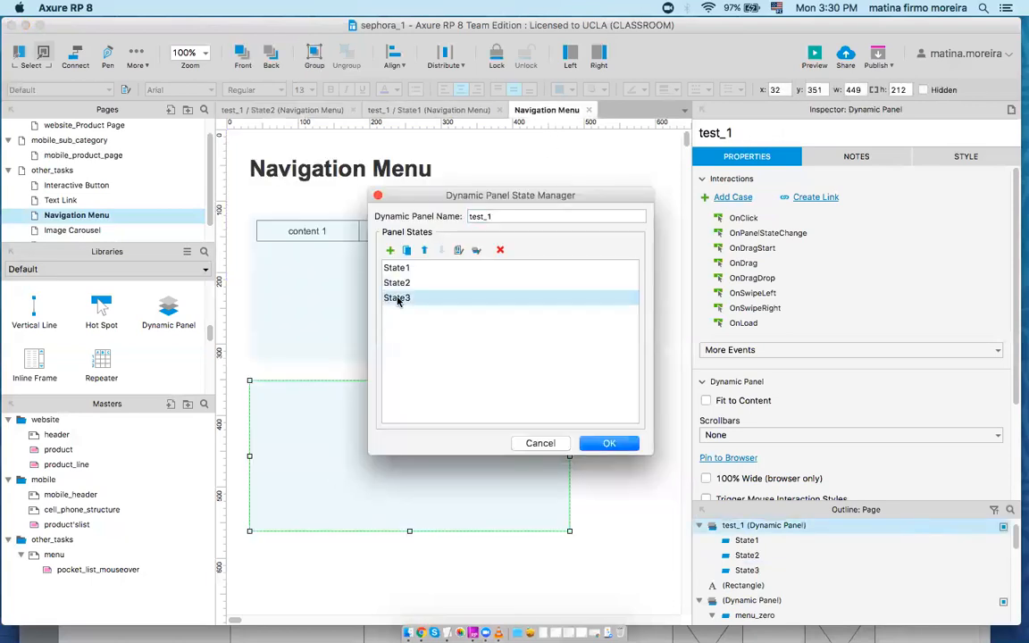
double_click(399, 302)
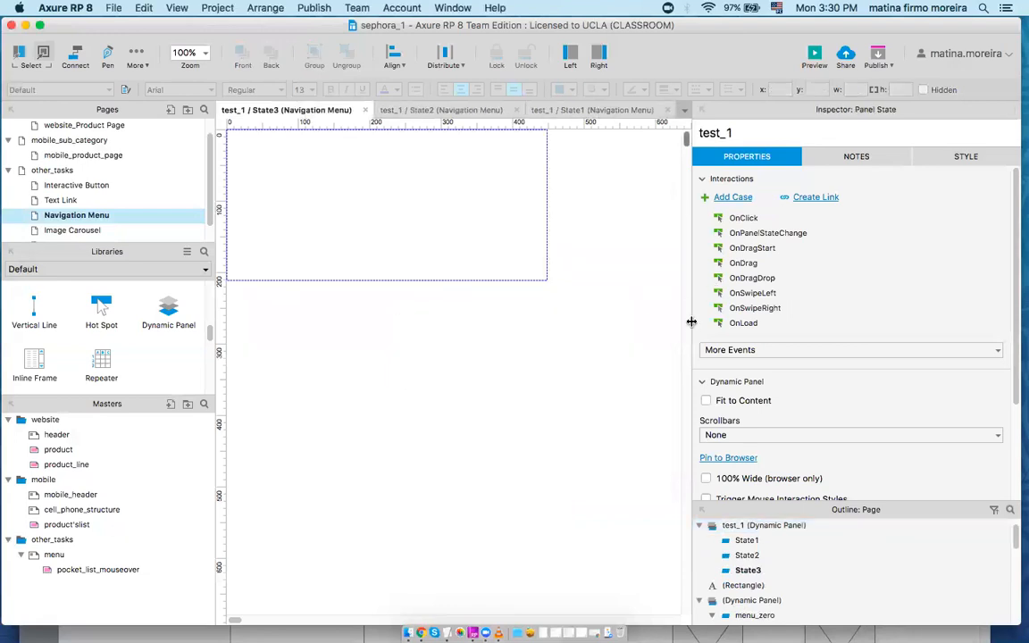
drag(692, 321, 829, 312)
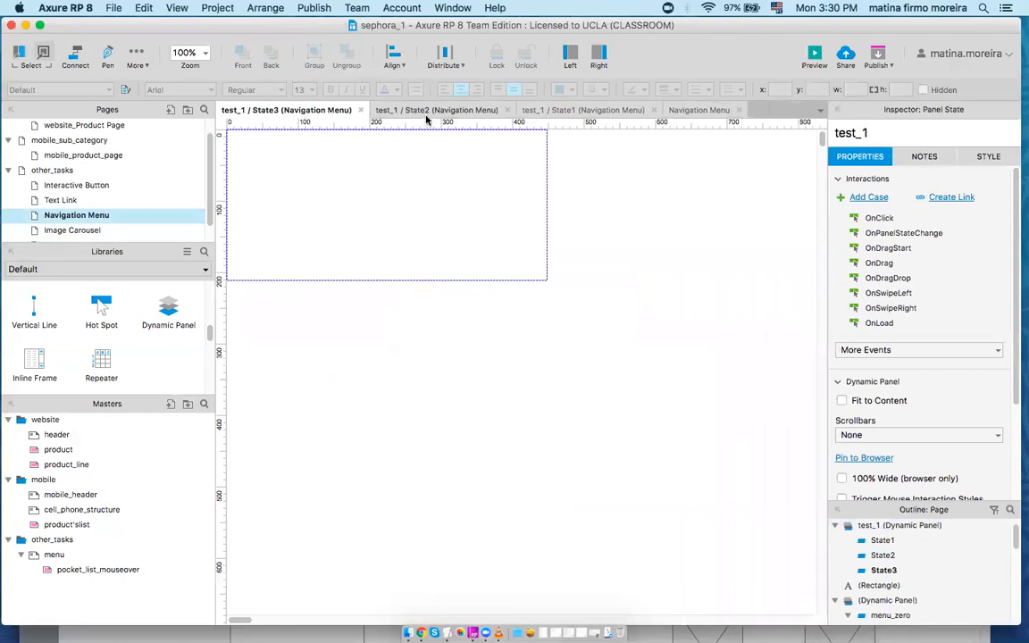
click(699, 111)
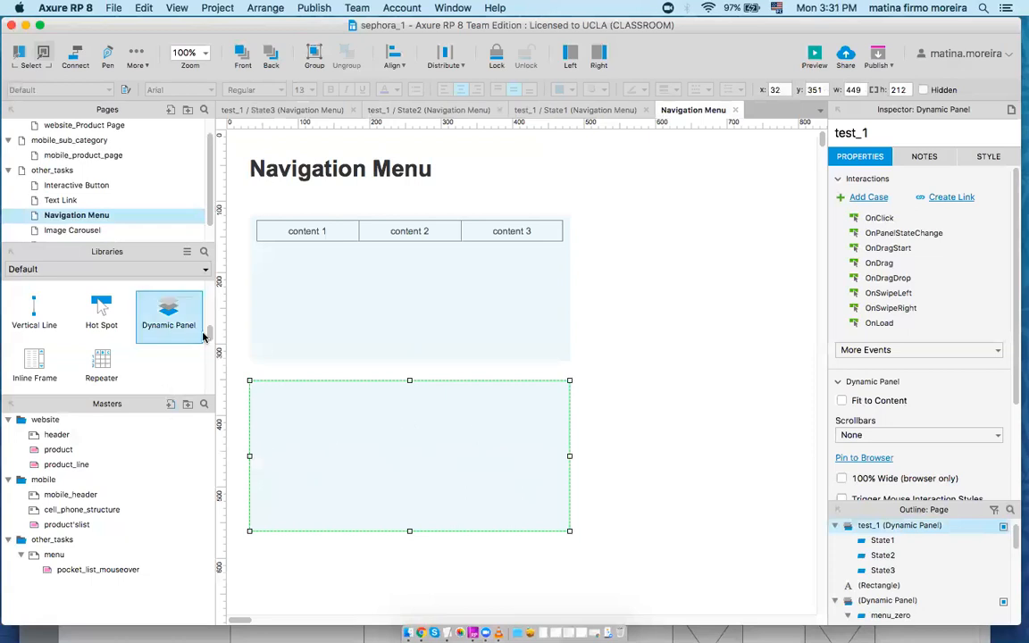
drag(211, 335, 207, 381)
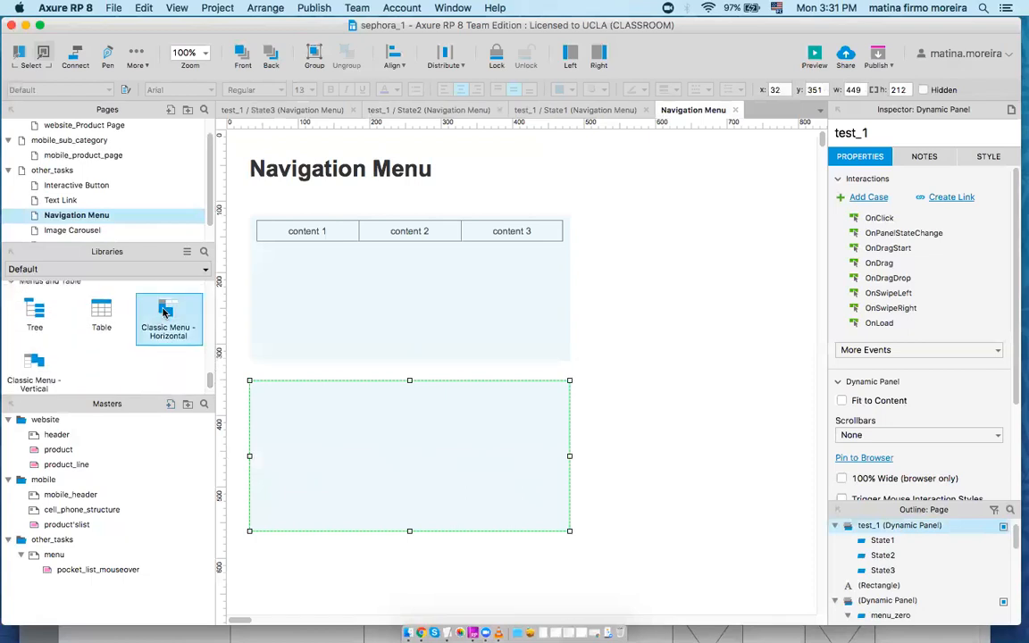
drag(164, 310, 268, 394)
click(393, 438)
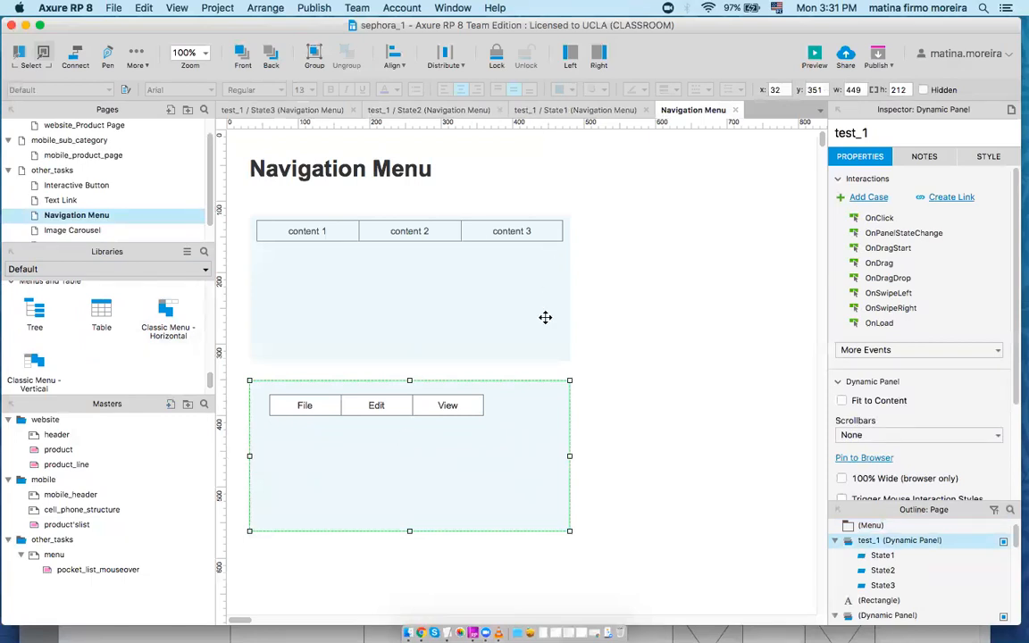
click(457, 414)
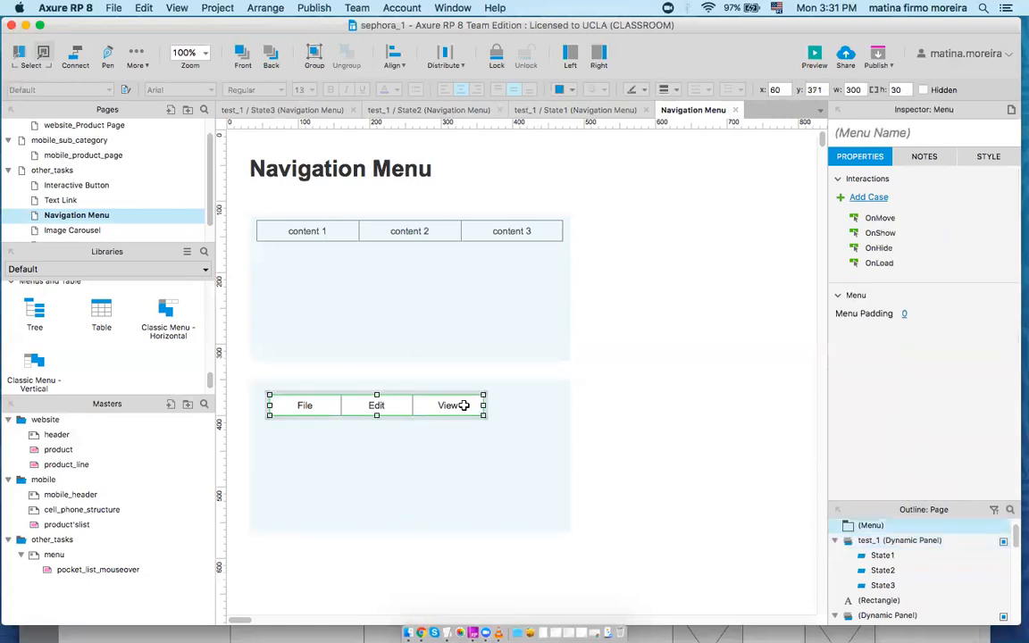
key(Delete)
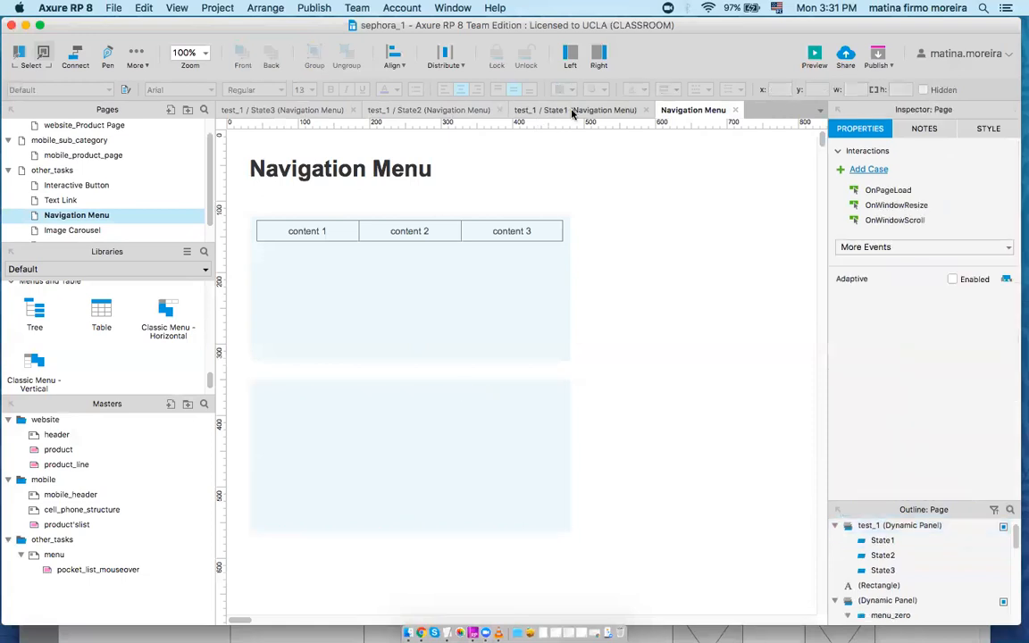
Step: Add a horizontal classic menu near the top of test_1's State1 and label its items 1, 2 and 3
click(572, 110)
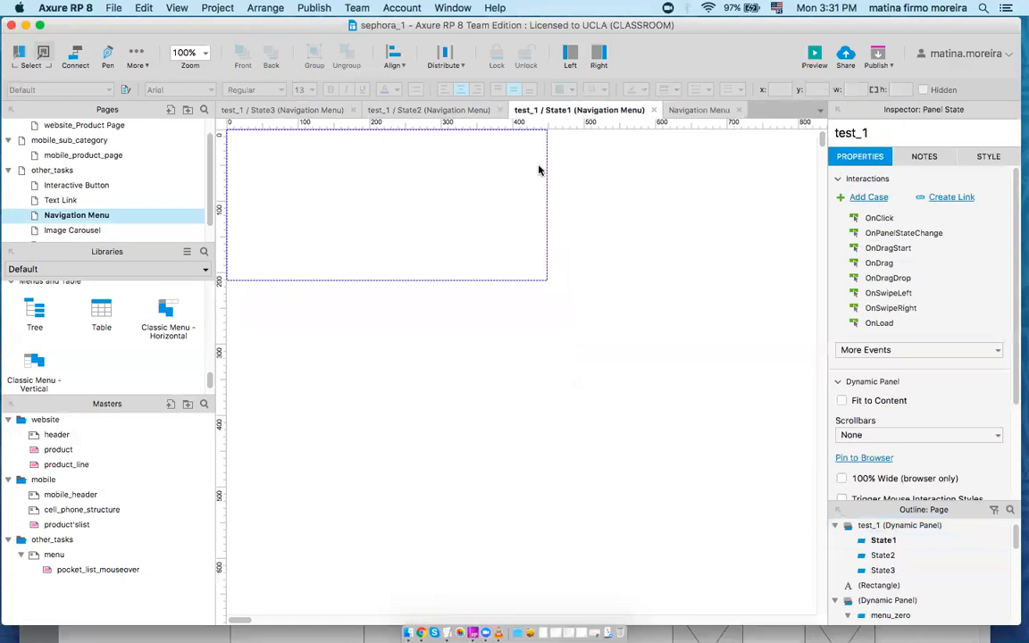
drag(152, 321, 272, 130)
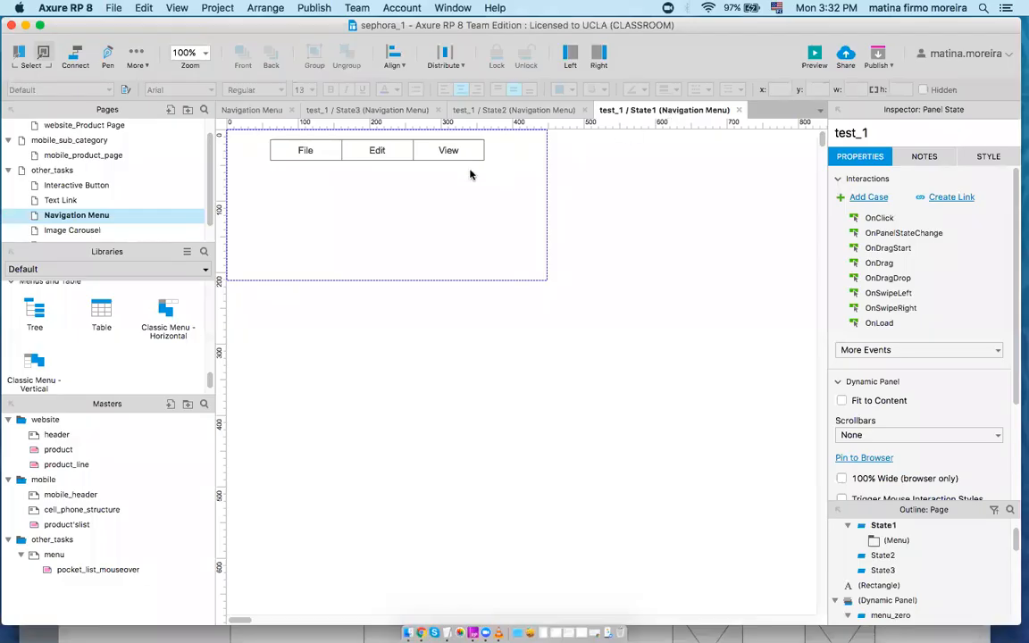
double_click(304, 150)
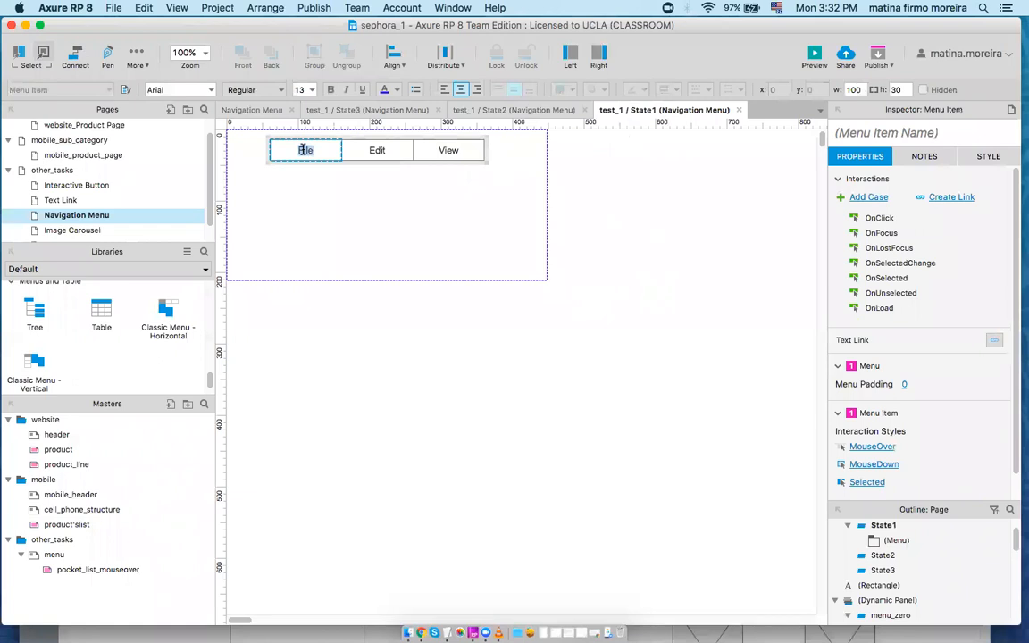
text(1)
double_click(370, 150)
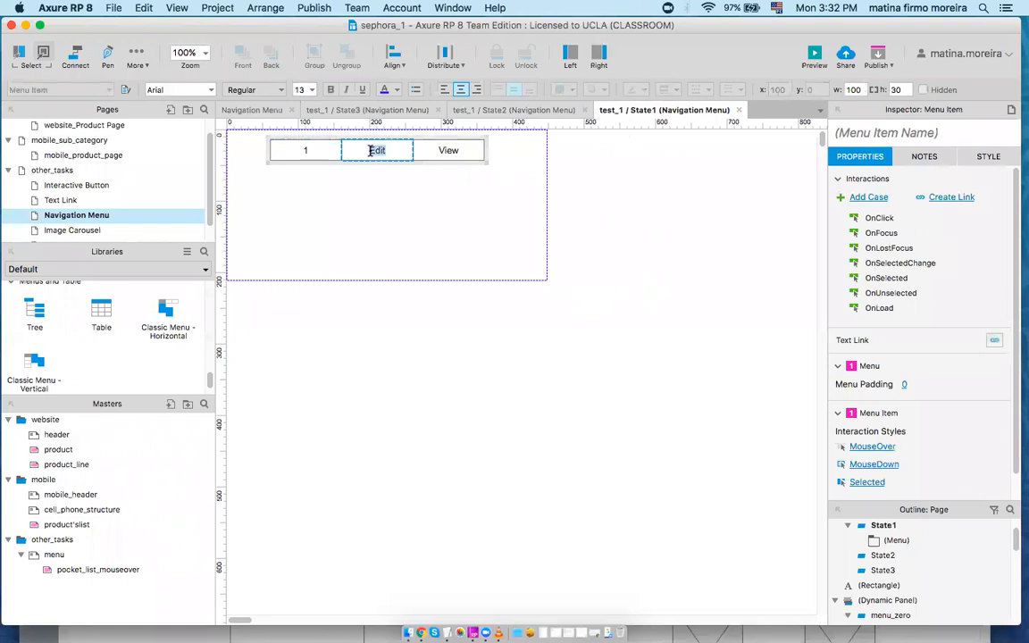
text(2)
double_click(437, 150)
text(3)
click(470, 189)
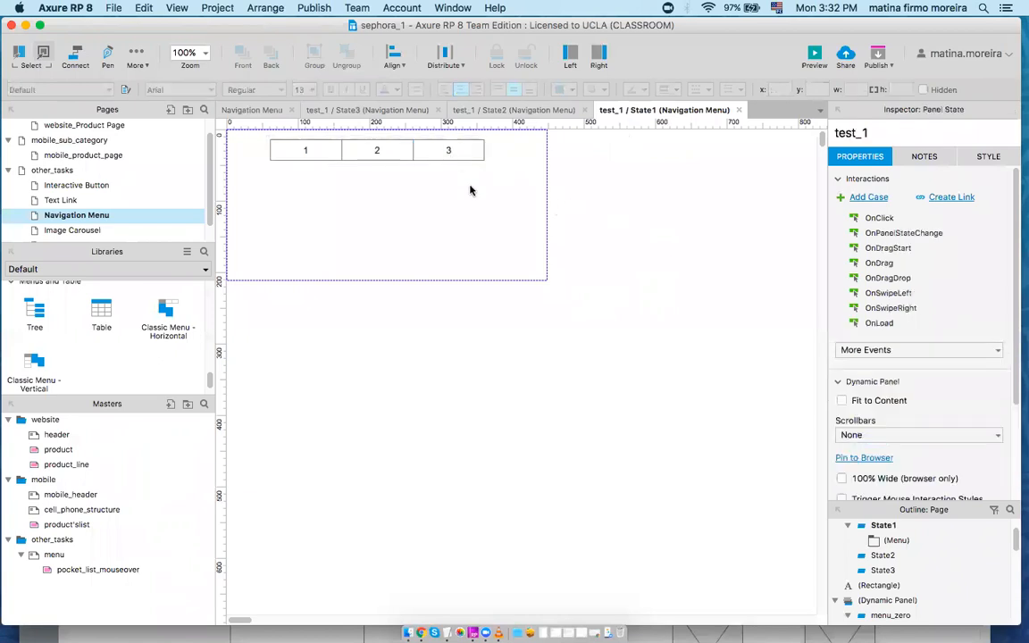
Step: Give menu item 1 an OnClick case that sets the test_1 dynamic panel to State1
click(446, 150)
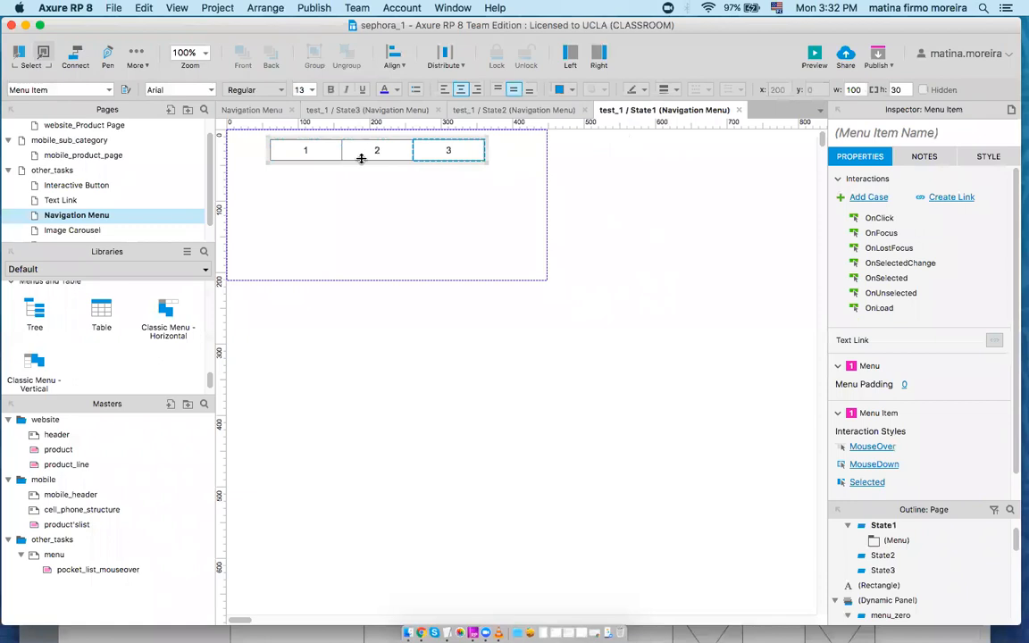
click(284, 152)
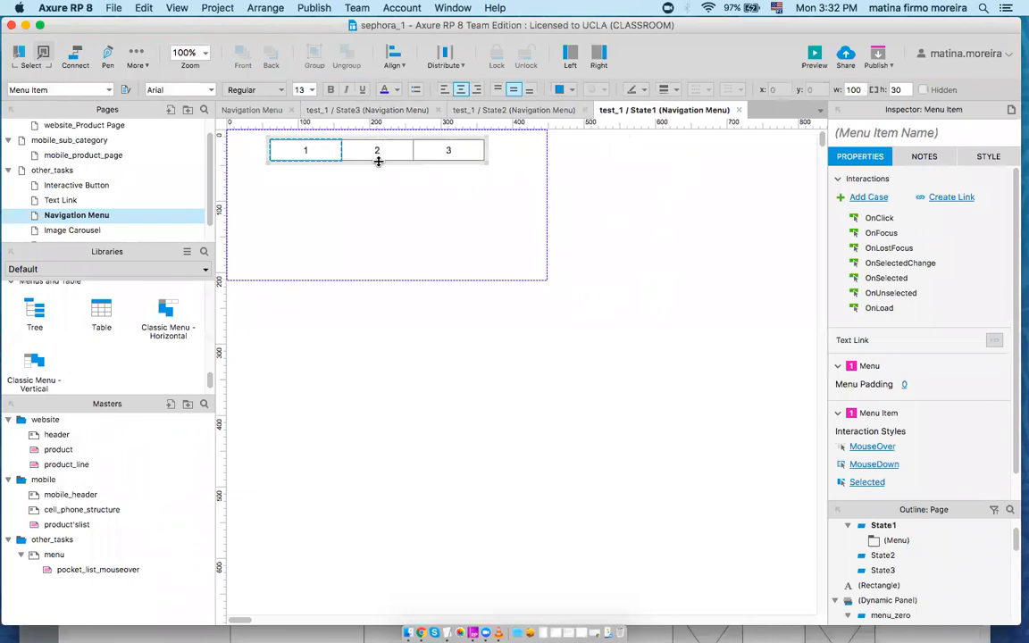
click(328, 180)
click(321, 156)
click(875, 220)
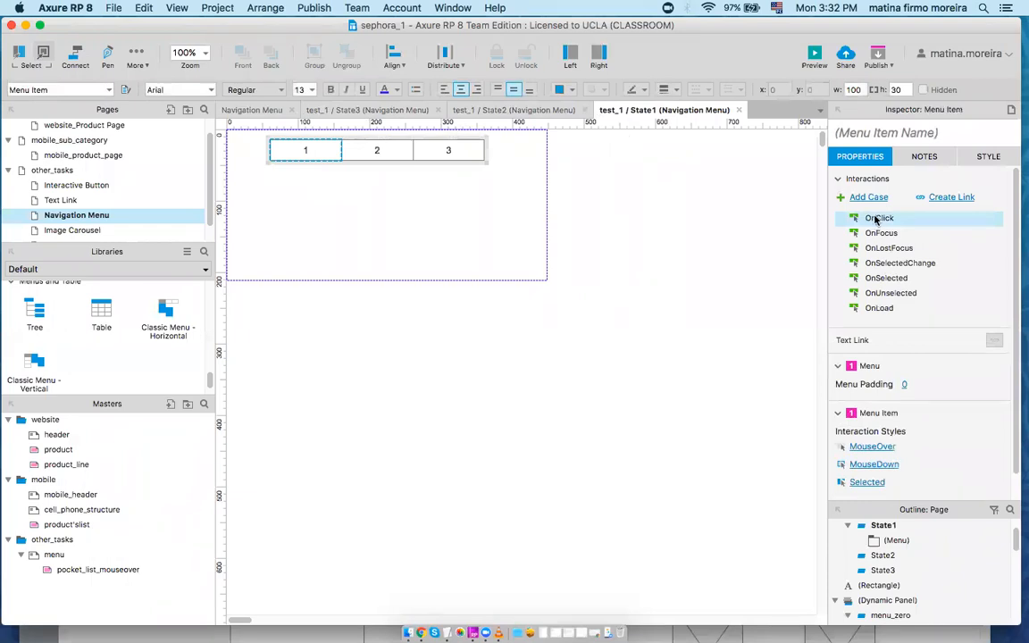
double_click(884, 222)
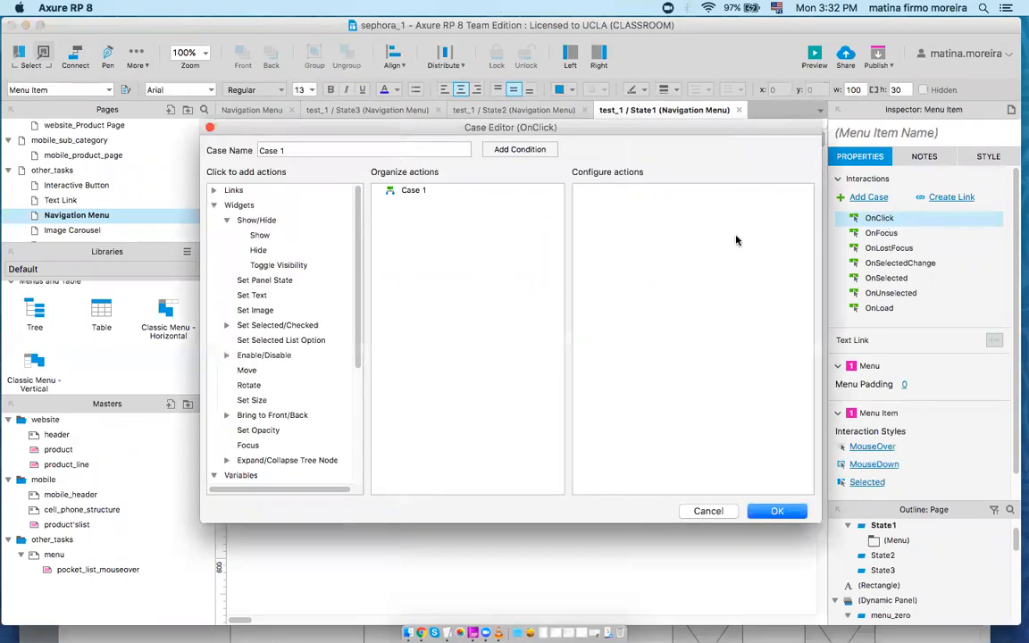
click(402, 195)
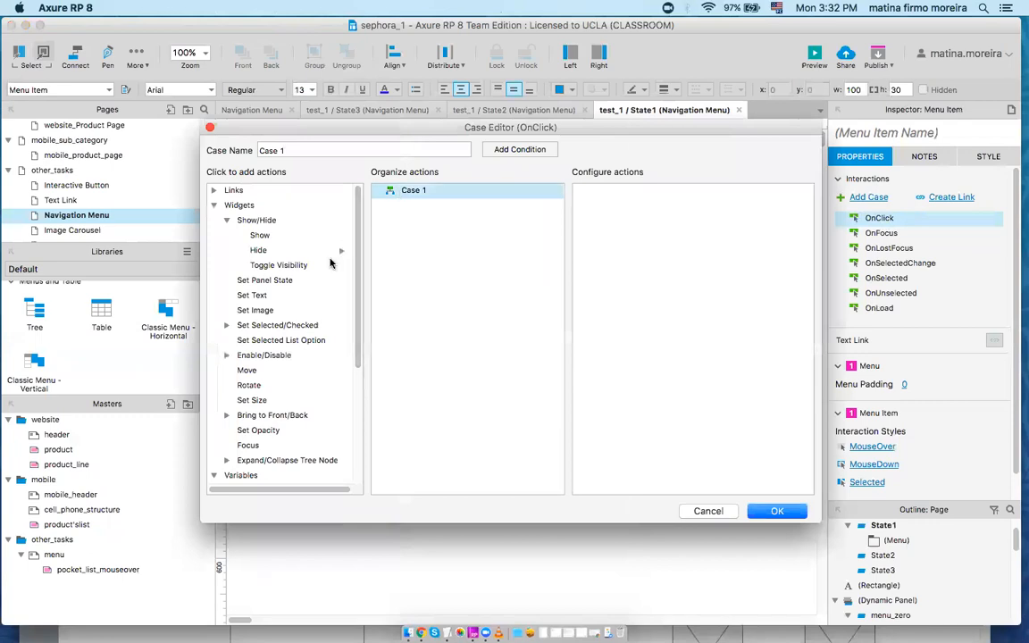
click(258, 281)
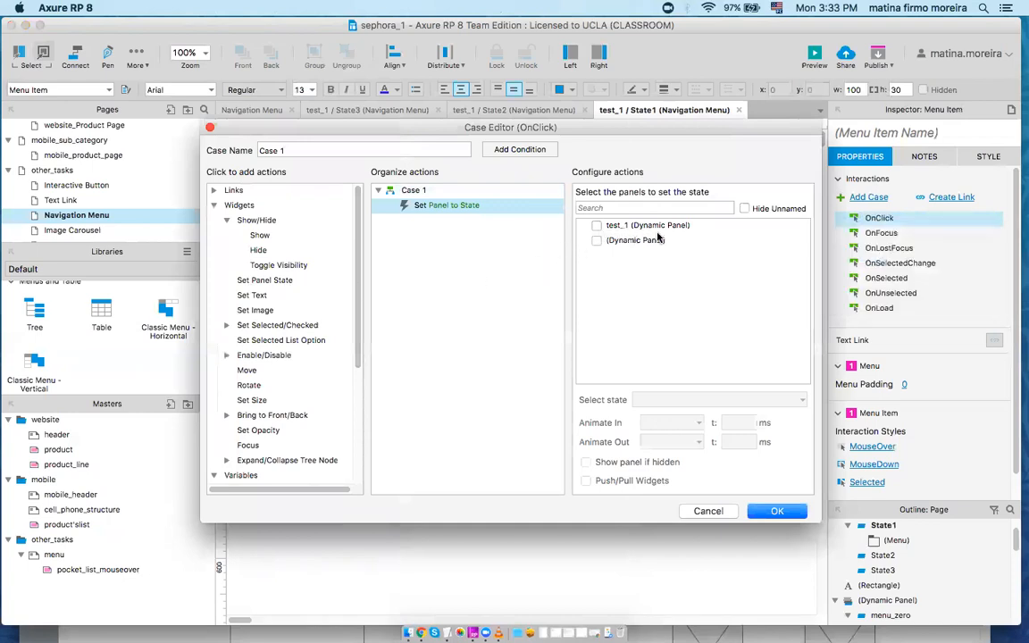
click(596, 225)
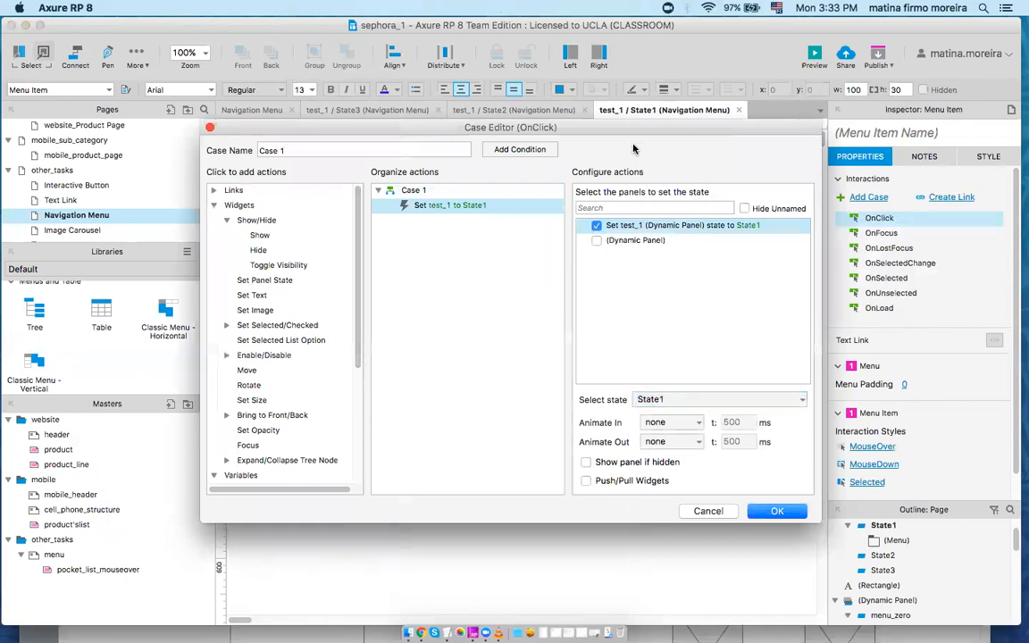
drag(572, 132, 554, 210)
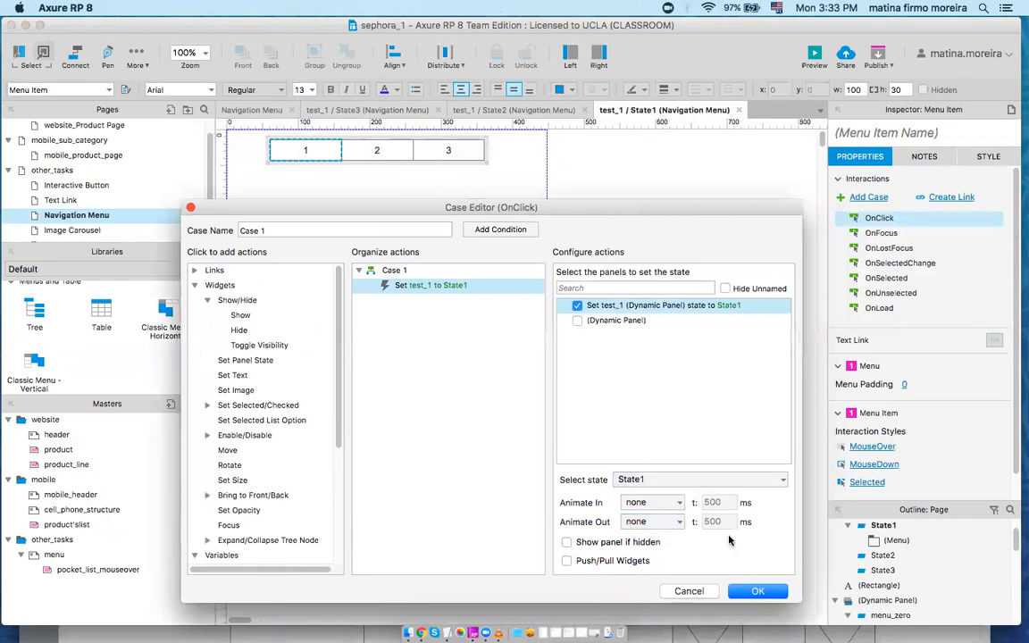
click(765, 595)
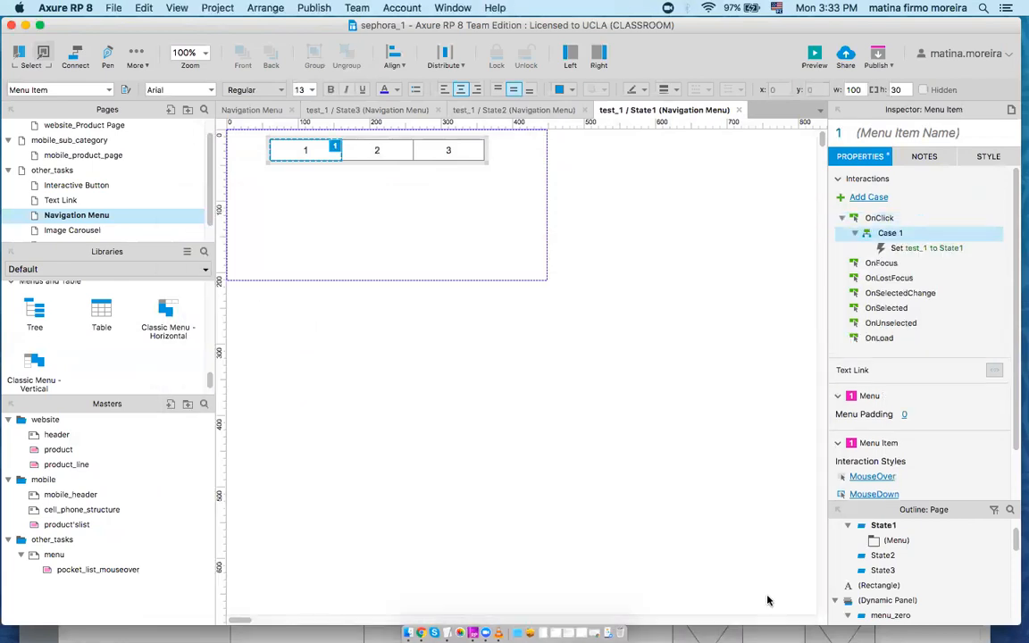
Step: Start an OnClick case for menu item 2 containing a single Set Panel State action
click(378, 146)
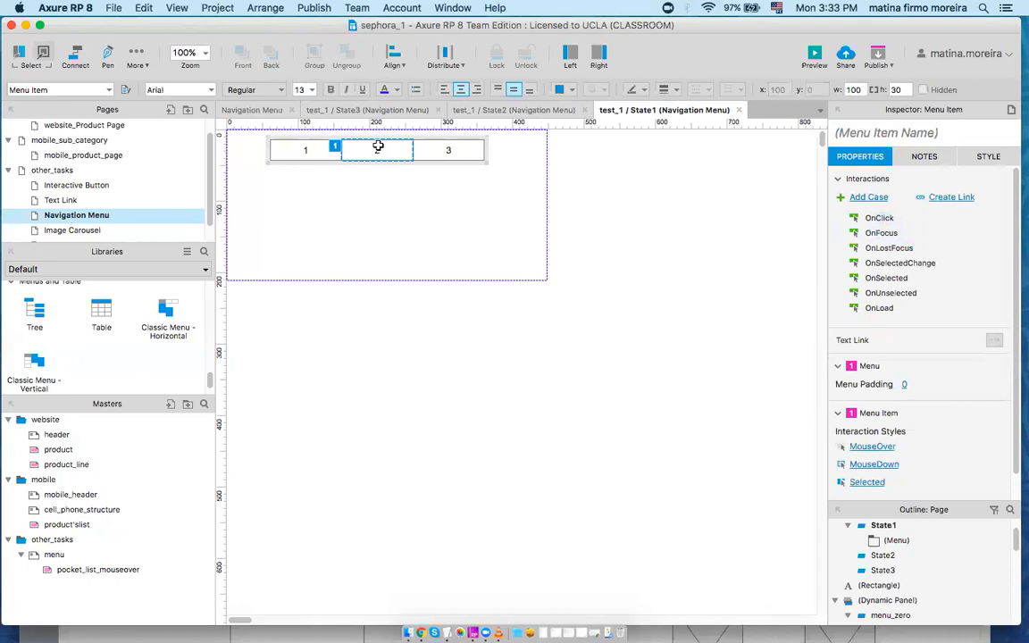
click(378, 150)
click(395, 195)
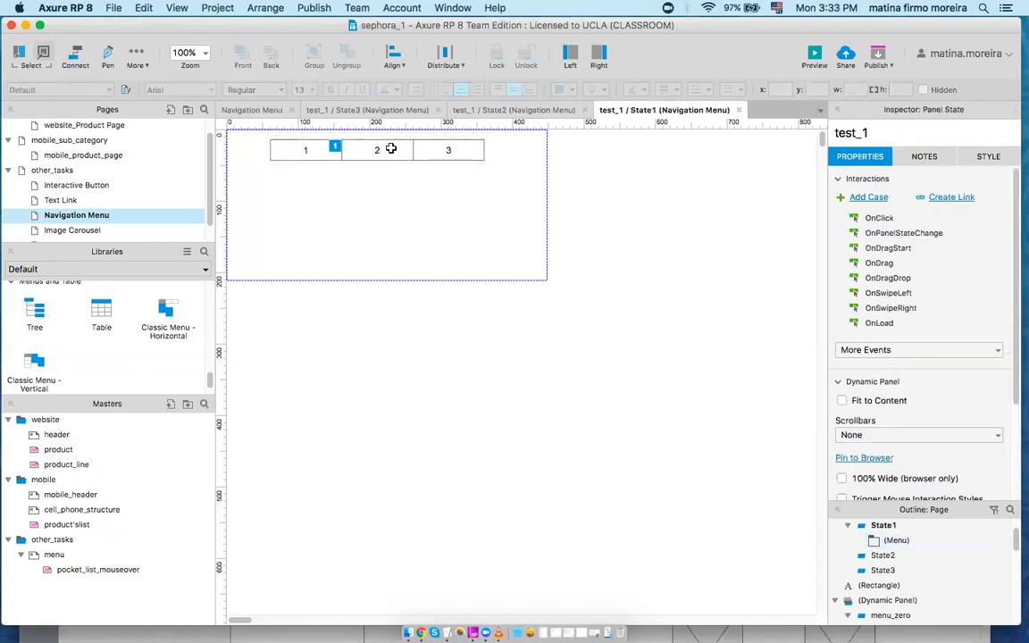
click(391, 148)
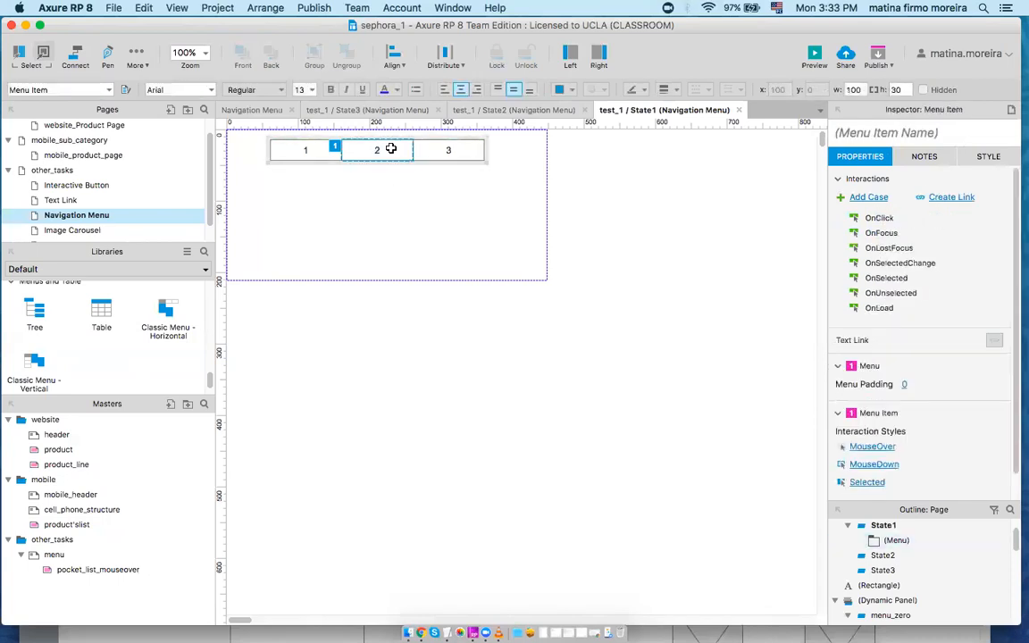
click(879, 224)
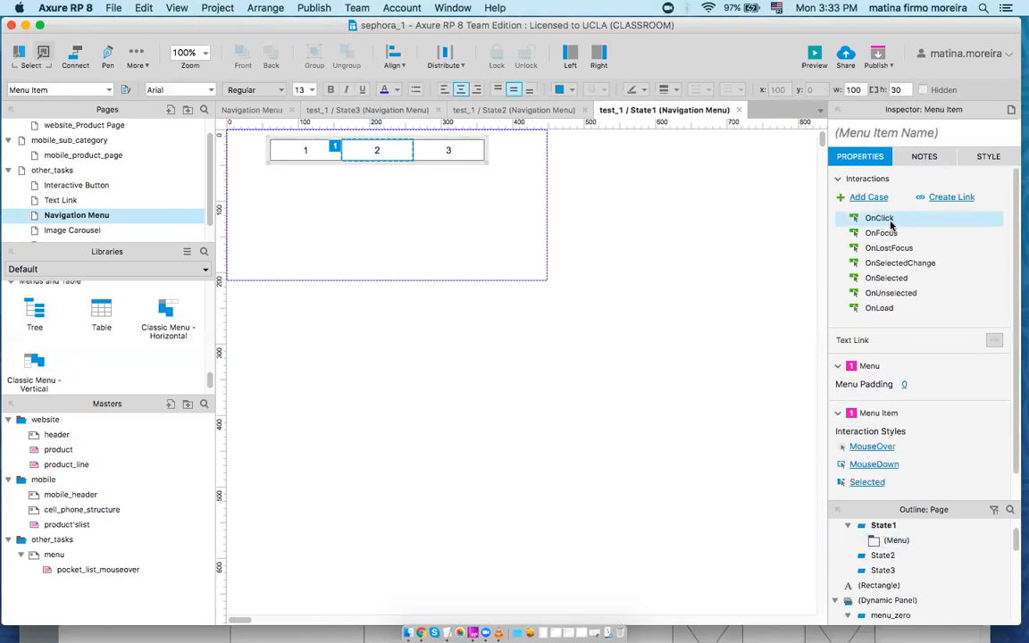
double_click(890, 223)
click(409, 193)
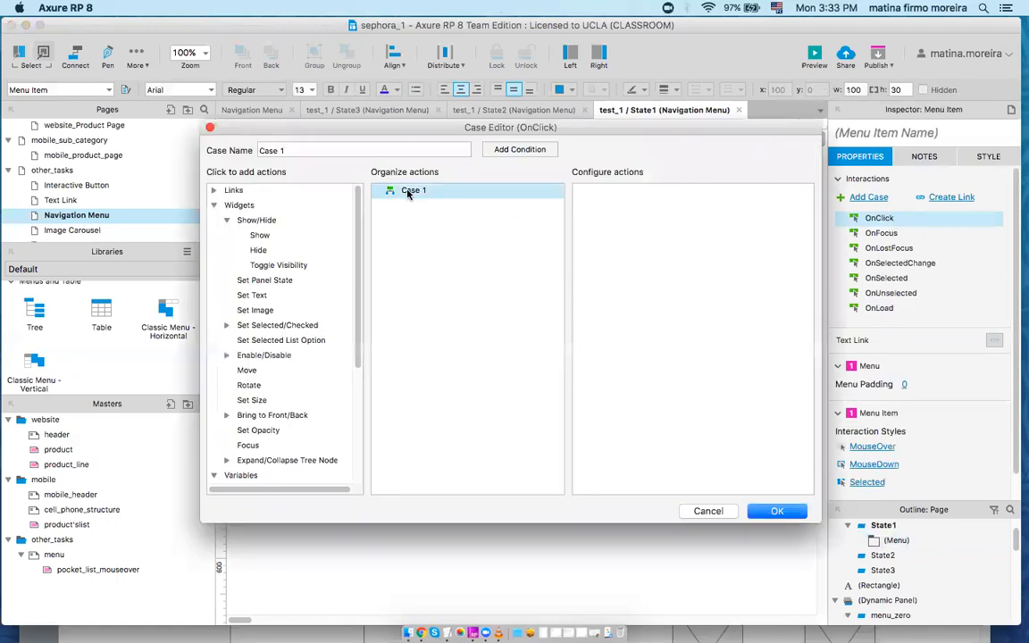
click(289, 283)
click(285, 281)
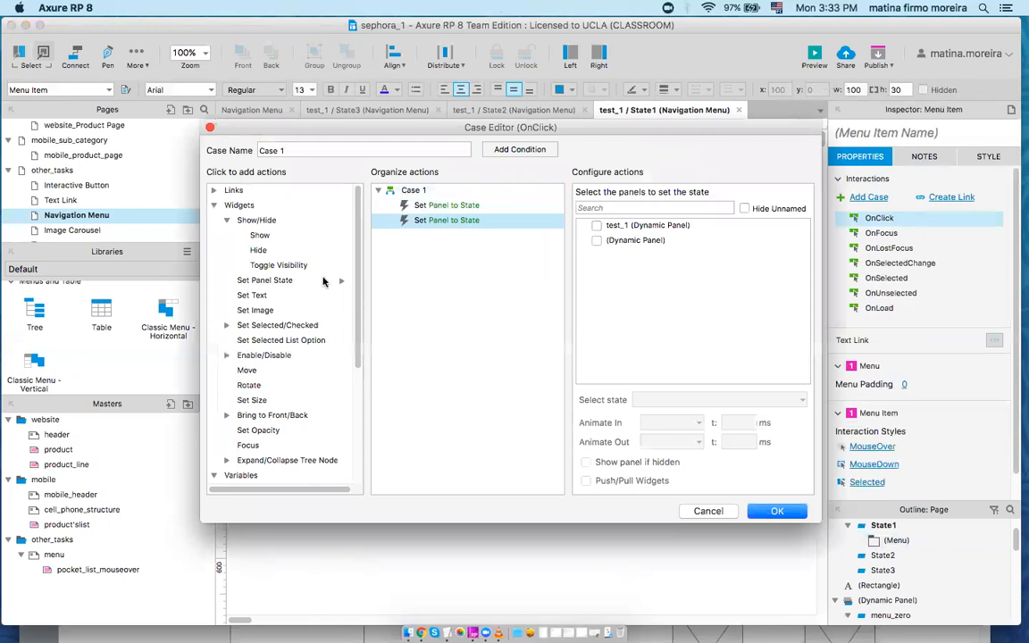
right_click(435, 225)
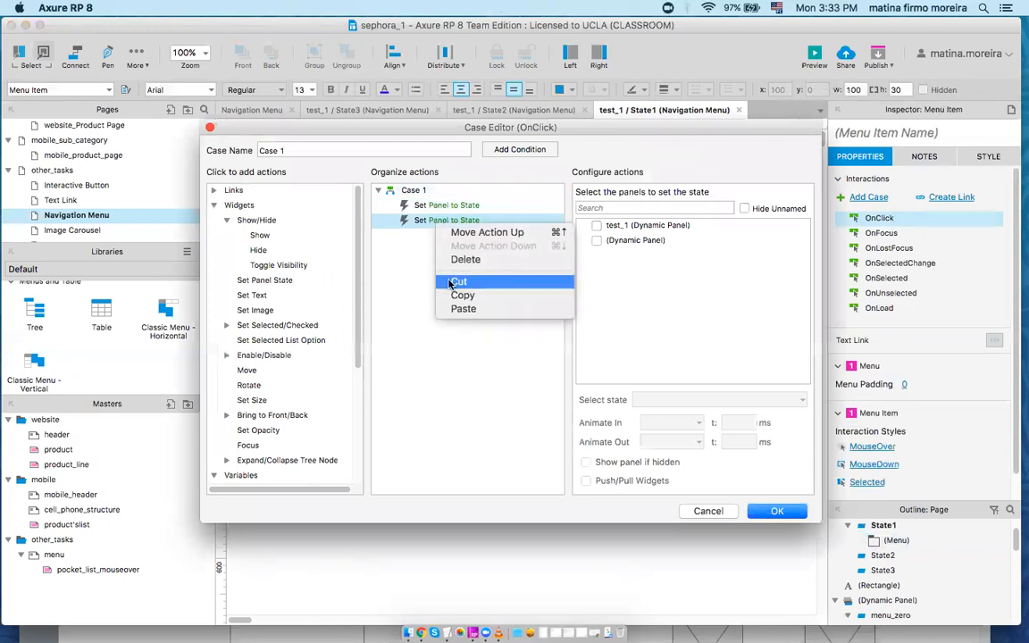
click(460, 258)
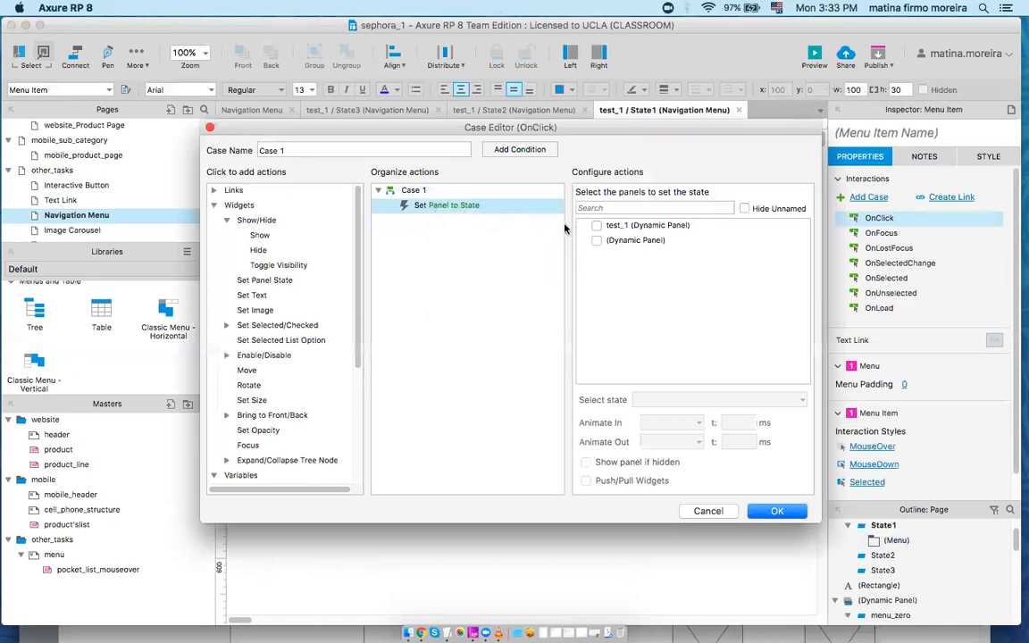
Step: Make menu item 2's panel state action set test_1 to State2, and save the case
click(597, 226)
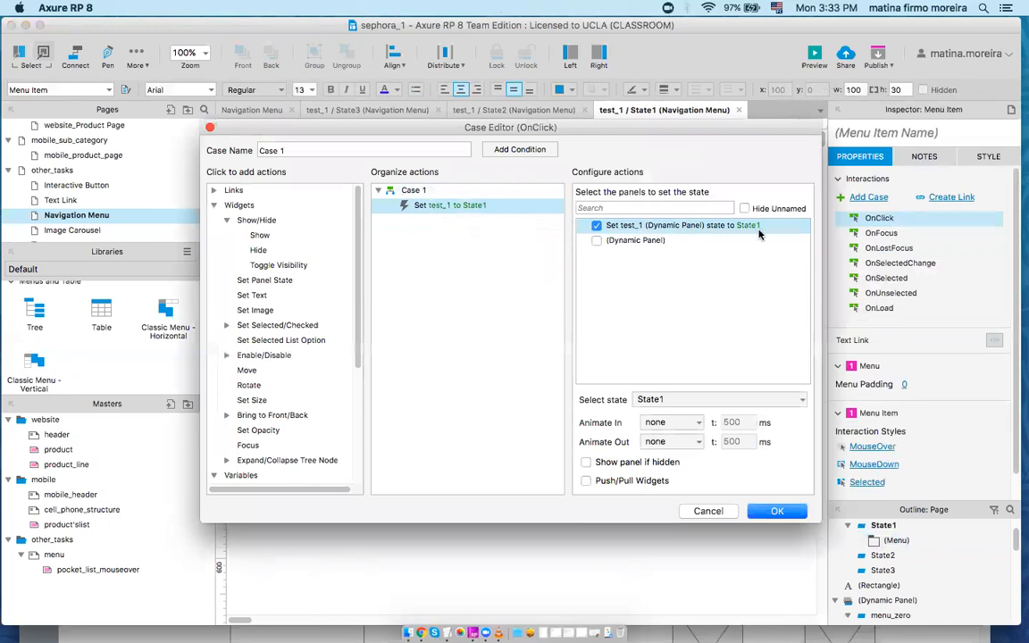
click(693, 400)
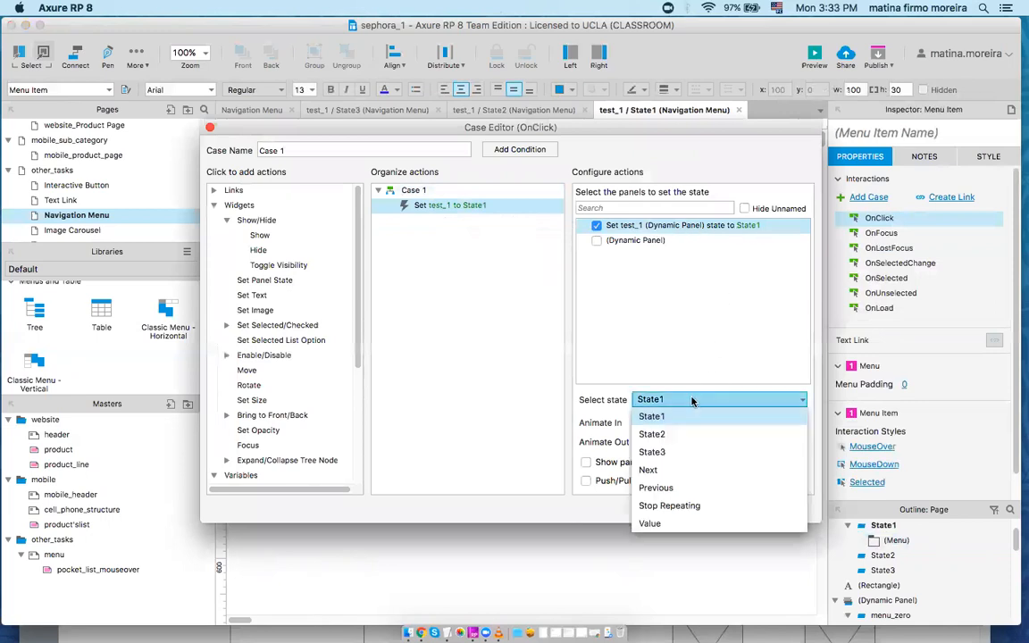
click(667, 435)
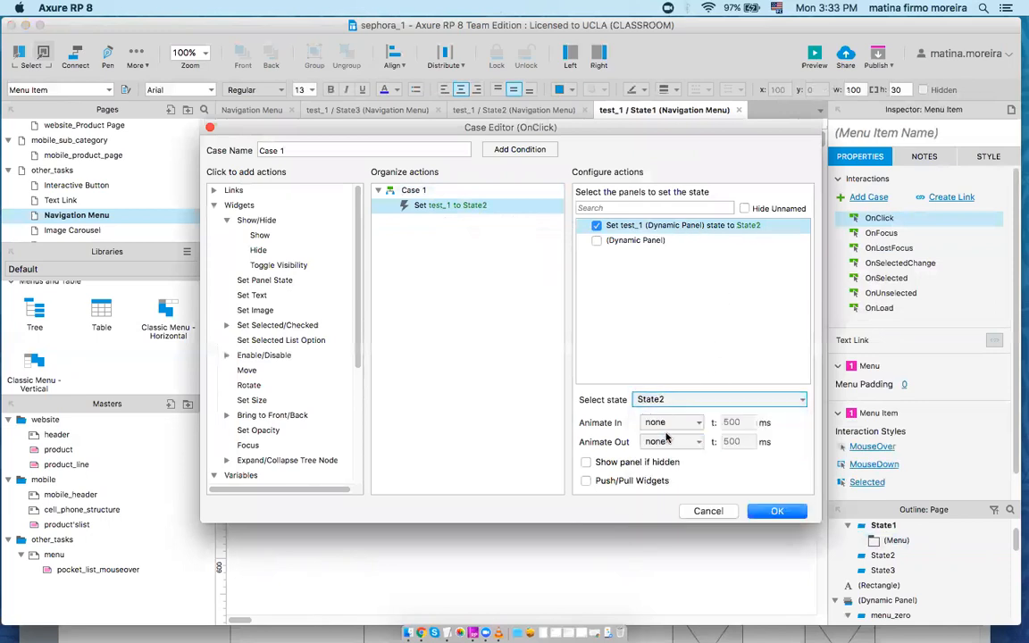
click(779, 512)
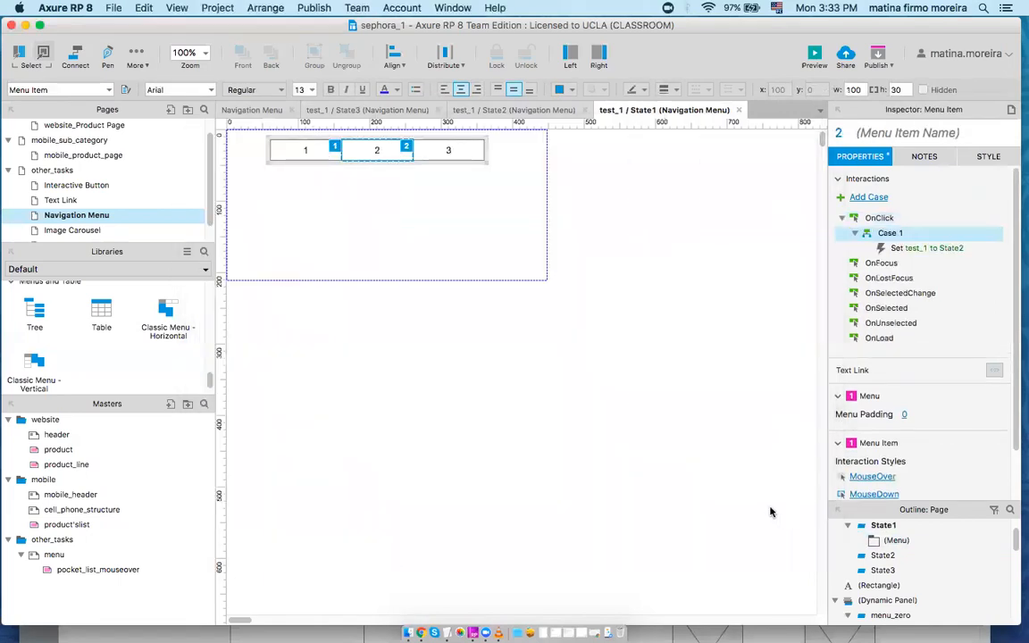
Step: Give menu item 3 an OnClick case that sets the test_1 dynamic panel to State3
click(464, 158)
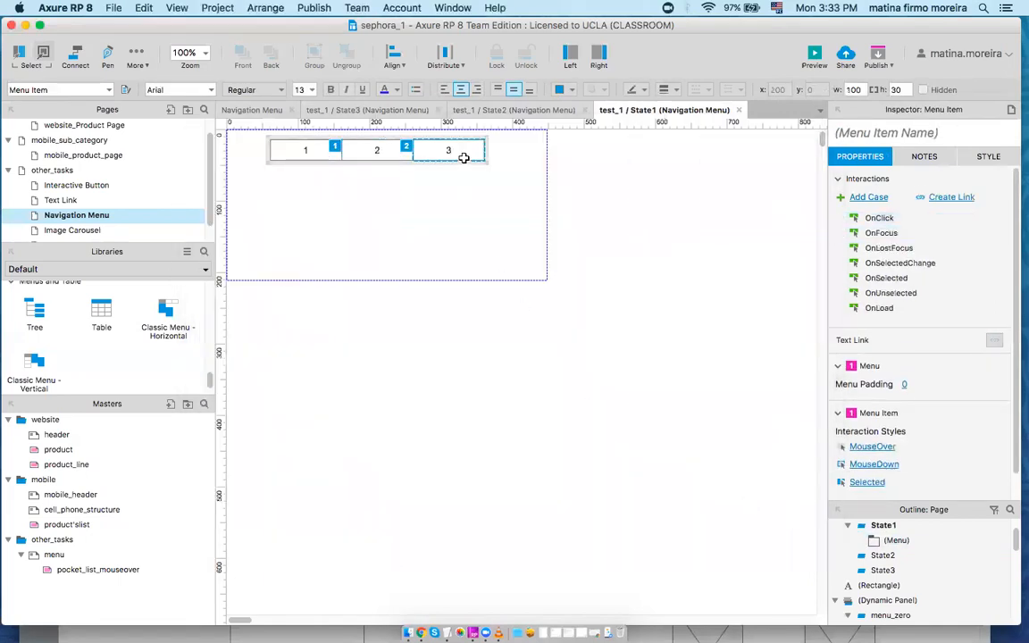
click(880, 220)
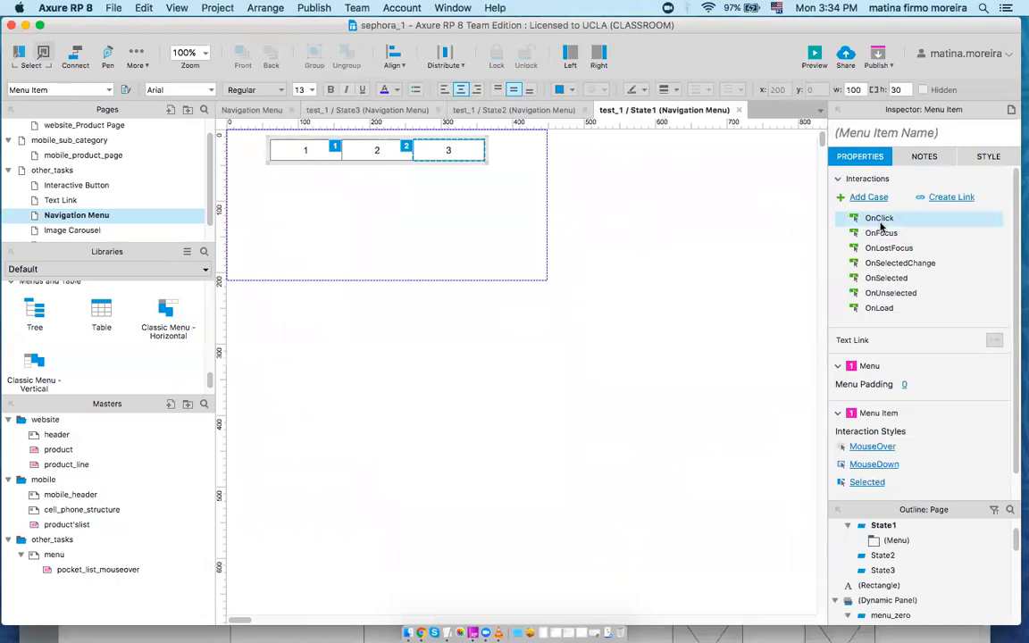
double_click(880, 221)
click(412, 195)
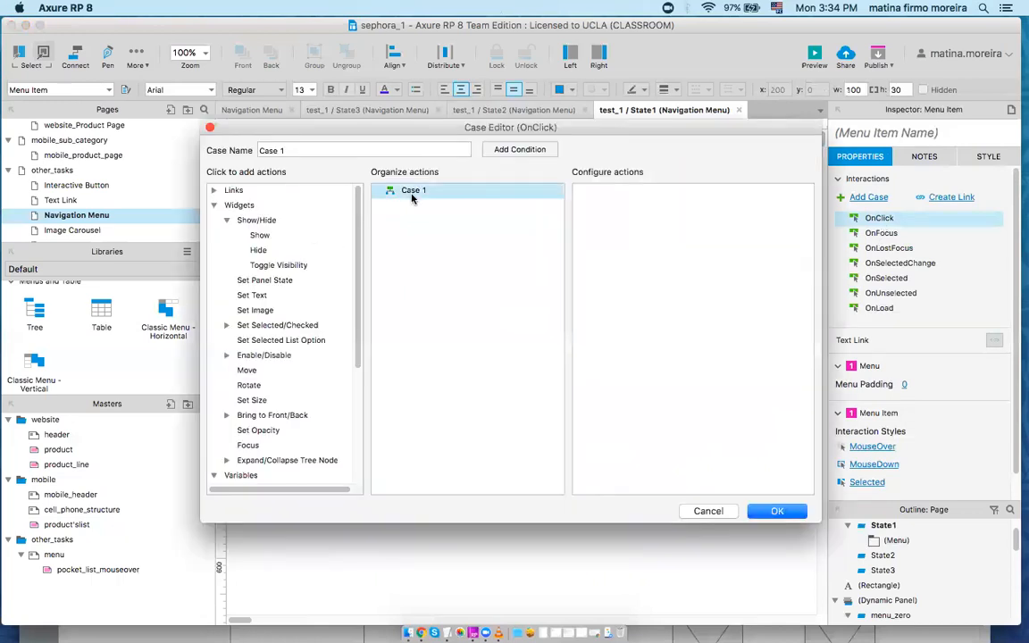
click(287, 282)
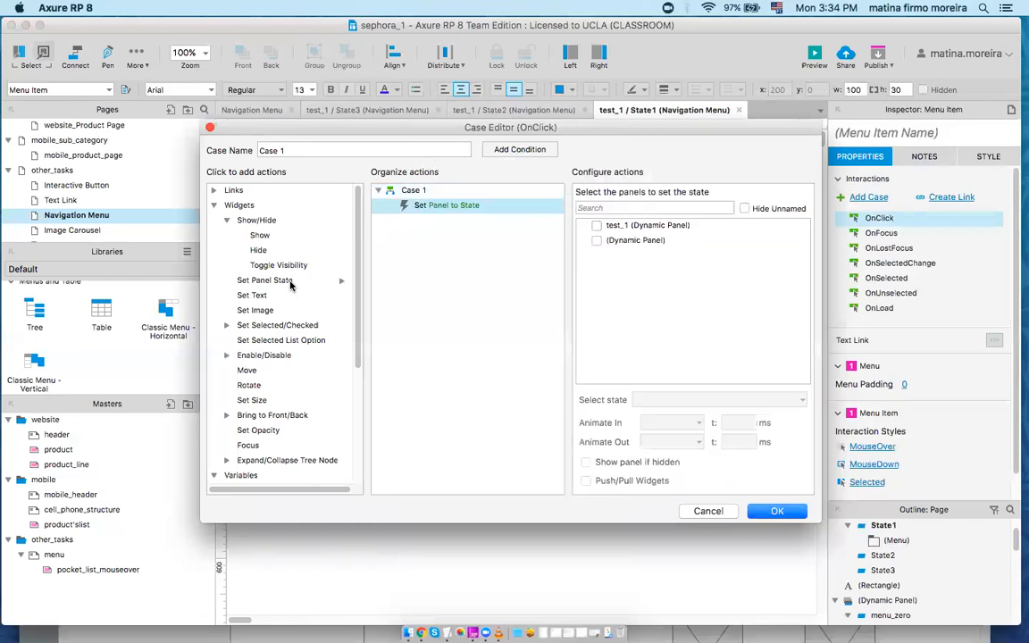
click(596, 226)
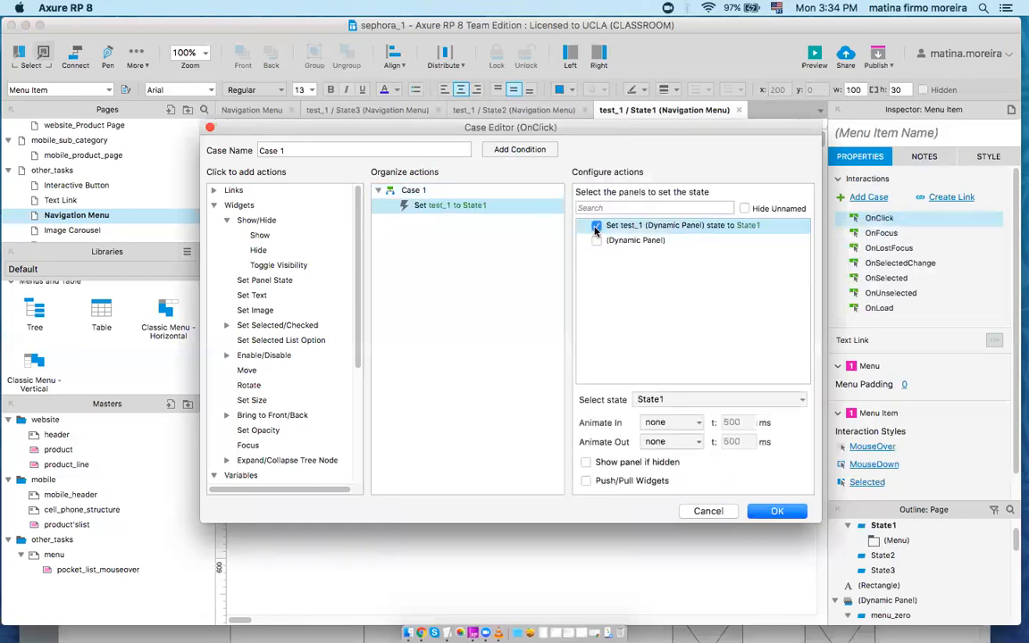
click(655, 401)
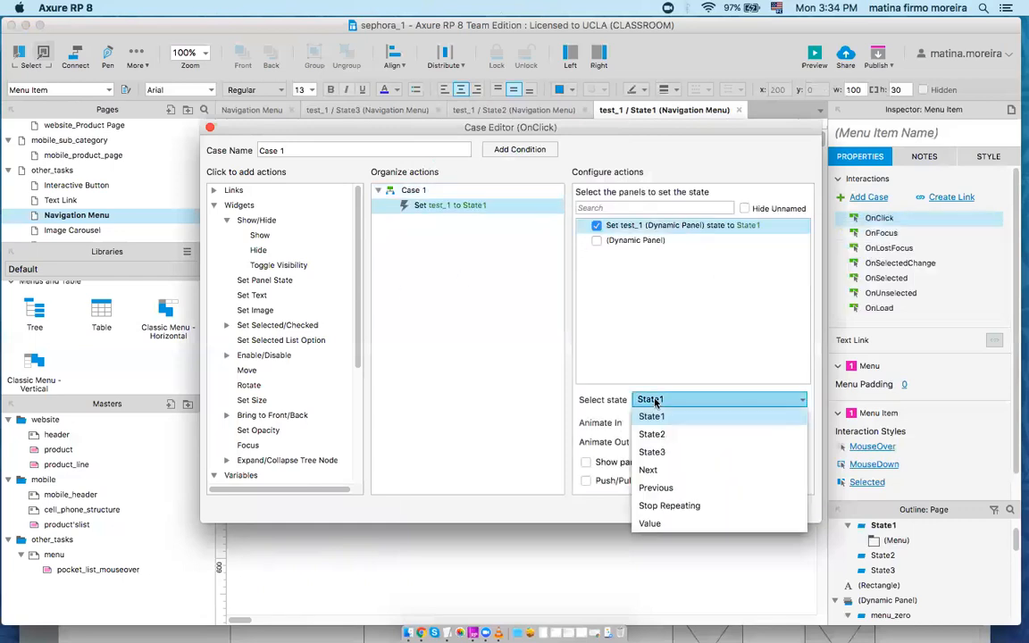
click(669, 453)
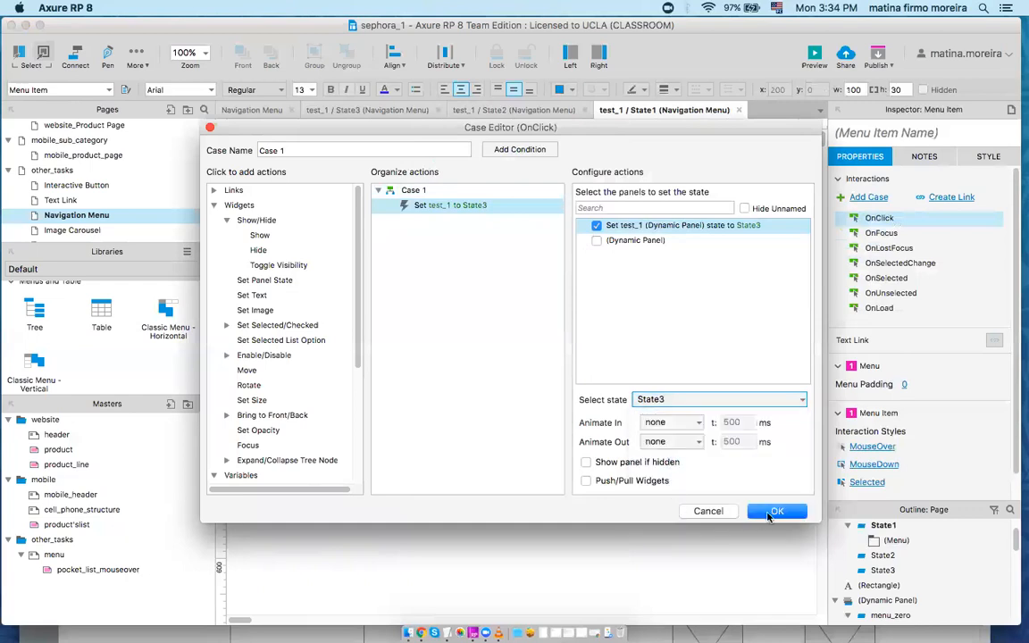
click(770, 512)
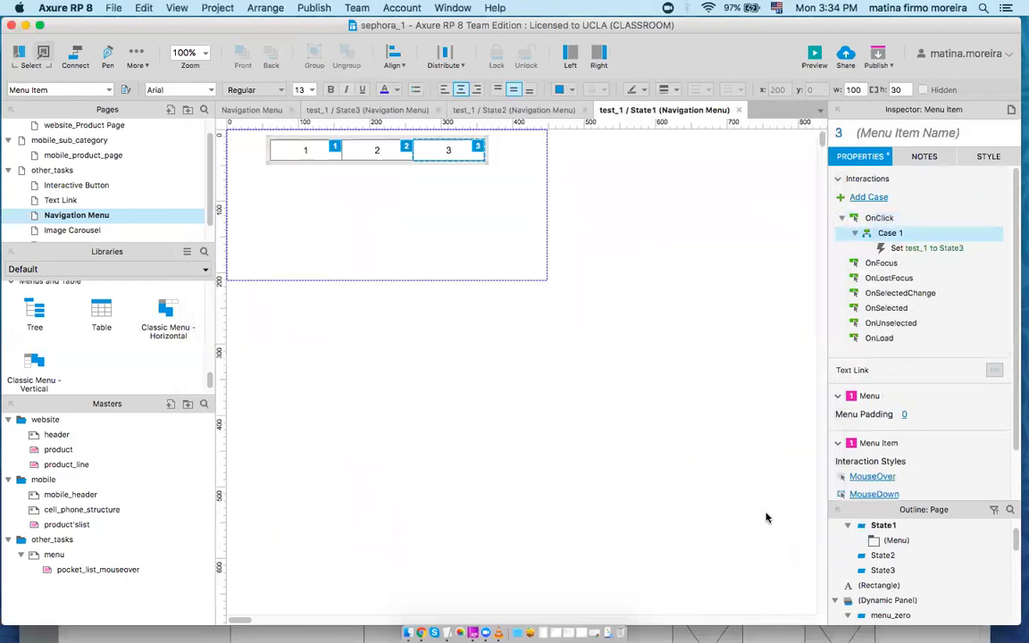
click(684, 480)
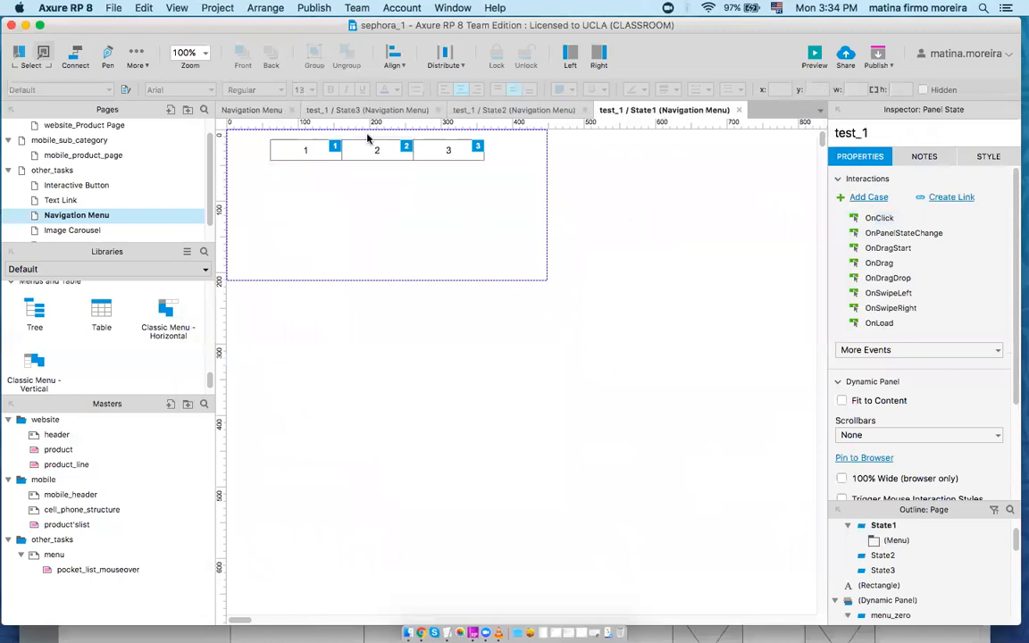
Step: Place a File Excel O icon from the Icons library below the middle of the menu in test_1's State1, at about x 190, y 91
click(390, 113)
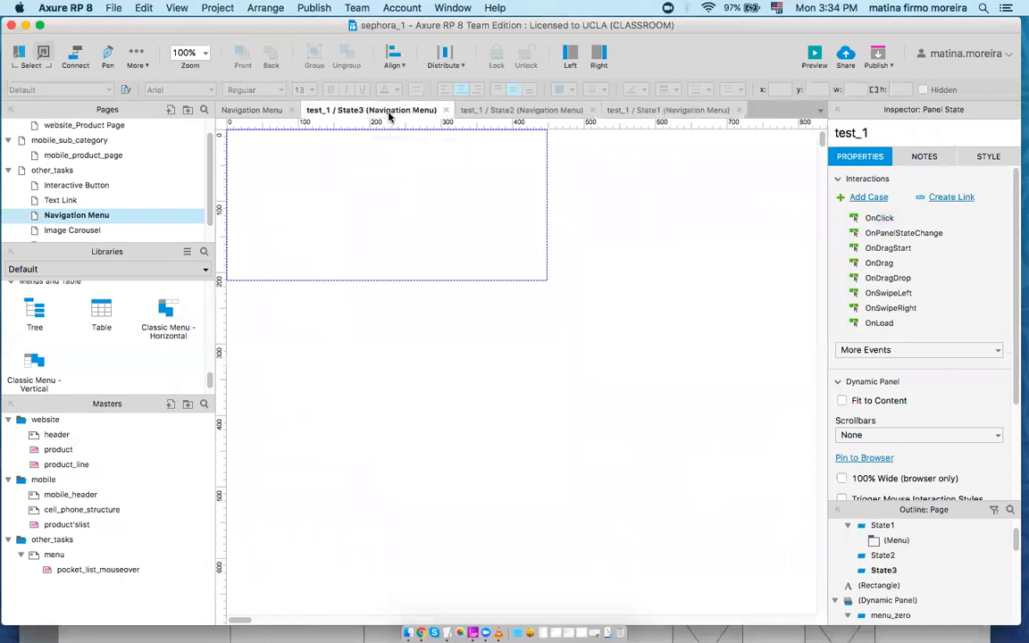
click(491, 110)
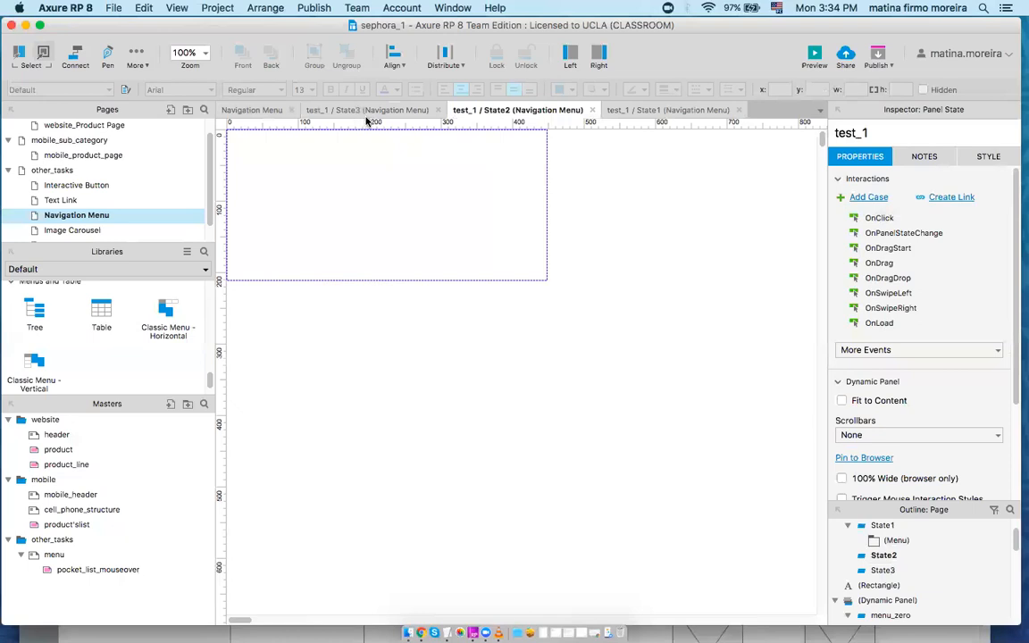
click(631, 111)
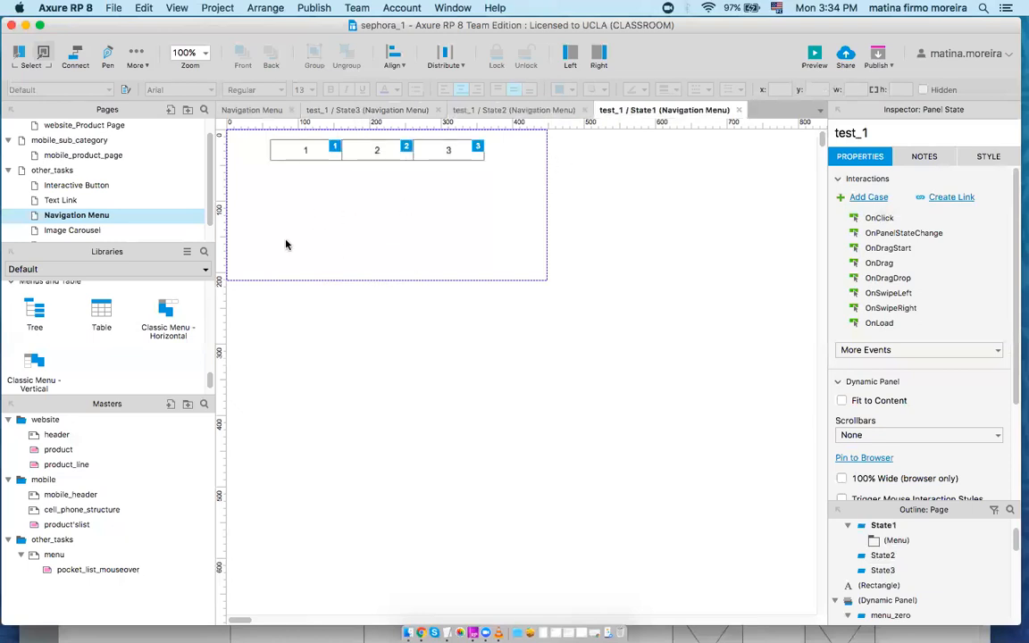
click(204, 270)
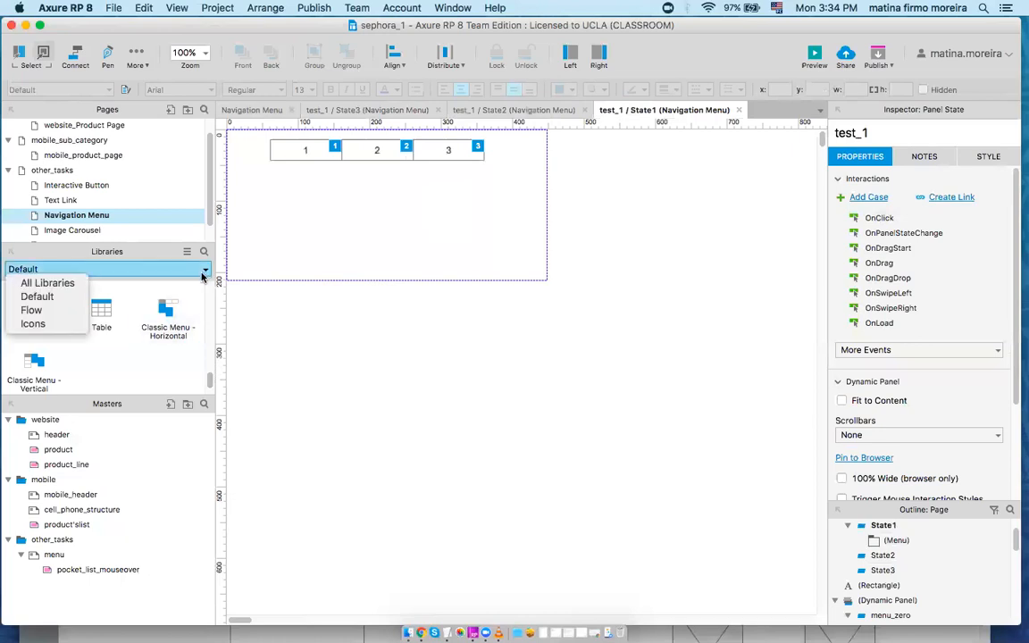
click(33, 323)
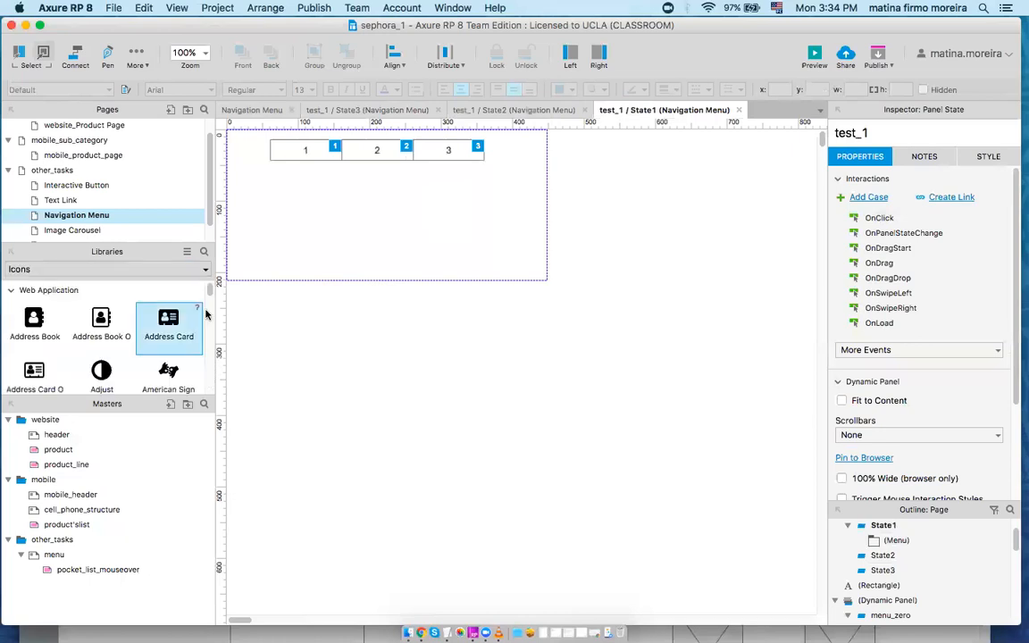
drag(209, 295, 214, 351)
drag(103, 344, 358, 195)
click(370, 334)
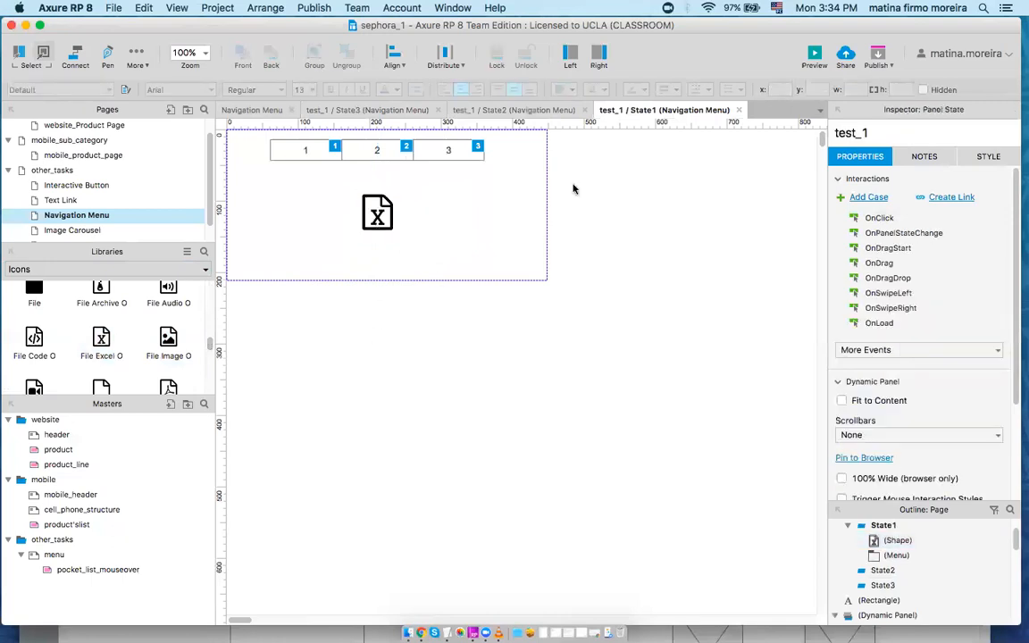
Step: Copy the menu and Excel icon from test_1's State1 into State2 and State3
click(303, 155)
click(300, 170)
drag(573, 307, 240, 138)
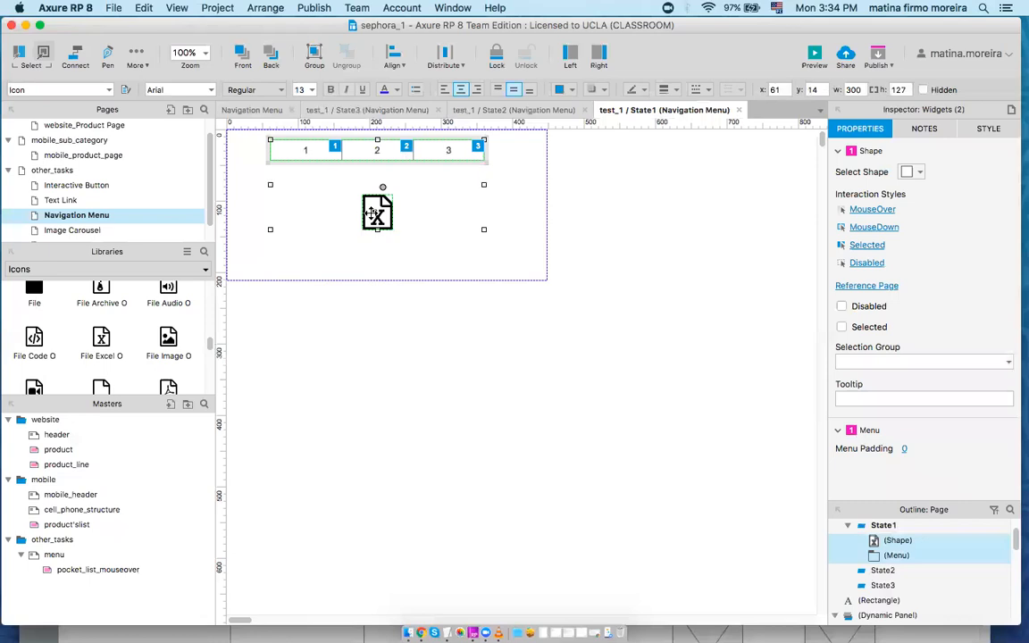
click(513, 111)
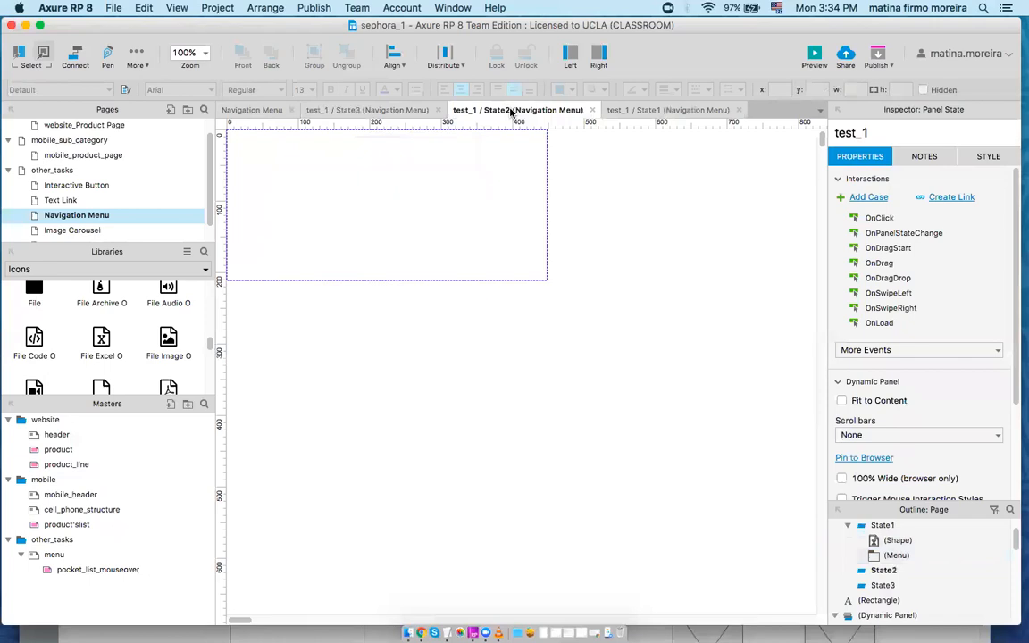
key(super+v)
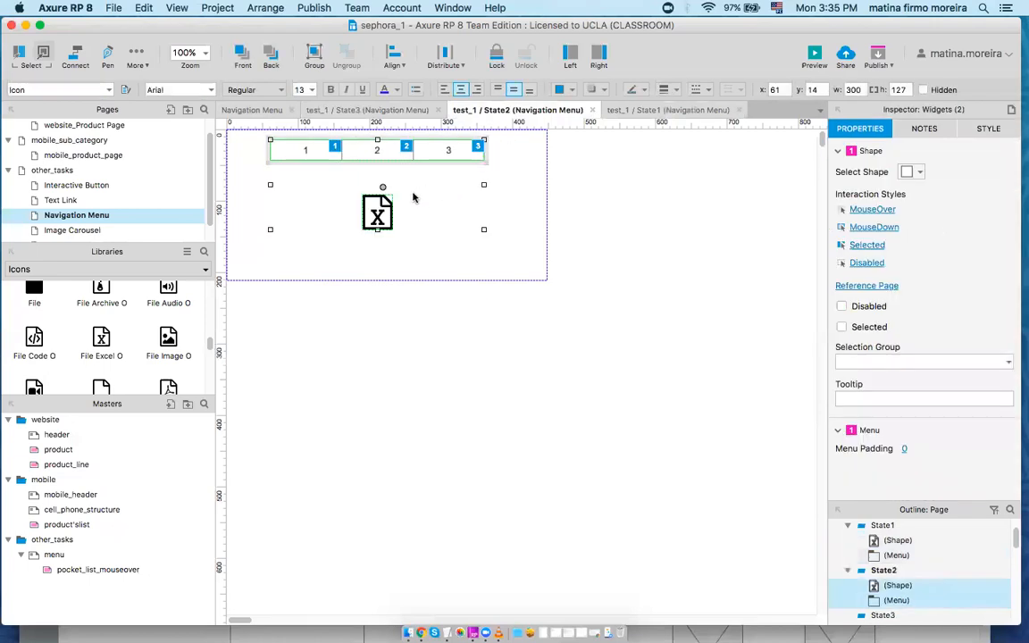
click(386, 110)
key(super+v)
click(390, 264)
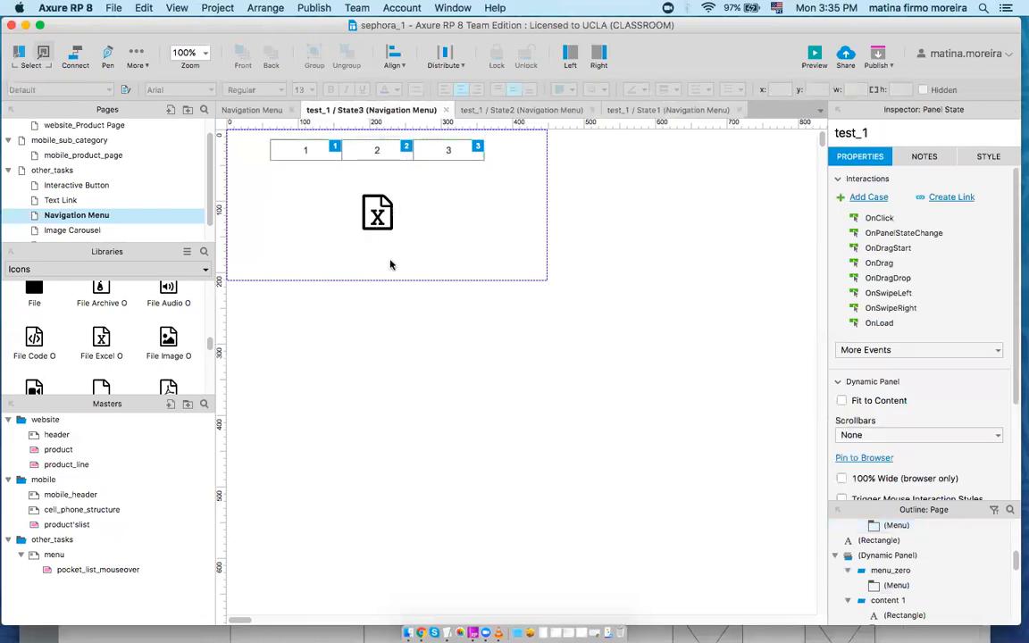
Step: Replace the Excel icon in test_1's State3 with a File Image O icon at x 190, y 91
drag(172, 341, 365, 193)
click(394, 254)
click(377, 212)
right_click(379, 215)
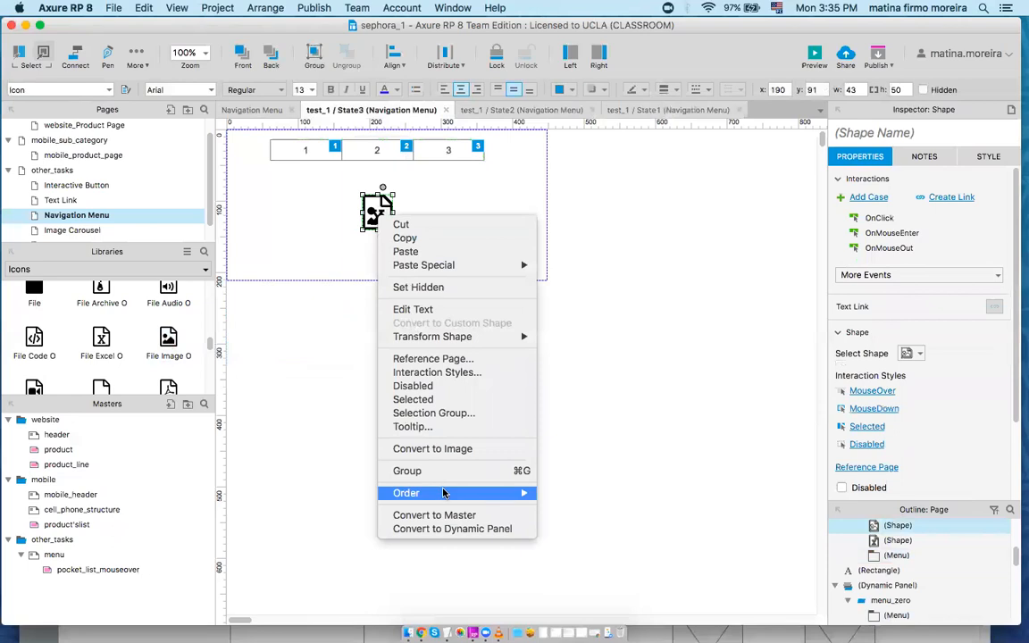
mouse_move(443, 492)
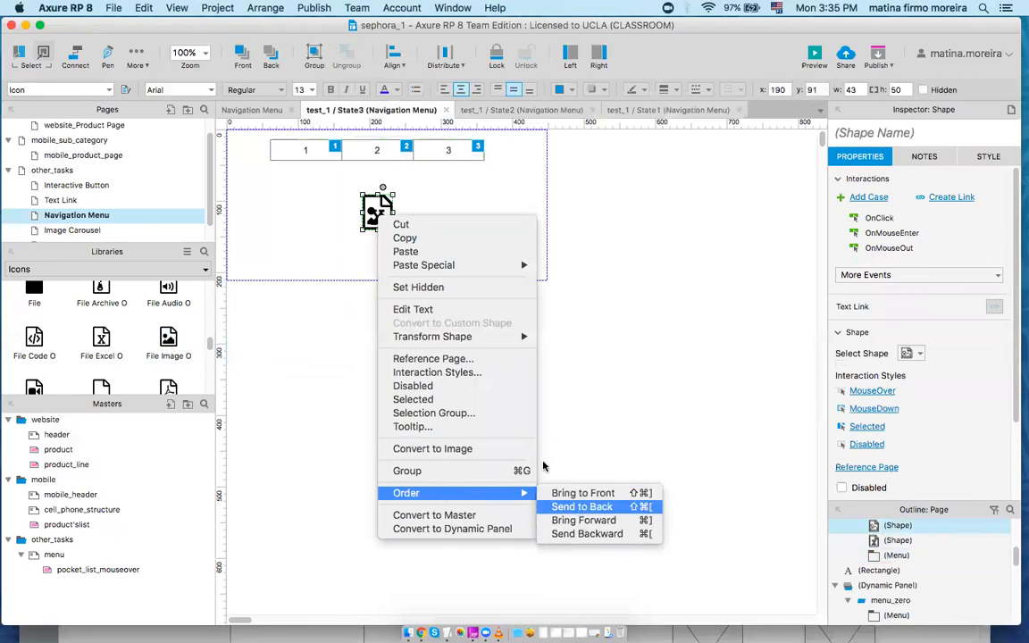
click(582, 507)
click(458, 370)
click(386, 212)
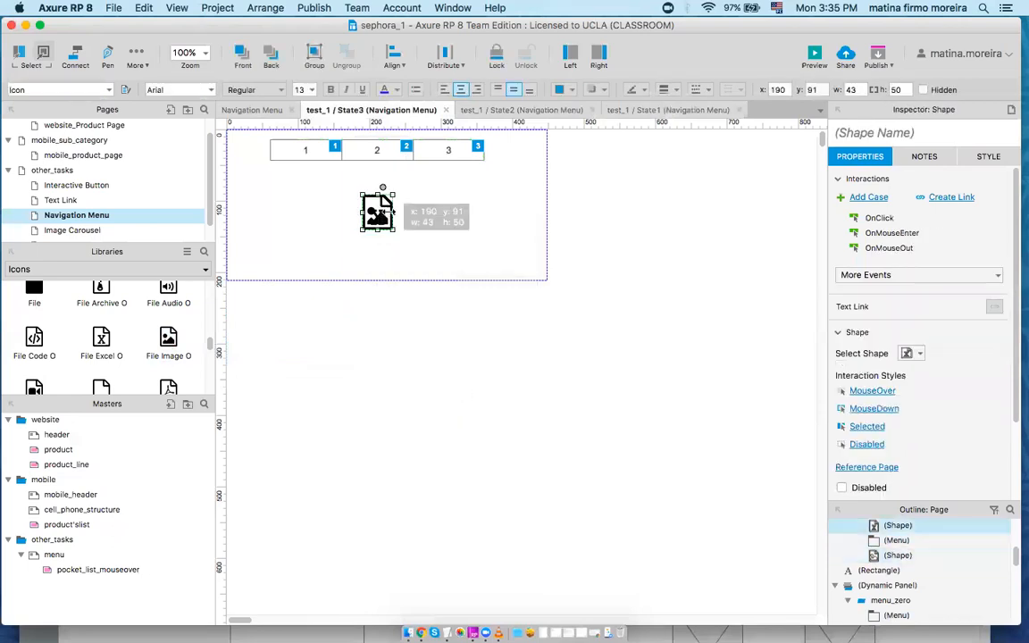
click(438, 207)
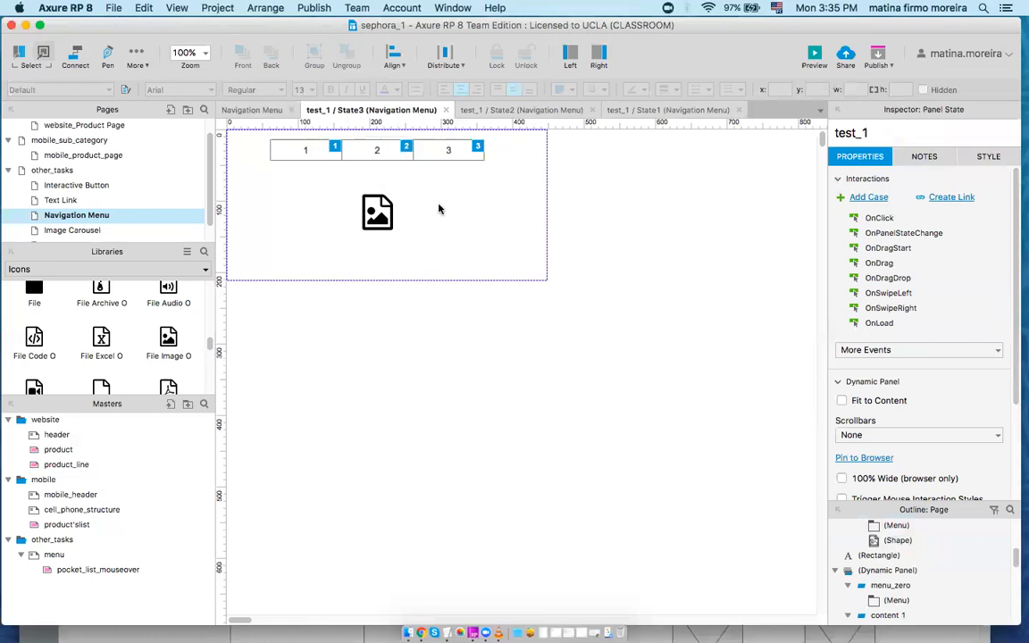
Step: Replace the Excel icon in test_1's State2 with a File Audio O icon at x 190, y 91
click(498, 110)
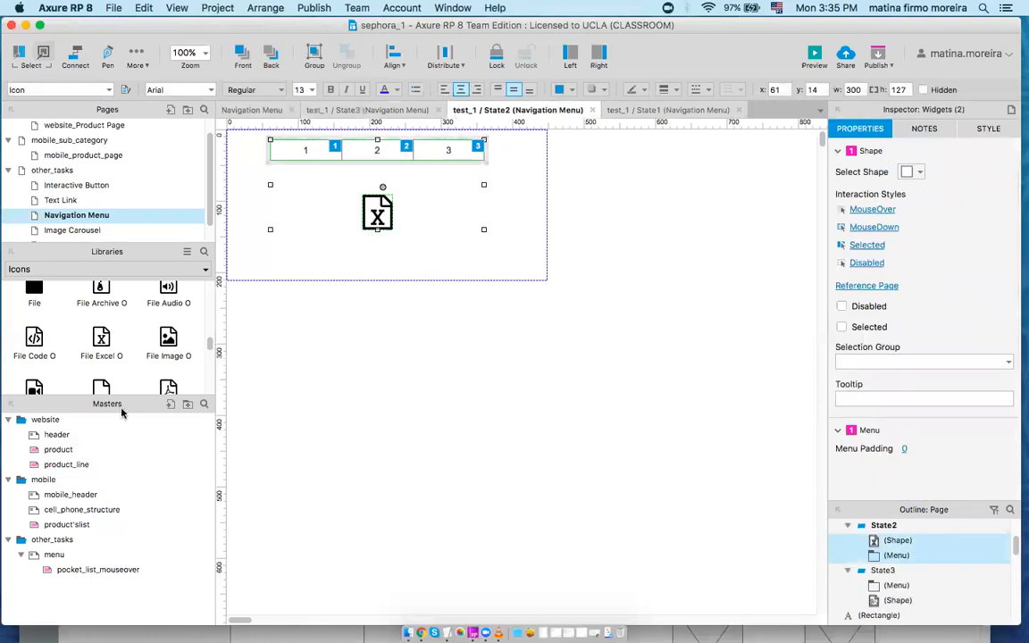
drag(189, 307, 362, 194)
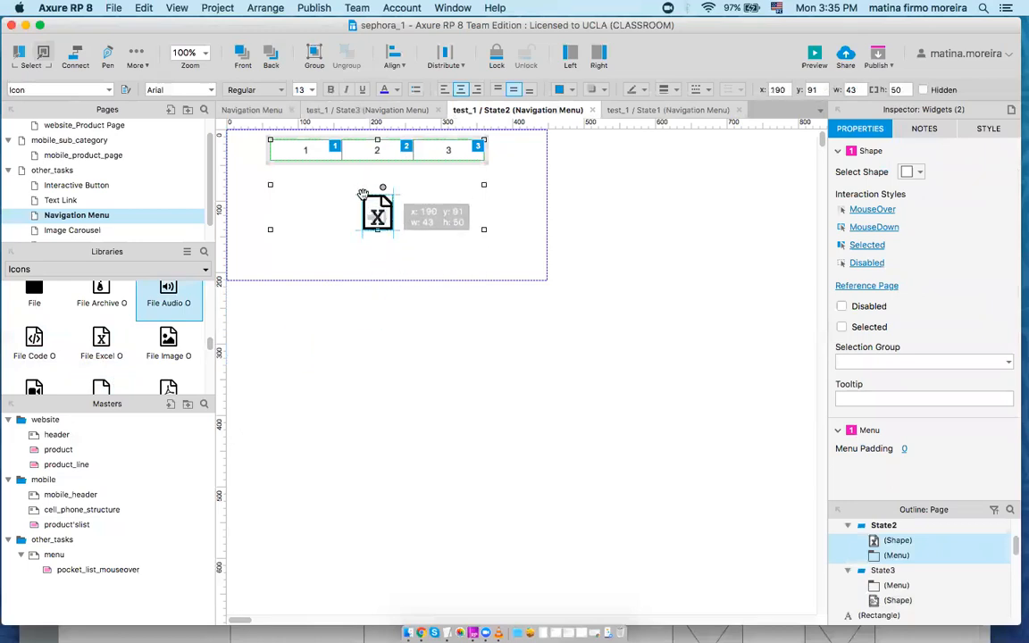
click(382, 358)
click(377, 216)
right_click(376, 216)
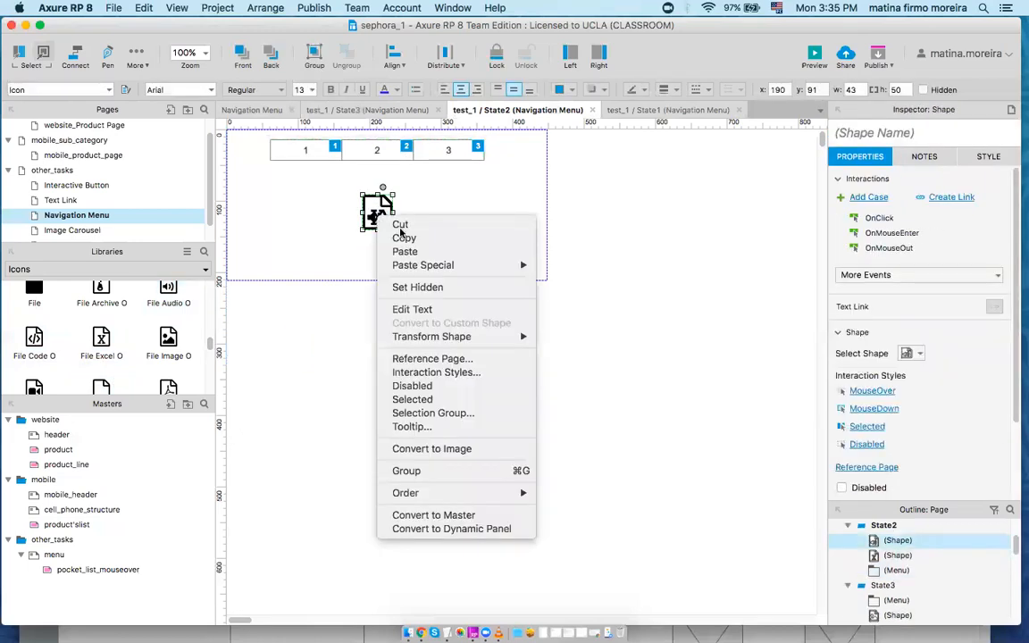
mouse_move(452, 502)
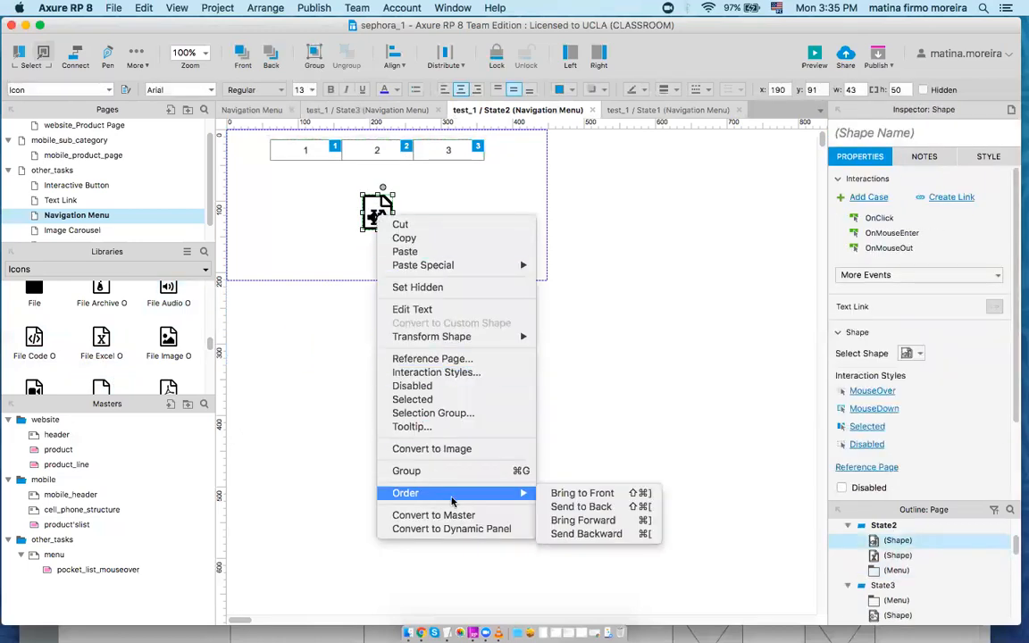
click(579, 507)
click(346, 219)
click(379, 219)
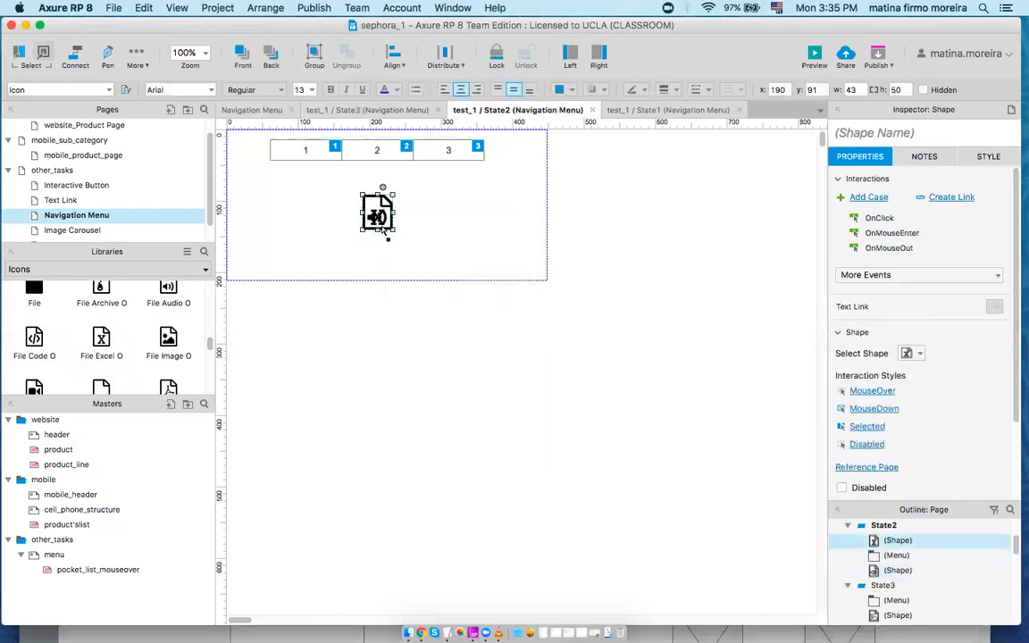
key(Delete)
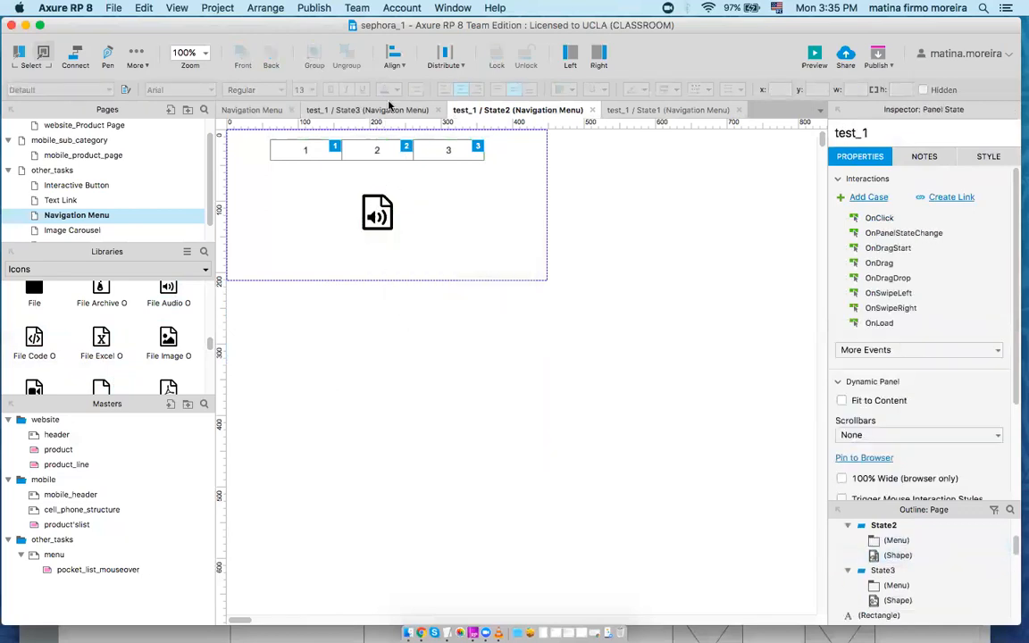
Step: Review the contents of test_1's three states and preview the Navigation Menu page in the browser
click(388, 109)
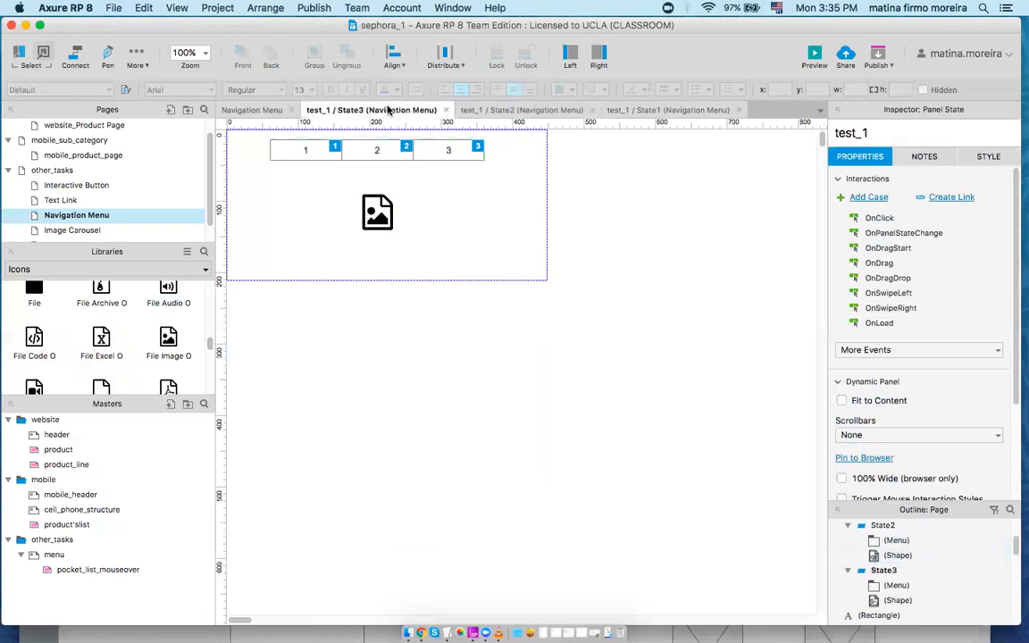
click(628, 111)
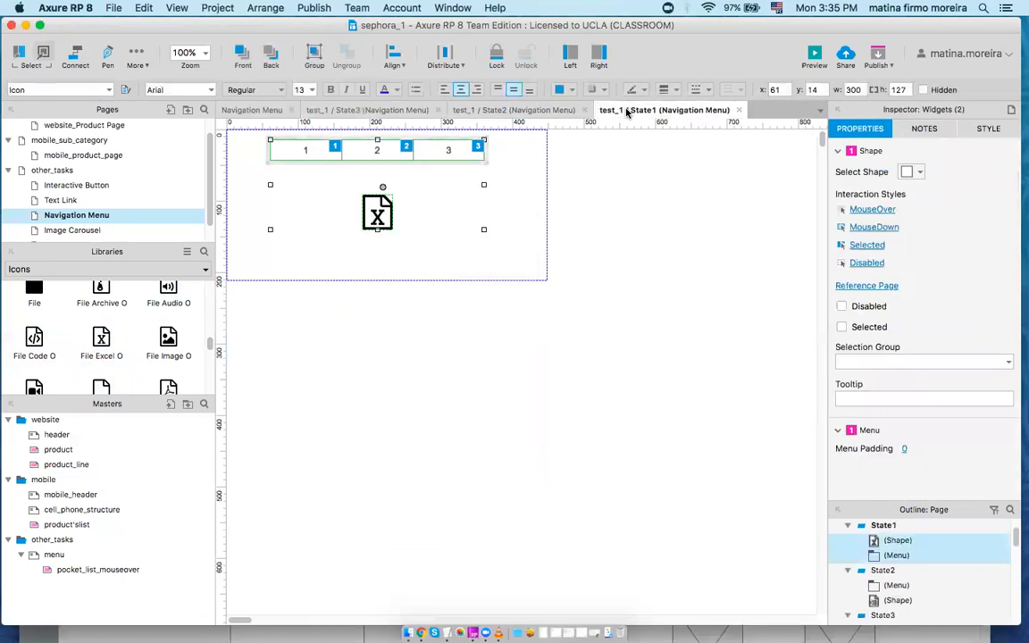
click(537, 112)
click(397, 109)
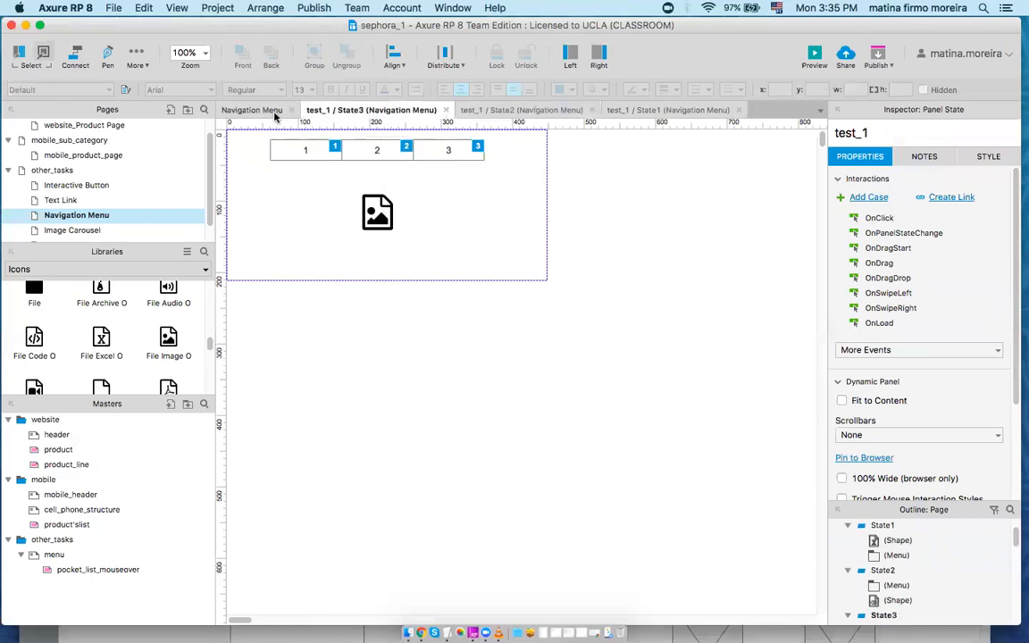
click(239, 108)
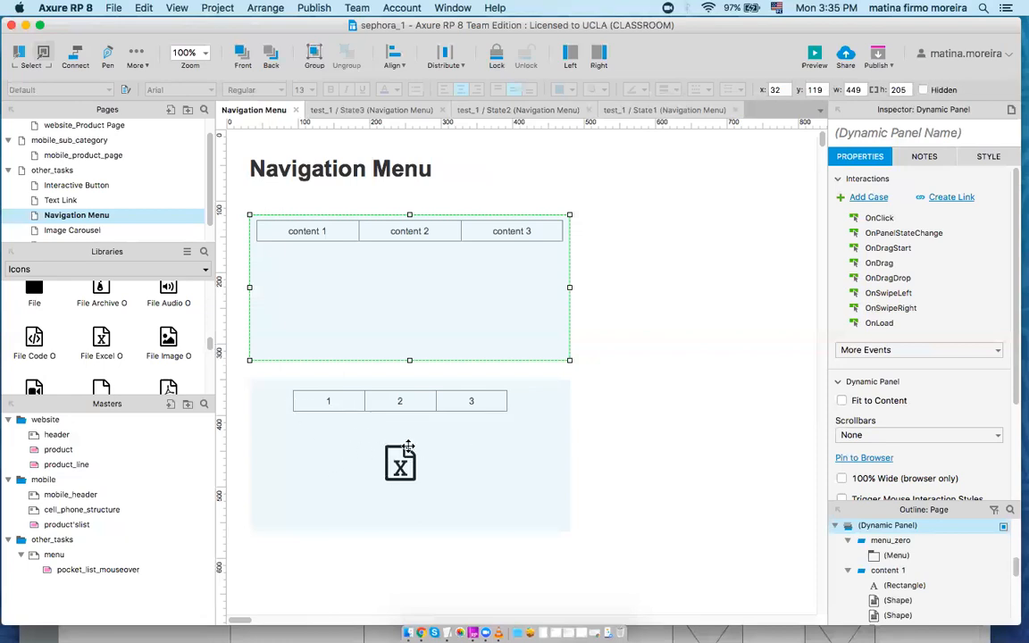
click(608, 436)
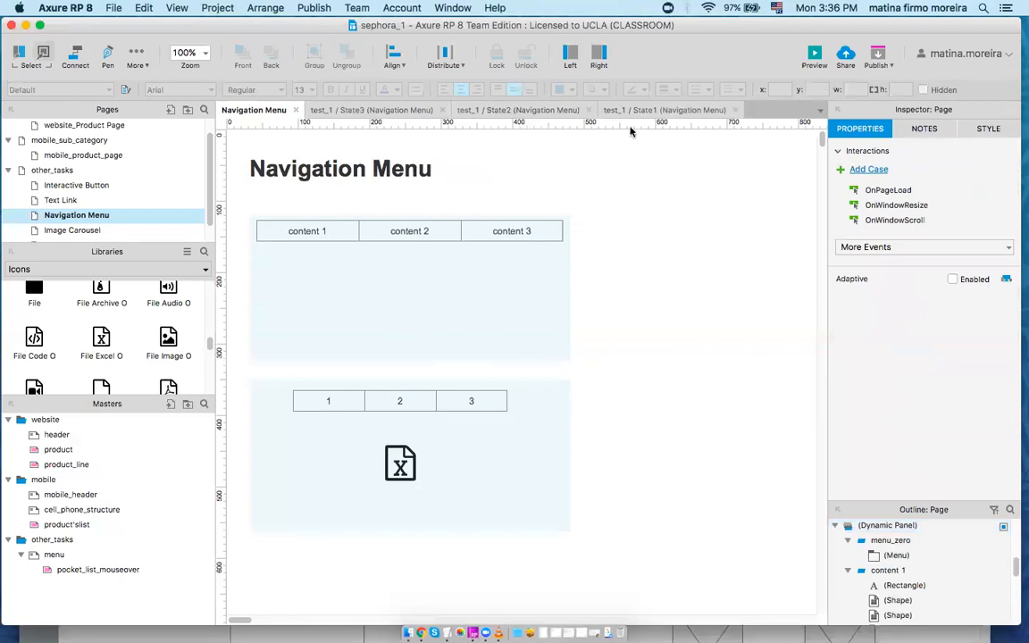
click(818, 59)
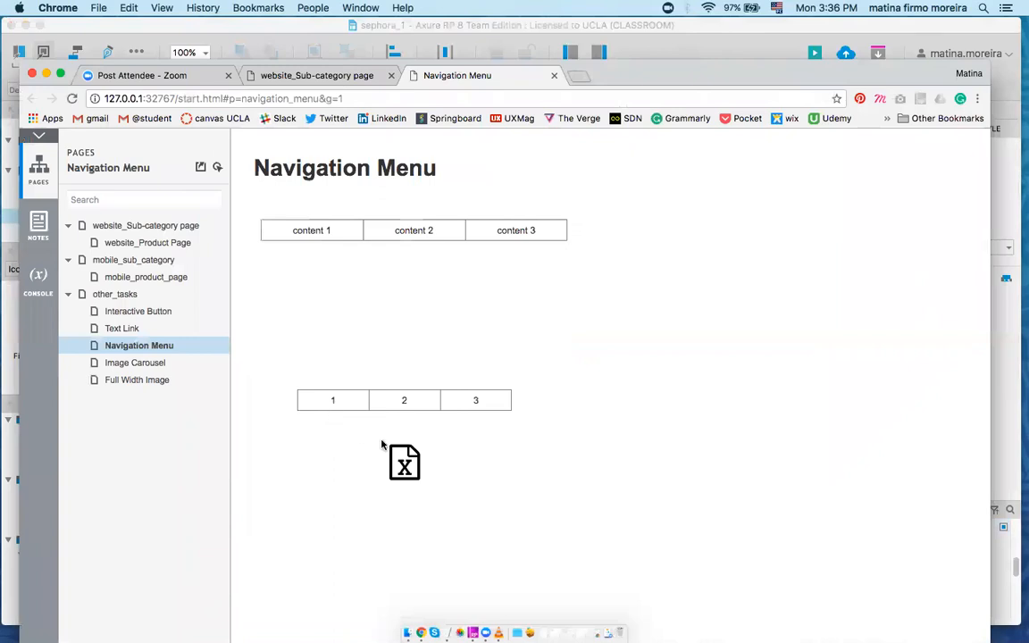
Step: Test menu items 1, 2 and 3 in the browser preview, then return to the Axure project
click(404, 404)
click(476, 410)
click(400, 404)
click(342, 409)
click(395, 404)
click(458, 406)
click(402, 403)
click(346, 407)
click(377, 403)
click(487, 408)
click(165, 26)
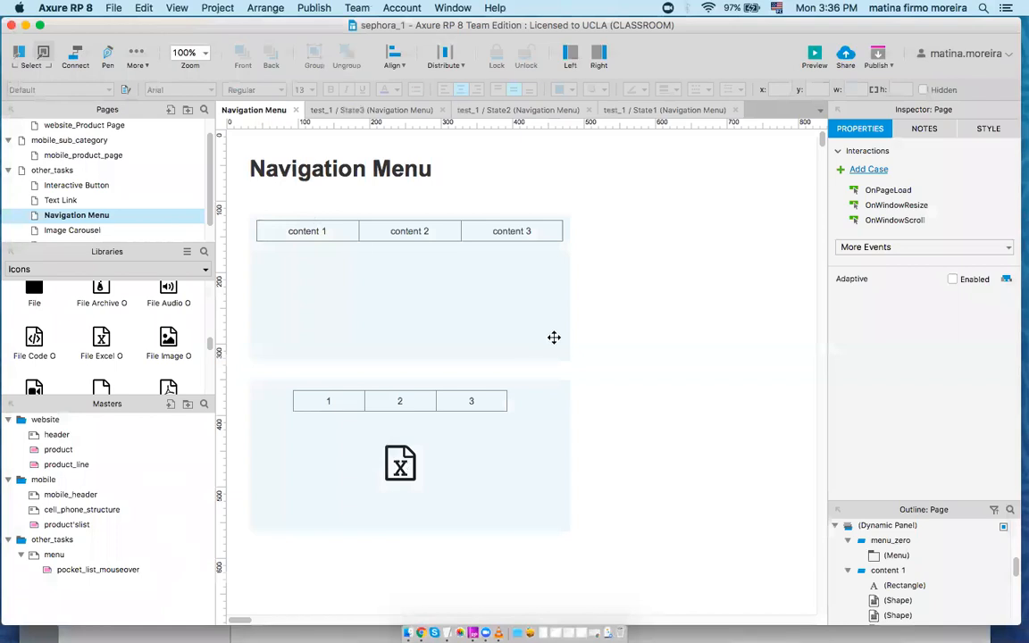
Step: In State3 of test_1, set the font of menu item 3 to bold red
click(464, 403)
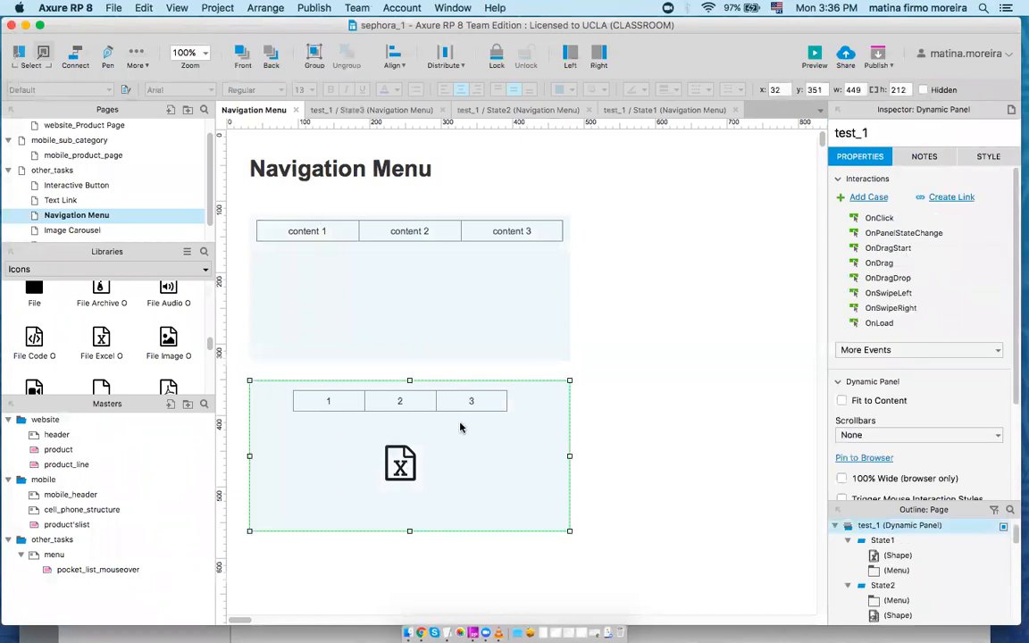
double_click(460, 428)
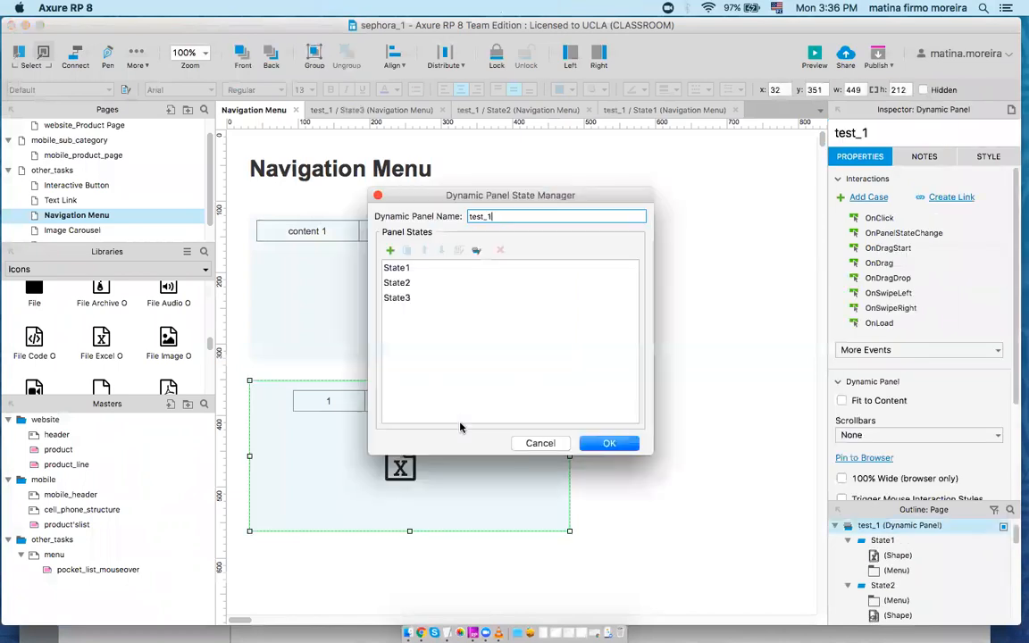
double_click(398, 299)
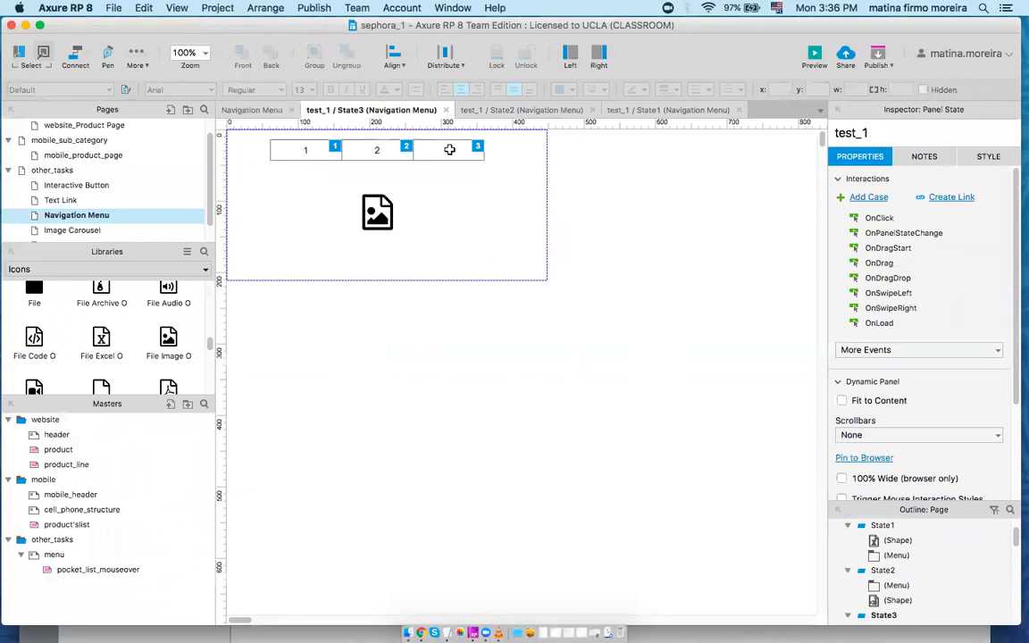
click(449, 149)
click(454, 165)
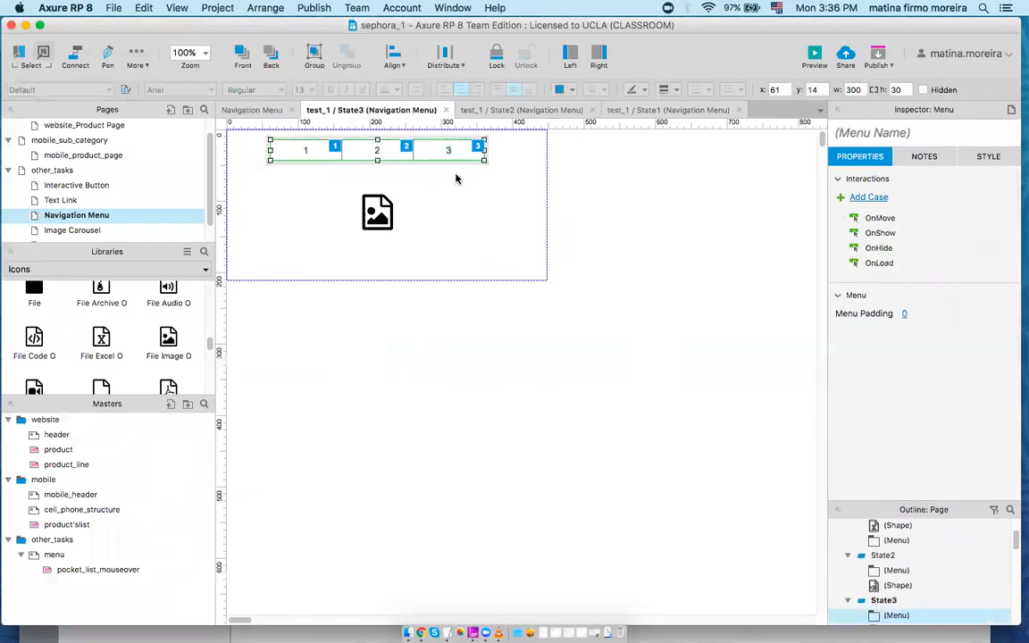
click(457, 180)
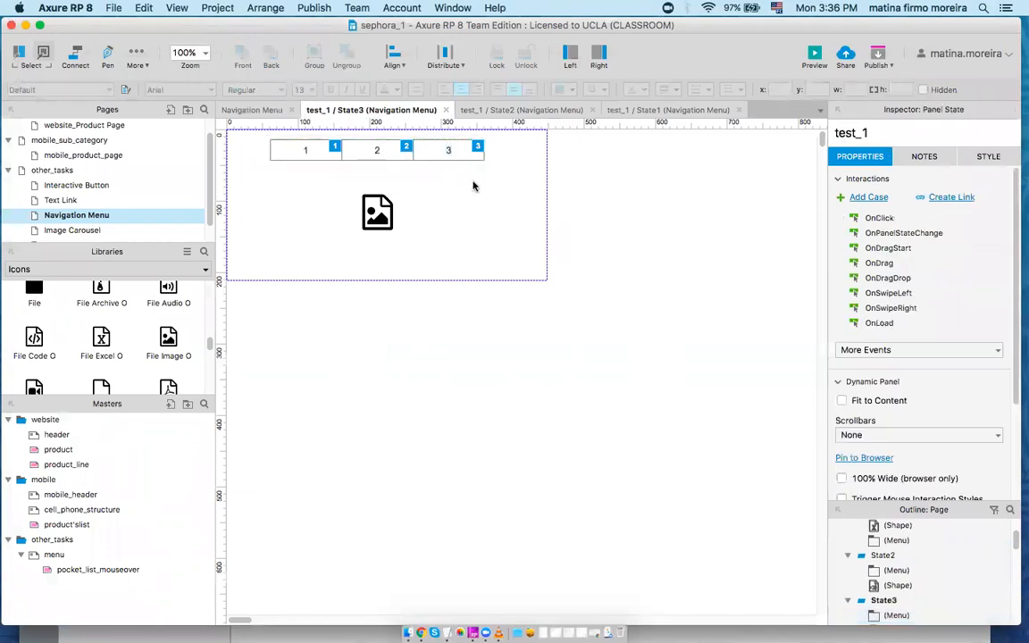
click(419, 148)
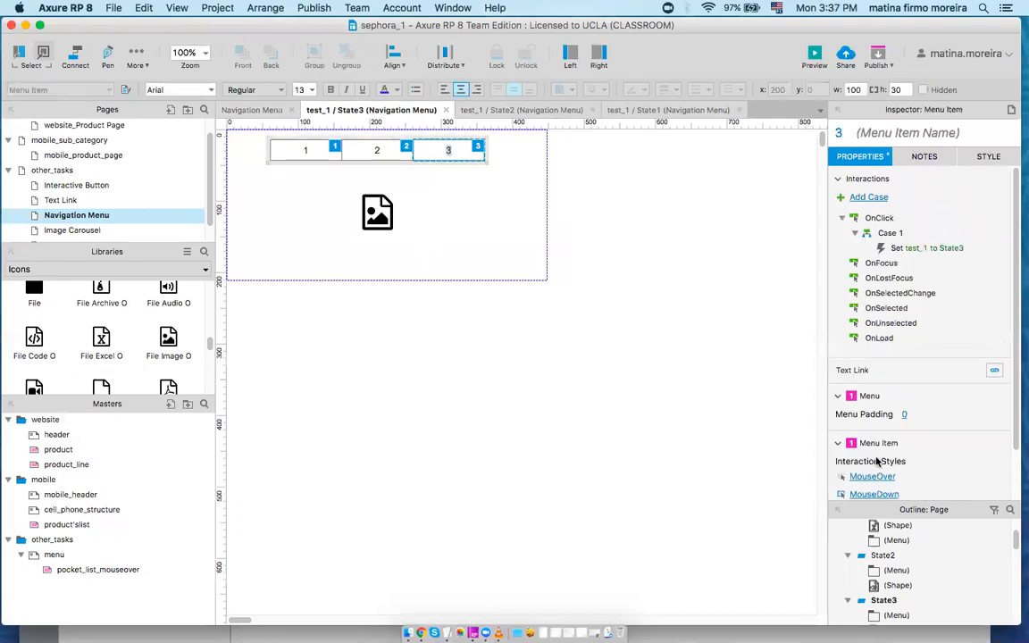
click(969, 158)
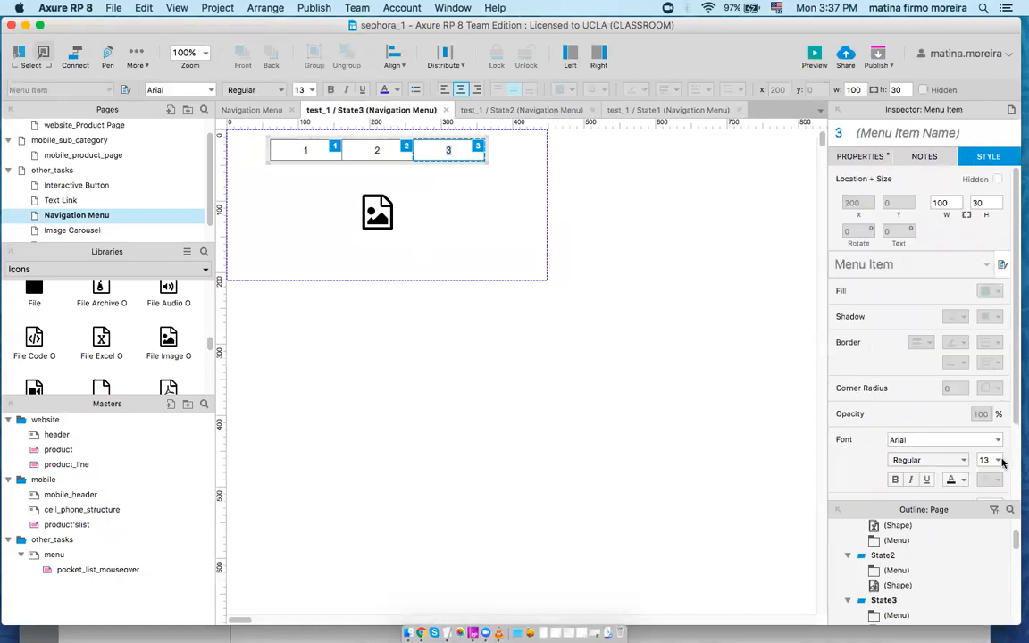
click(961, 481)
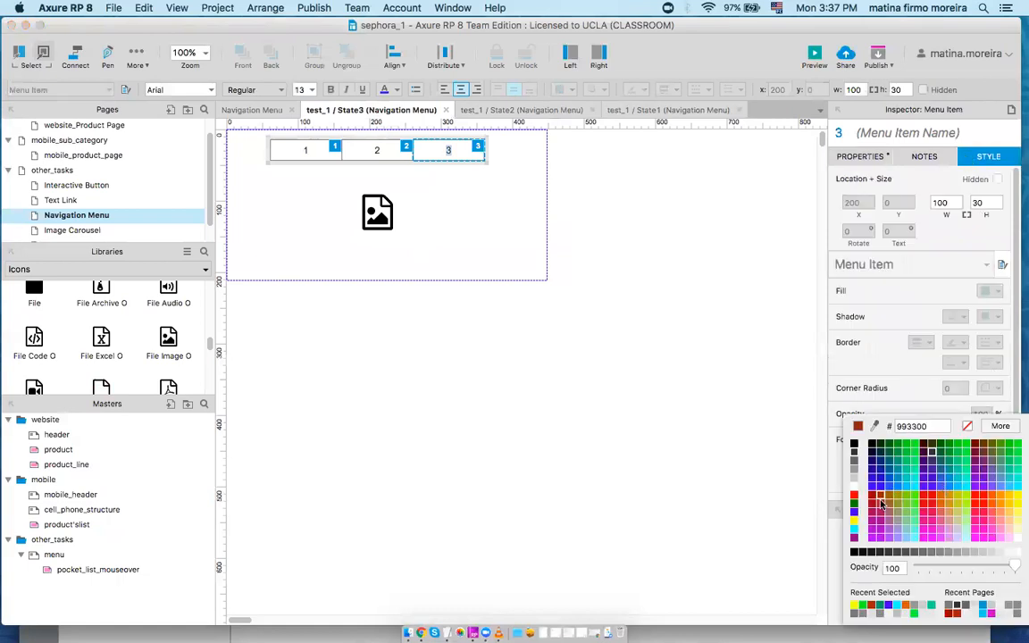
click(853, 497)
click(857, 498)
click(895, 479)
click(741, 414)
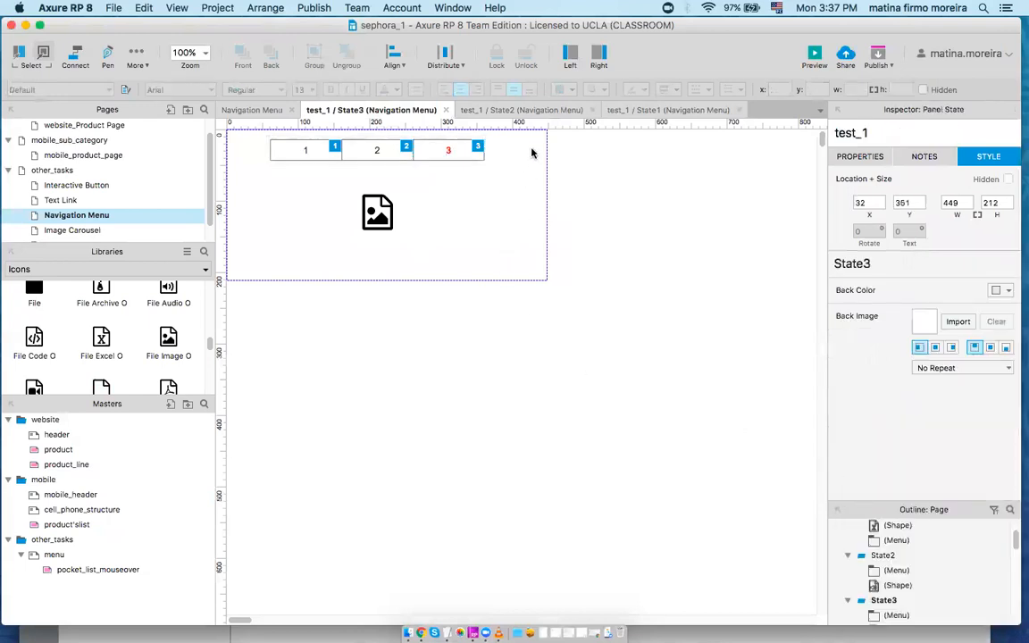
Step: View test_1's State2 and State1, preview the page, test menu items 3, 2 and 1, and close the Navigation Menu previews
click(498, 110)
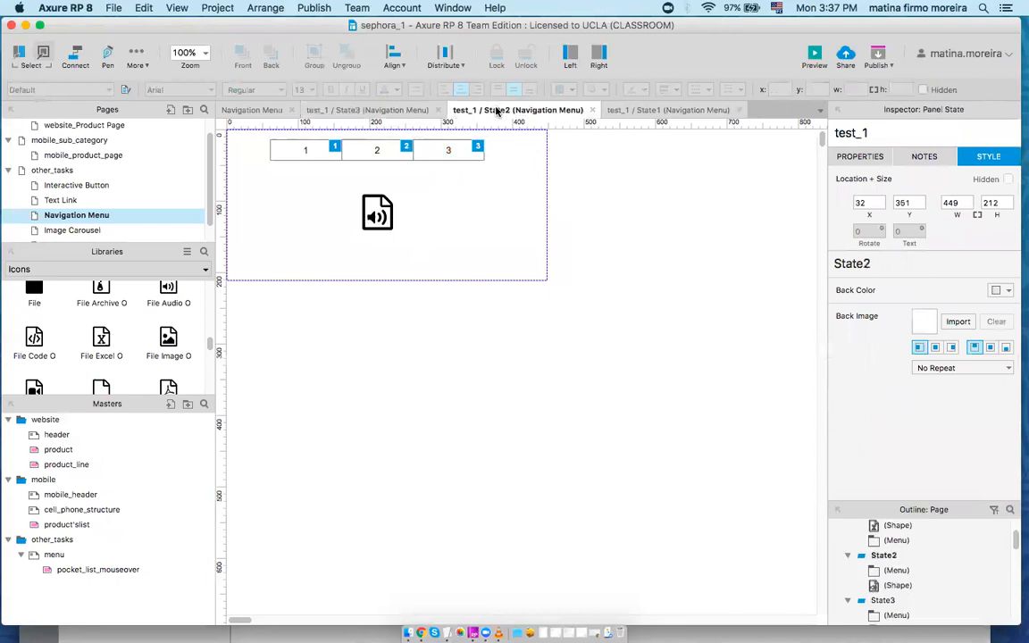
click(628, 112)
click(814, 56)
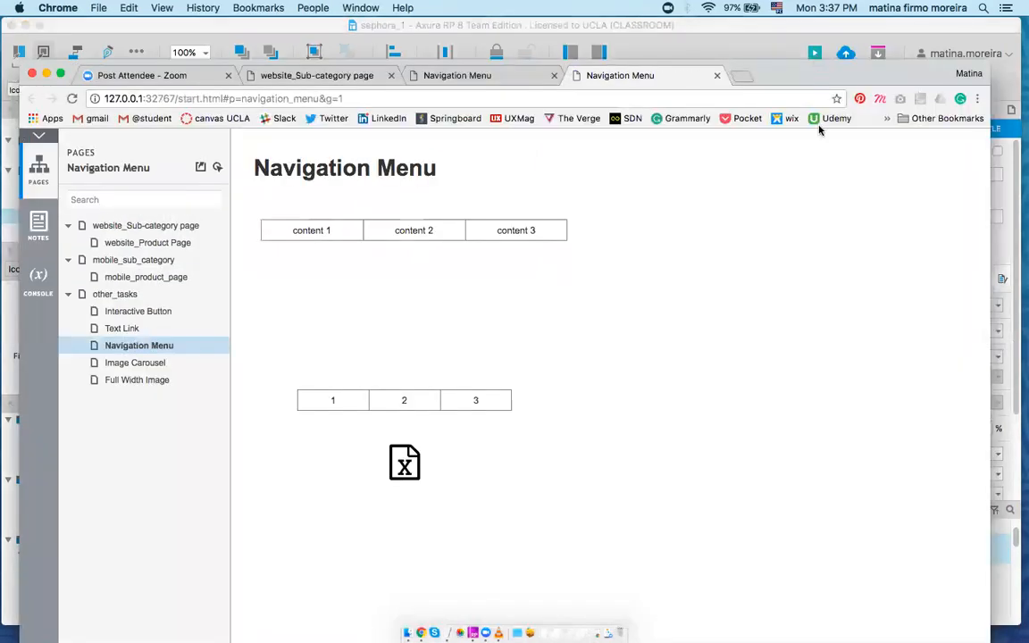
click(483, 406)
click(408, 404)
click(347, 406)
click(717, 76)
click(554, 76)
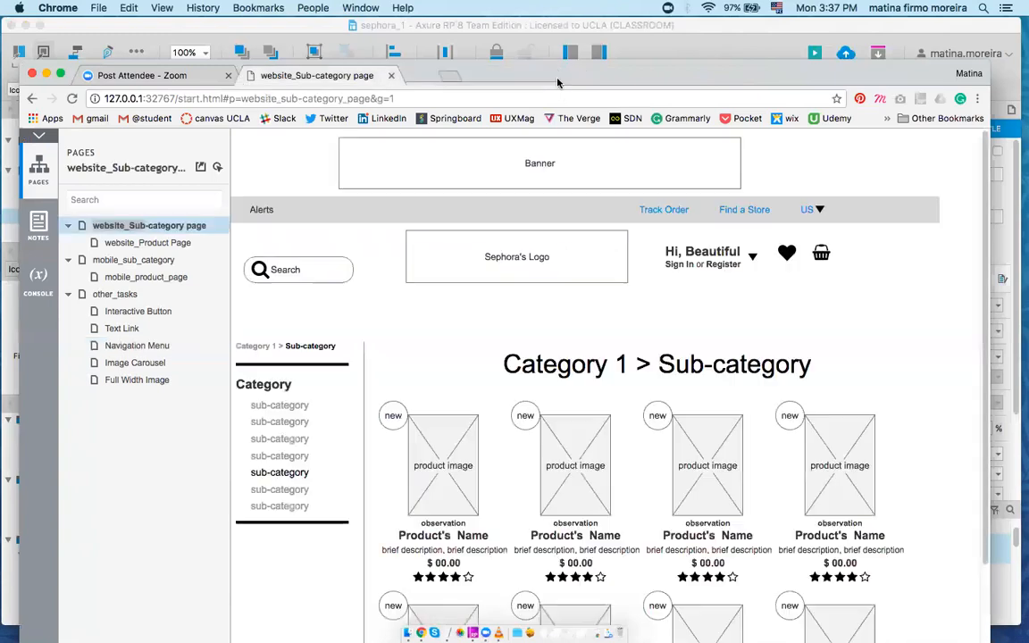
click(768, 43)
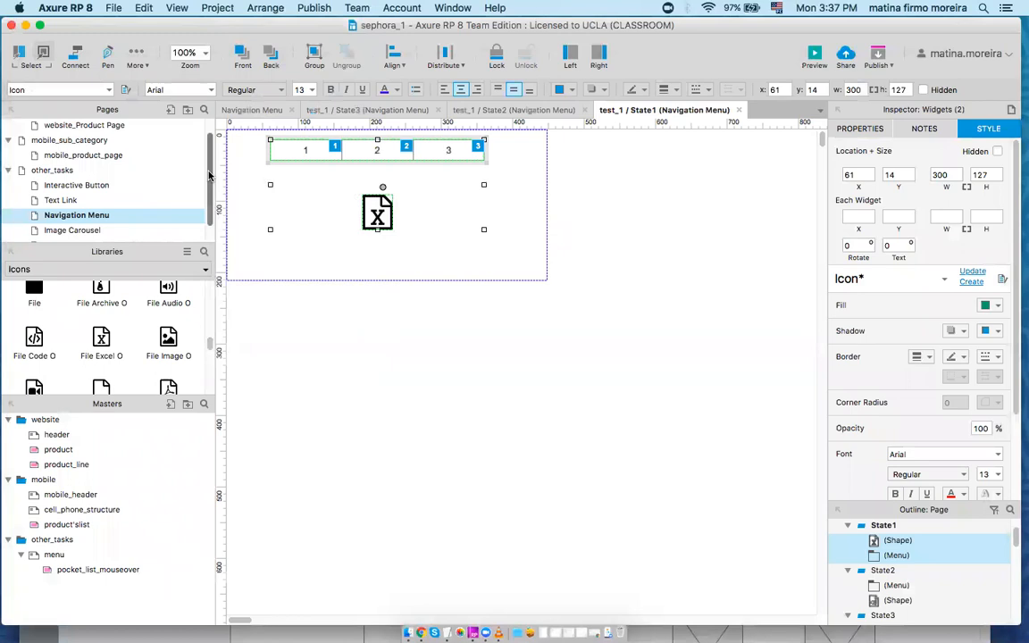
Step: Close test_1's three open states and delete the test_1 dynamic panel from the Navigation Menu page
scroll(209, 176, up, 2)
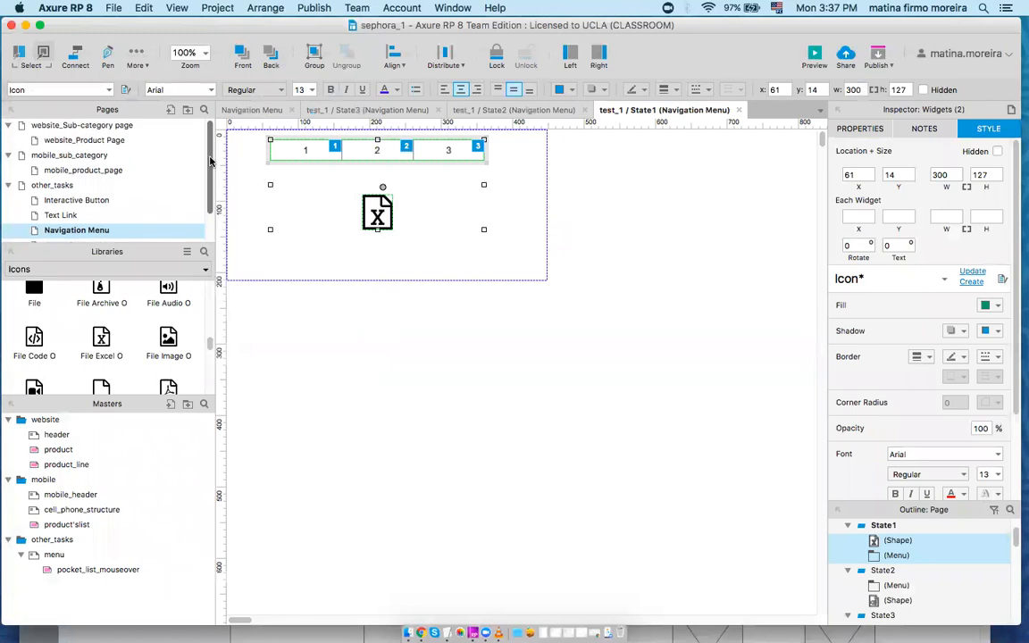
click(741, 111)
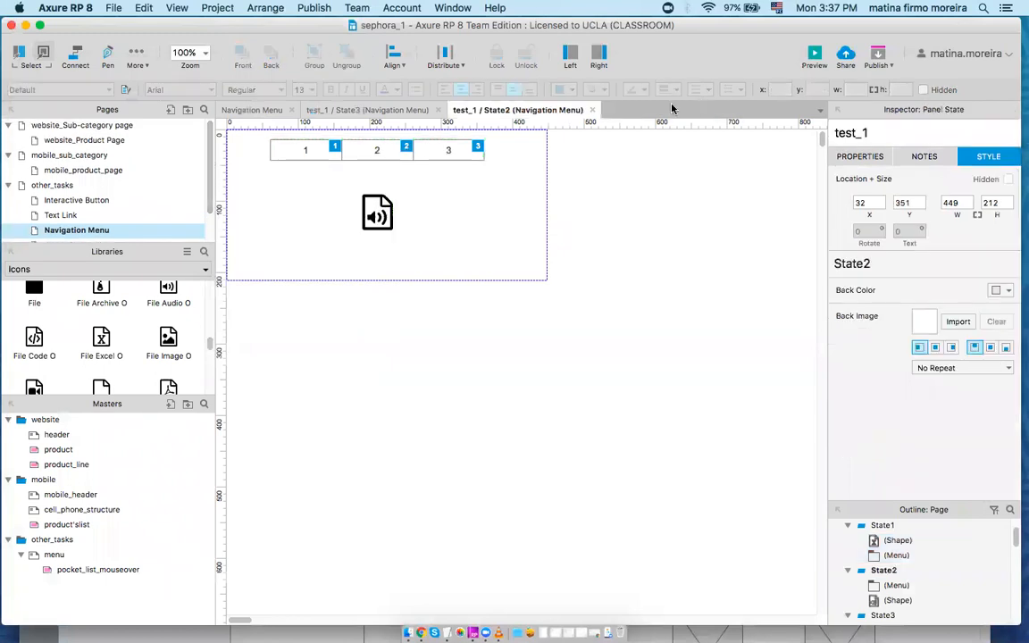
click(591, 111)
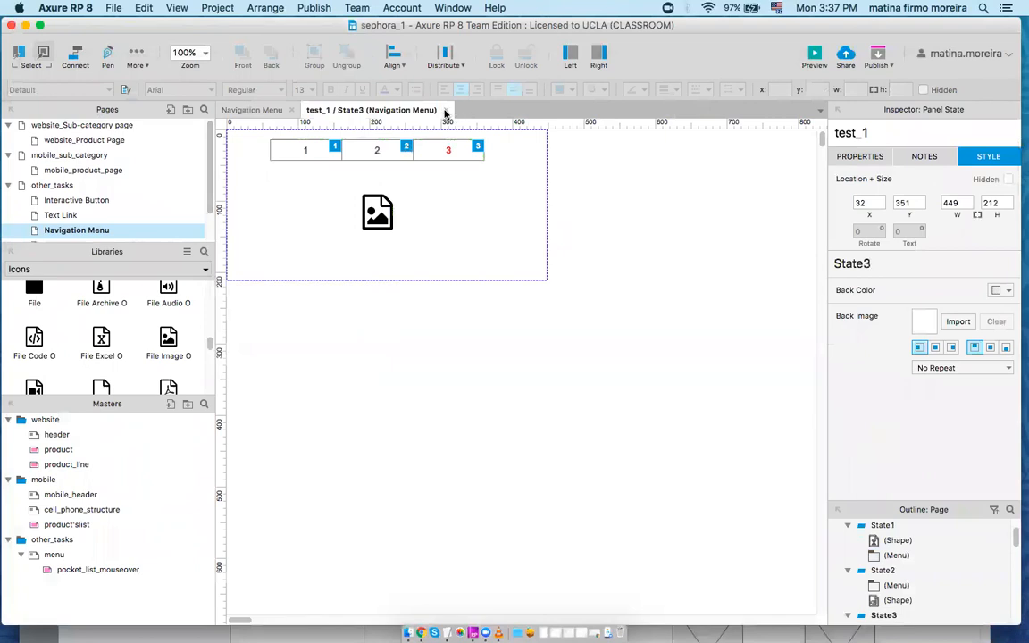
click(445, 111)
click(636, 366)
click(480, 456)
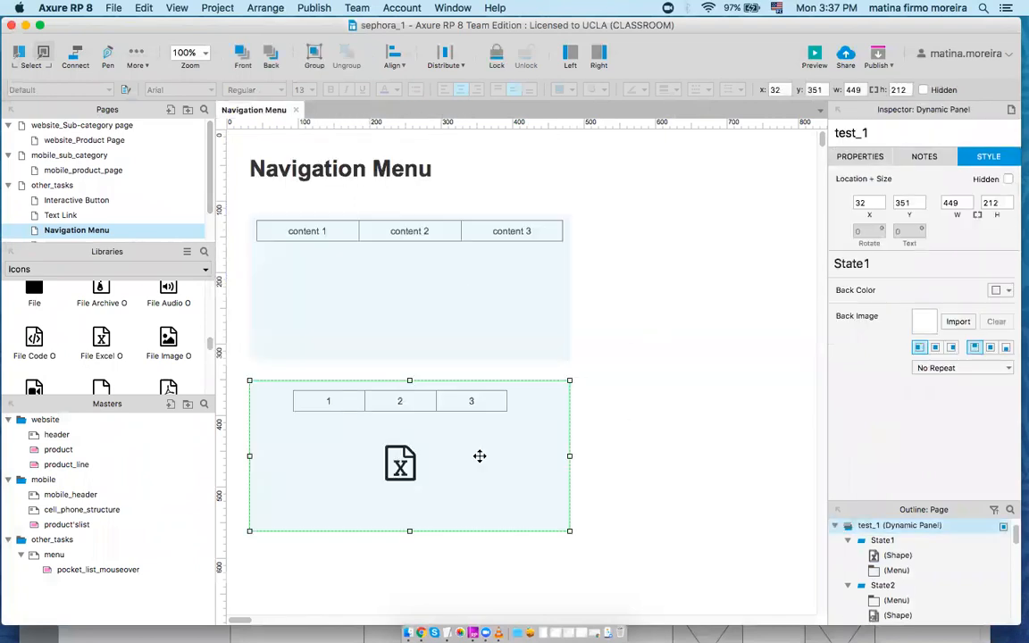
key(Delete)
Step: Open the Image Carousel page and switch the widget library from Icons to Default
drag(212, 201, 208, 239)
double_click(77, 212)
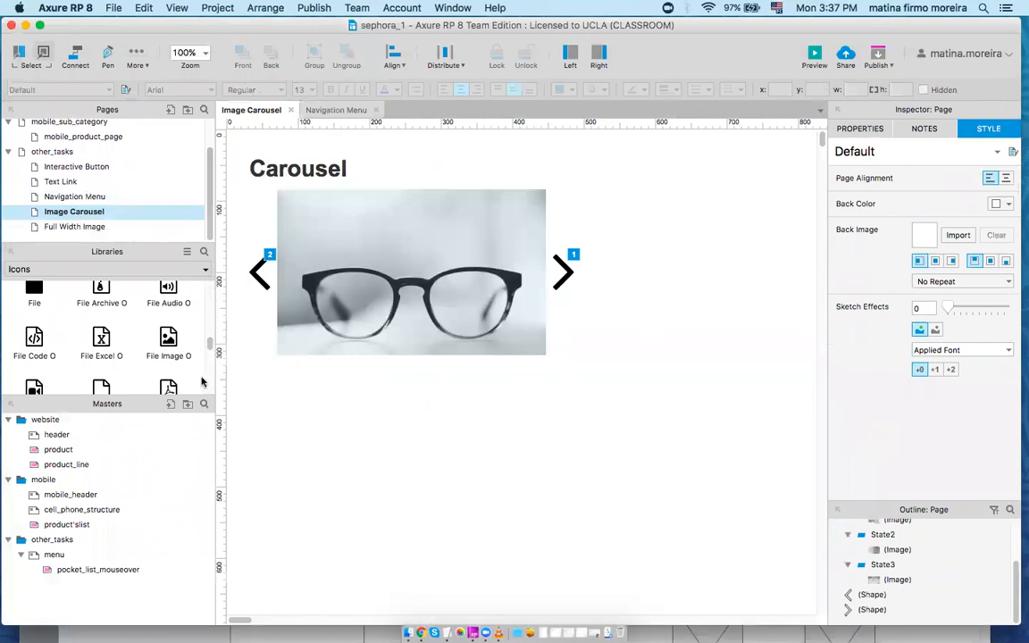
drag(211, 344, 209, 287)
click(205, 273)
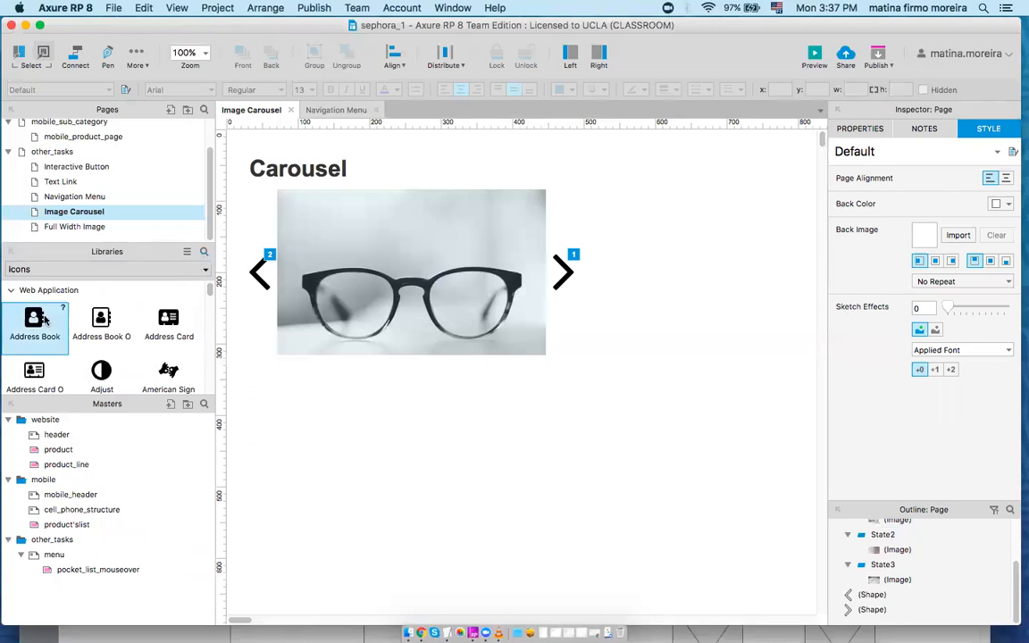
click(16, 269)
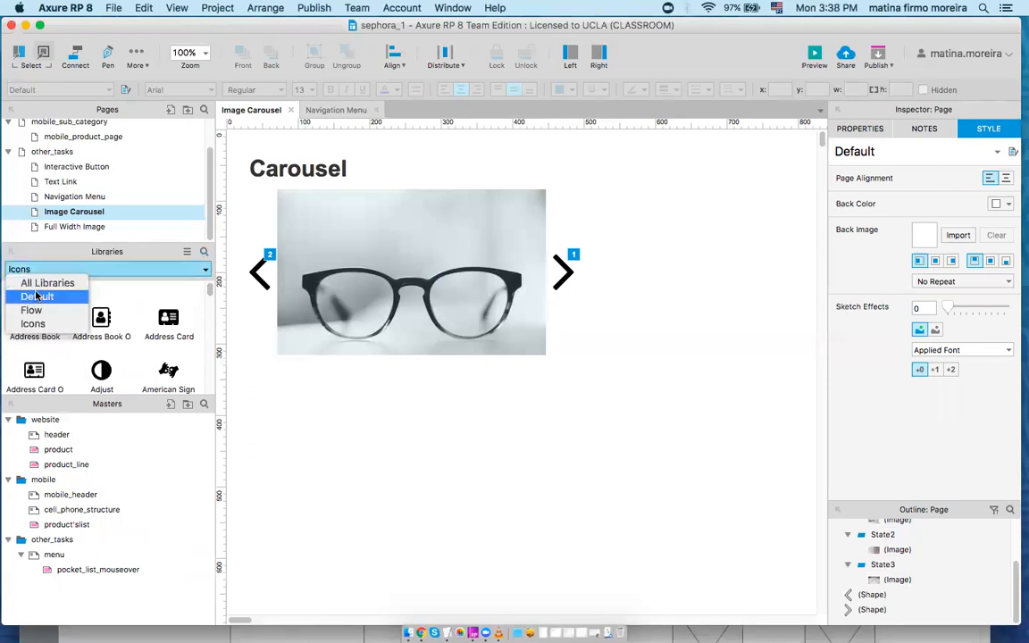
click(37, 297)
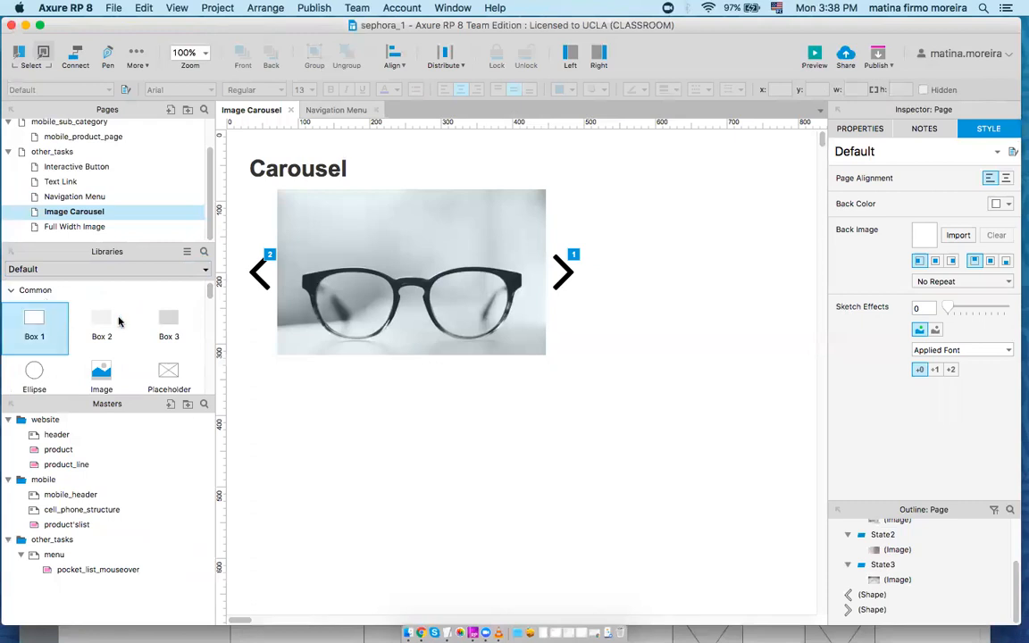
Step: Place a dynamic panel about 376 by 226 at x 71, y 364 below the carousel image, and close the Navigation Menu page
scroll(209, 306, down, 2)
drag(209, 306, 279, 390)
drag(493, 511, 546, 551)
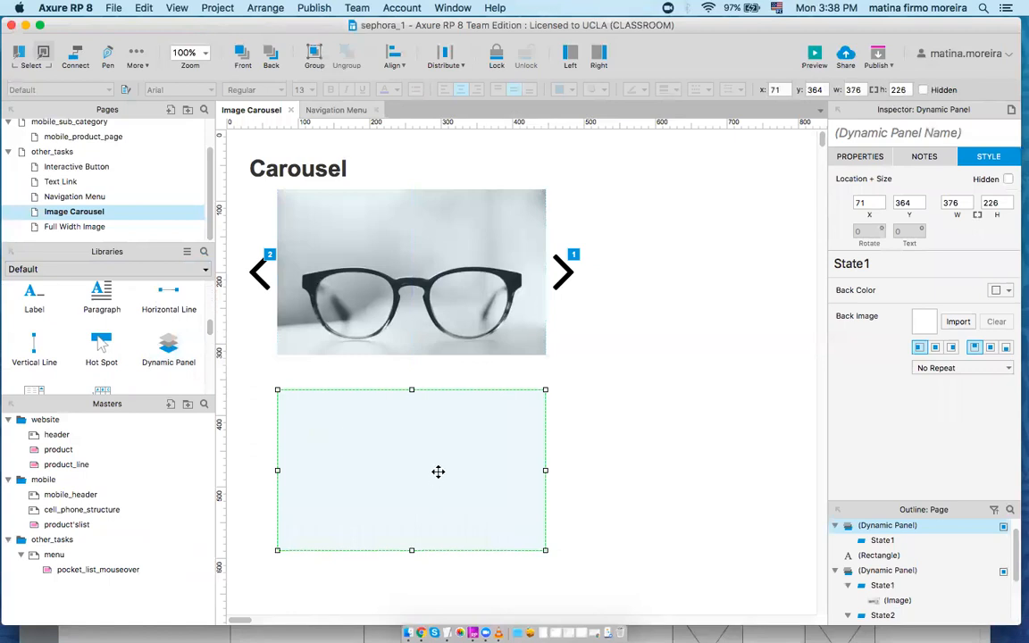
click(377, 110)
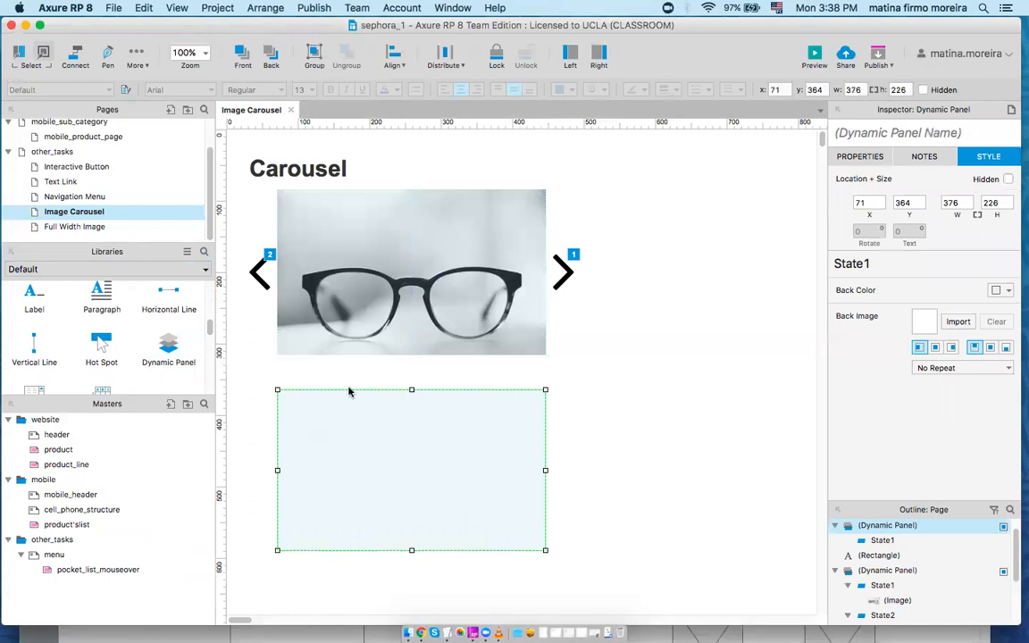
Step: Add two more states to the new dynamic panel and name it test_2
double_click(463, 455)
click(390, 251)
click(390, 251)
click(519, 217)
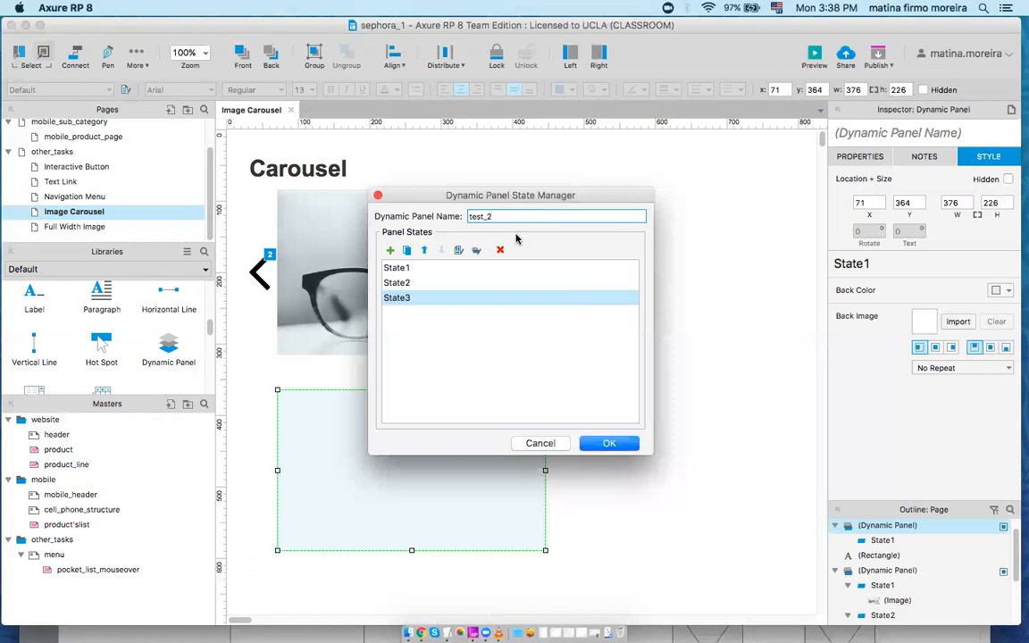
Step: Open State1 of test_2 and place an Image widget at x 40, y 34
click(407, 268)
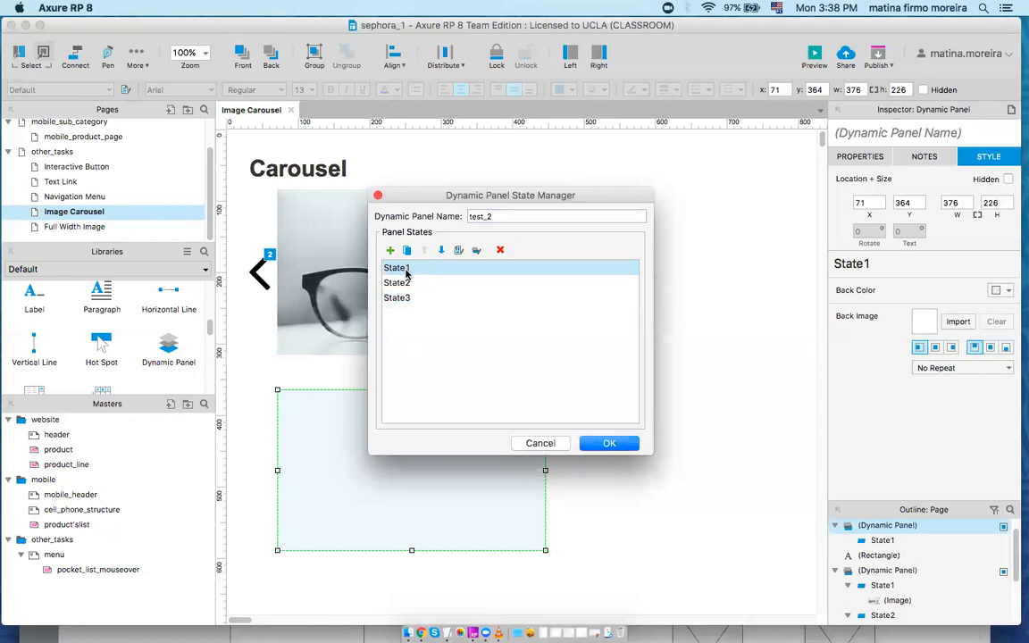
double_click(406, 269)
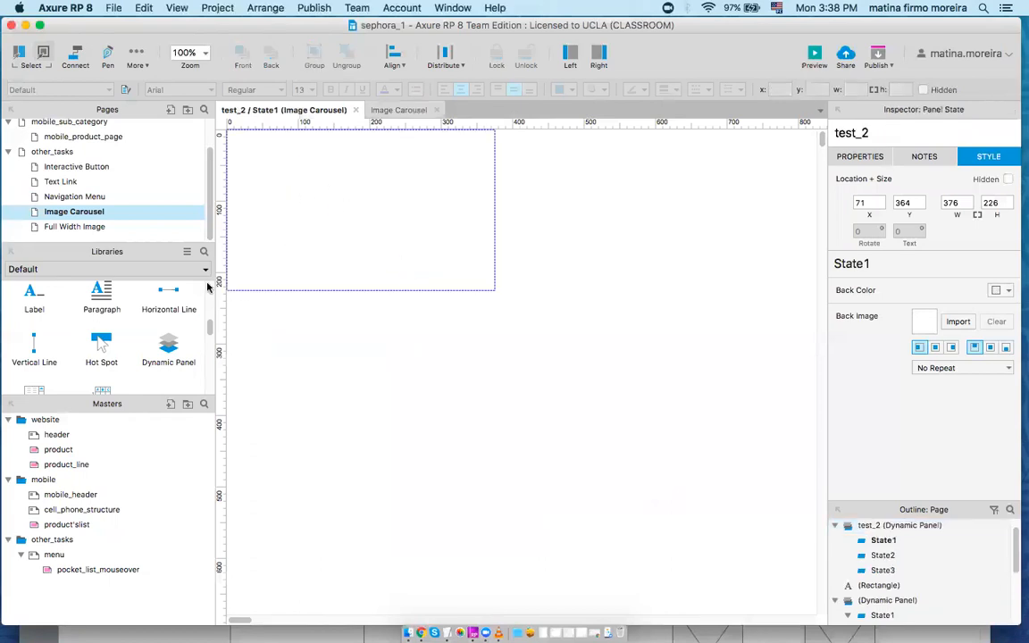
drag(212, 329, 211, 295)
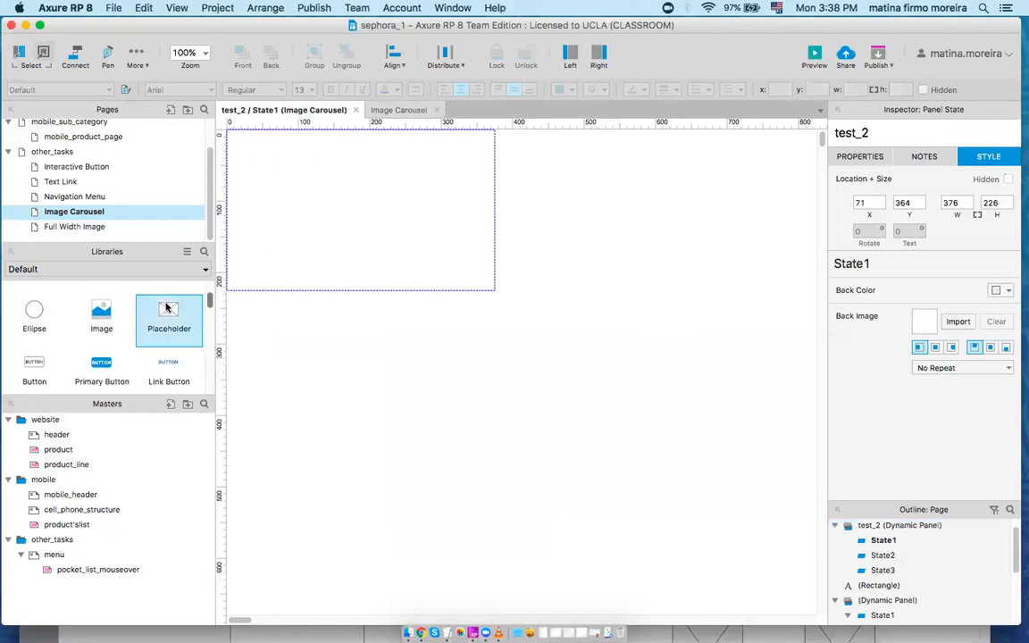
drag(101, 312, 256, 154)
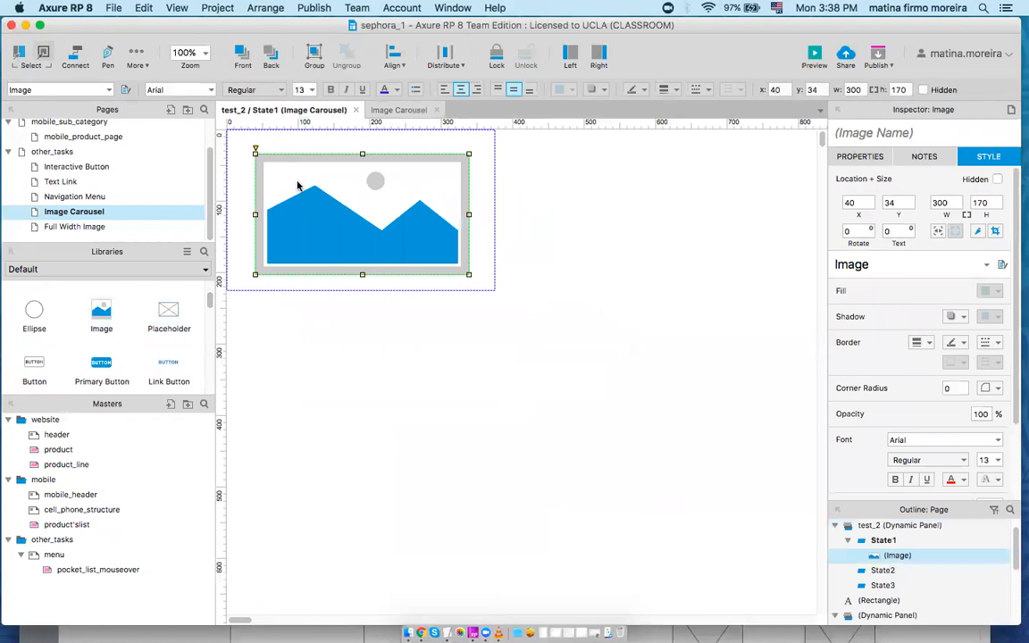
Step: Load glasses_2.jpeg from the UX_2_iteration folder into State1's image widget
double_click(298, 186)
click(456, 228)
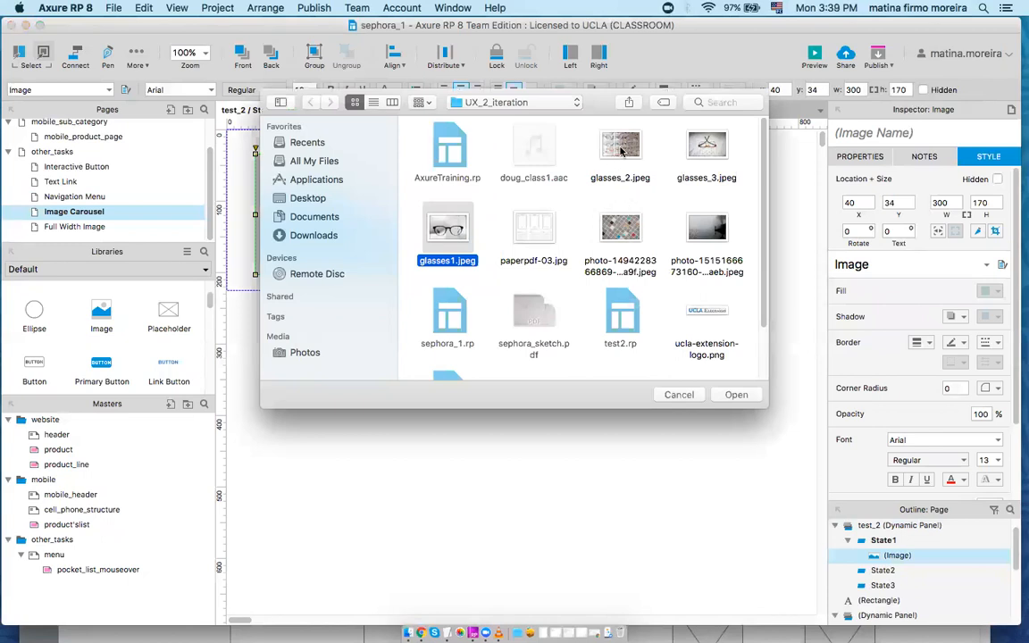
click(541, 206)
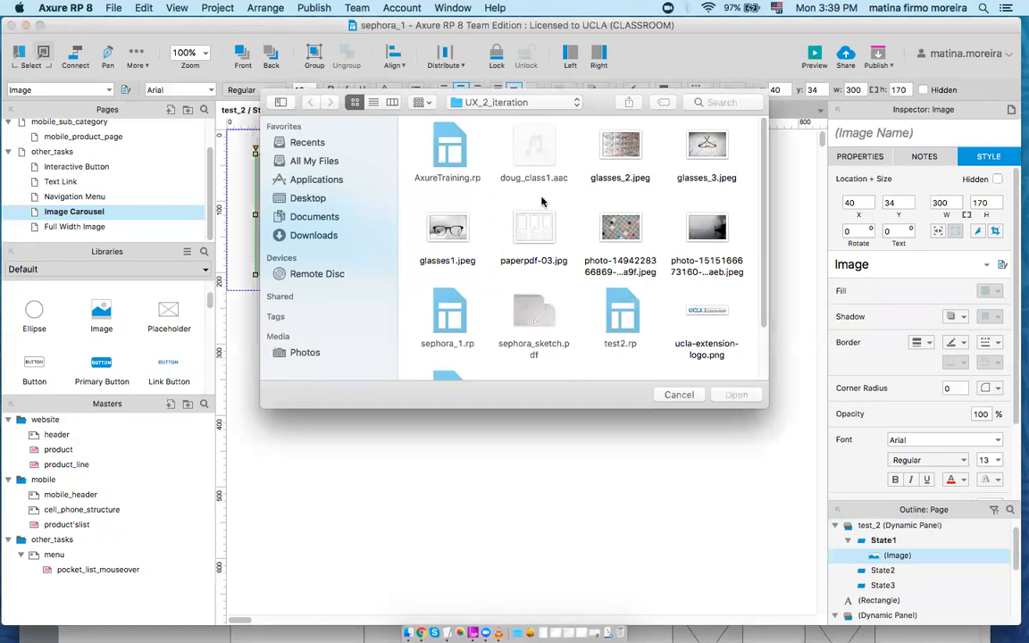
click(610, 148)
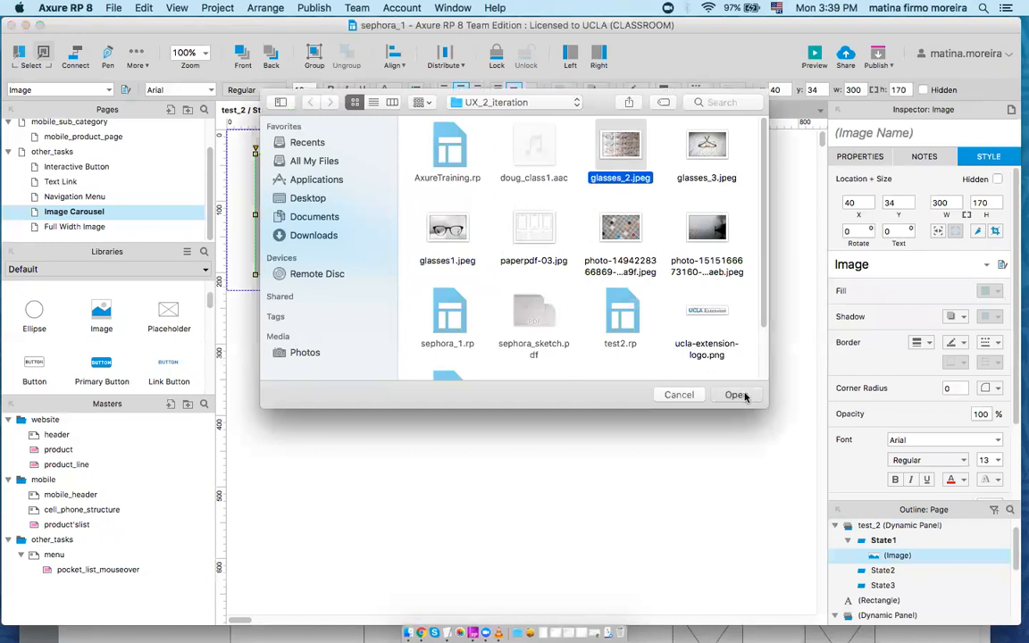
click(735, 395)
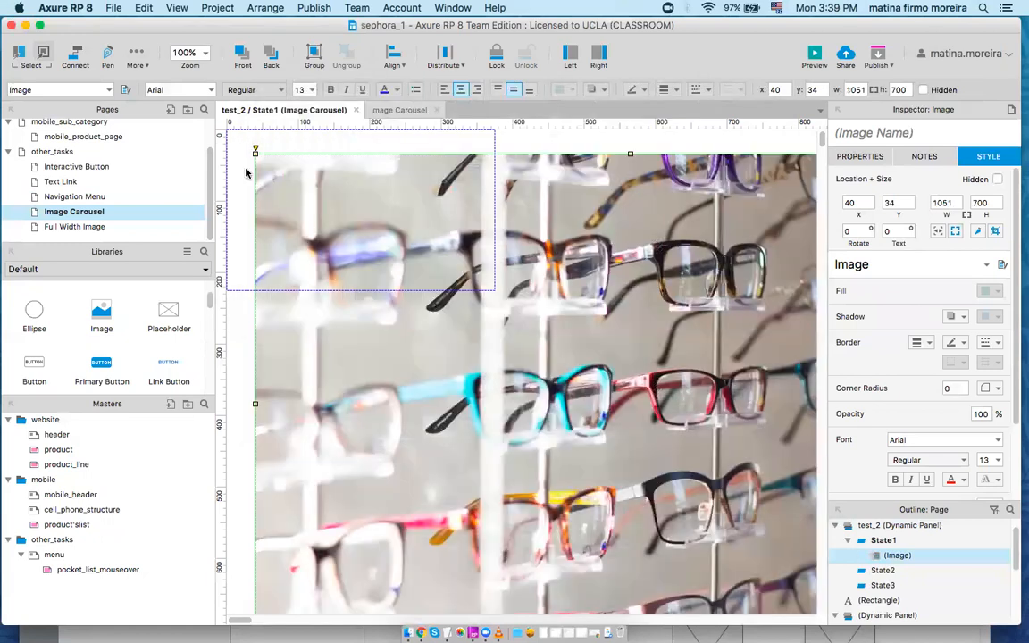
Step: Scale State1's glasses image down to about 304 by 202
click(203, 53)
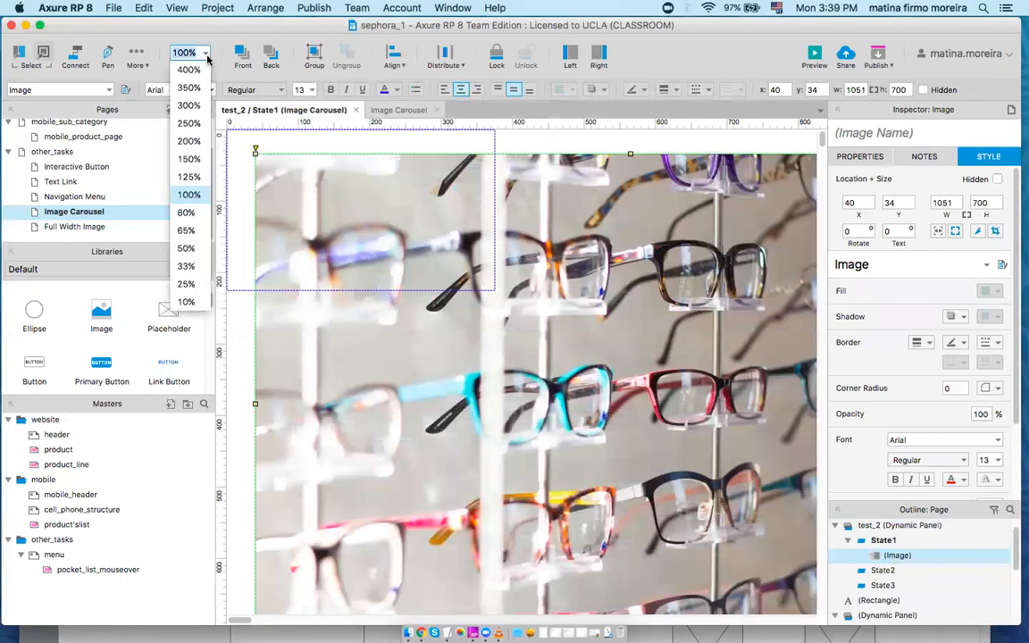
click(186, 284)
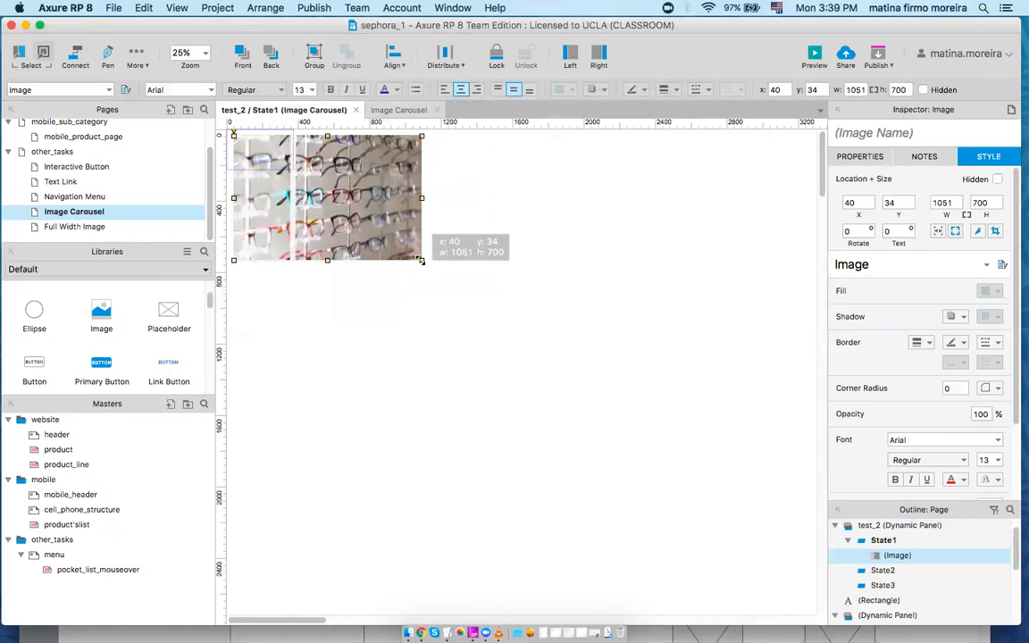
drag(420, 260, 284, 145)
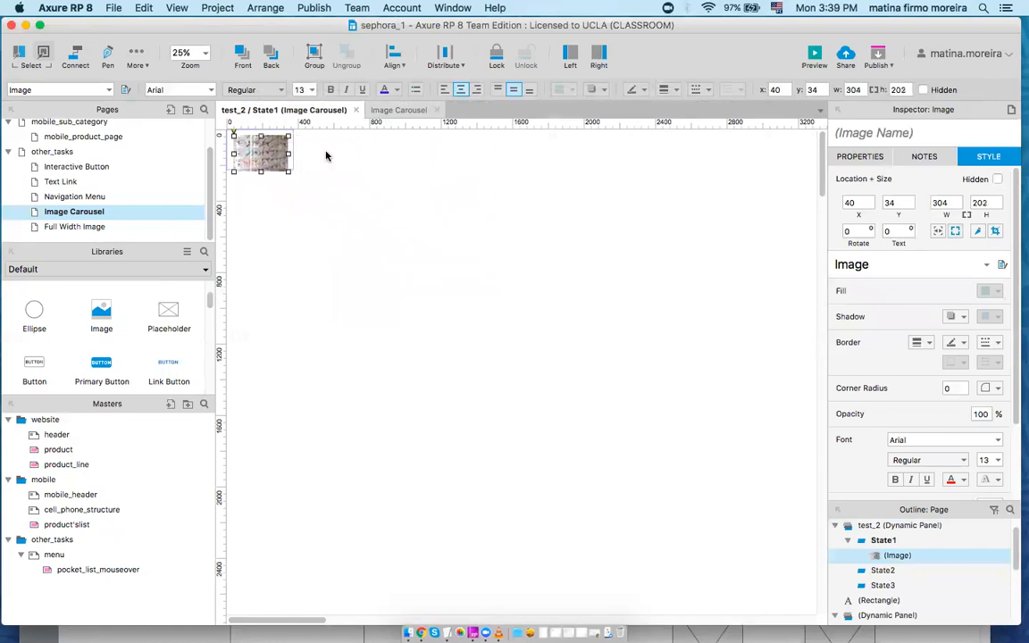
click(205, 53)
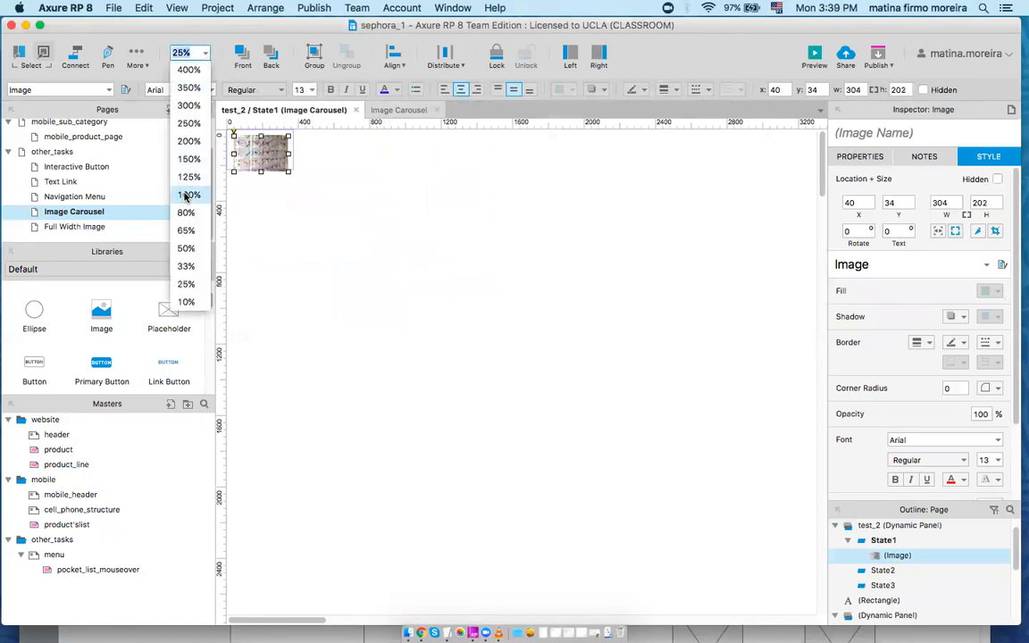
click(186, 177)
Step: Move State1's image to x 0, y 0 and enlarge it to about 487 by 324
drag(424, 258, 391, 231)
drag(444, 276, 535, 350)
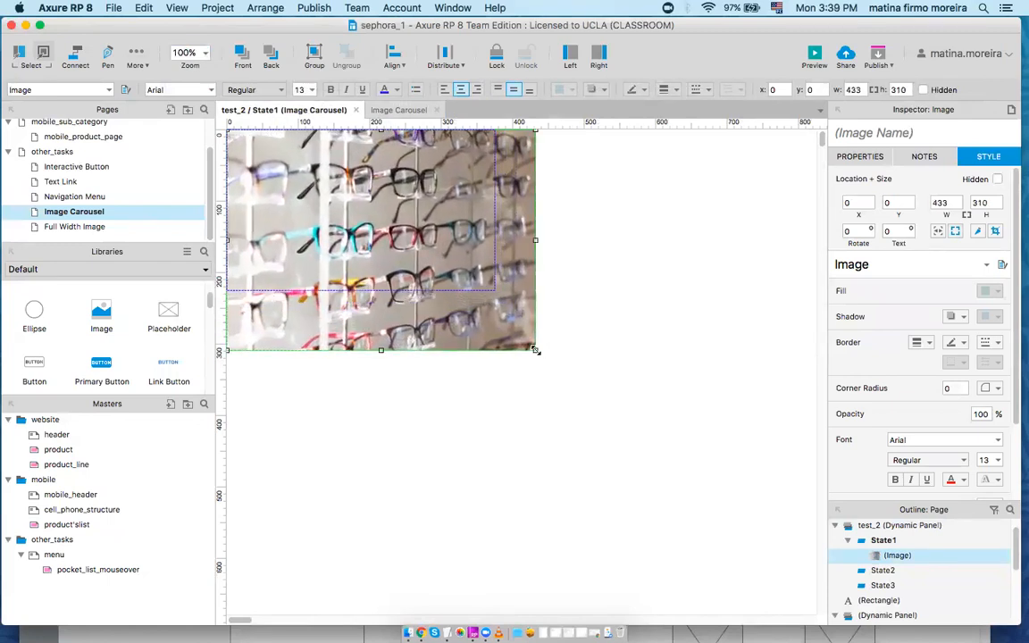
key(super+z)
drag(441, 271, 574, 360)
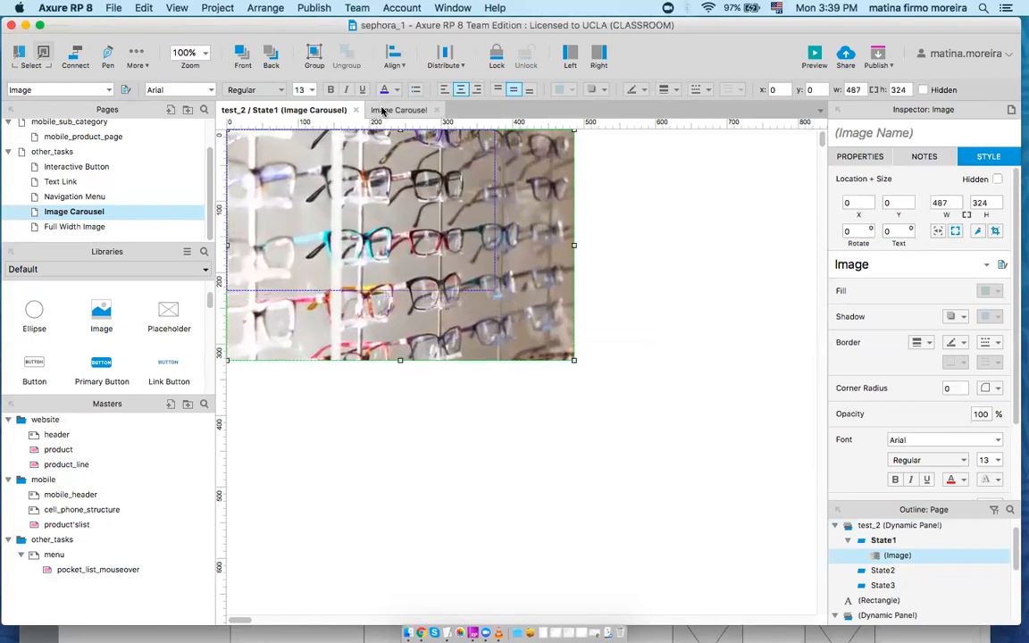
Step: Check the panel on the Image Carousel page, and scale State1's image down to the panel's width
click(398, 110)
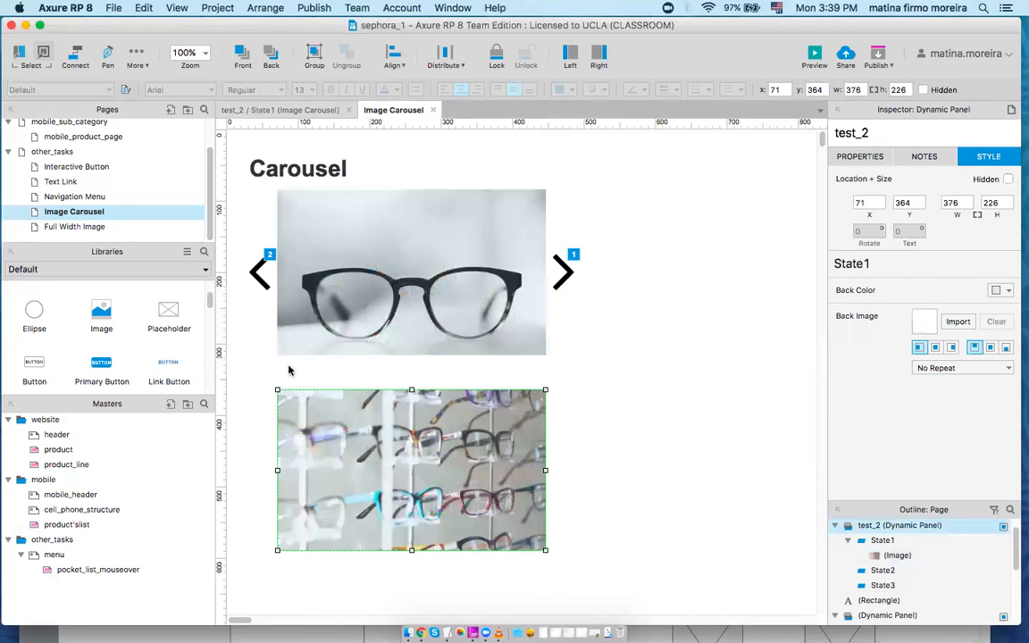
click(267, 108)
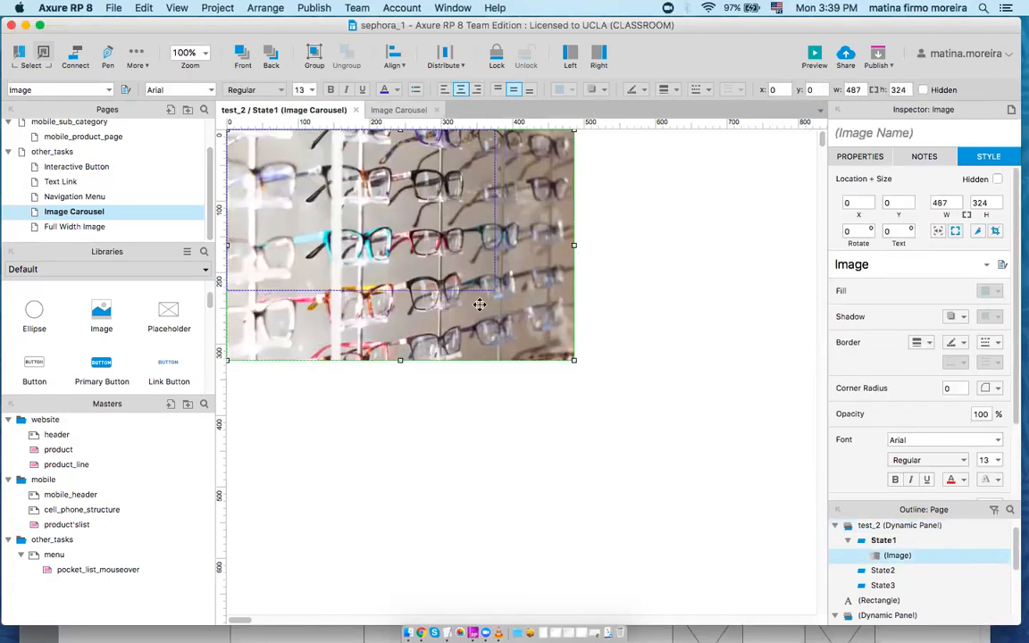
drag(573, 360, 494, 279)
click(387, 371)
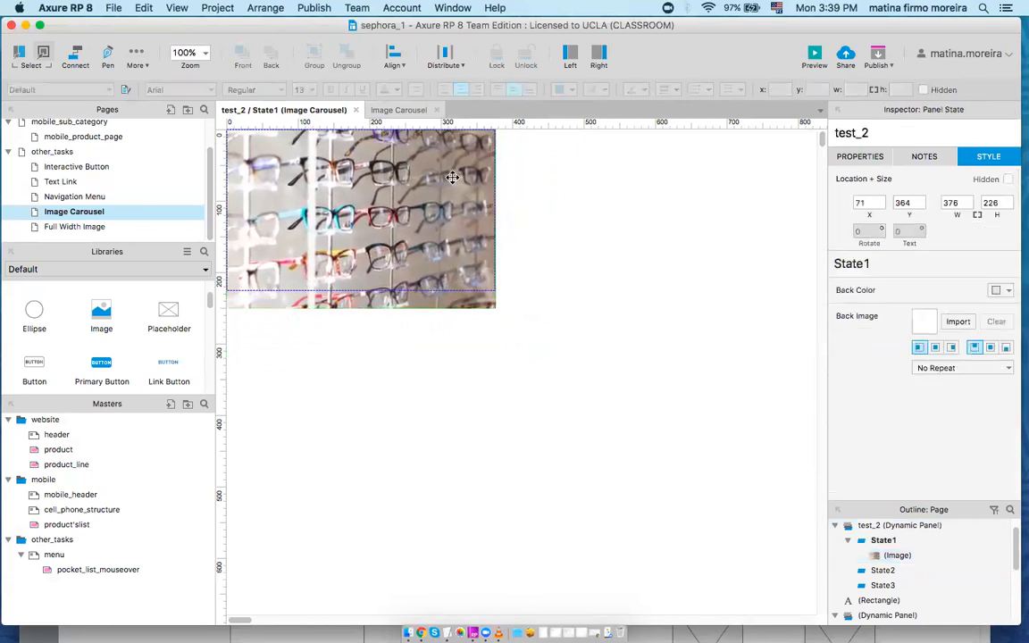
Step: Open State2 and State3 of the test_2 dynamic panel for editing
click(420, 110)
double_click(376, 383)
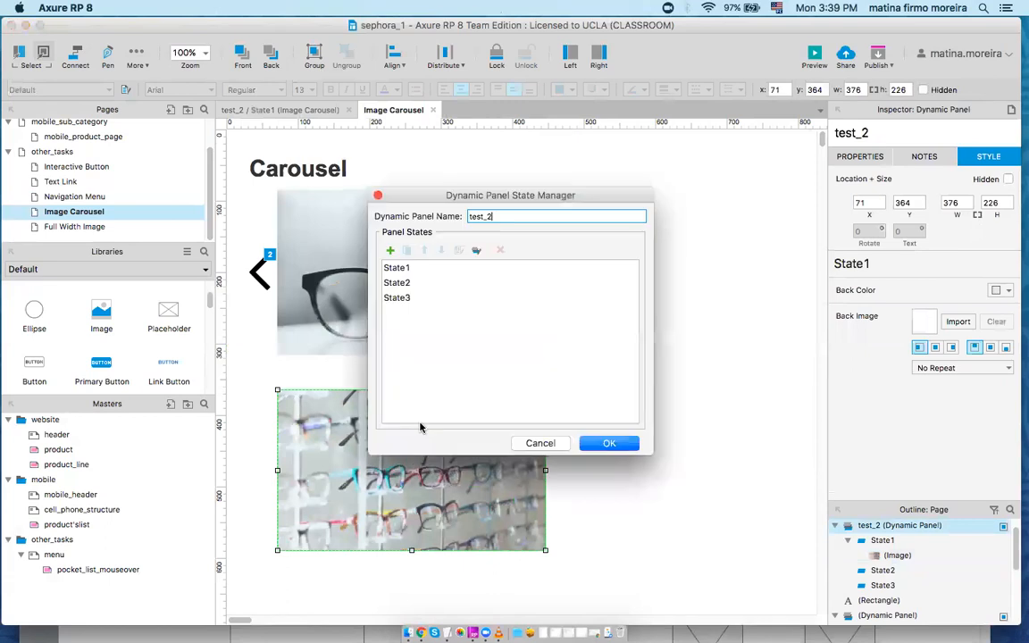
double_click(393, 282)
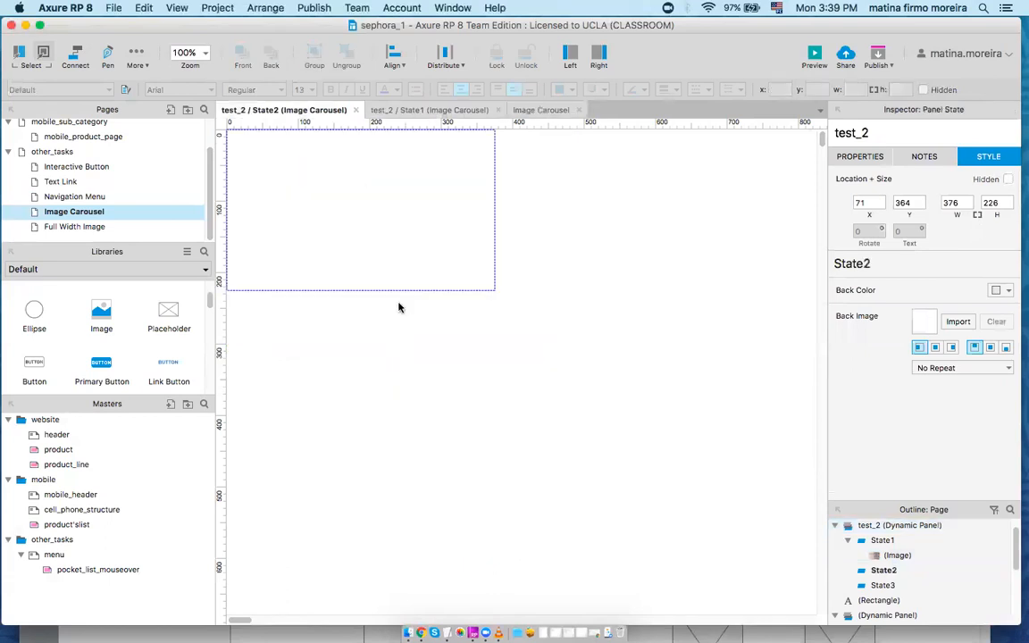
click(553, 111)
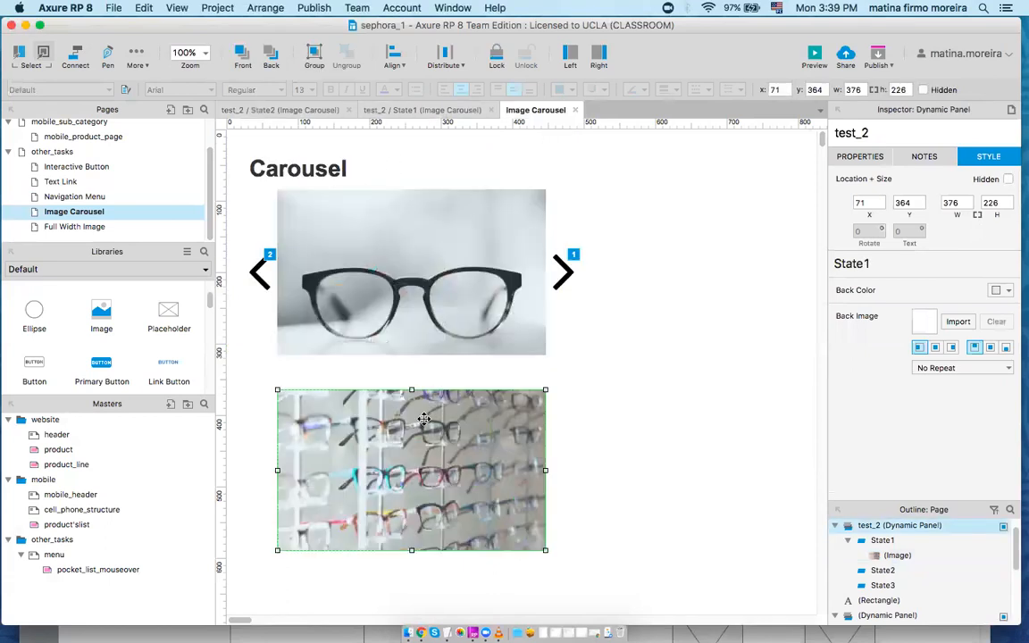
double_click(425, 424)
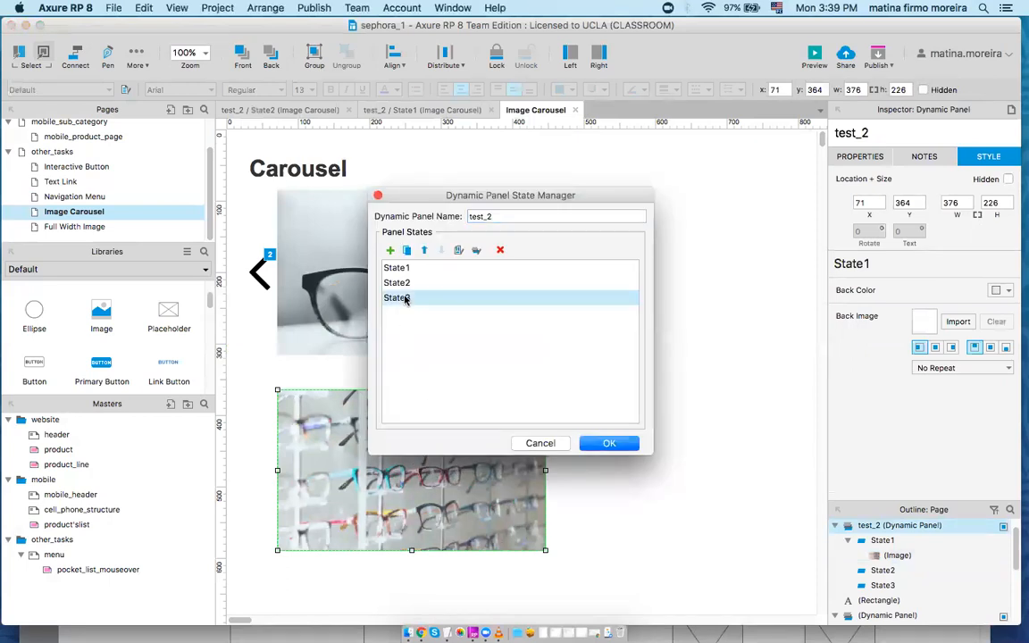
double_click(398, 298)
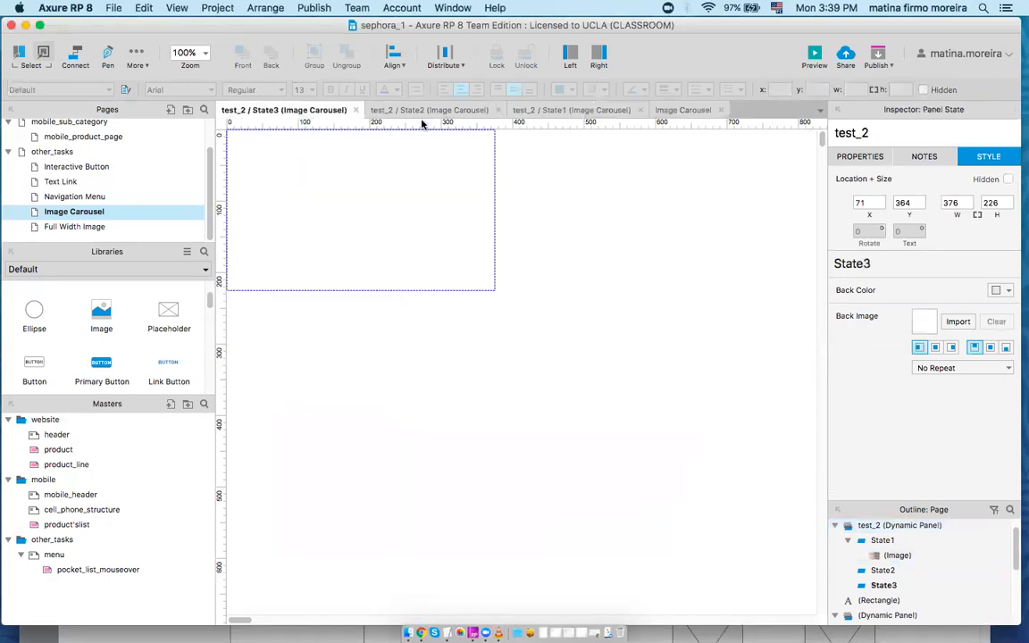
Step: Place an Image widget at x 51, y 44 in State3 and load glasses_3.jpeg into it
drag(101, 308, 268, 179)
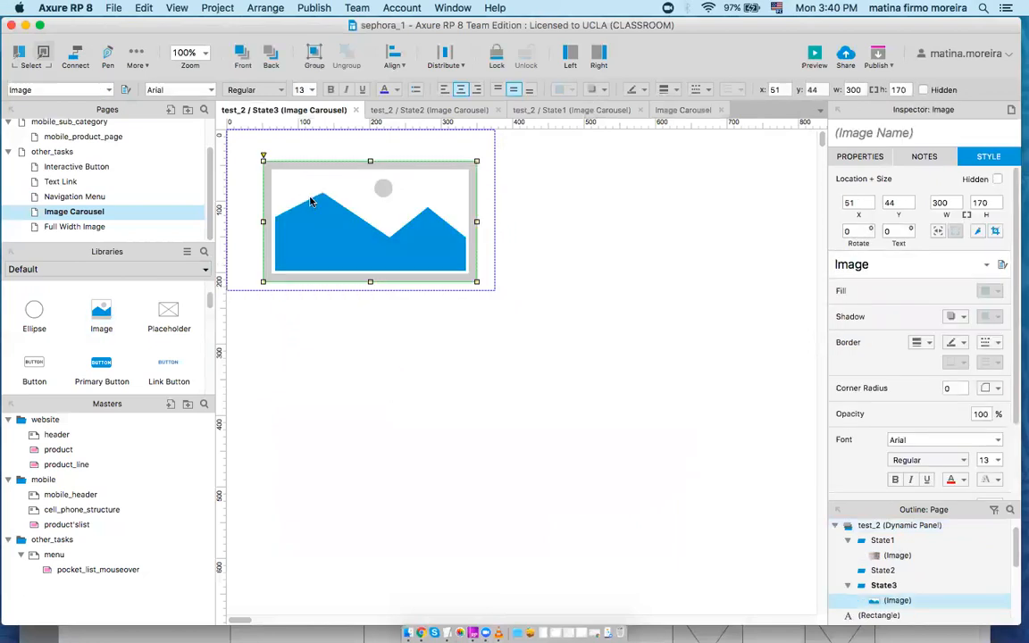
double_click(311, 202)
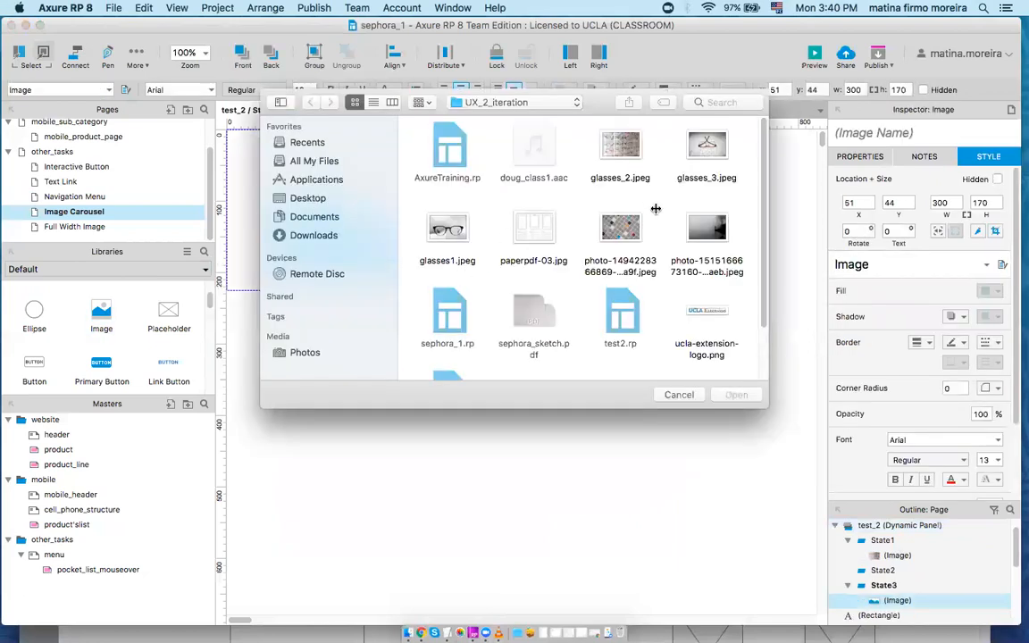
click(711, 150)
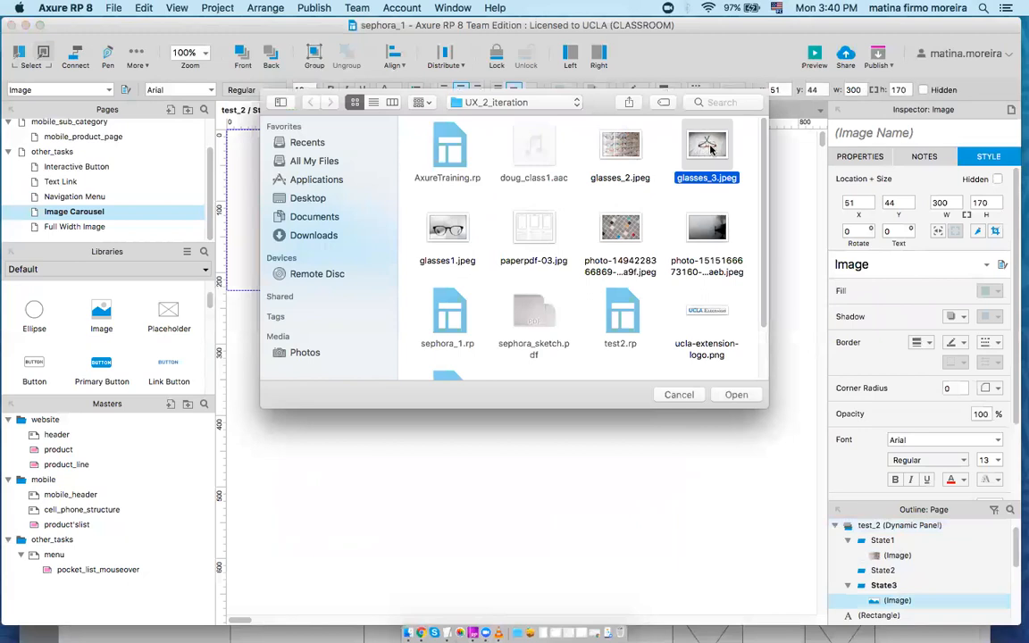
click(733, 394)
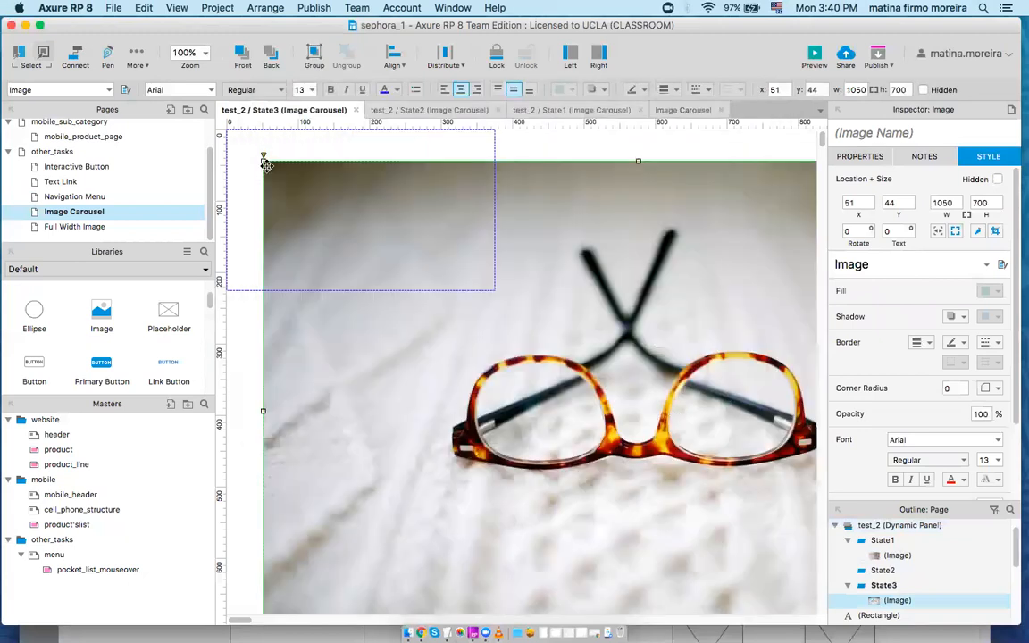
Step: Move State3's image to x -10, y 0 and scale it to about 386 by 257 so it reaches the panel's right edge
drag(280, 169, 657, 425)
drag(753, 450, 316, 163)
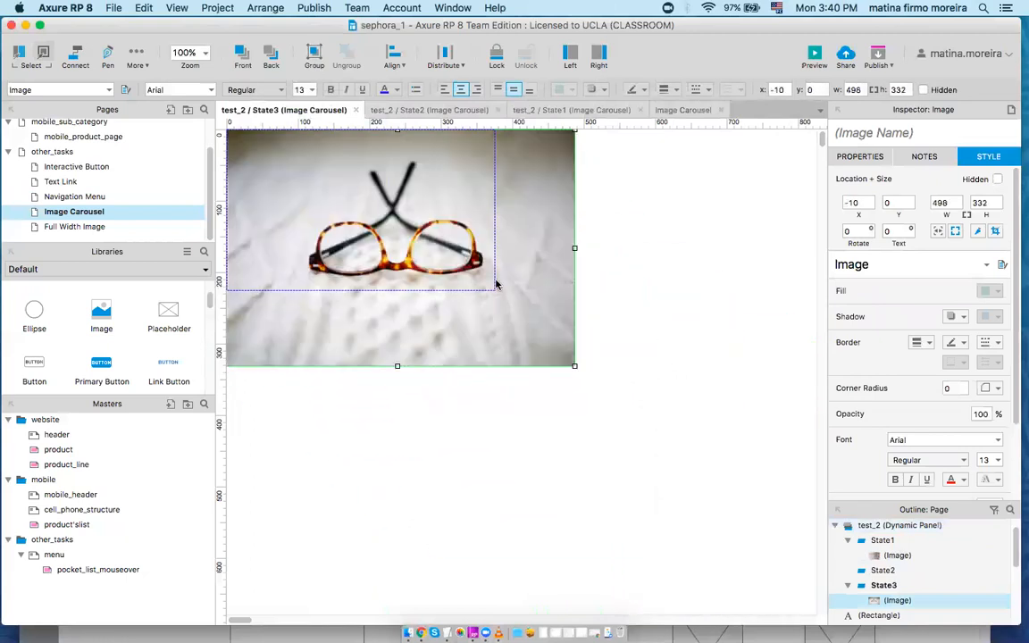
drag(575, 365, 494, 312)
Step: Place an Image widget at x 110, y 68 in State2 and load glasses1.jpeg into it
click(418, 110)
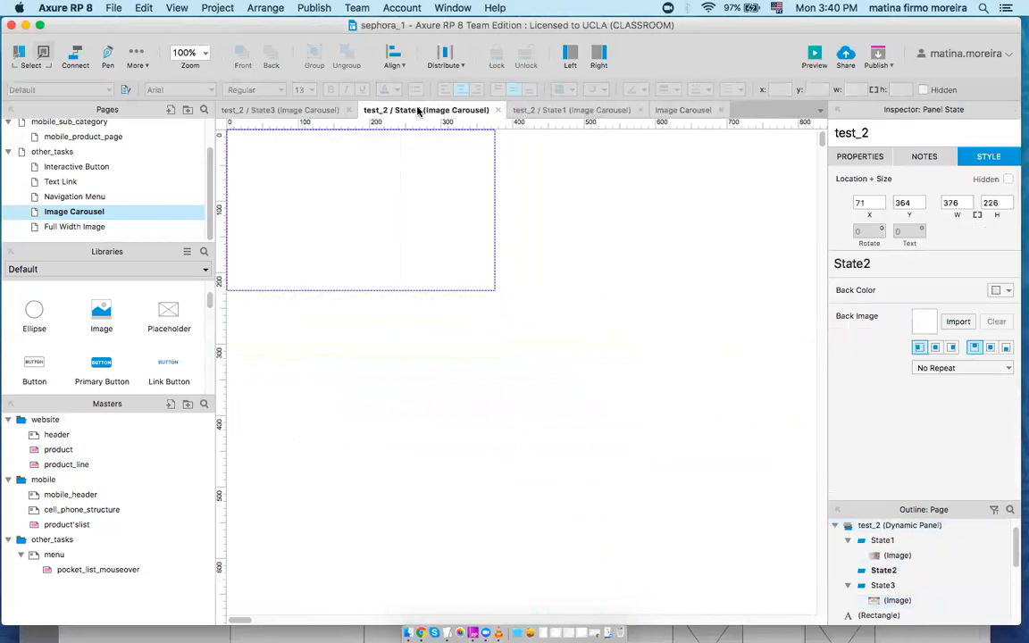
drag(227, 243, 309, 178)
double_click(367, 212)
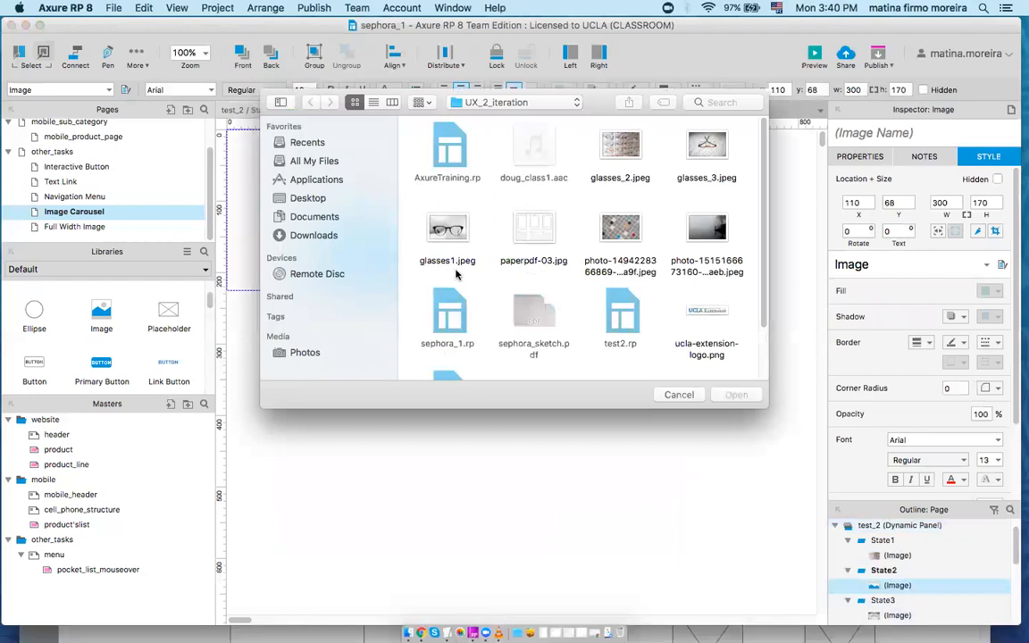
click(455, 231)
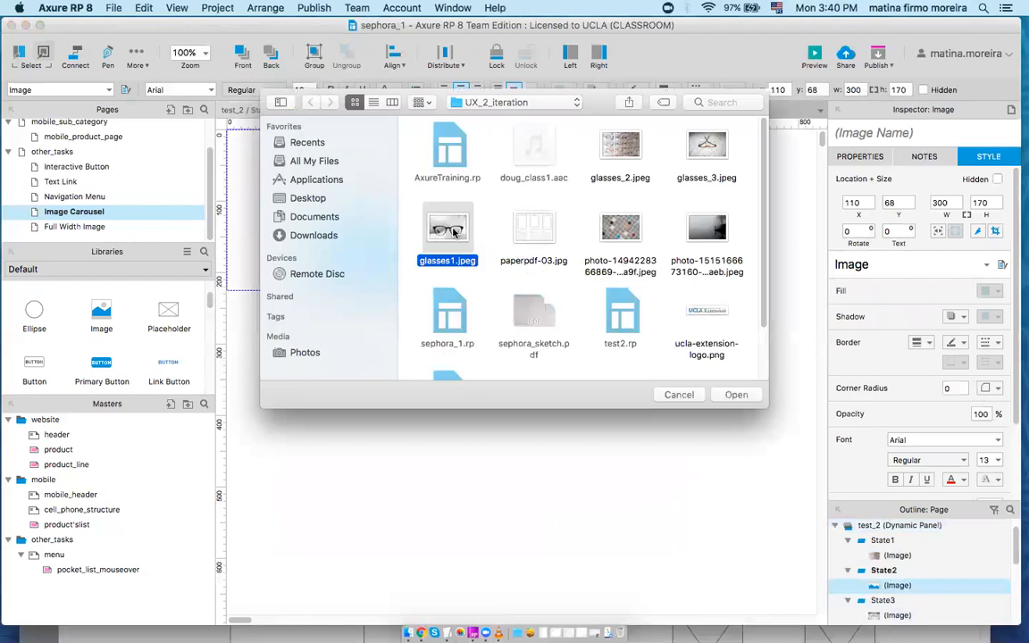
double_click(455, 231)
Step: Move State2's image to x 0, y 0 and scale it to the panel's width
drag(327, 214, 238, 177)
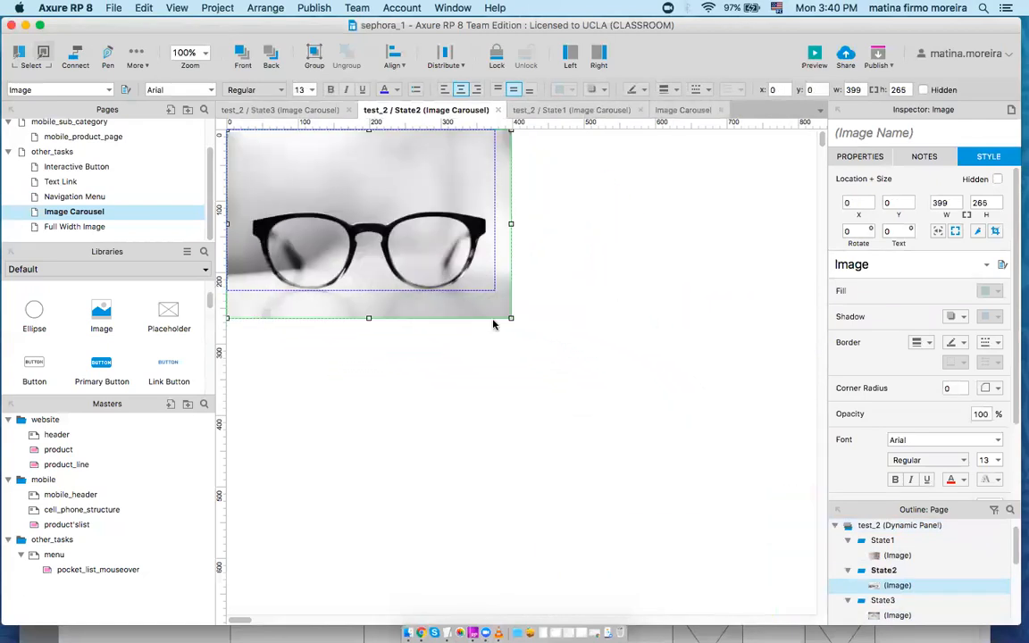
drag(511, 318, 494, 300)
click(490, 323)
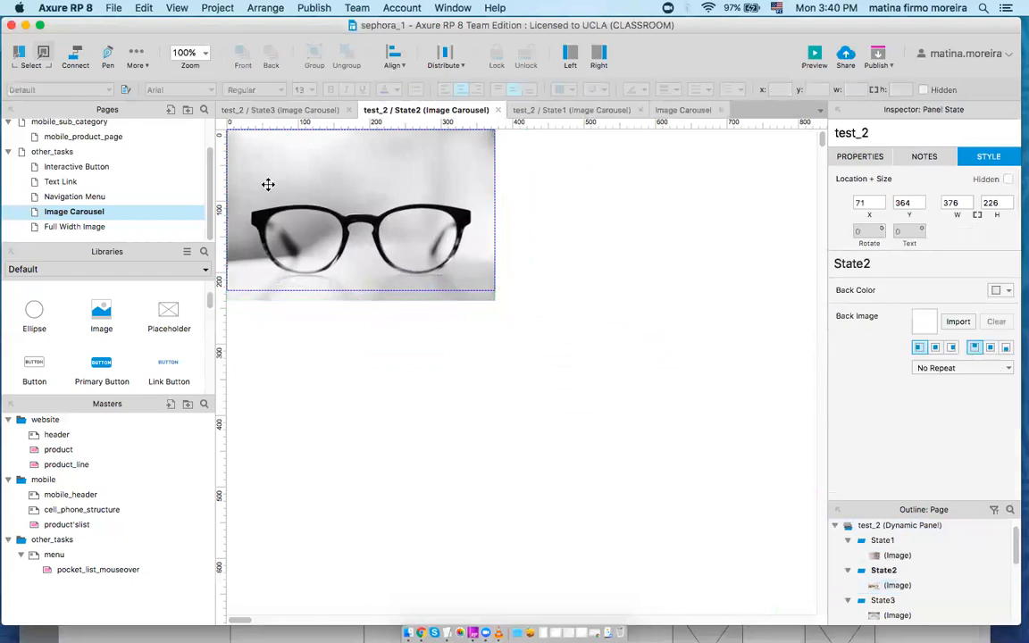
Step: Close the three test_2 state pages and return to the Image Carousel page
click(497, 111)
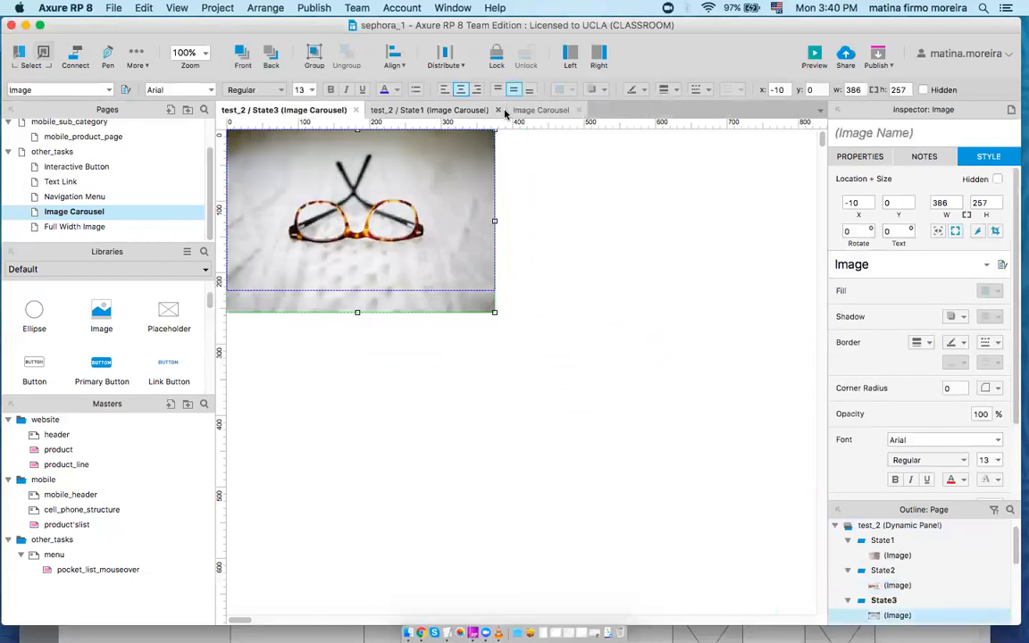
click(355, 111)
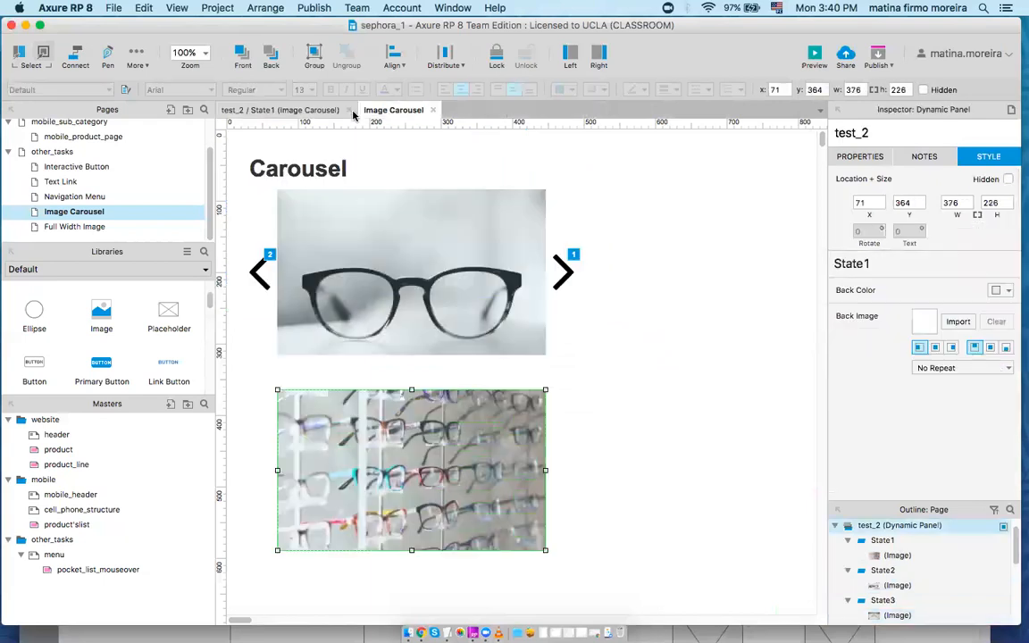
click(319, 111)
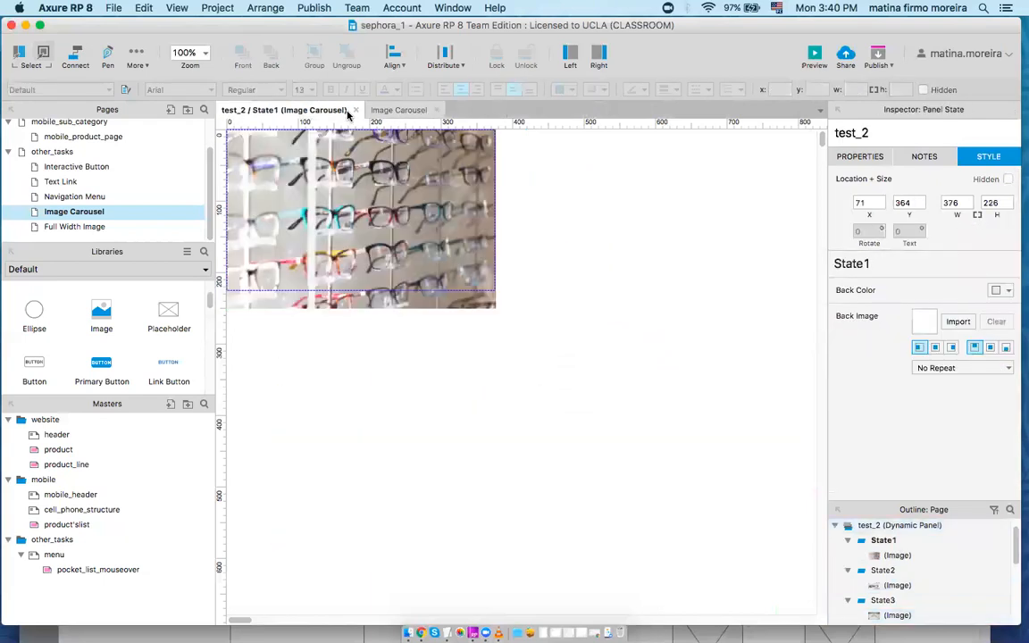
click(348, 110)
click(599, 339)
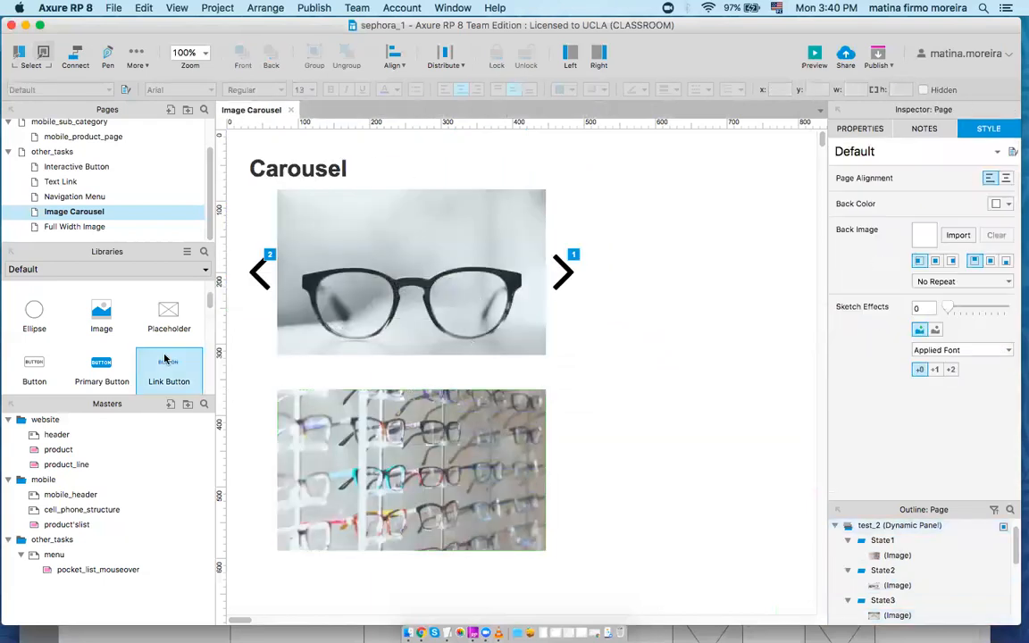
Step: Place an Angle Left icon from the Icons library just outside the left edge of the test_2 panel
click(152, 271)
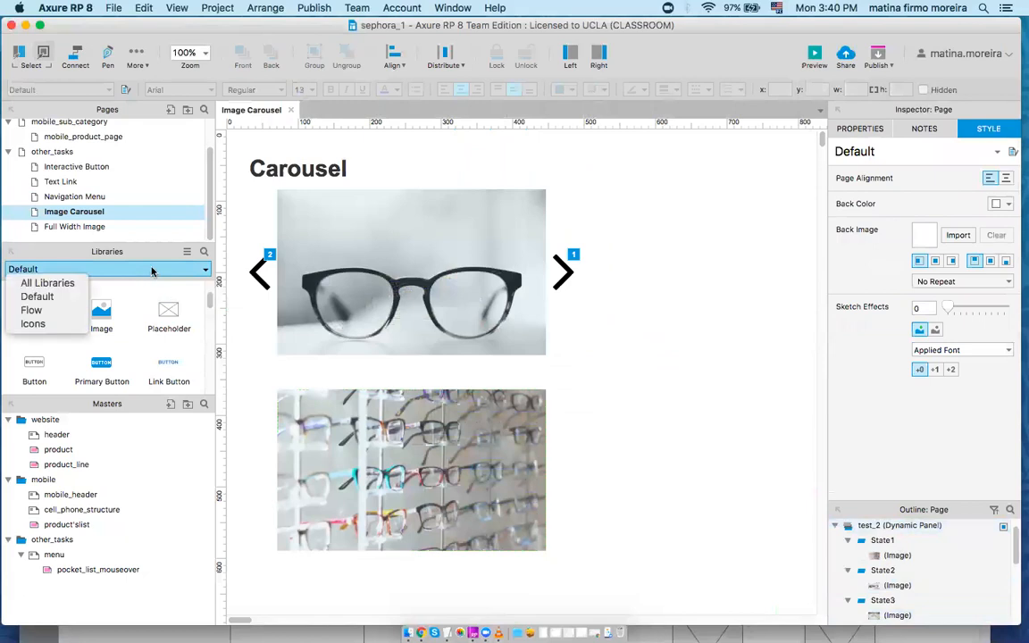
click(60, 323)
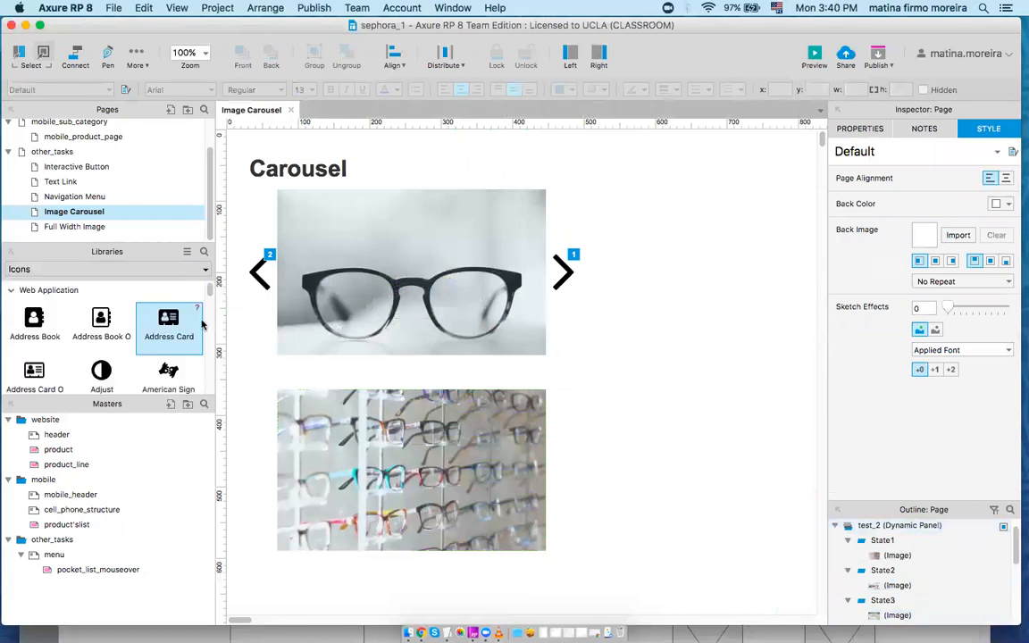
drag(210, 291, 215, 361)
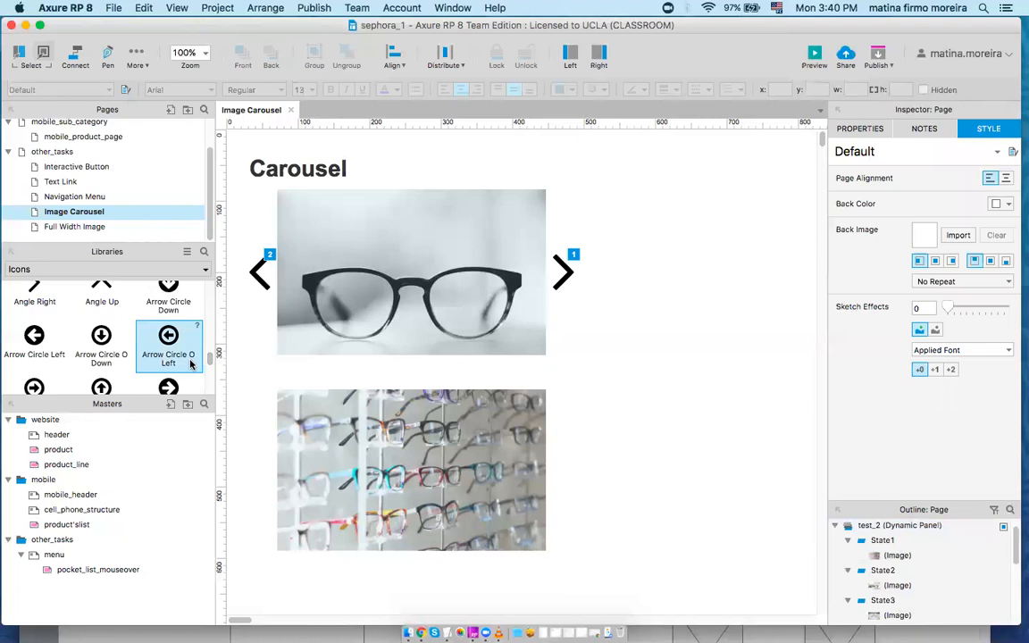
scroll(188, 363, down, 2)
scroll(188, 364, up, 4)
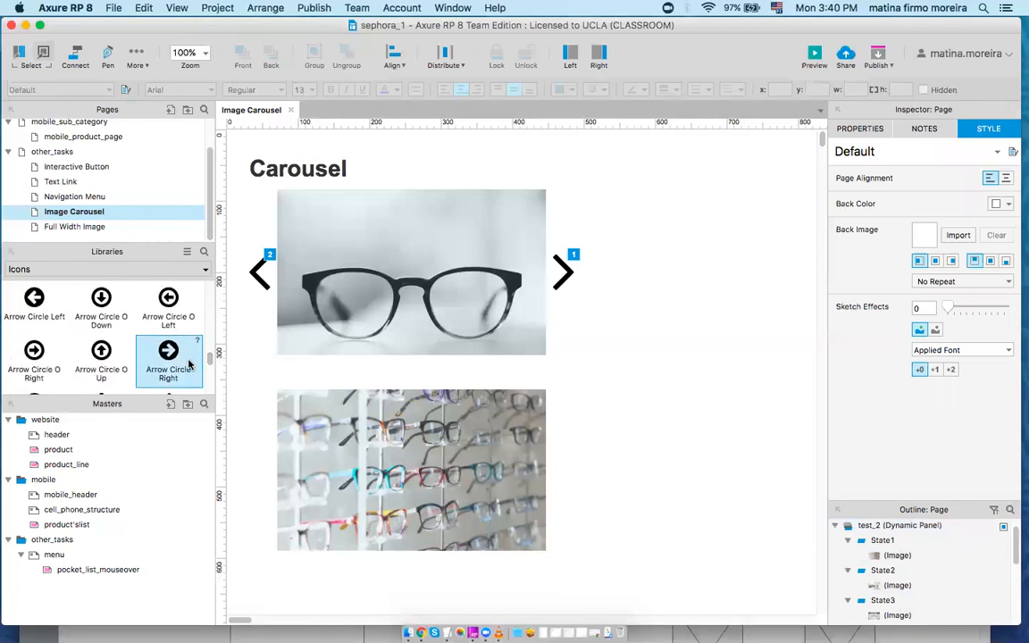
scroll(189, 364, up, 2)
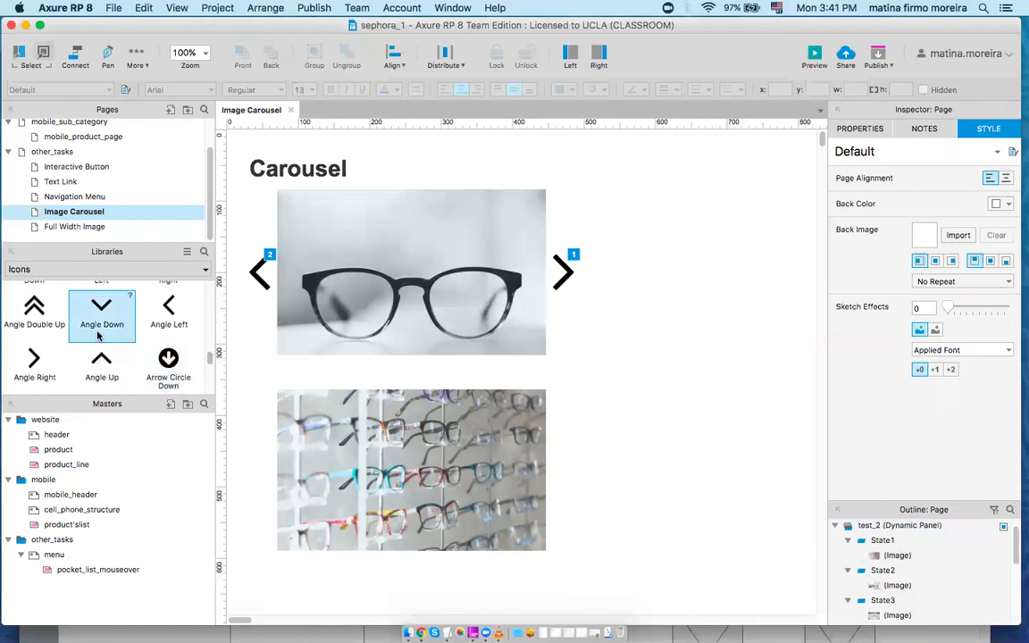
drag(163, 308, 253, 464)
Step: Place an Angle Right icon at x 457, y 443 beside the test_2 panel's right edge and select it
drag(30, 360, 556, 446)
click(554, 520)
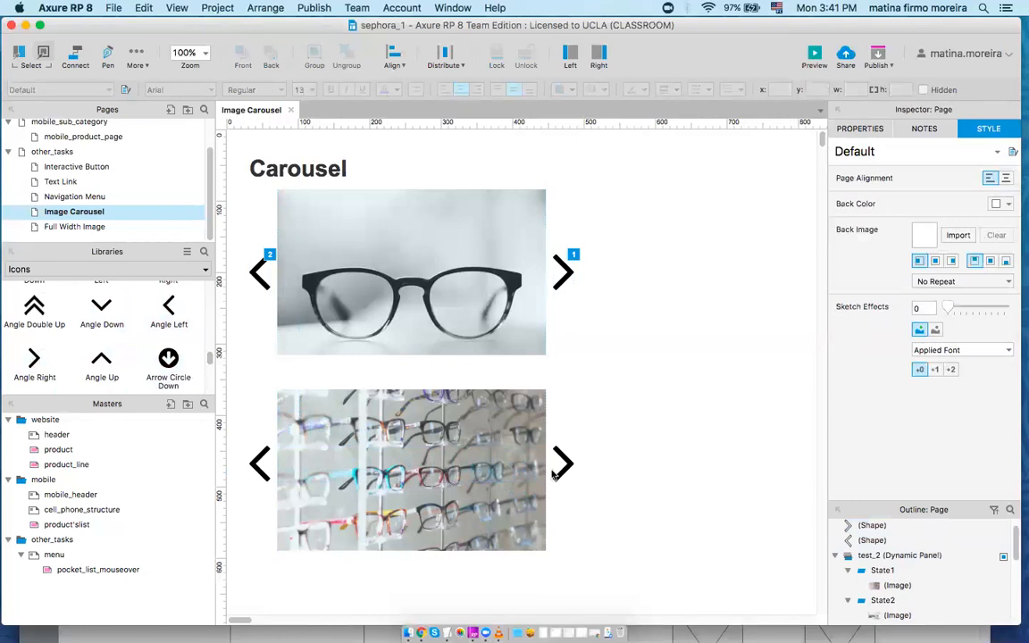
click(565, 467)
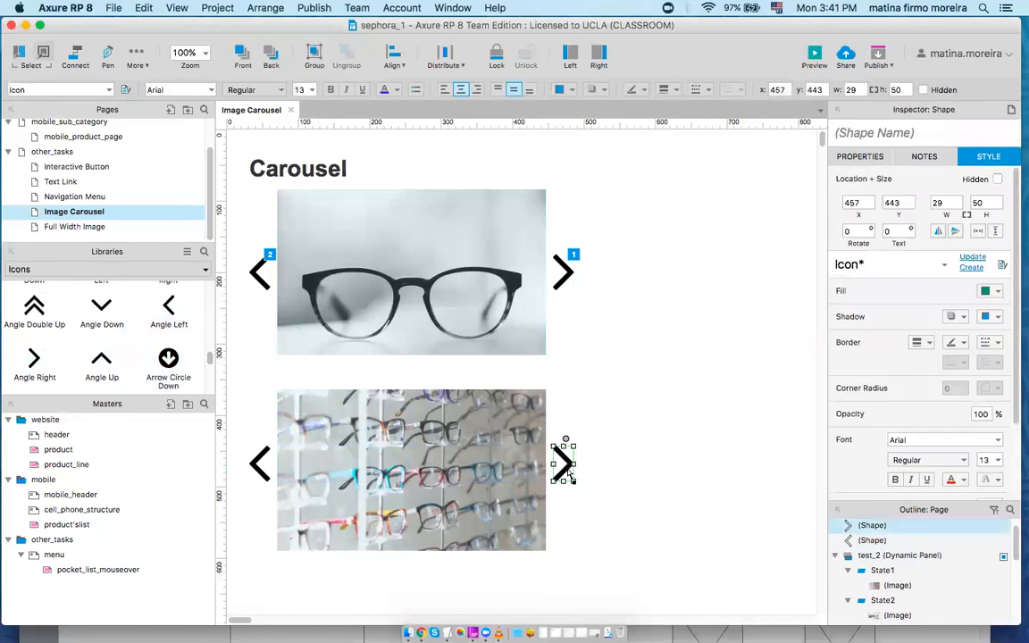
Step: Add an OnClick case to the lower right arrow that sets the test_2 panel state to Next, wrapping from last to first
click(855, 156)
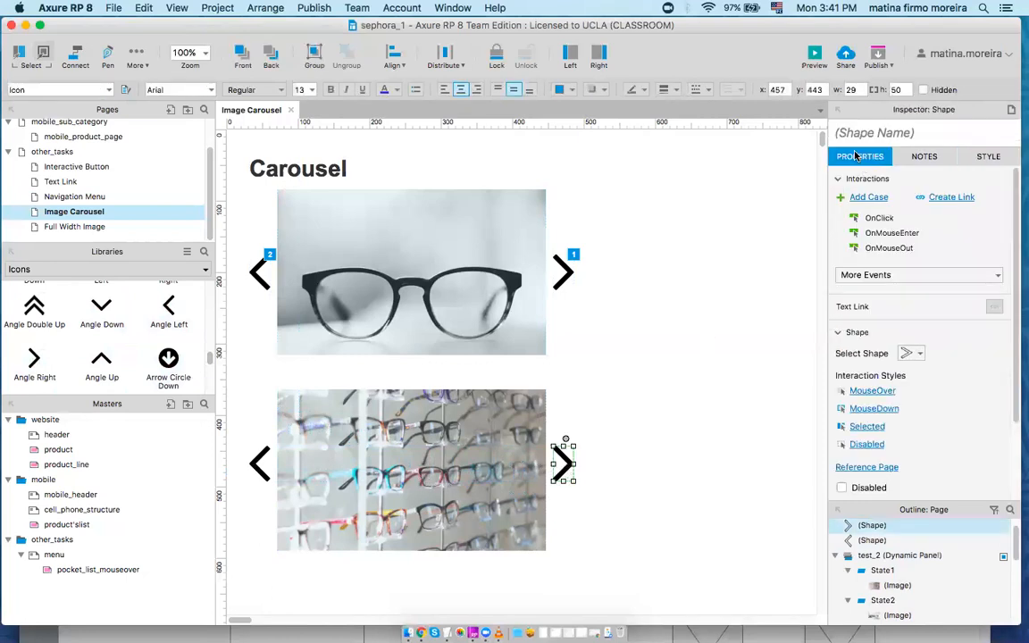
double_click(878, 219)
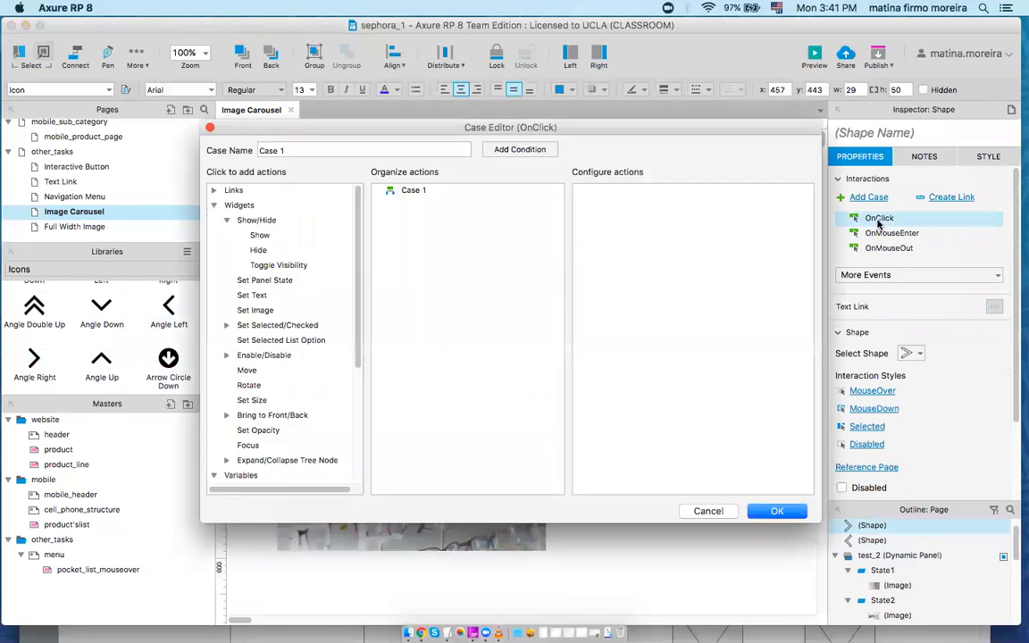
click(389, 193)
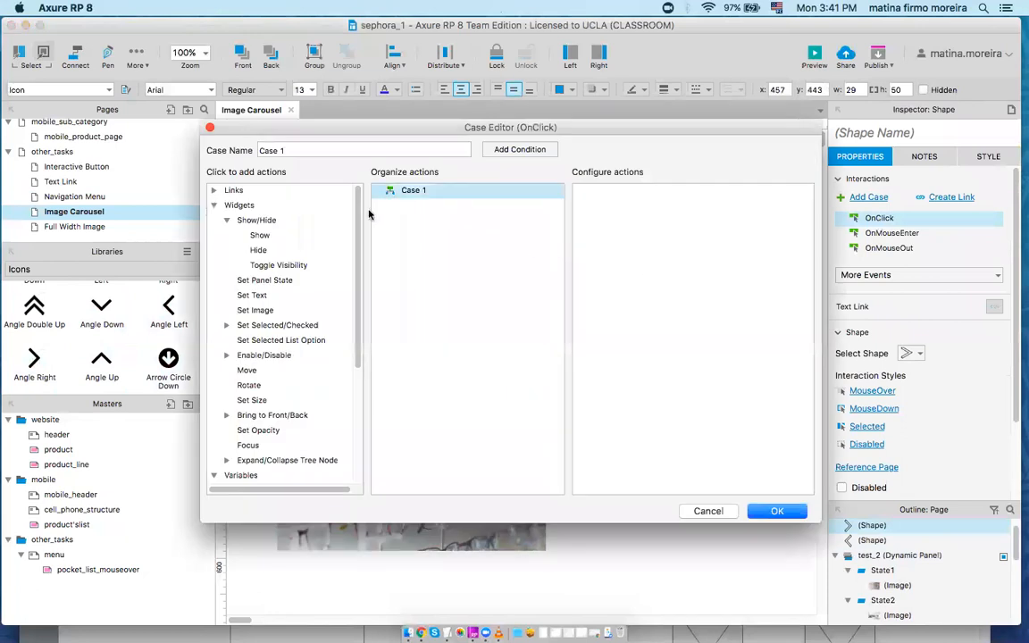
click(289, 280)
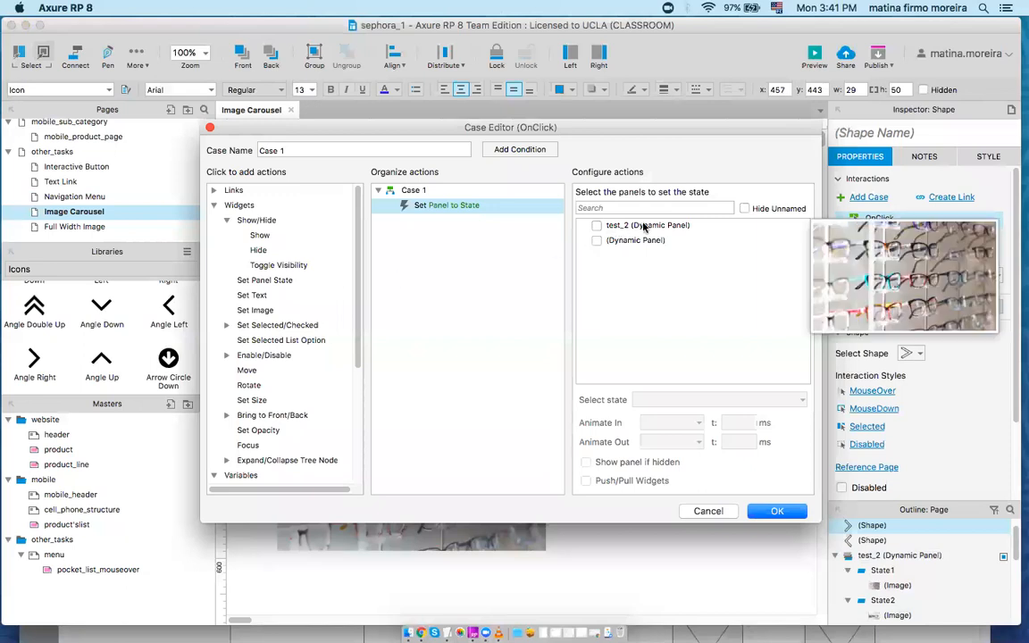
click(597, 226)
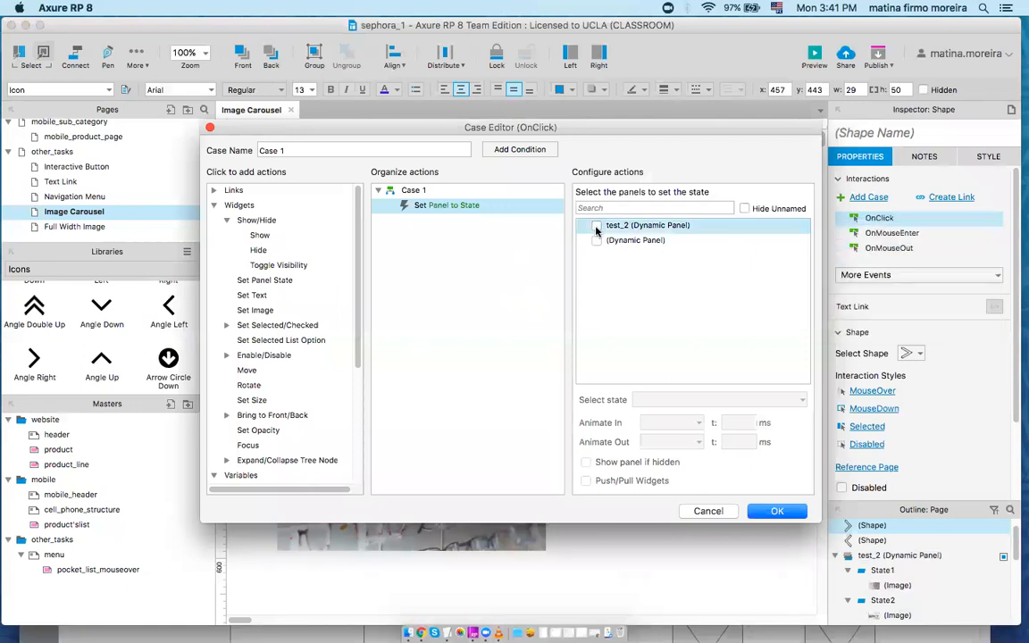
click(662, 399)
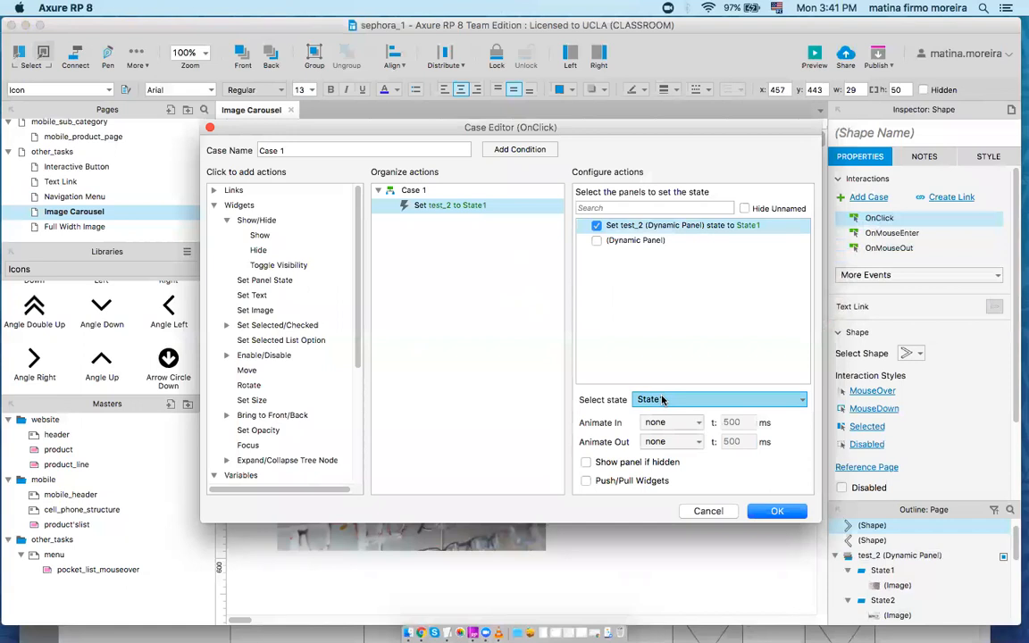
click(663, 400)
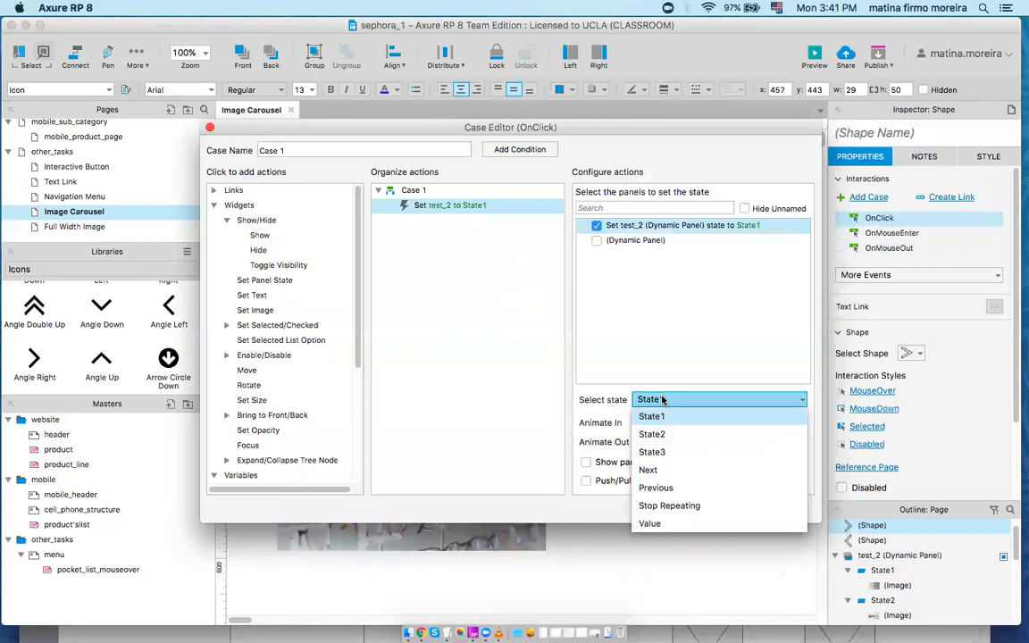
click(658, 471)
click(639, 383)
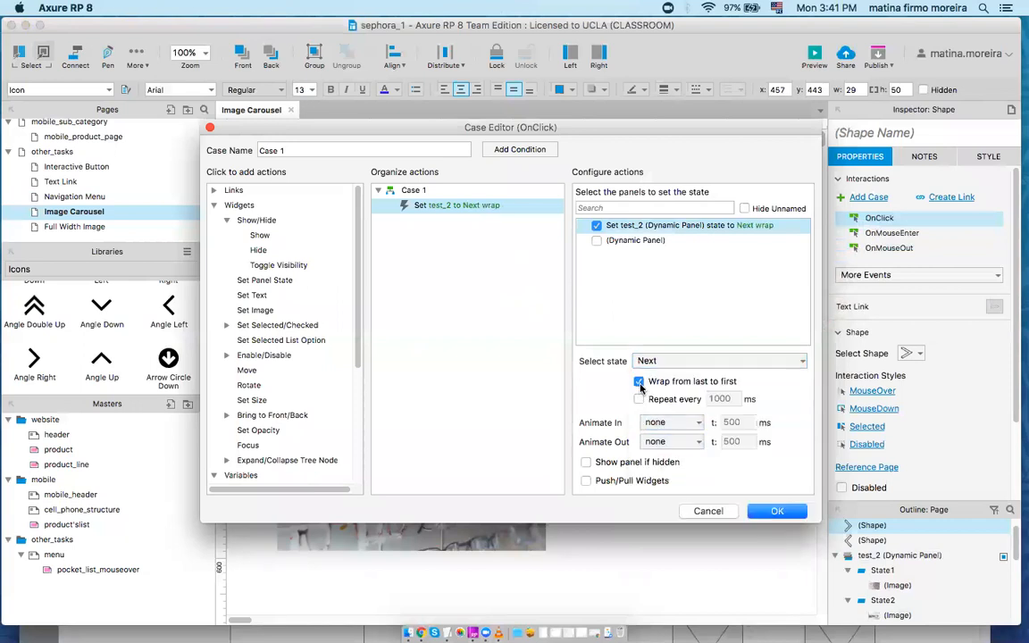
click(770, 512)
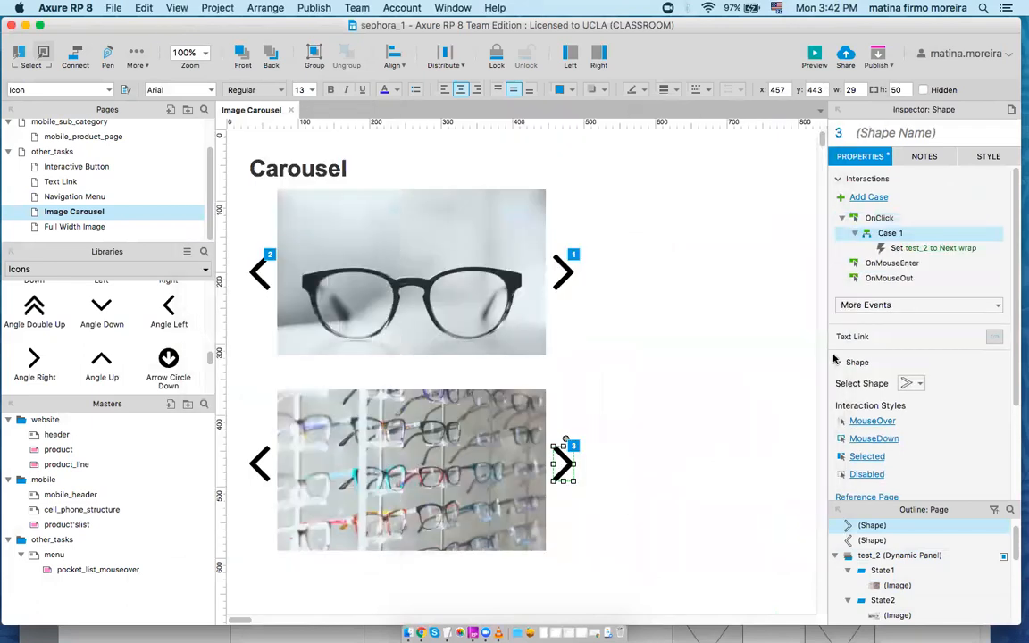
Step: Add a slide left animation to the right arrow's Set Panel State action for test_2
double_click(907, 251)
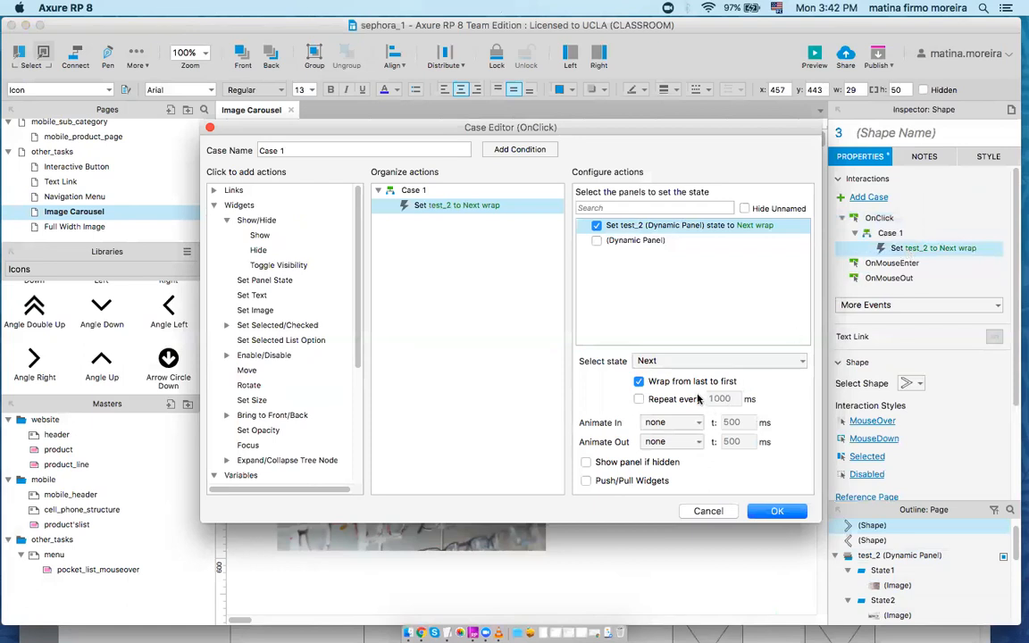
click(700, 422)
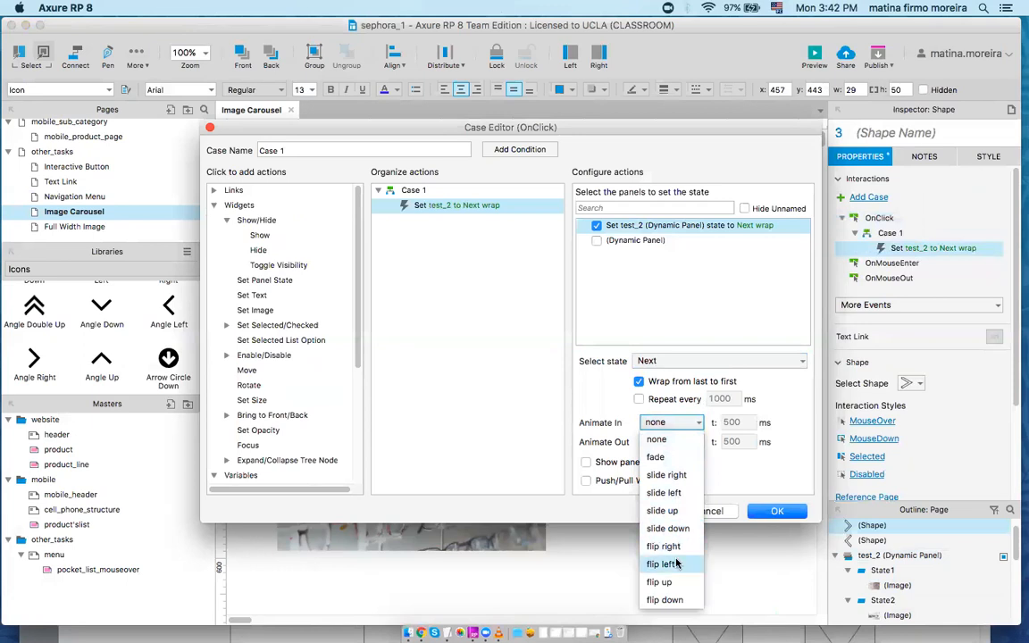
click(670, 493)
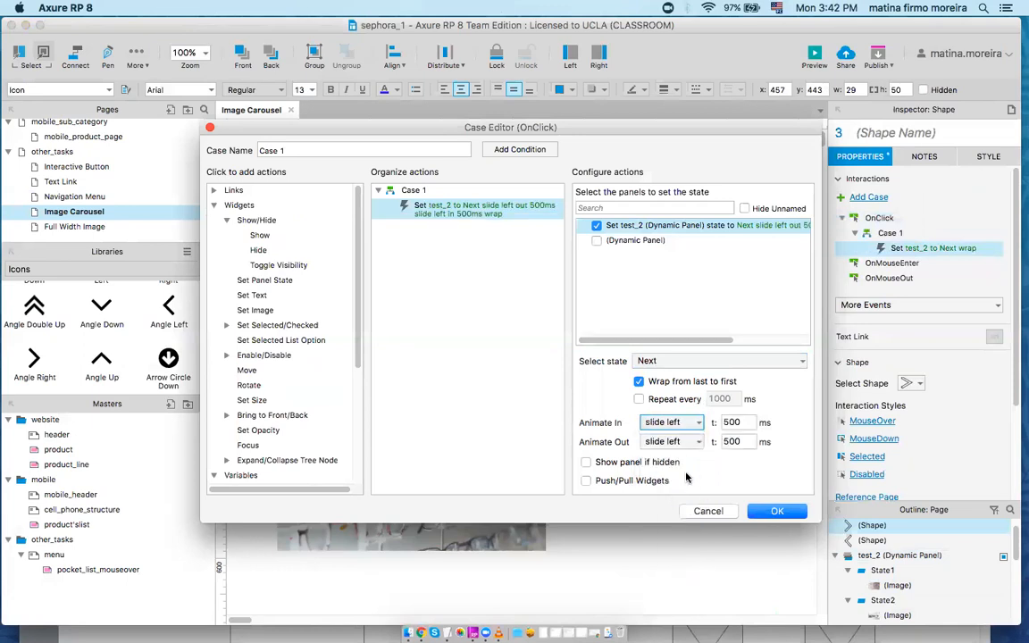
click(768, 511)
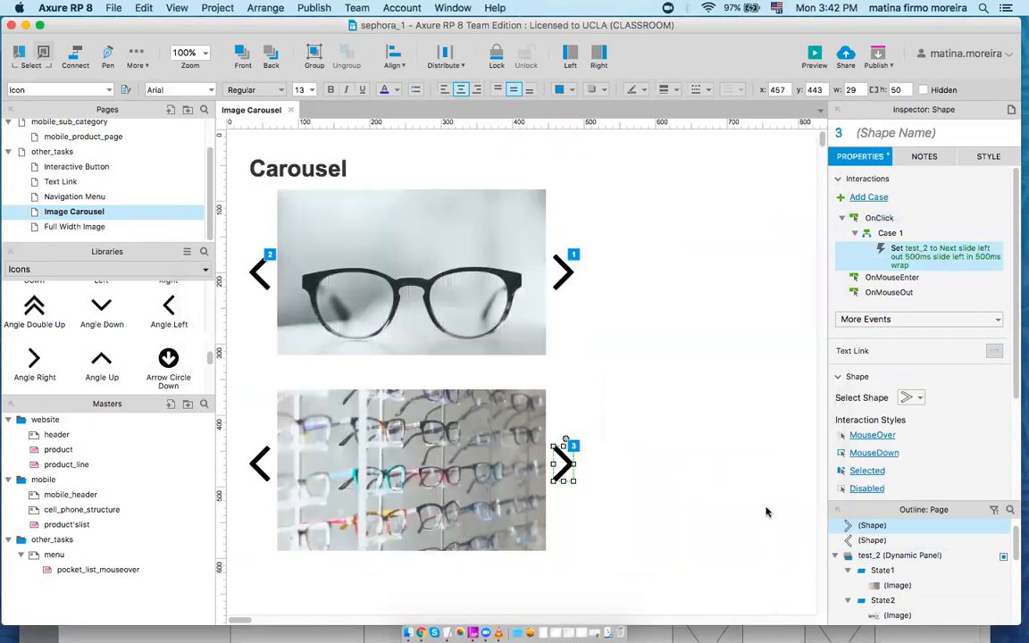
Step: Add an OnClick case to the lower left arrow that sets test_2 to the Previous state, wrapping from first to last
click(262, 475)
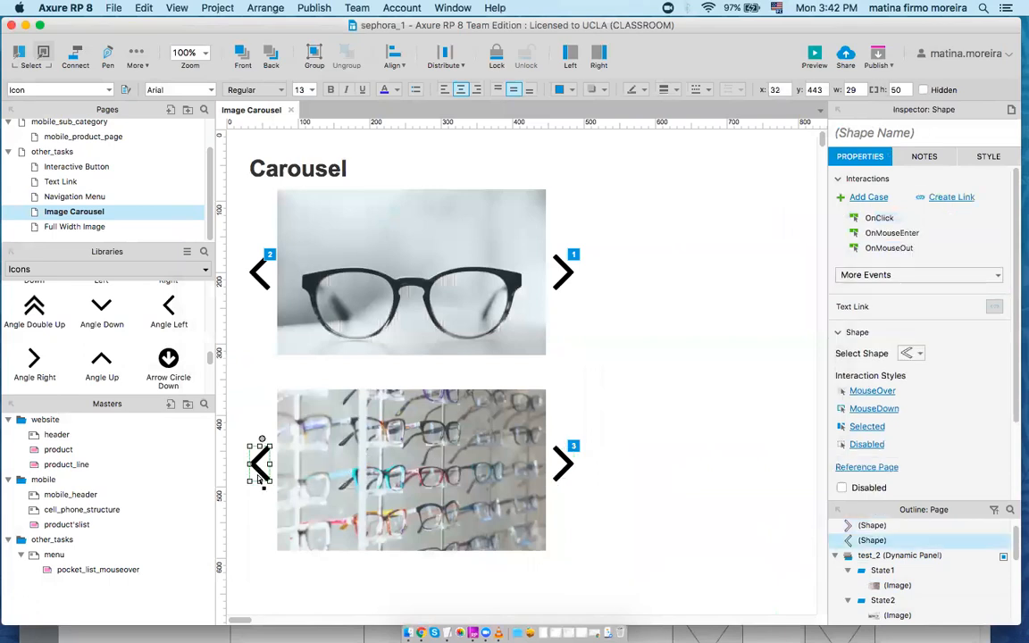
click(257, 479)
click(259, 478)
double_click(884, 220)
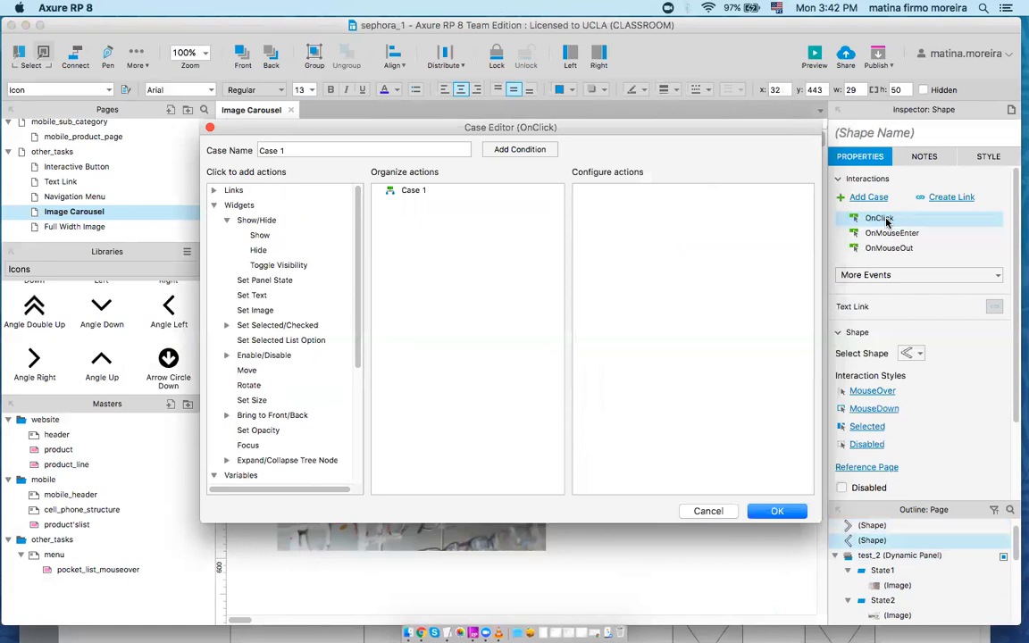
click(391, 198)
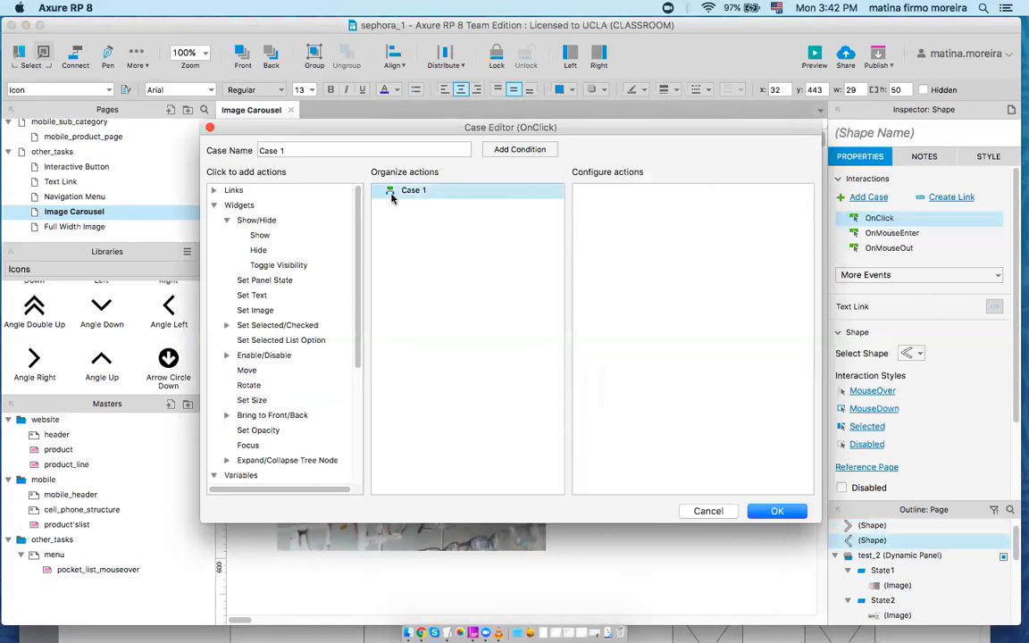
click(274, 282)
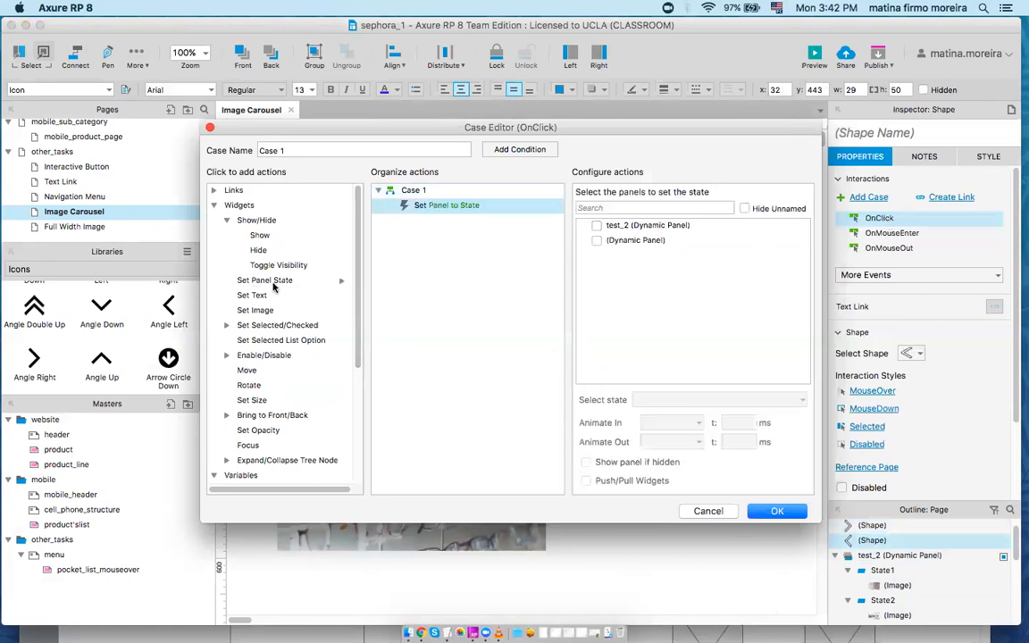
click(596, 226)
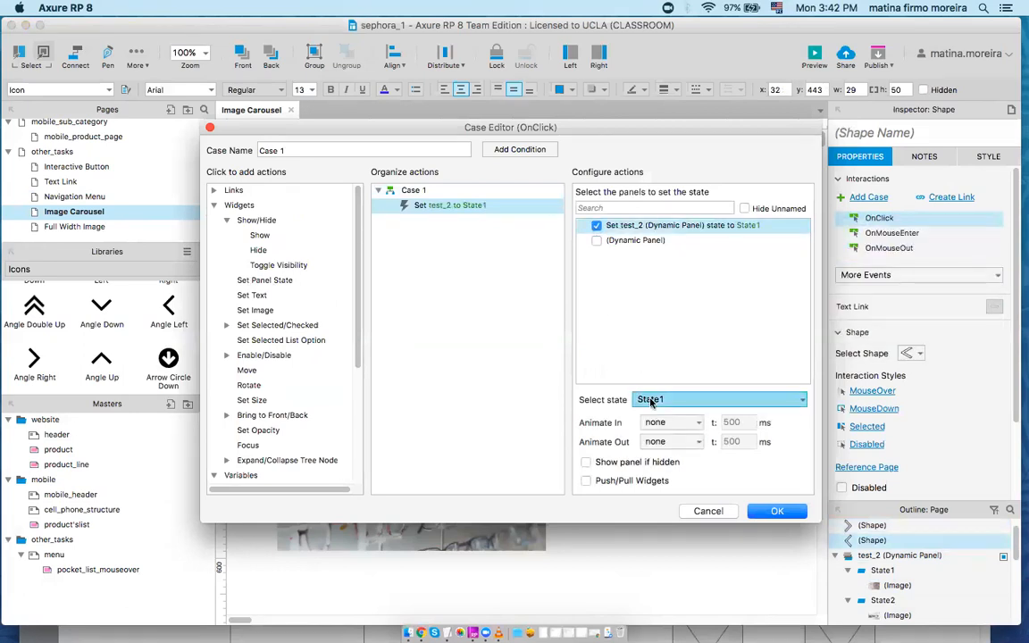
click(651, 401)
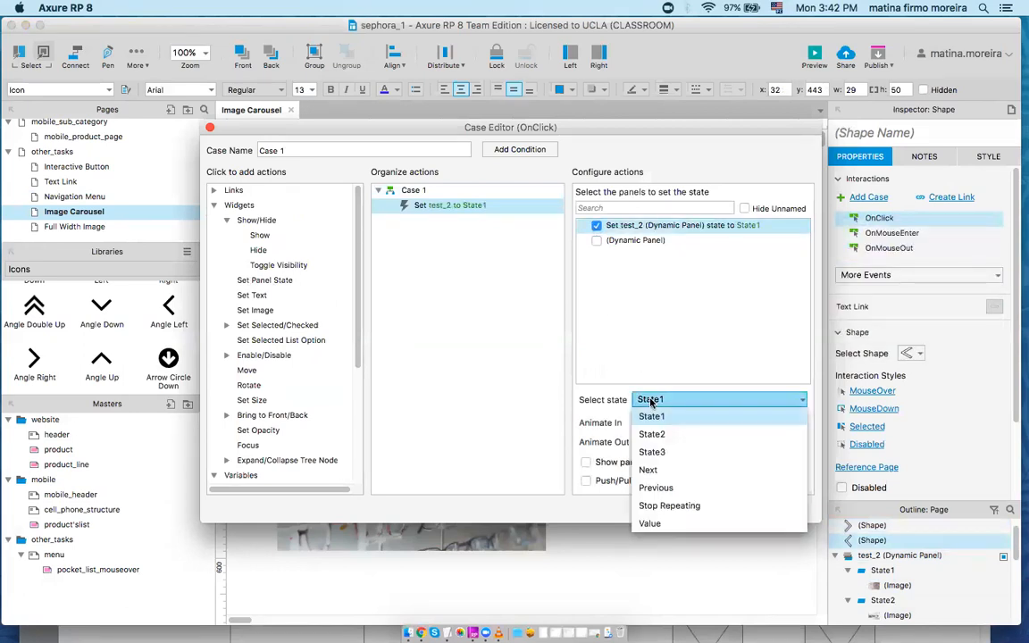
click(658, 488)
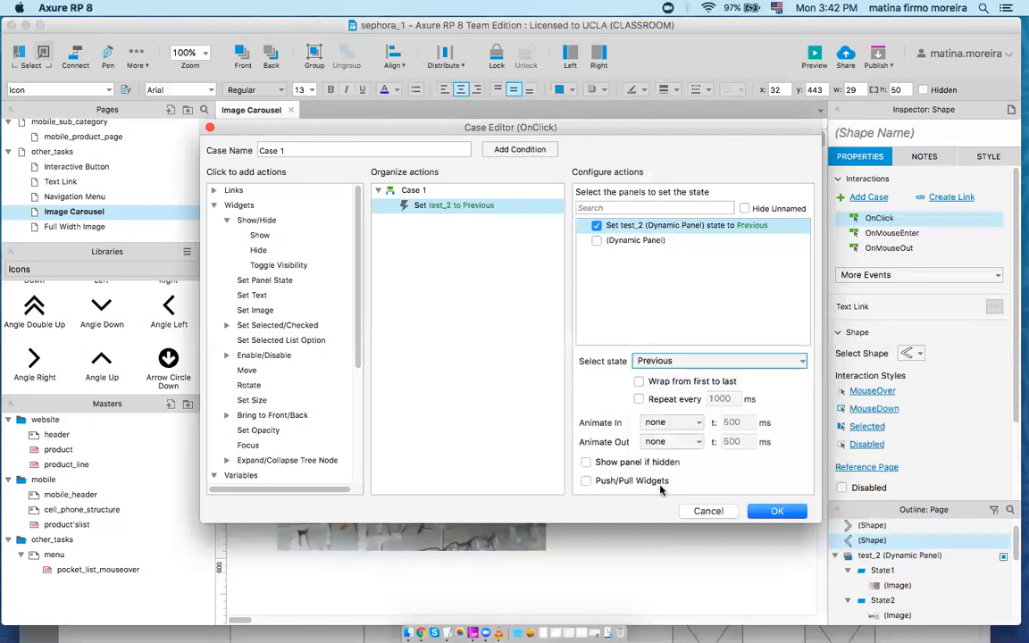
click(639, 382)
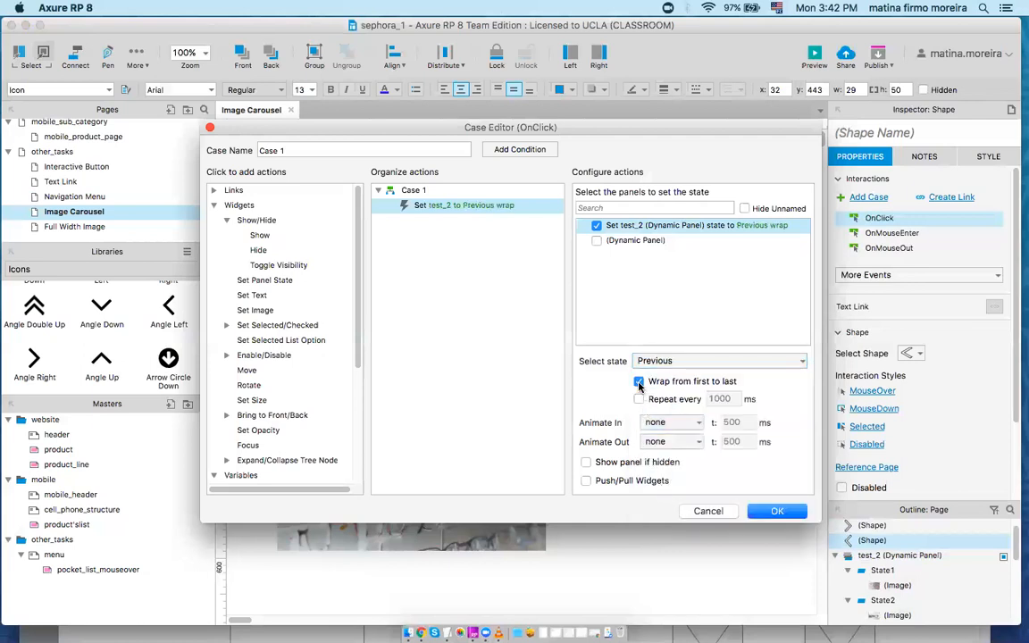
Step: Give the left arrow's Previous state action a slide right animation and save the case
click(657, 422)
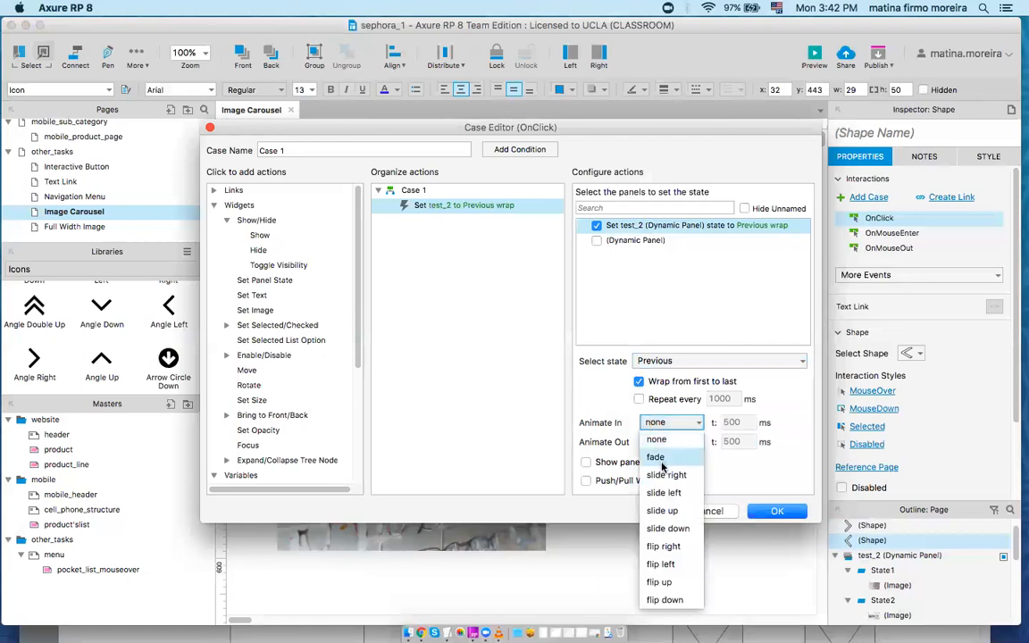
click(664, 477)
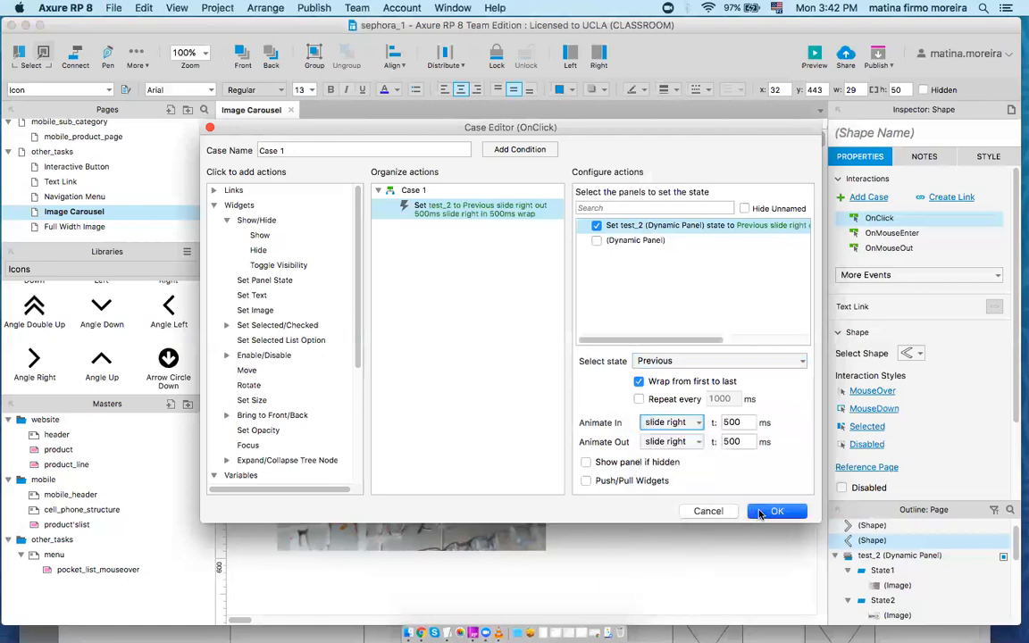
click(760, 511)
click(655, 480)
Step: Preview the Image Carousel page in Chrome to check the test_2 carousel, and return to Axure RP
click(813, 59)
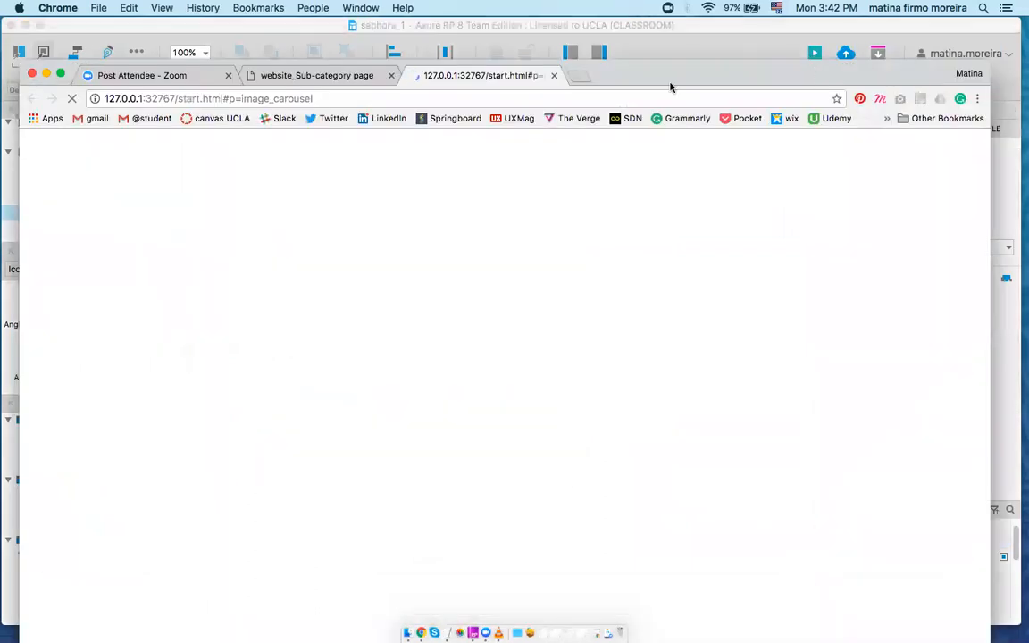
drag(694, 78, 697, 68)
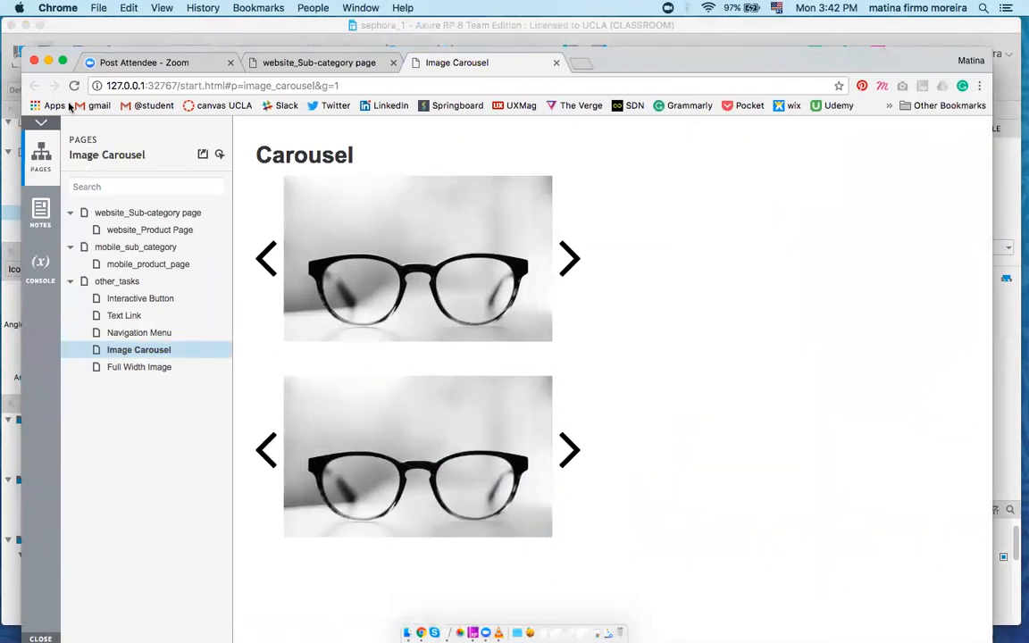
click(103, 25)
Step: Add a page named Full_image_2 below Full Width Image in other_tasks and open it
double_click(77, 228)
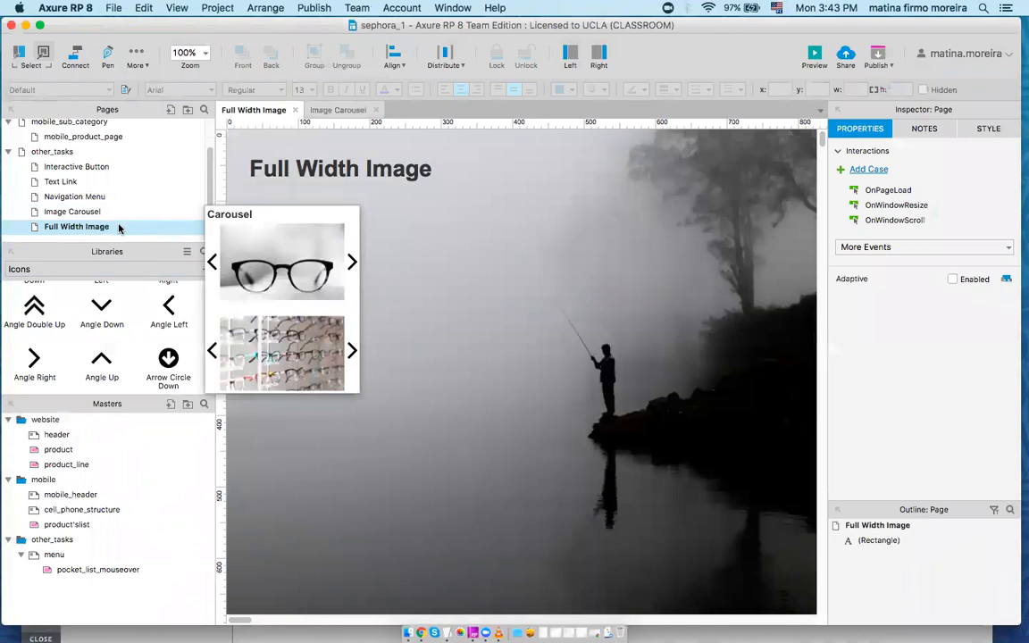
click(171, 110)
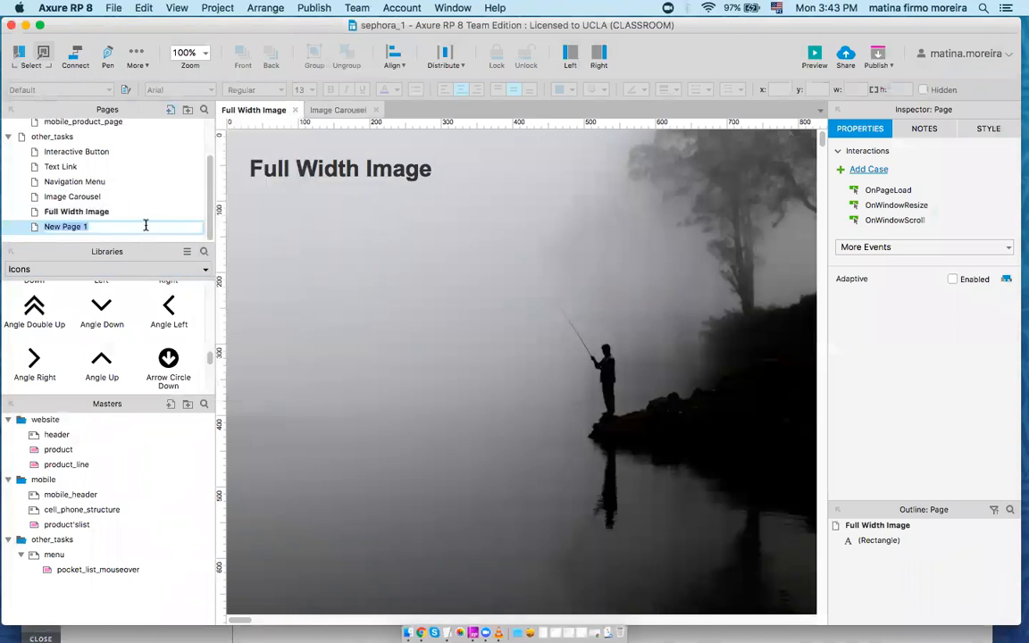
text(Full_image)
text(_2)
click(160, 213)
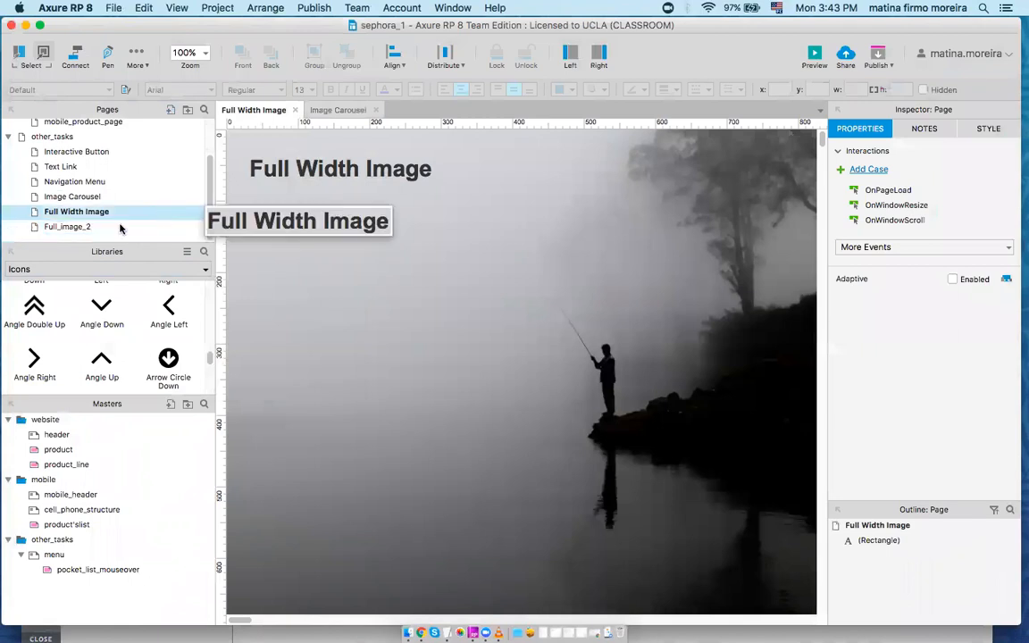
click(94, 228)
double_click(94, 228)
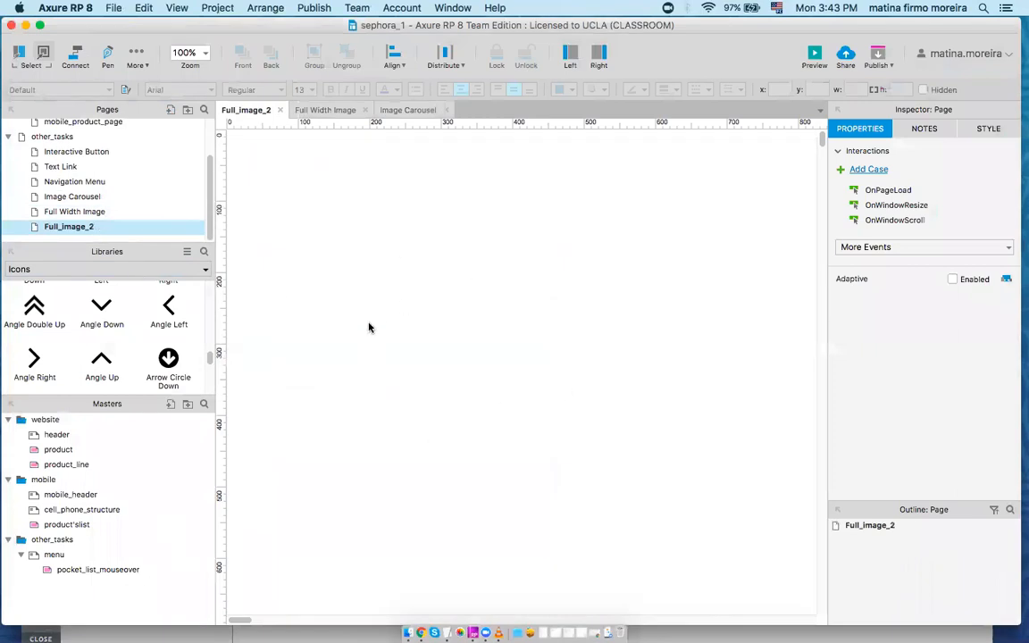
Step: Import the misty fisherman photo from the UX_2_iteration folder as Full_image_2's background image and align it horizontally to the right
click(984, 135)
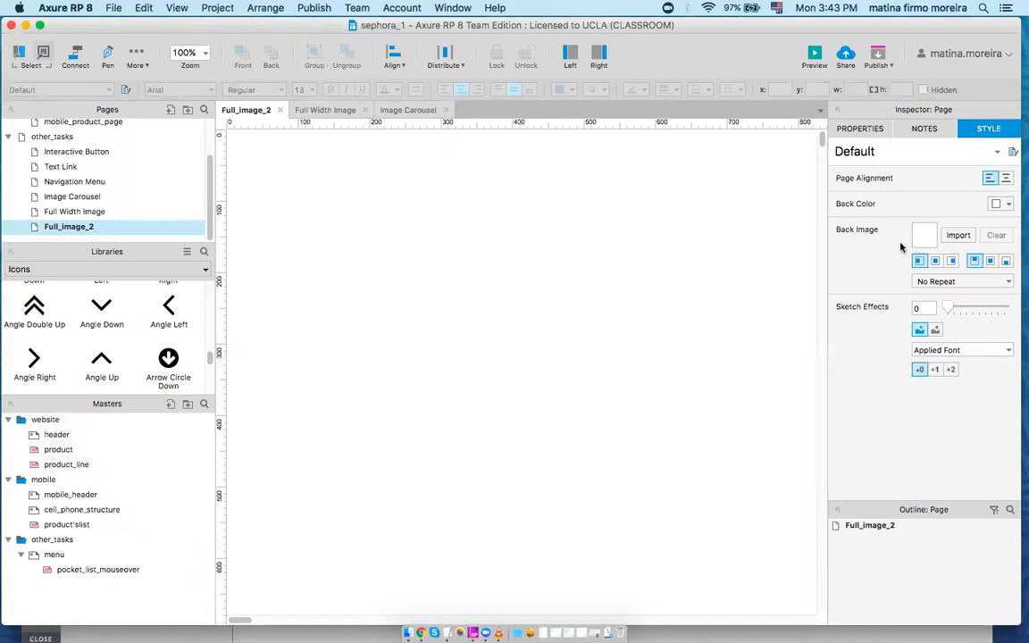
click(952, 239)
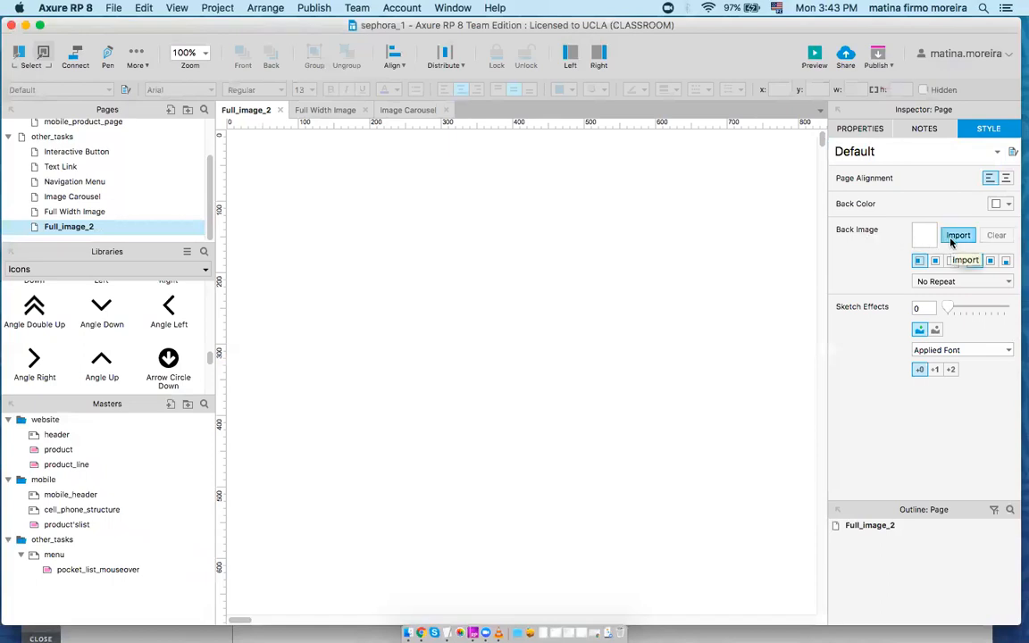
click(953, 238)
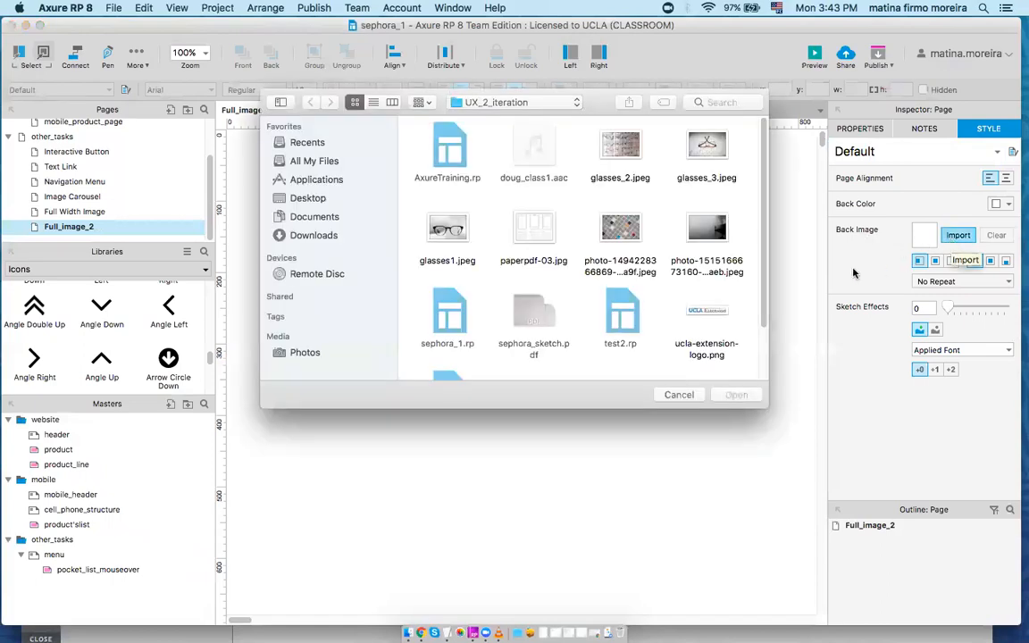
scroll(765, 258, down, 2)
scroll(765, 258, up, 2)
click(710, 230)
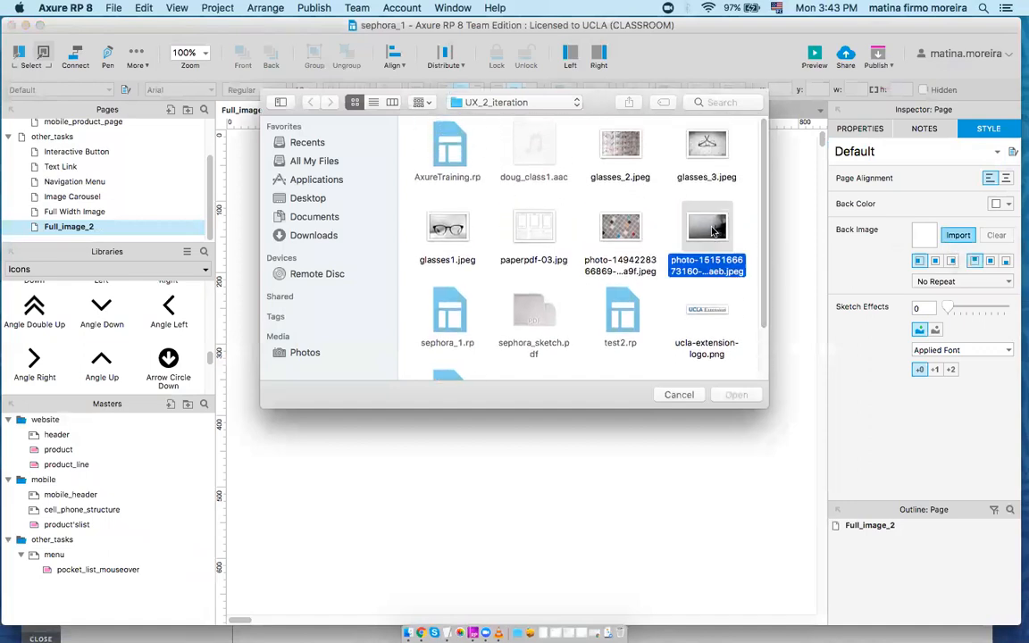
click(729, 394)
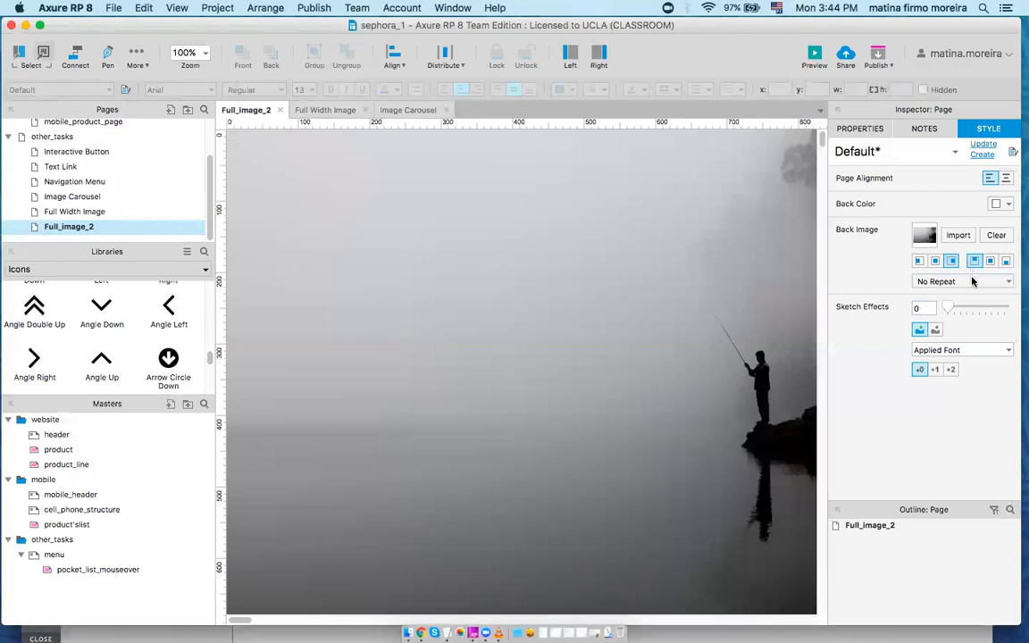
click(983, 350)
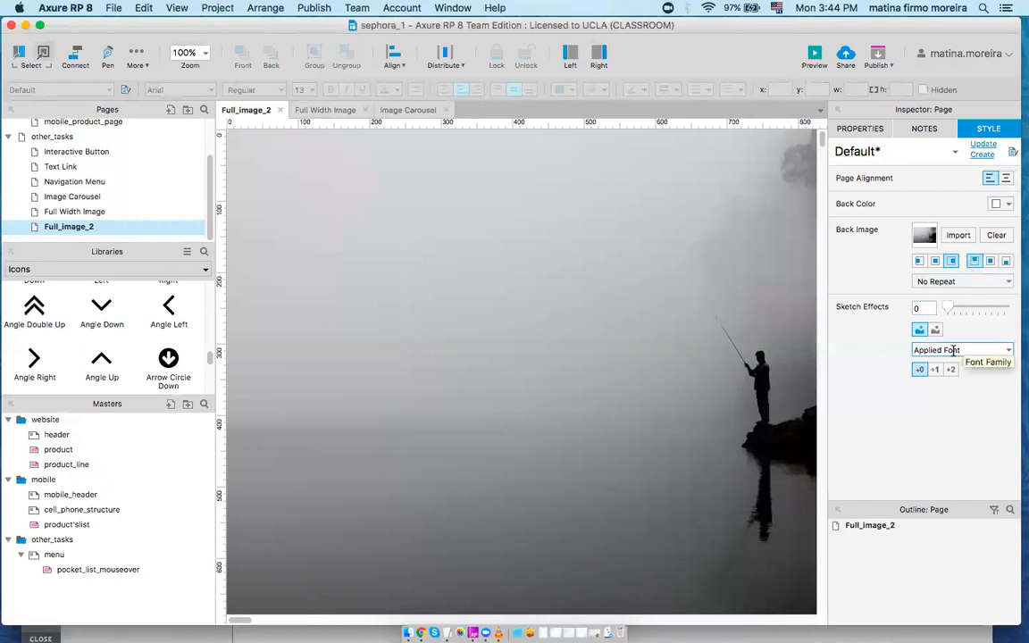
Step: Set the background image of the Full_image_2 page to Stretch to Cover
click(1009, 353)
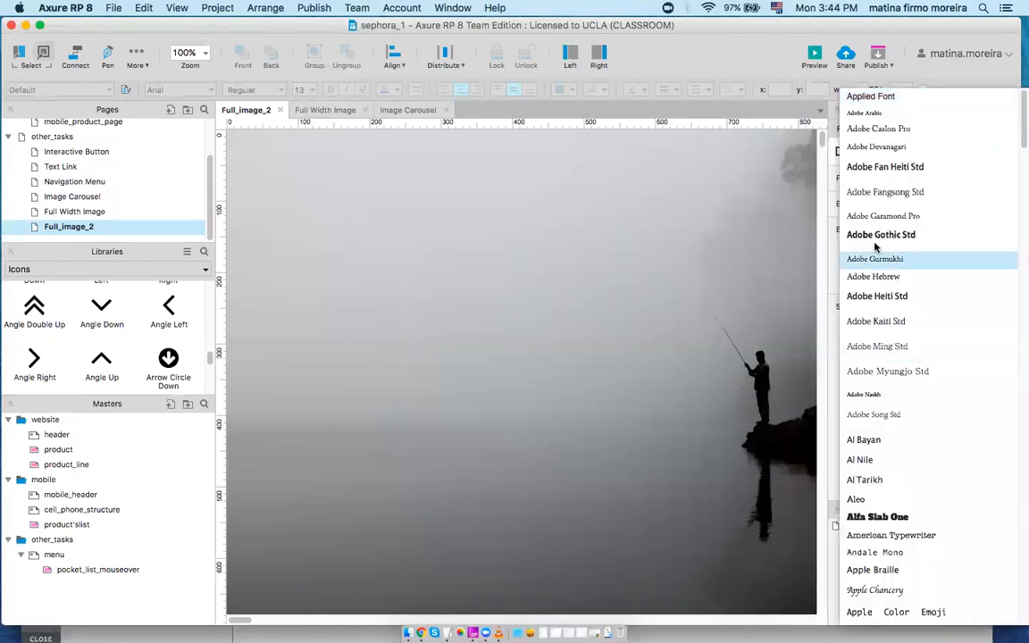
click(763, 257)
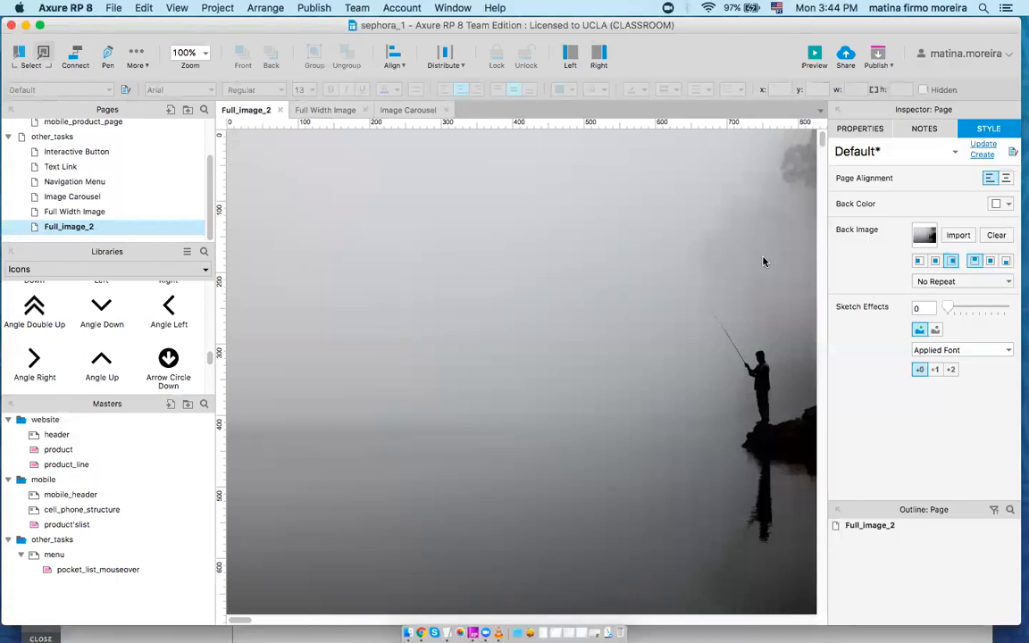
click(944, 285)
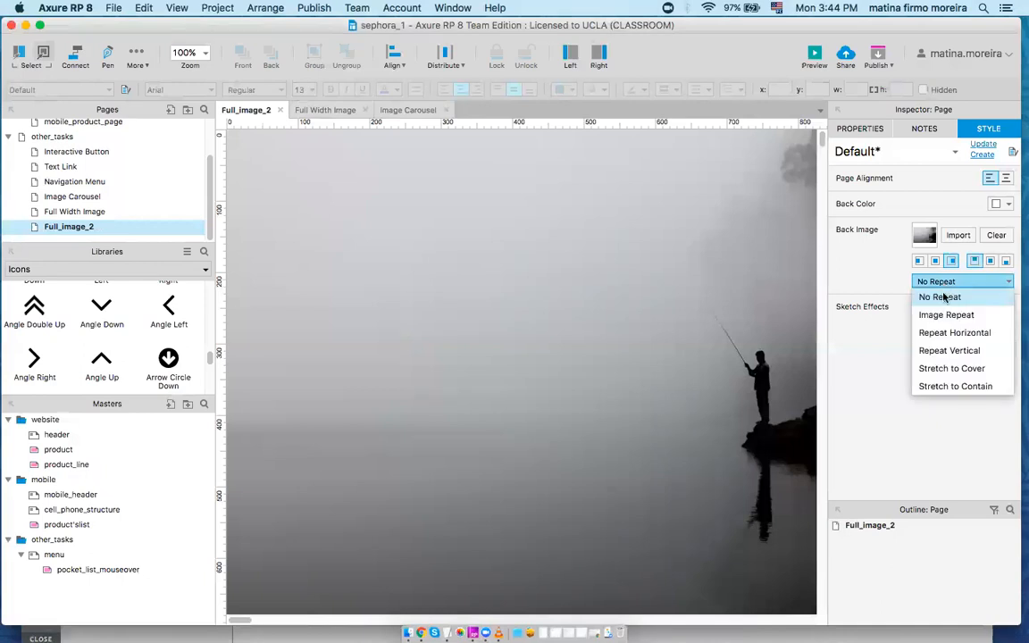
click(961, 374)
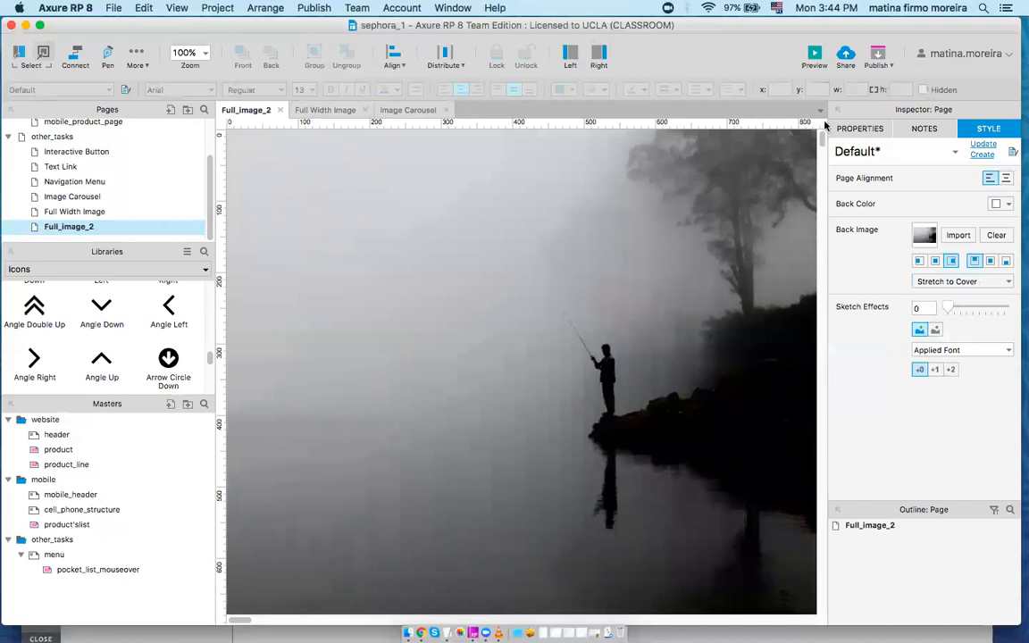
Step: Preview the Full_image_2 page in Chrome, enlarge the browser window to check the background image, and return to Axure RP
click(814, 56)
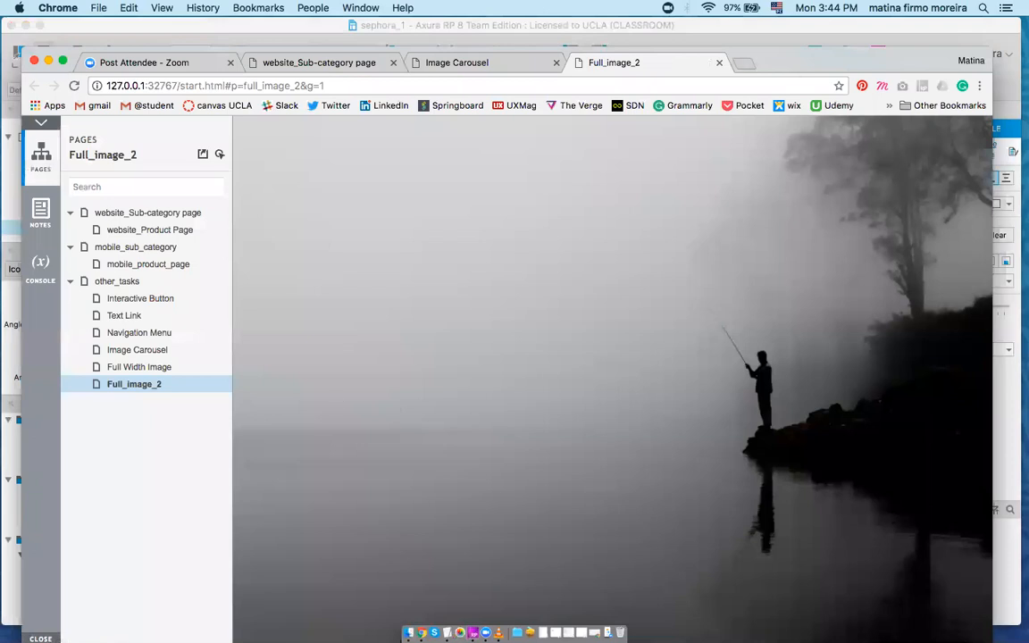
drag(729, 48, 725, 18)
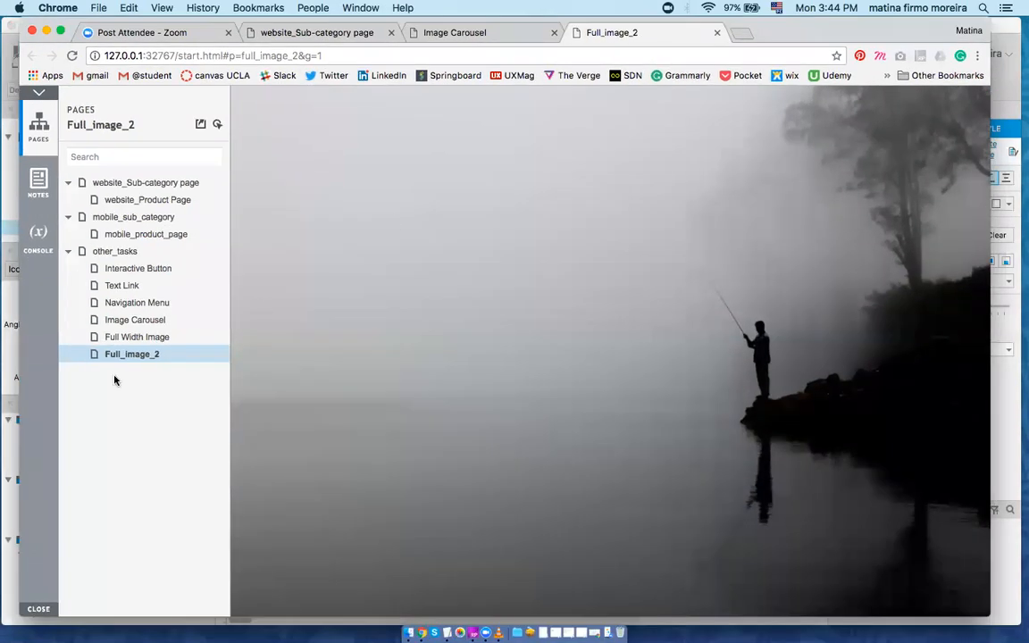
mouse_move(986, 614)
mouse_down()
mouse_move(873, 526)
mouse_move(547, 349)
mouse_move(474, 334)
mouse_move(450, 315)
mouse_move(728, 528)
mouse_move(859, 570)
mouse_move(933, 619)
mouse_move(990, 628)
mouse_move(976, 630)
mouse_up()
drag(848, 29, 841, 28)
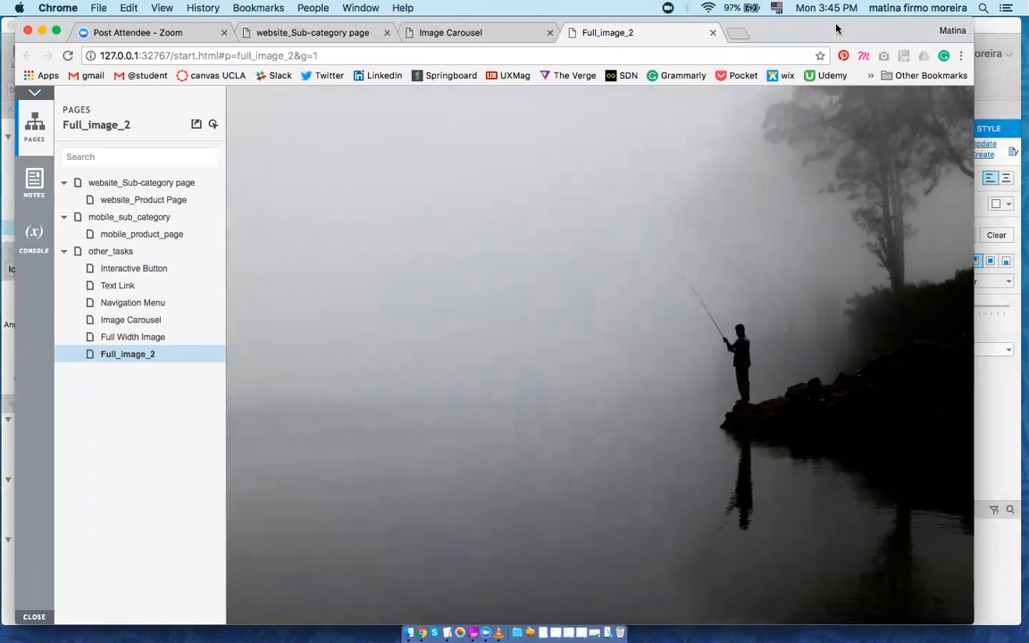
drag(837, 29, 845, 120)
click(802, 25)
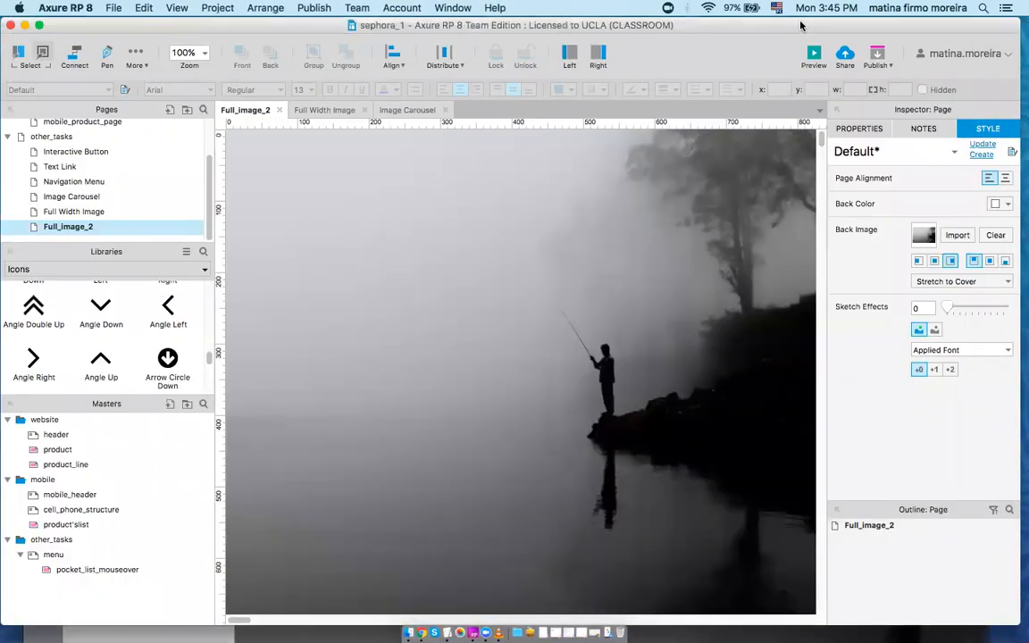